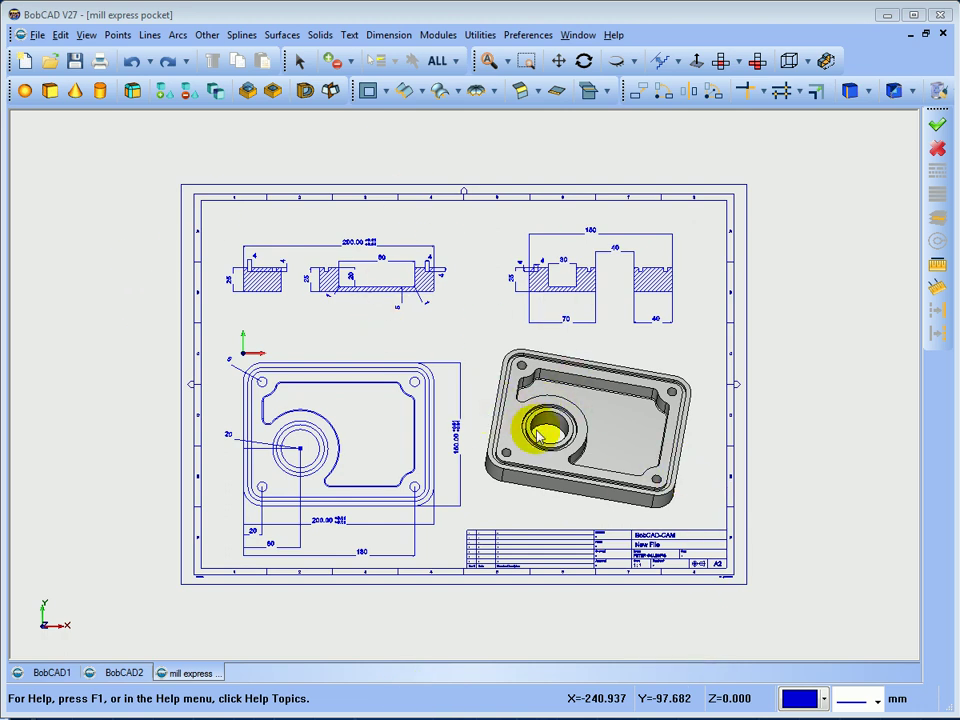
- Examine the finished mill express pocket drawing in 3D and in print preview, then return to the drawing
{"action": "mouse_move", "coordinate": [729, 501]}
{"action": "middle_mouse_down"}
{"action": "mouse_move", "coordinate": [765, 403]}
{"action": "mouse_move", "coordinate": [621, 467]}
{"action": "mouse_move", "coordinate": [540, 438]}
{"action": "mouse_move", "coordinate": [531, 343]}
{"action": "mouse_move", "coordinate": [482, 407]}
{"action": "mouse_move", "coordinate": [467, 386]}
{"action": "mouse_move", "coordinate": [545, 438]}
{"action": "middle_mouse_up"}
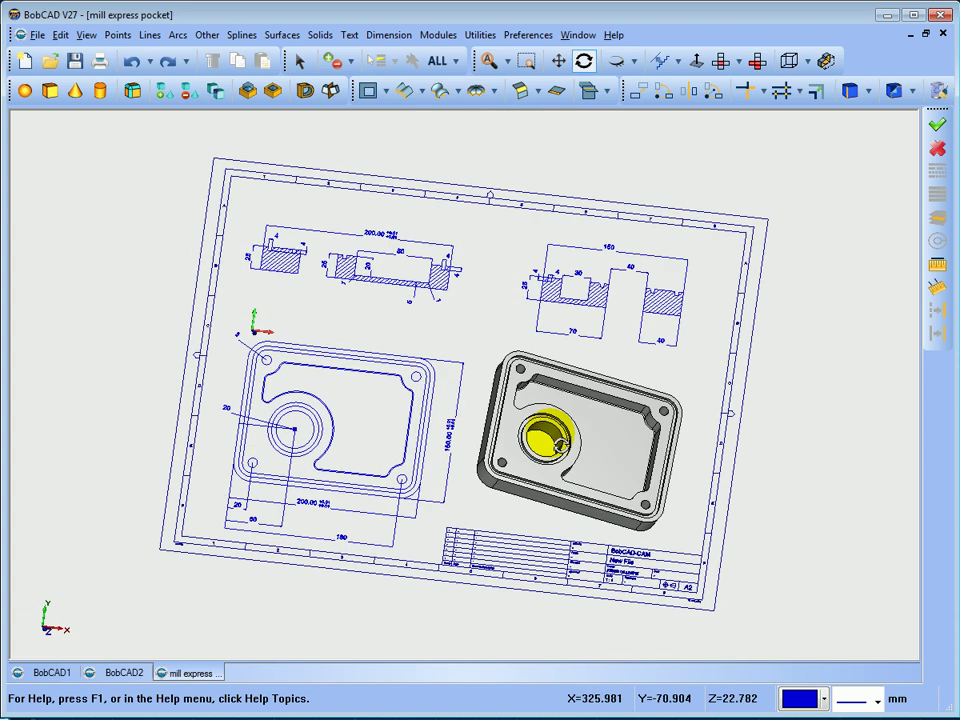
{"action": "left_click", "coordinate": [727, 60]}
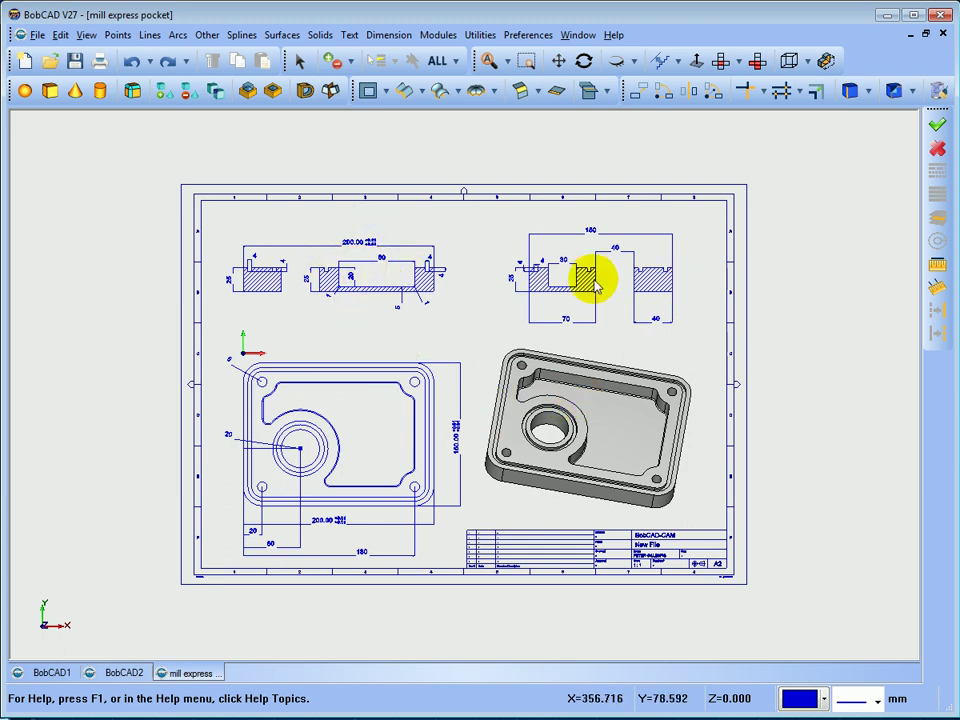
{"action": "left_click", "coordinate": [36, 36]}
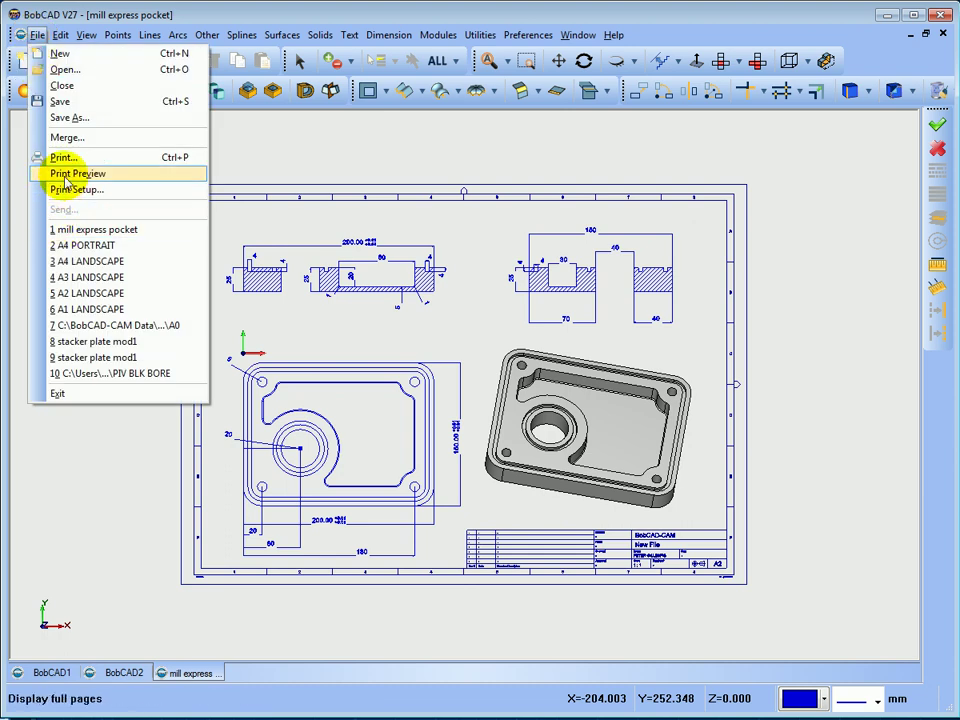
{"action": "left_click", "coordinate": [66, 174]}
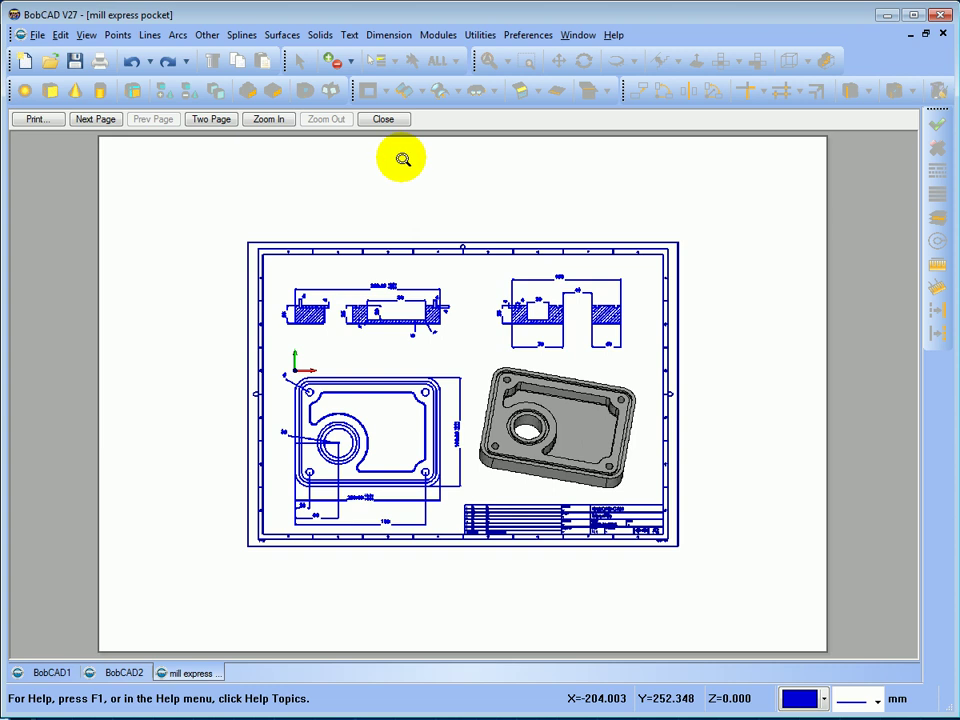
{"action": "left_click", "coordinate": [382, 120]}
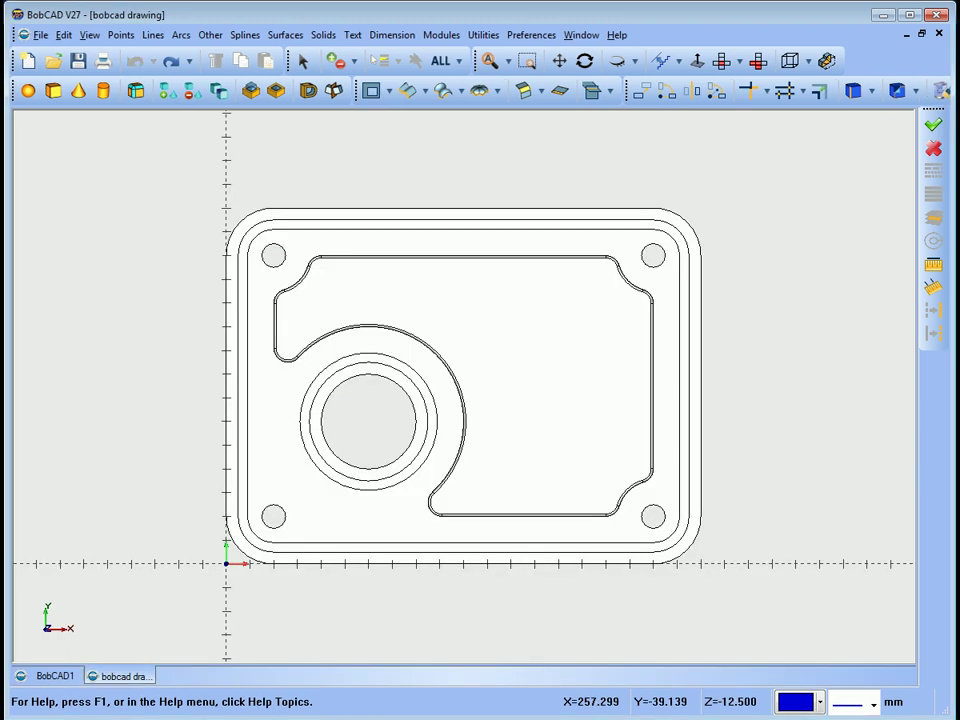
- Merge the A2 LANDSCAPE template from C:\BobCAD-CAM Data\BobCAD-CAM V27\drawing templates into the bobcad drawing file
{"action": "middle_click_drag", "start_coordinate": [551, 444], "coordinate": [501, 367]}
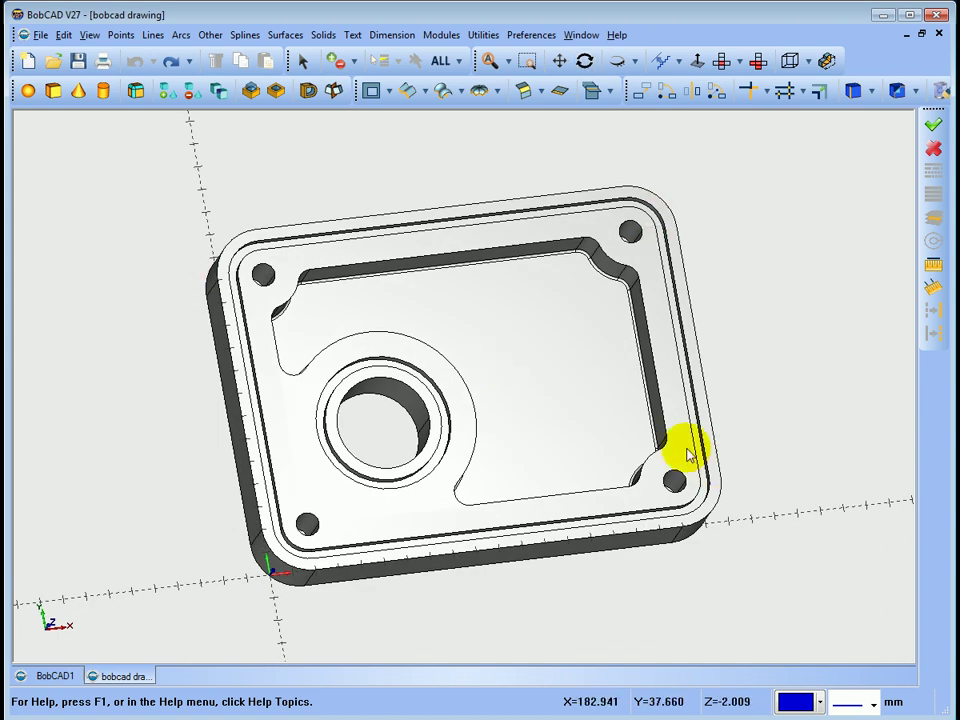
{"action": "left_click", "coordinate": [721, 60]}
{"action": "left_click", "coordinate": [40, 35]}
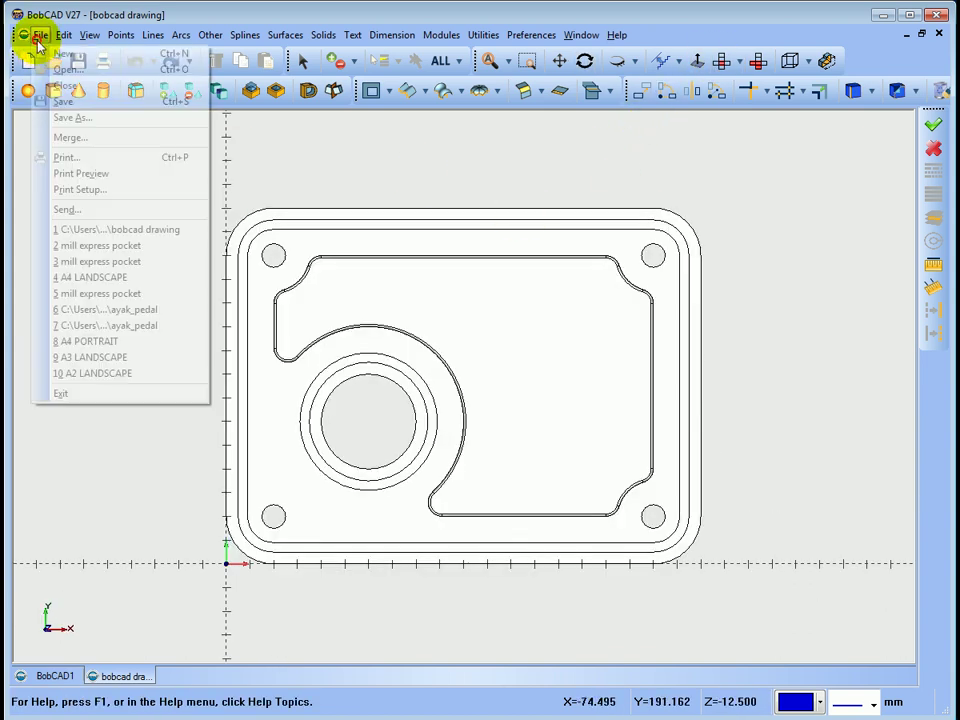
{"action": "left_click", "coordinate": [72, 139]}
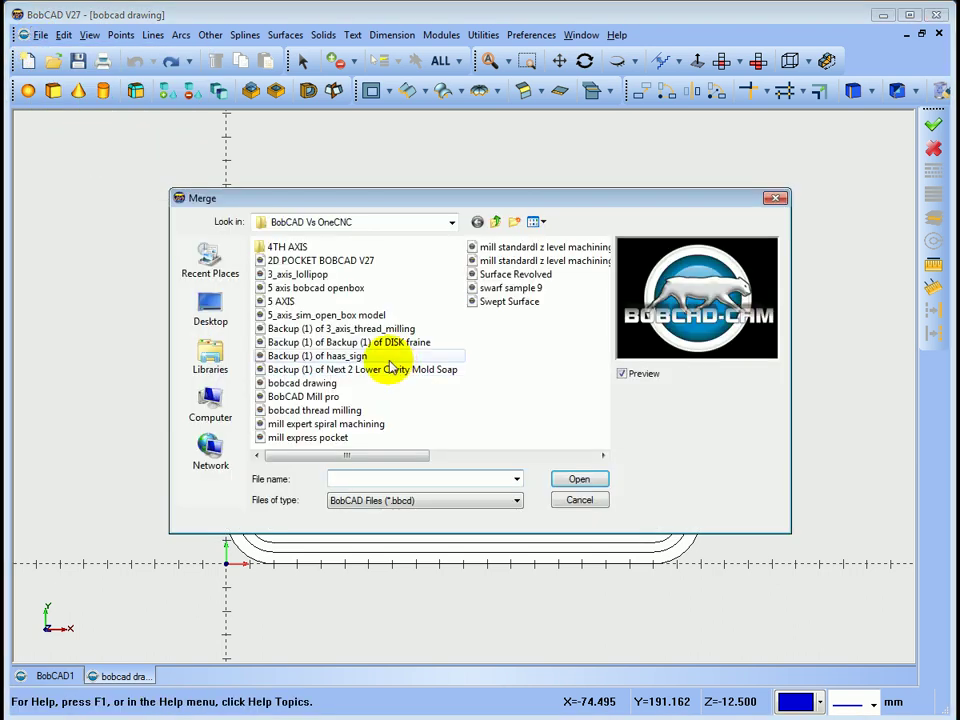
{"action": "left_click", "coordinate": [219, 321]}
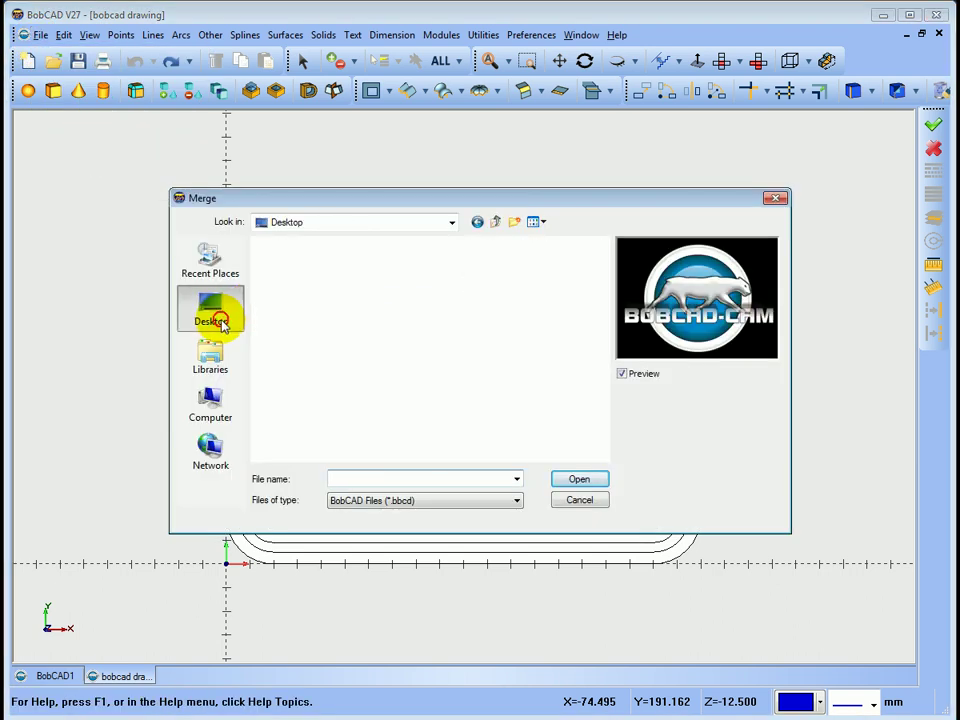
{"action": "left_click", "coordinate": [207, 410]}
{"action": "double_click", "coordinate": [306, 288]}
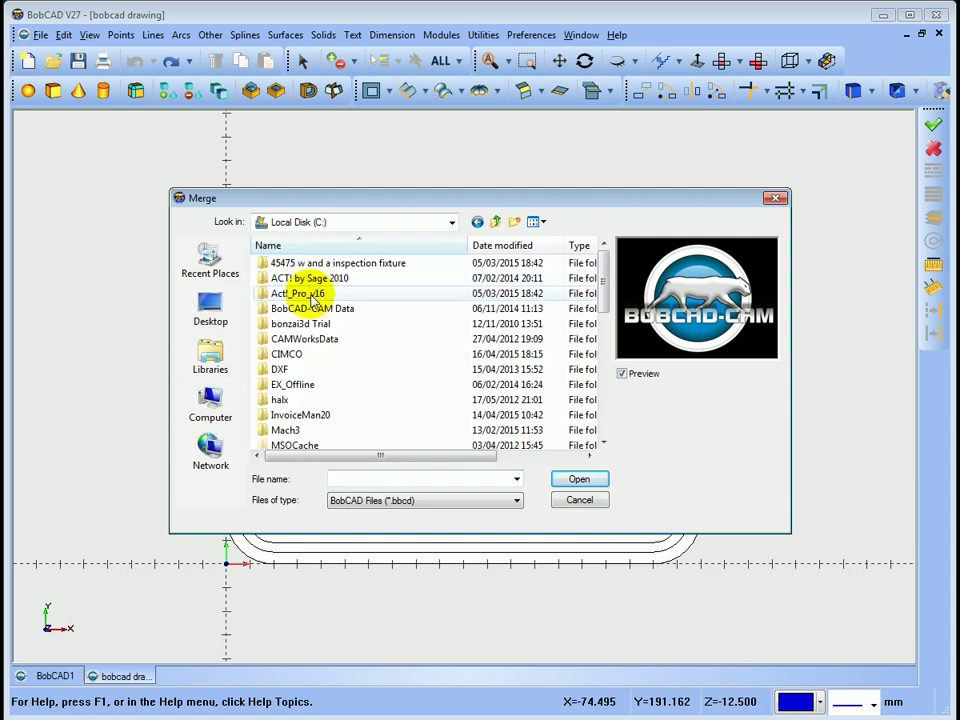
{"action": "double_click", "coordinate": [318, 309]}
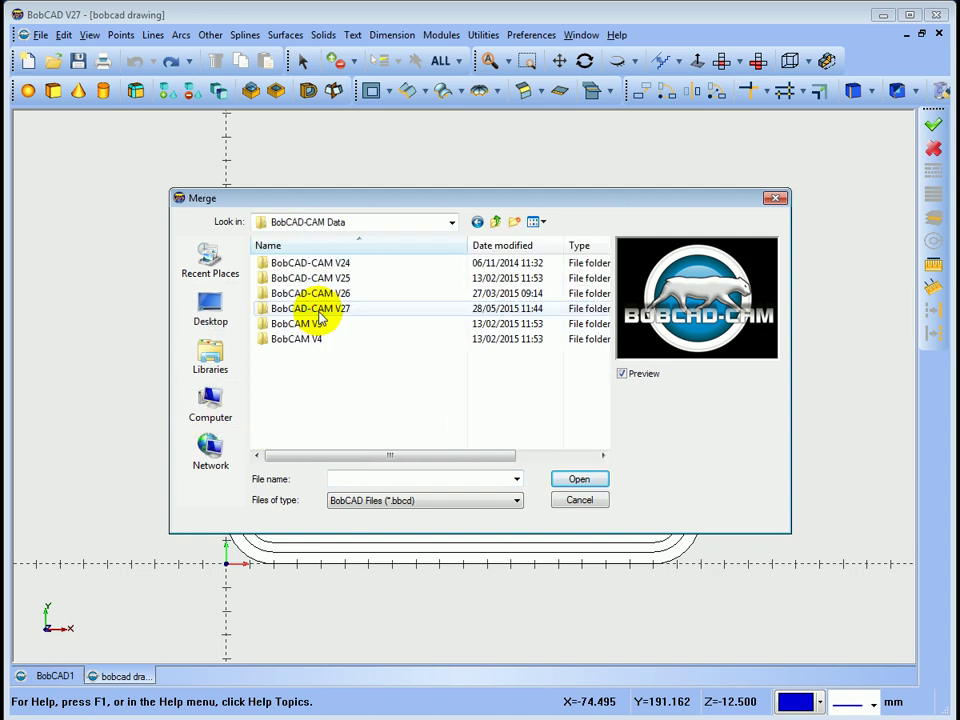
{"action": "double_click", "coordinate": [318, 310]}
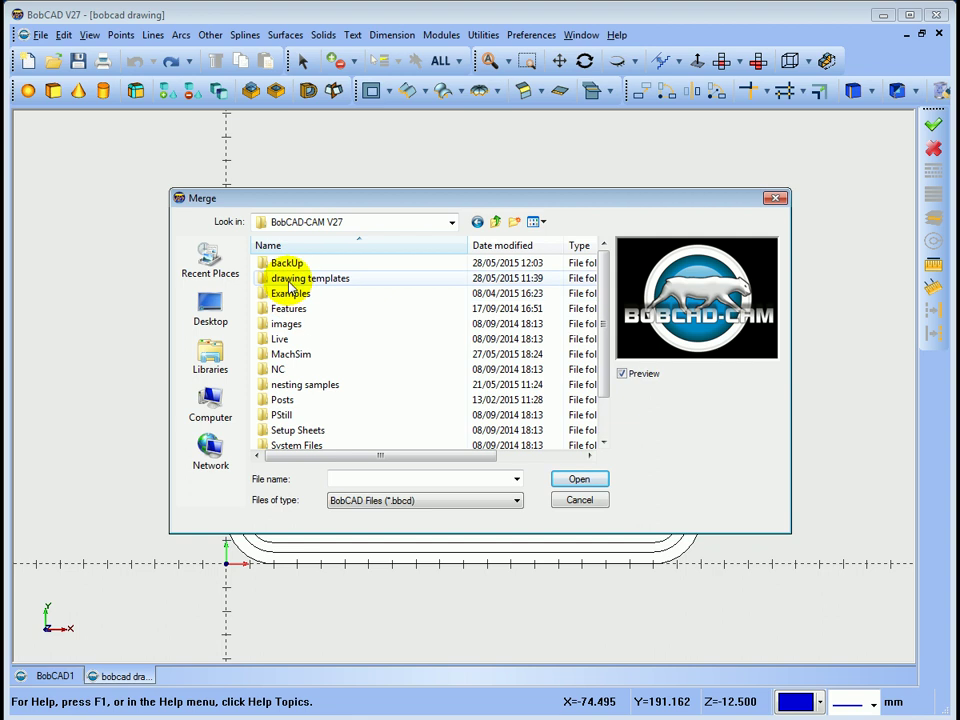
{"action": "double_click", "coordinate": [291, 281]}
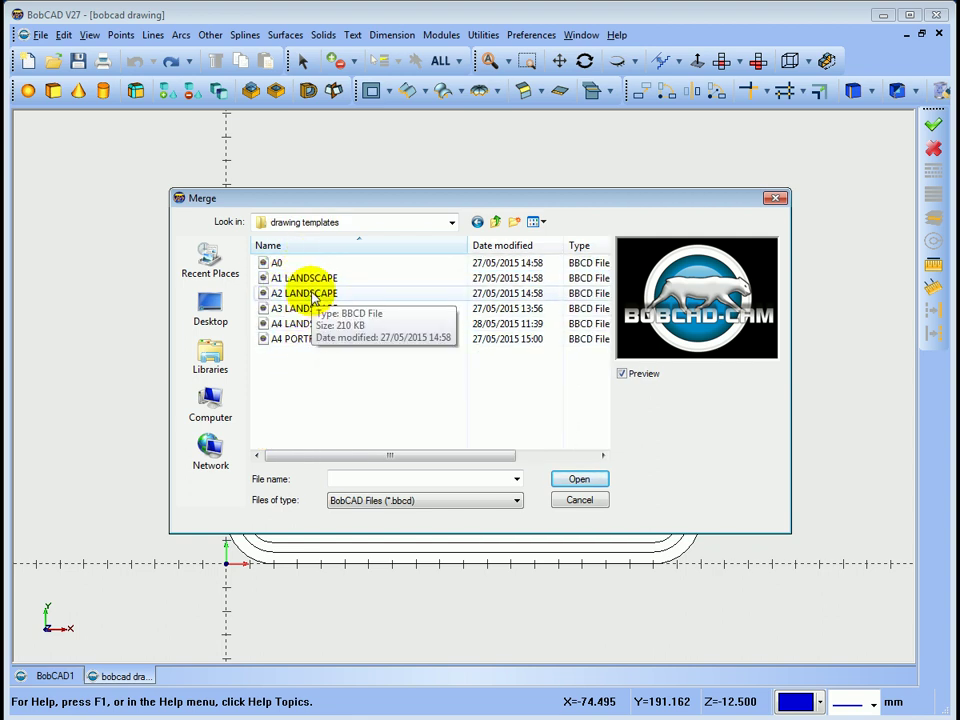
{"action": "left_click", "coordinate": [313, 295]}
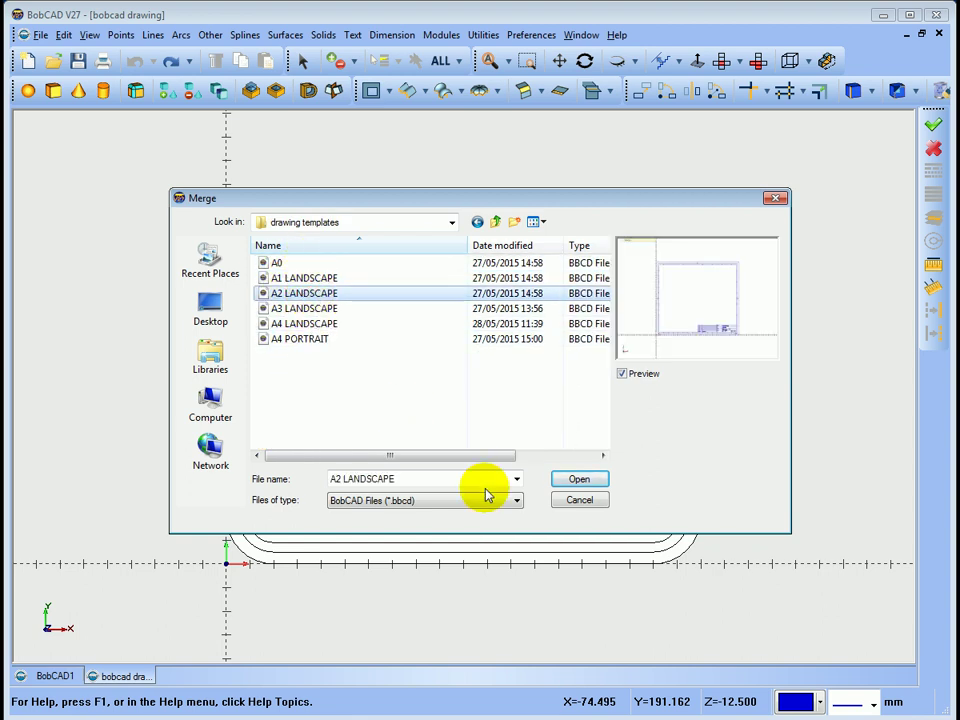
{"action": "left_click", "coordinate": [577, 484]}
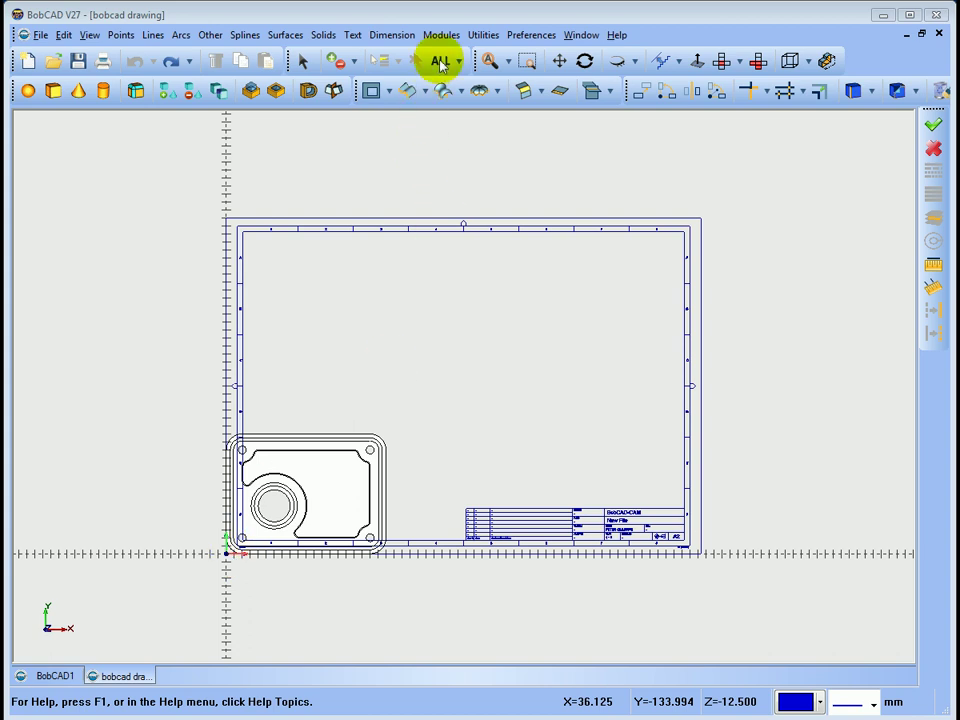
- Turn off the X-Y axis display in the part settings and apply the change
{"action": "left_click", "coordinate": [524, 36]}
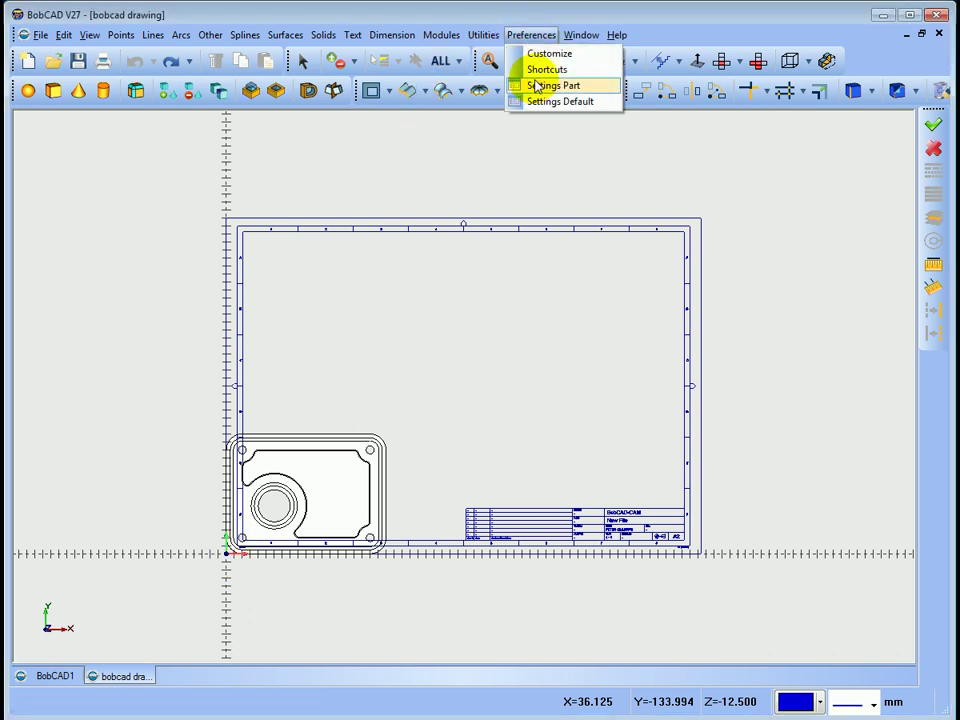
{"action": "left_click", "coordinate": [540, 87]}
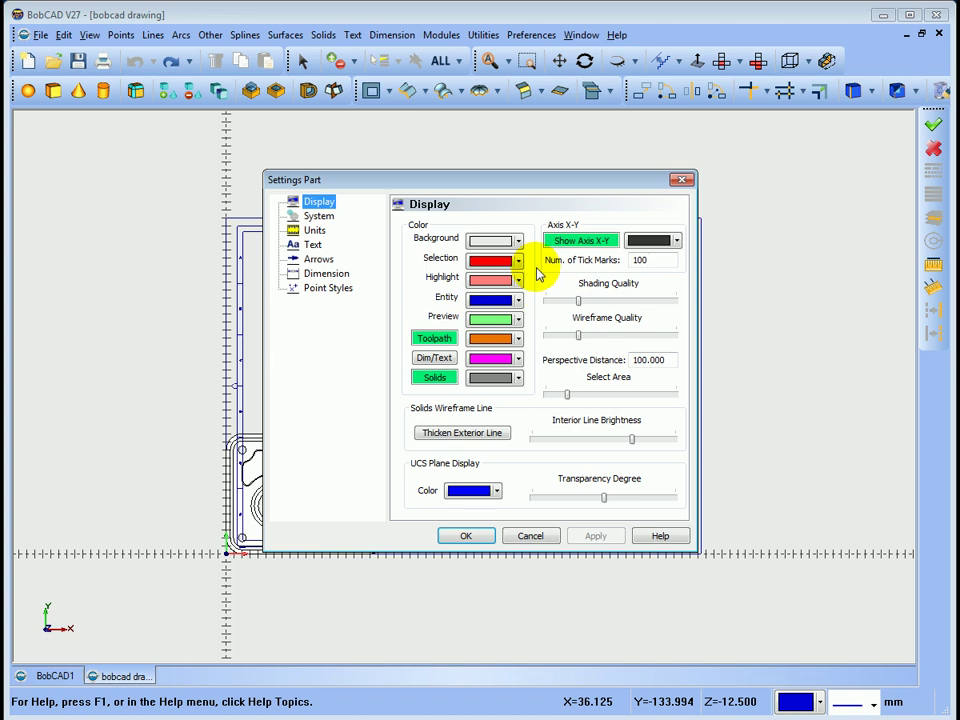
{"action": "left_click", "coordinate": [586, 241]}
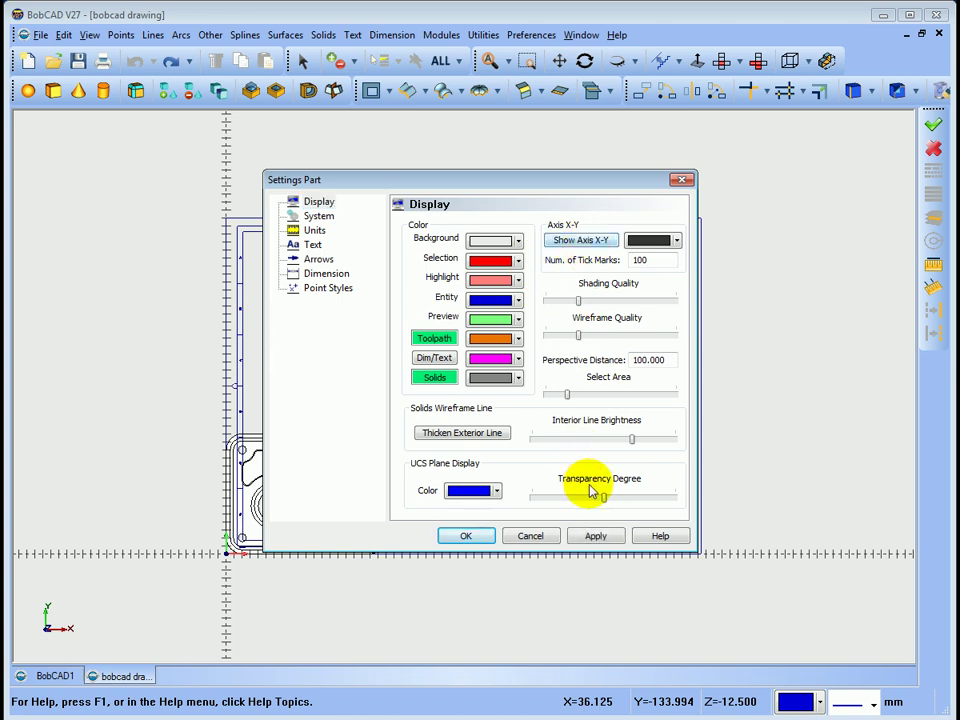
{"action": "left_click", "coordinate": [595, 536]}
{"action": "left_click", "coordinate": [484, 536]}
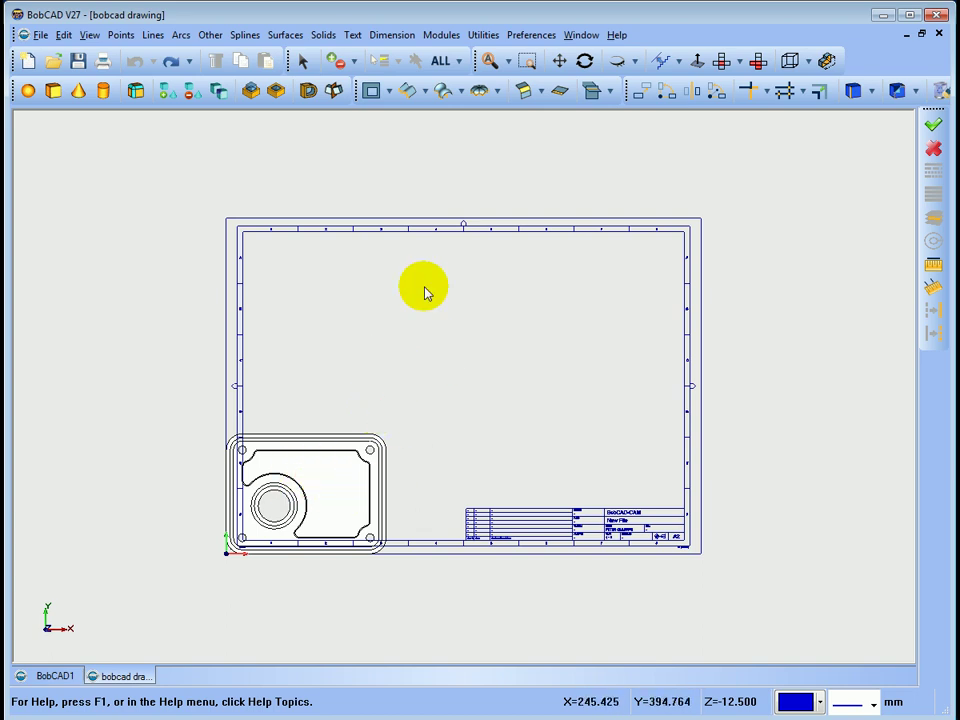
- Translate the drawing border, selected by its two blue colors, by about -65.6 mm in X and -79.6 mm in Y to frame the part
{"action": "left_click", "coordinate": [645, 93]}
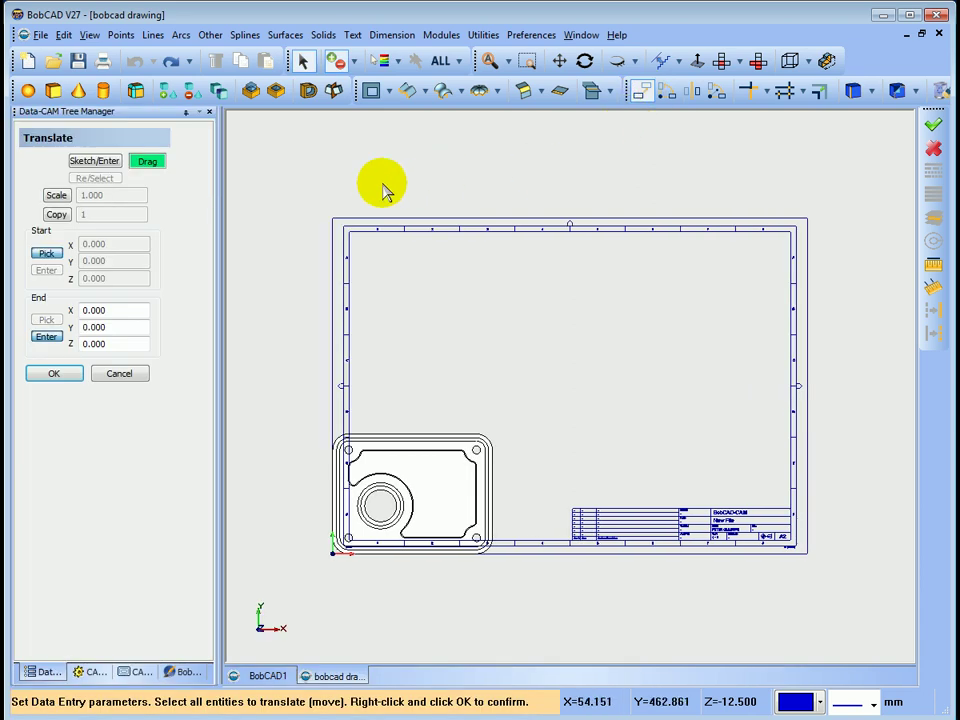
{"action": "left_click", "coordinate": [110, 163]}
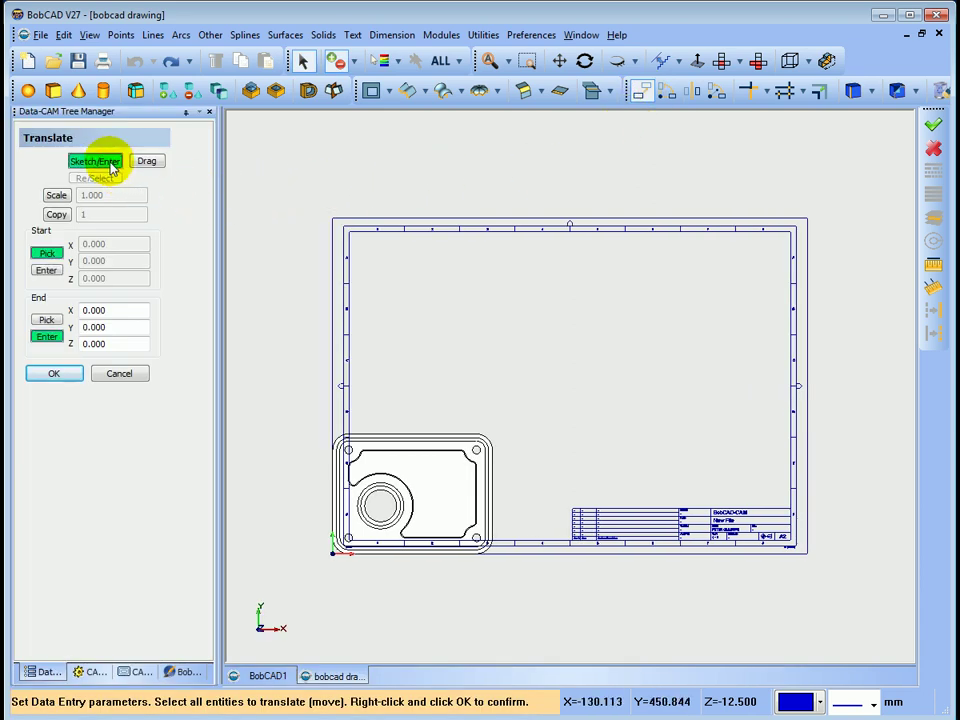
{"action": "left_click", "coordinate": [150, 162]}
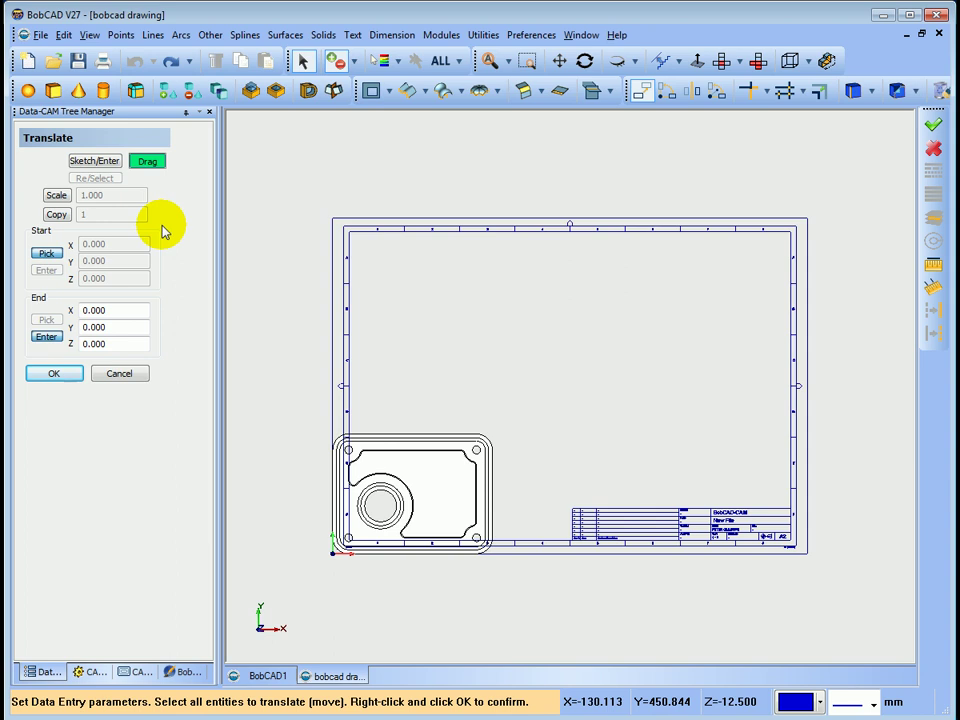
{"action": "left_click", "coordinate": [459, 63]}
{"action": "left_click", "coordinate": [474, 115]}
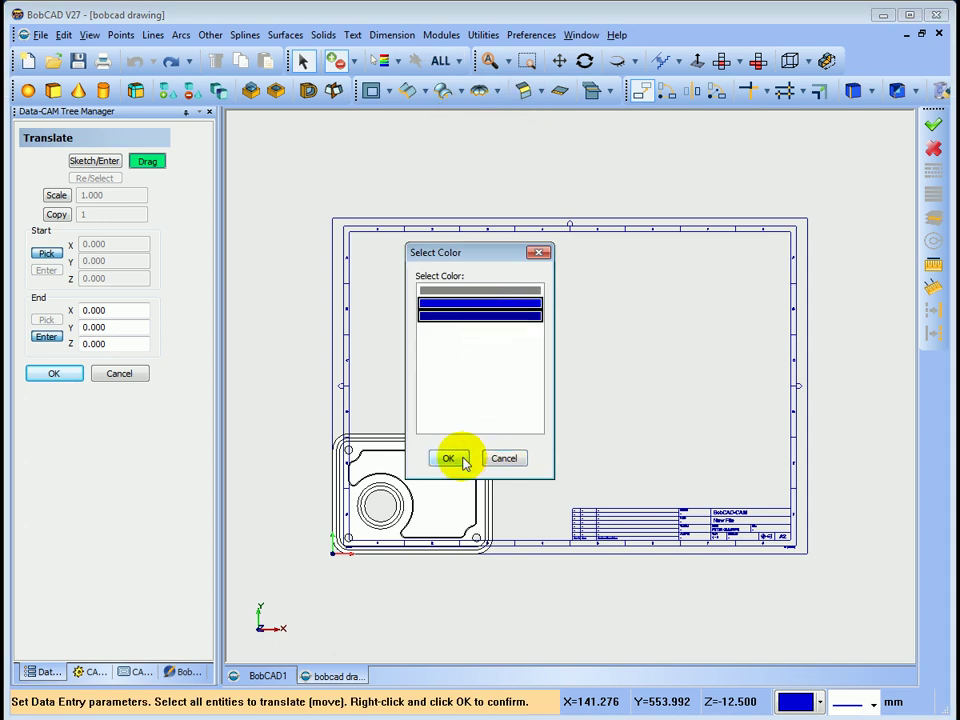
{"action": "left_click", "coordinate": [455, 457]}
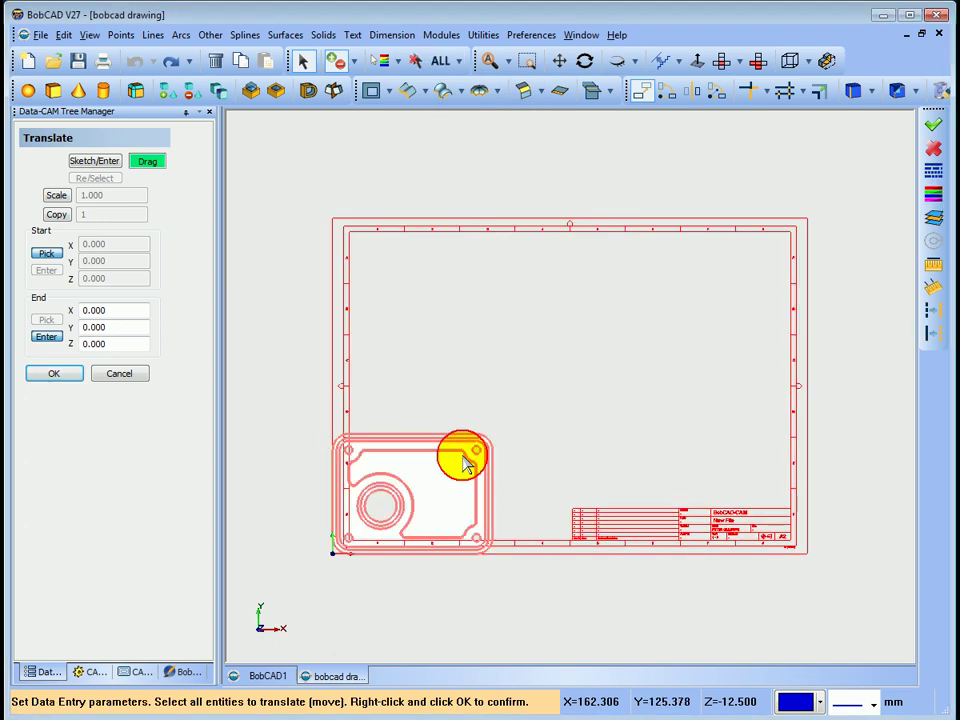
{"action": "right_click", "coordinate": [296, 286]}
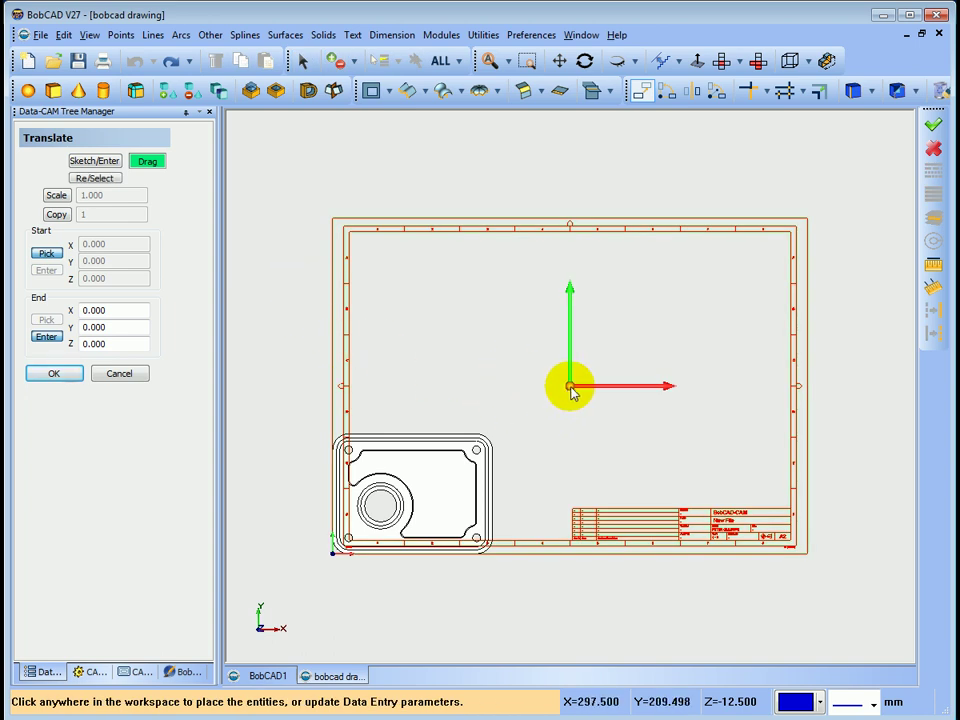
{"action": "left_click_drag", "start_coordinate": [570, 390], "coordinate": [522, 457]}
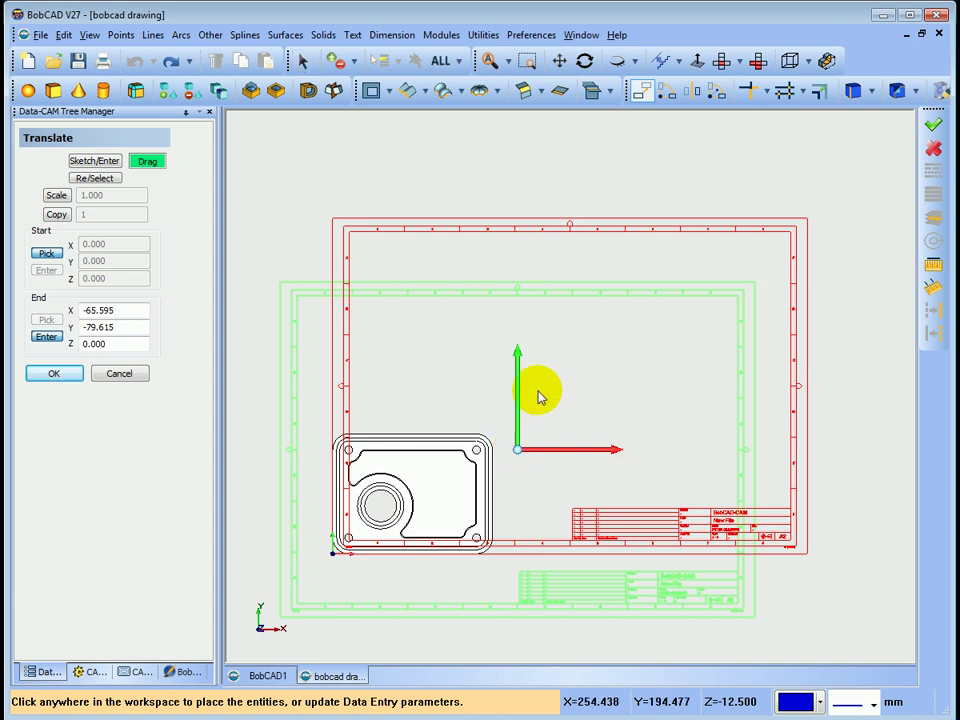
{"action": "left_click", "coordinate": [67, 380]}
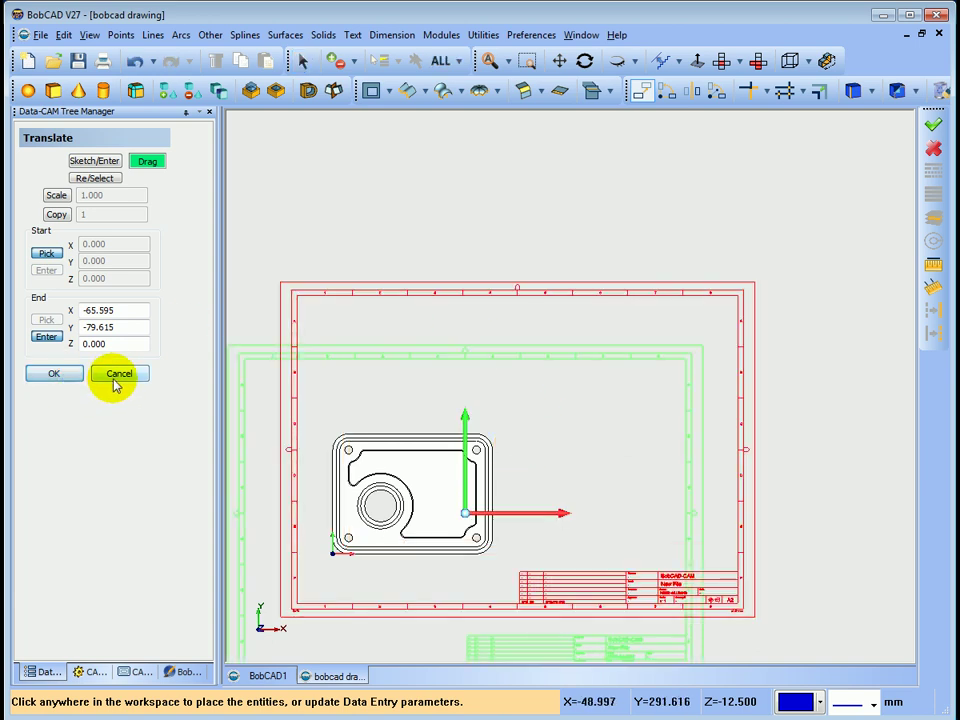
{"action": "left_click", "coordinate": [117, 375]}
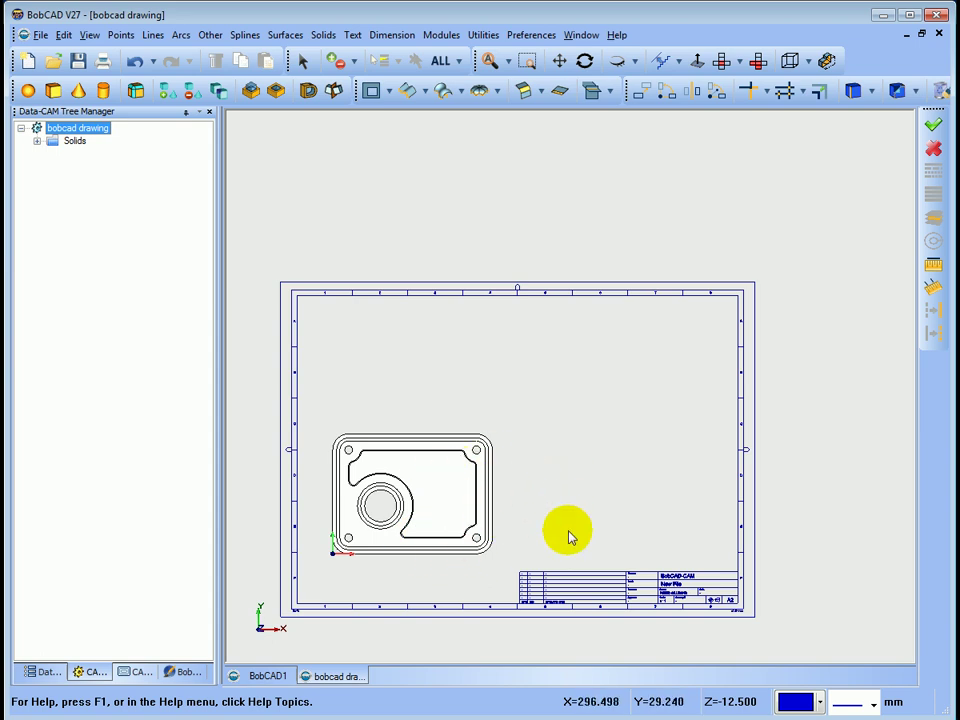
- Extract all edges from the solid pocket part, projected to the Z plane at 0.000
{"action": "mouse_move", "coordinate": [565, 511]}
{"action": "middle_mouse_down"}
{"action": "mouse_move", "coordinate": [581, 422]}
{"action": "mouse_move", "coordinate": [634, 525]}
{"action": "mouse_move", "coordinate": [676, 476]}
{"action": "mouse_move", "coordinate": [574, 452]}
{"action": "mouse_move", "coordinate": [529, 454]}
{"action": "mouse_move", "coordinate": [529, 439]}
{"action": "mouse_move", "coordinate": [575, 491]}
{"action": "middle_mouse_up"}
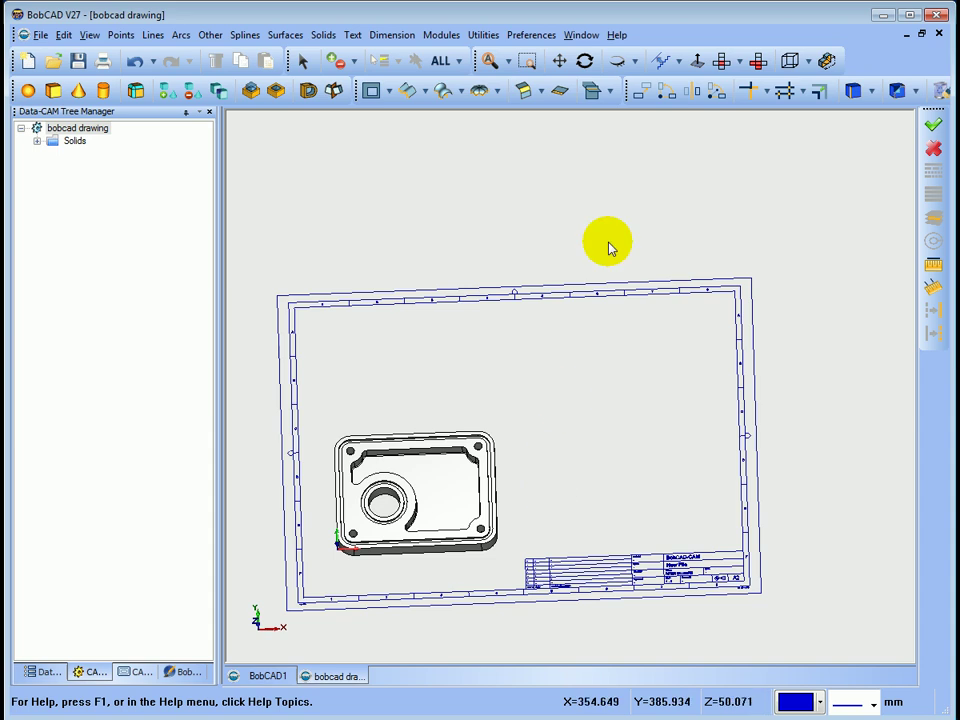
{"action": "left_click", "coordinate": [723, 61]}
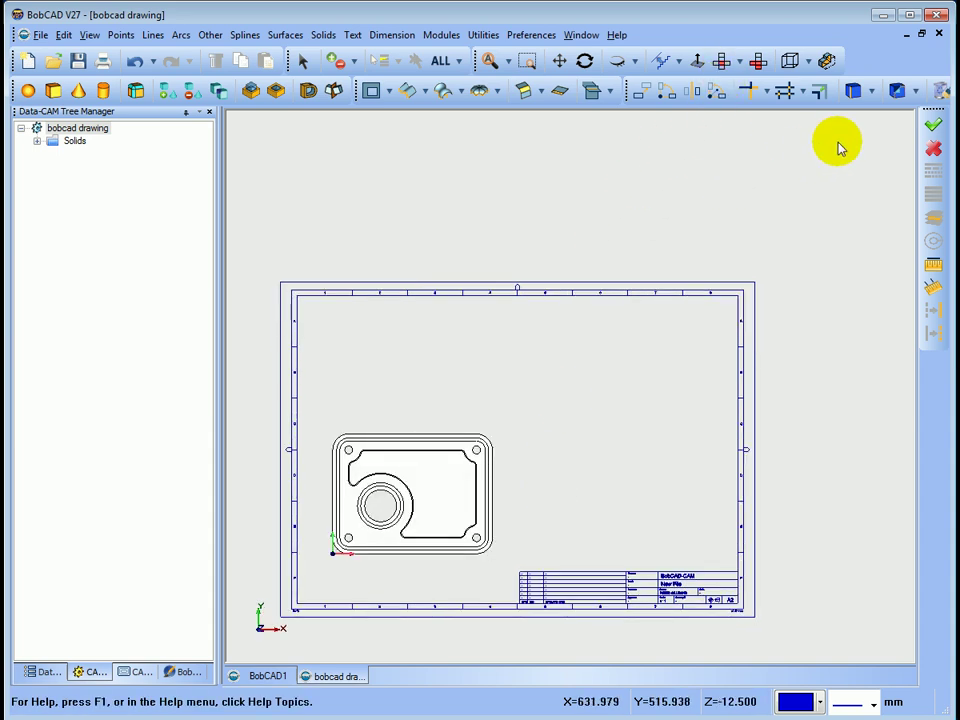
{"action": "left_click", "coordinate": [872, 92]}
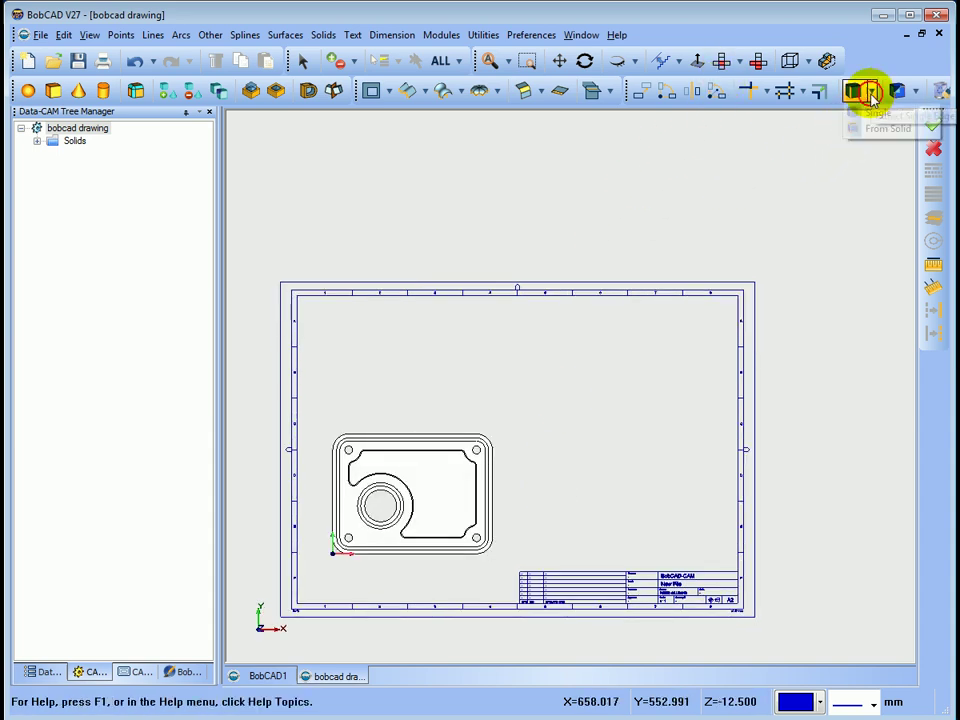
{"action": "left_click", "coordinate": [887, 129]}
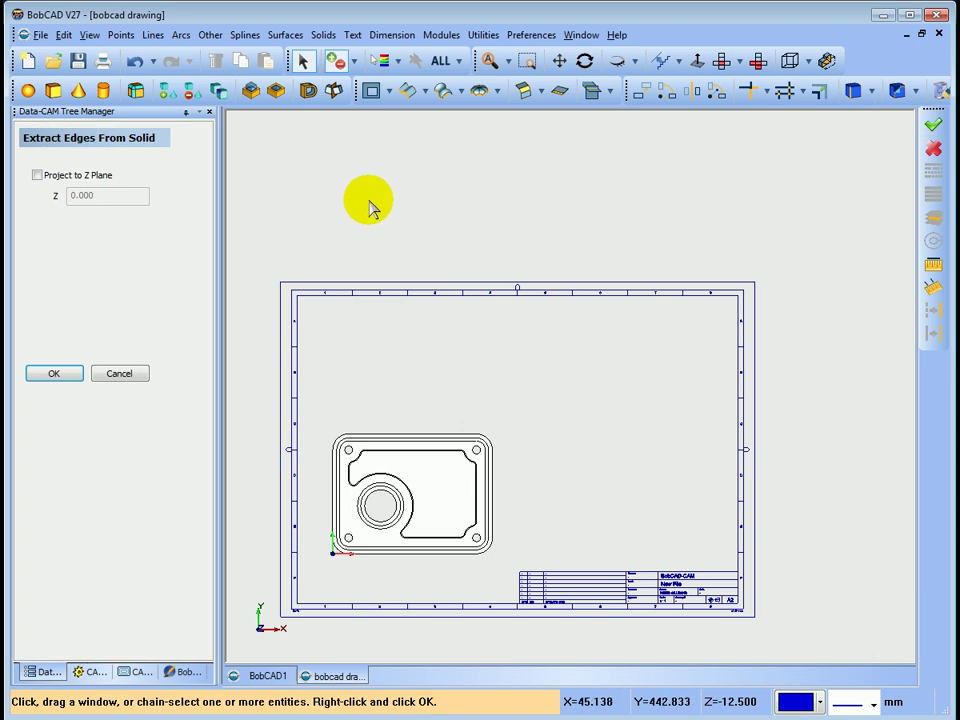
{"action": "left_click", "coordinate": [37, 176]}
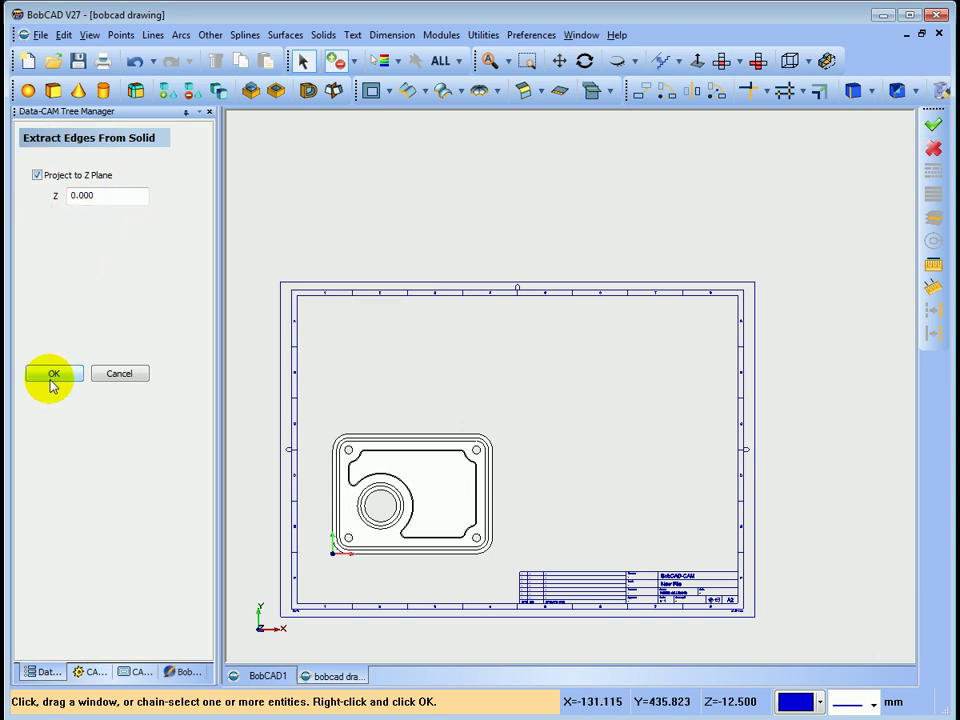
{"action": "left_click", "coordinate": [457, 506]}
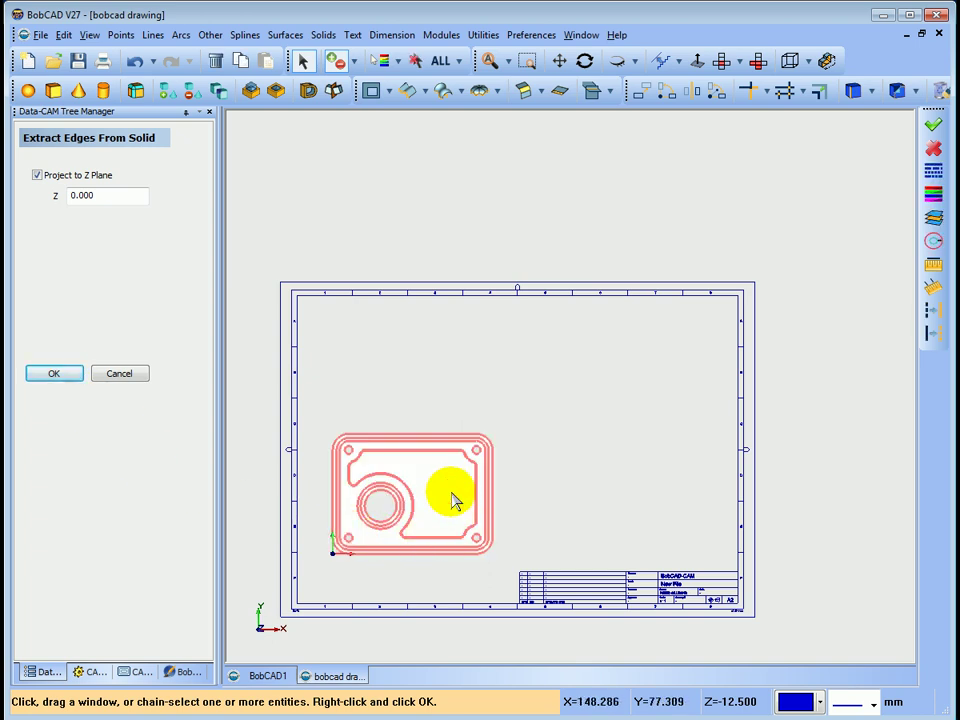
{"action": "left_click", "coordinate": [452, 500]}
{"action": "right_click", "coordinate": [393, 237]}
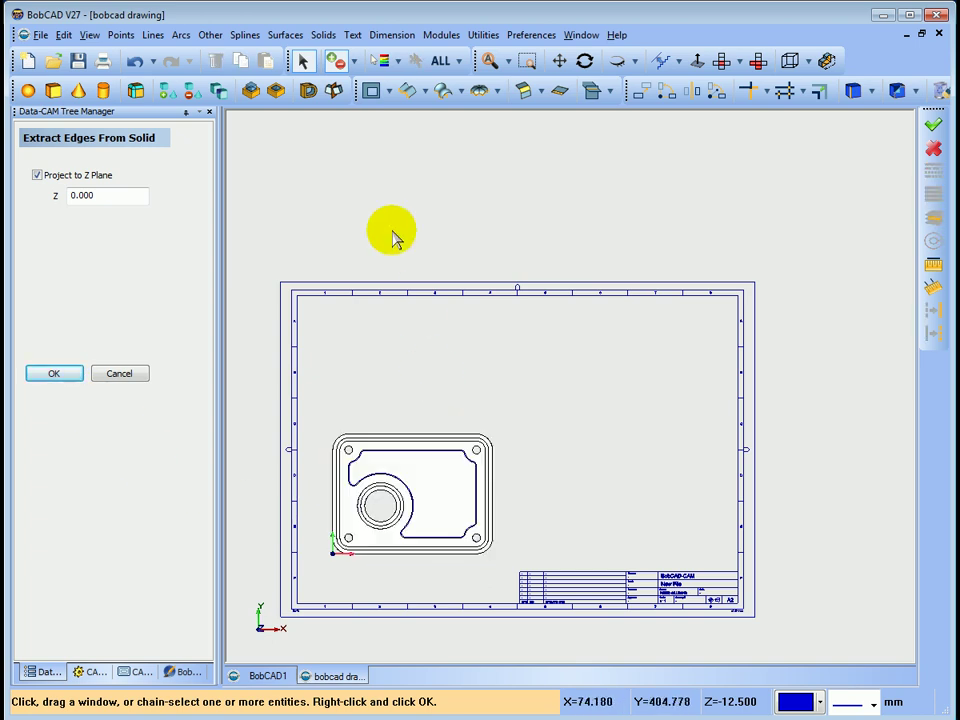
- Finish the edge extraction and blank the solid pocket part, keeping only its extracted edges displayed
{"action": "left_click", "coordinate": [57, 375]}
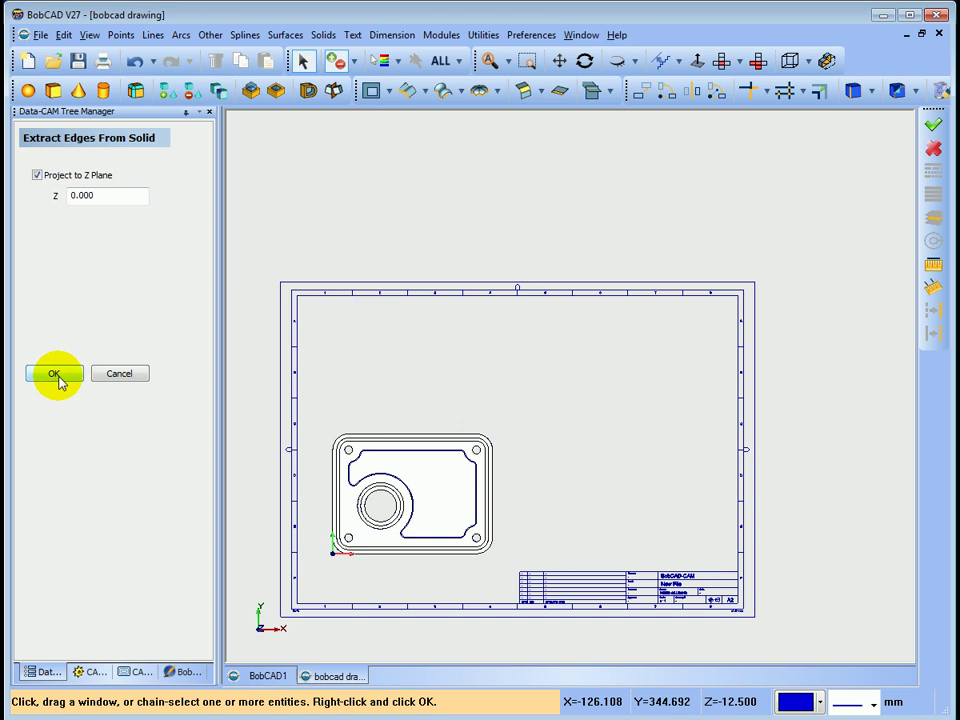
{"action": "left_click", "coordinate": [112, 373]}
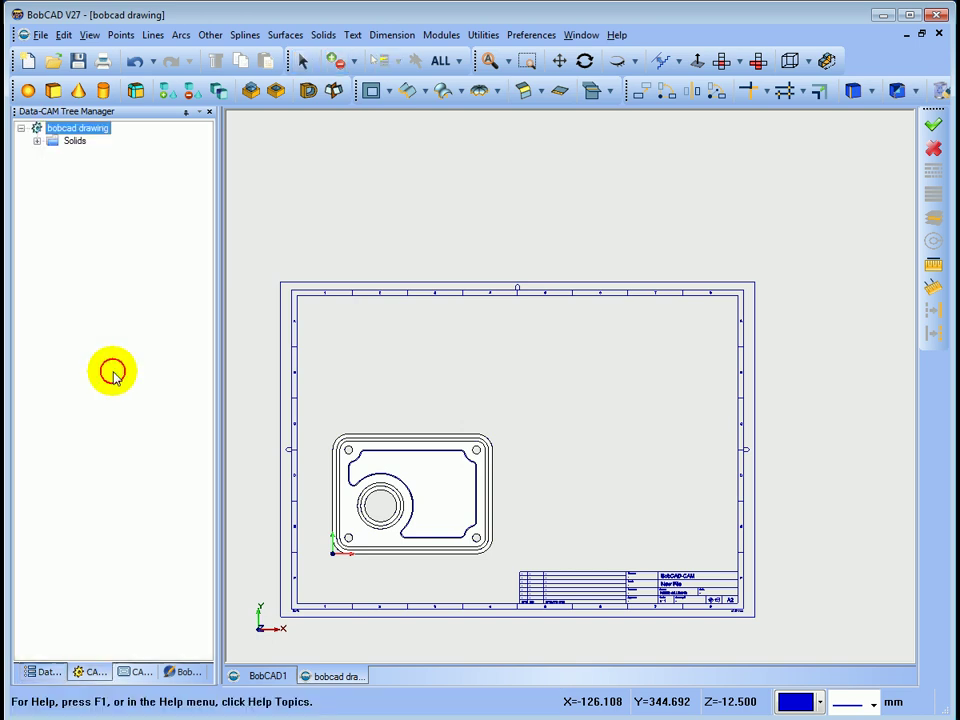
{"action": "left_click", "coordinate": [633, 66]}
{"action": "left_click", "coordinate": [636, 81]}
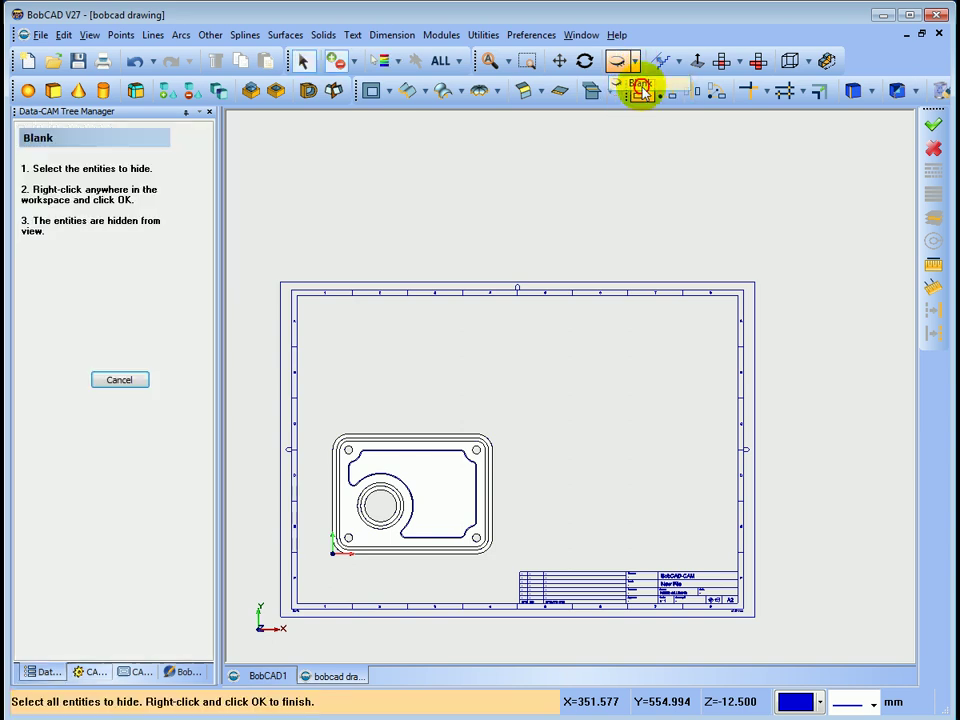
{"action": "left_click_drag", "start_coordinate": [322, 424], "coordinate": [500, 562]}
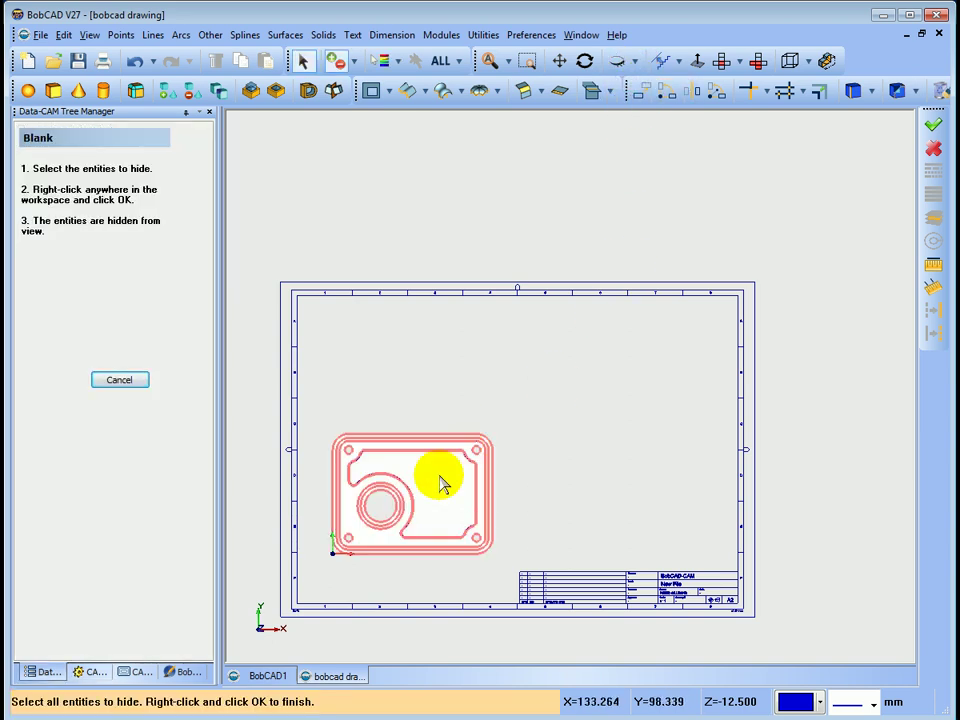
{"action": "right_click", "coordinate": [609, 207]}
{"action": "left_click", "coordinate": [639, 213]}
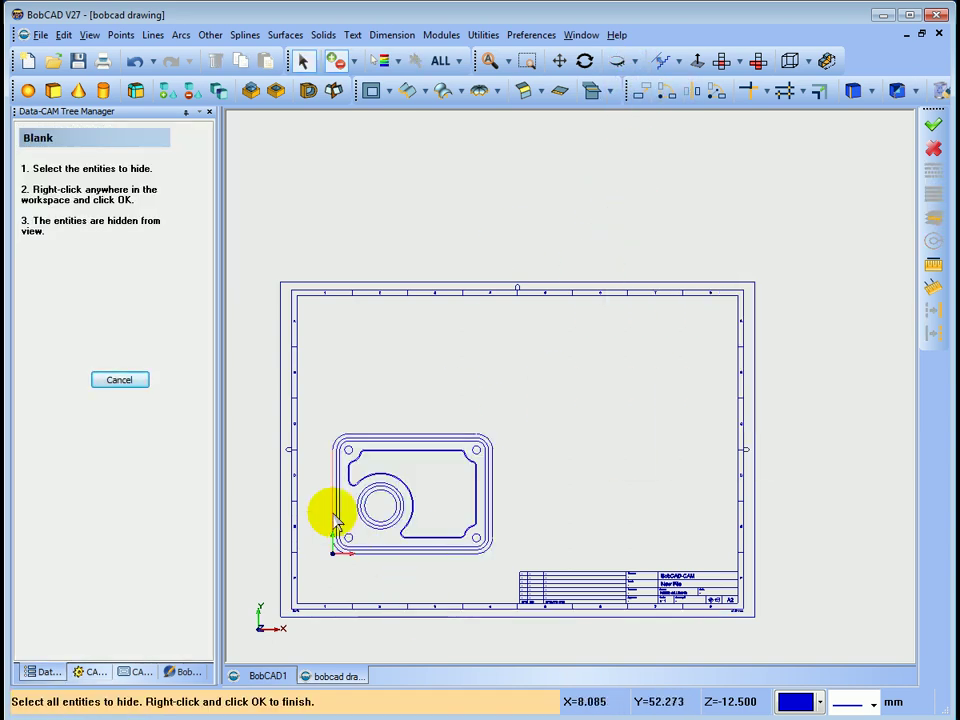
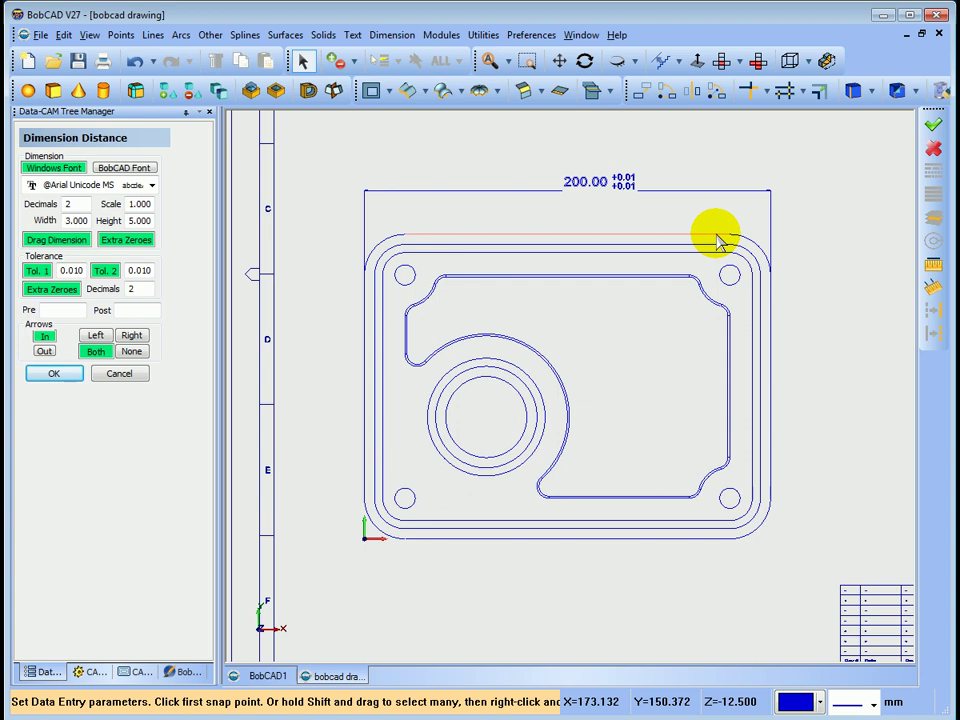
- Try dimensioning the outer profile's height with both 0.010 tolerances, and undo the toleranced height and width dimensions
{"action": "left_click", "coordinate": [717, 241]}
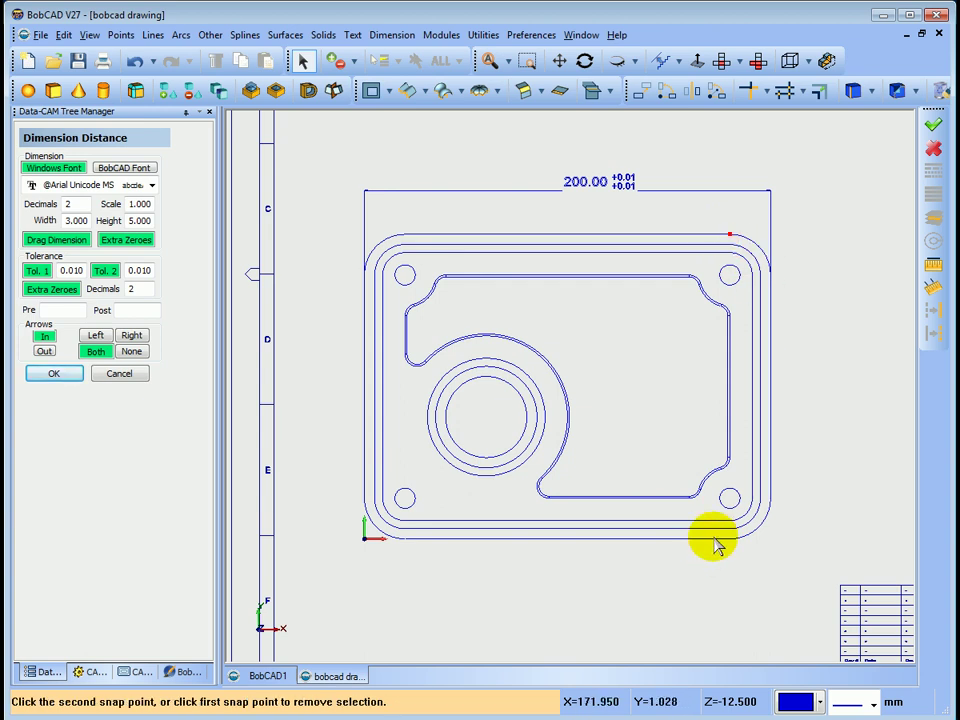
{"action": "left_click", "coordinate": [718, 541]}
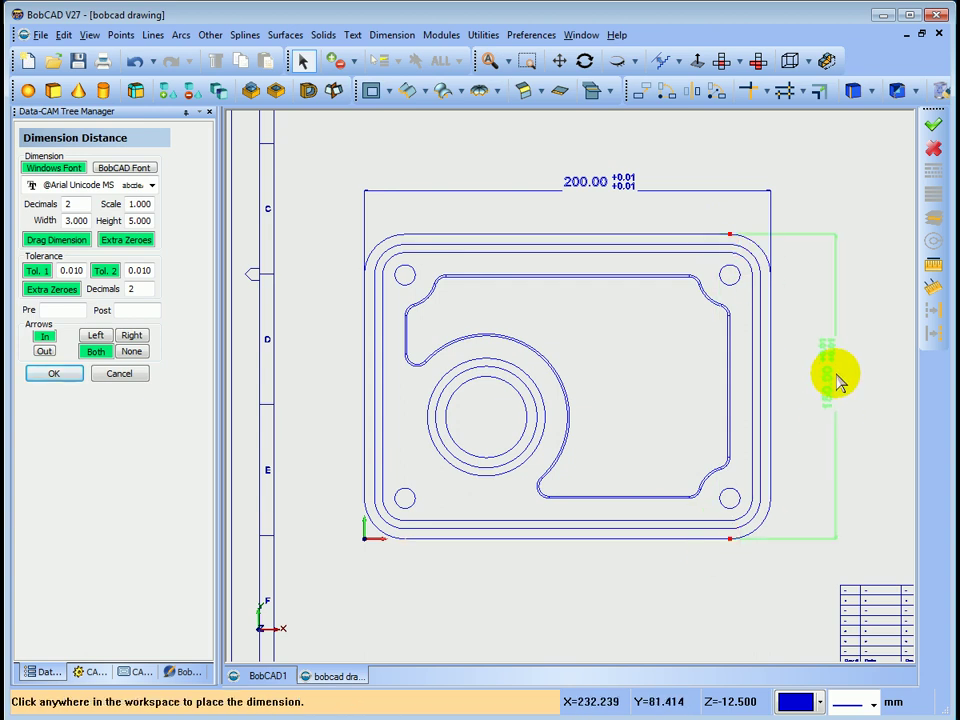
{"action": "left_click", "coordinate": [838, 380]}
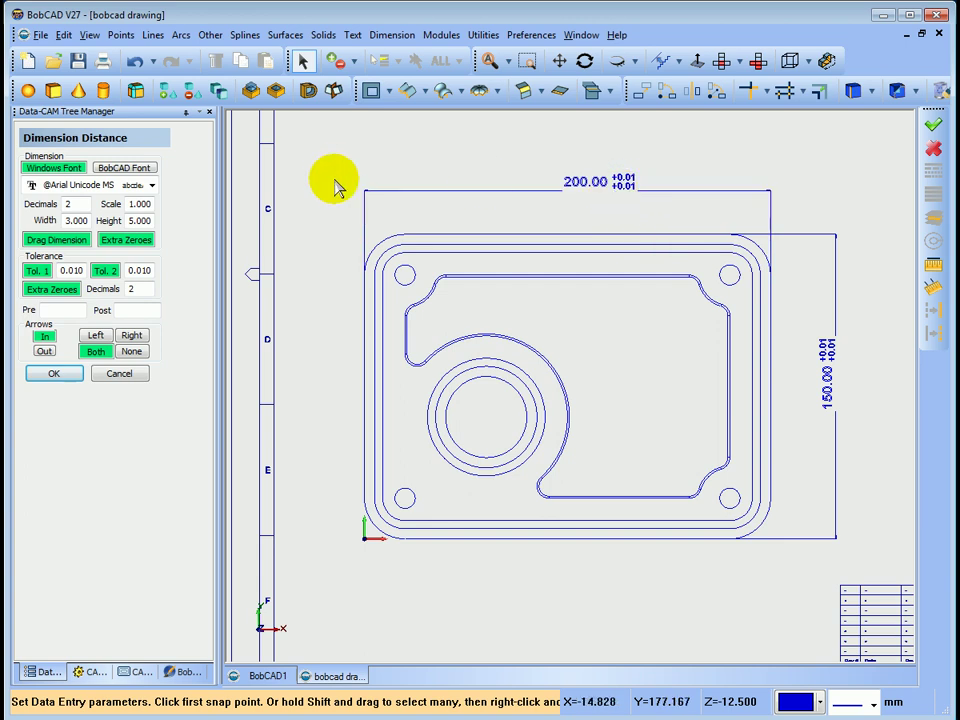
{"action": "left_click", "coordinate": [138, 61]}
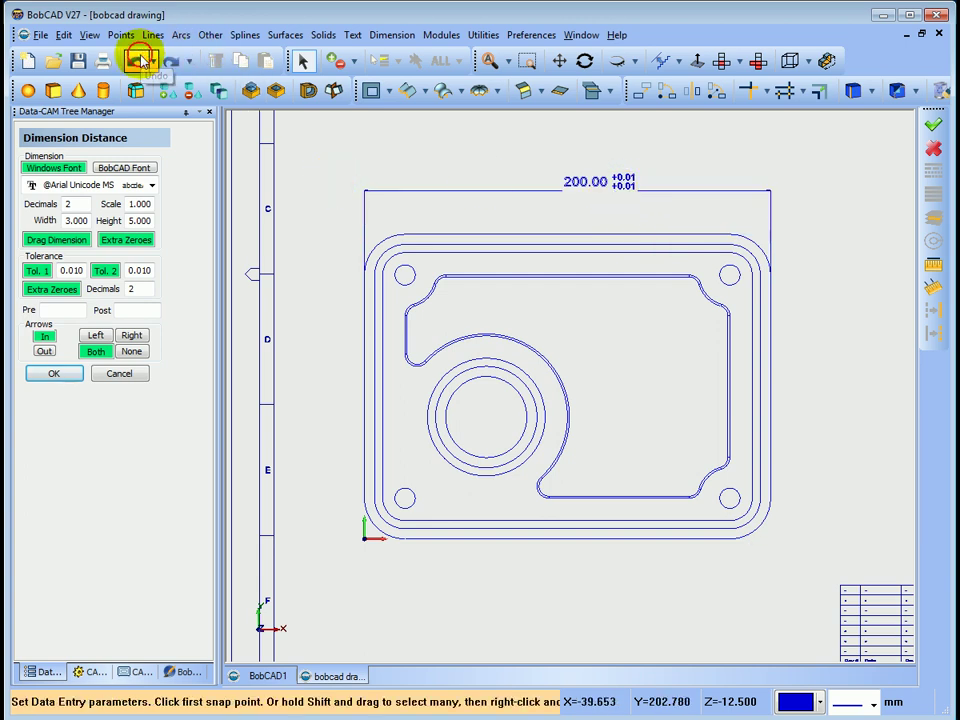
{"action": "left_click", "coordinate": [141, 61]}
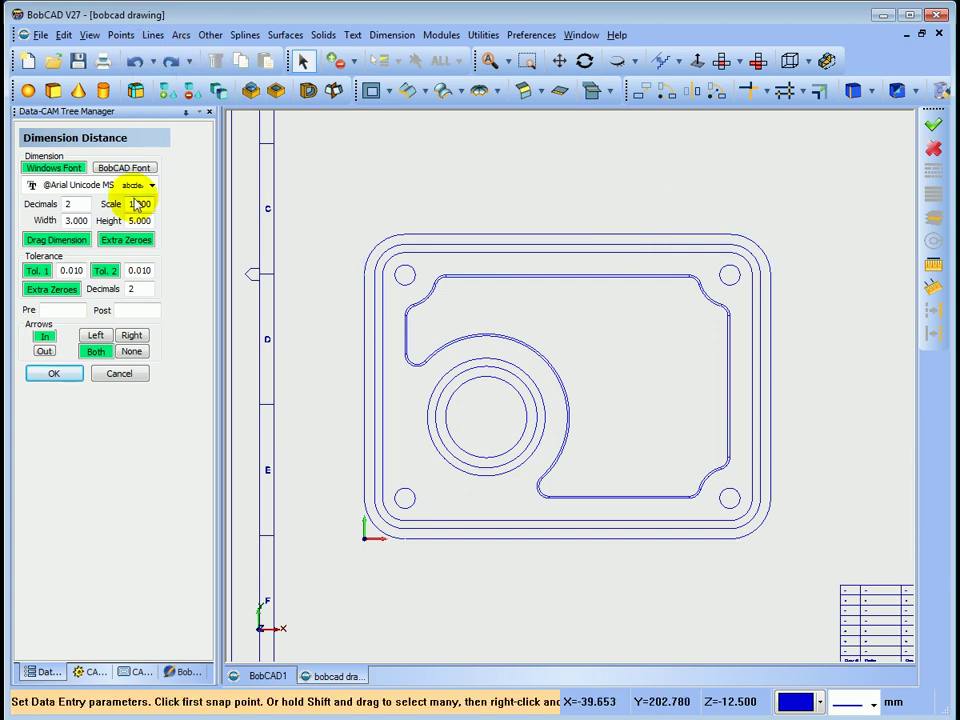
- Turn off both tolerances and dimension the part's overall width with Other Distance, placing the dimension above the outline
{"action": "left_click", "coordinate": [35, 270]}
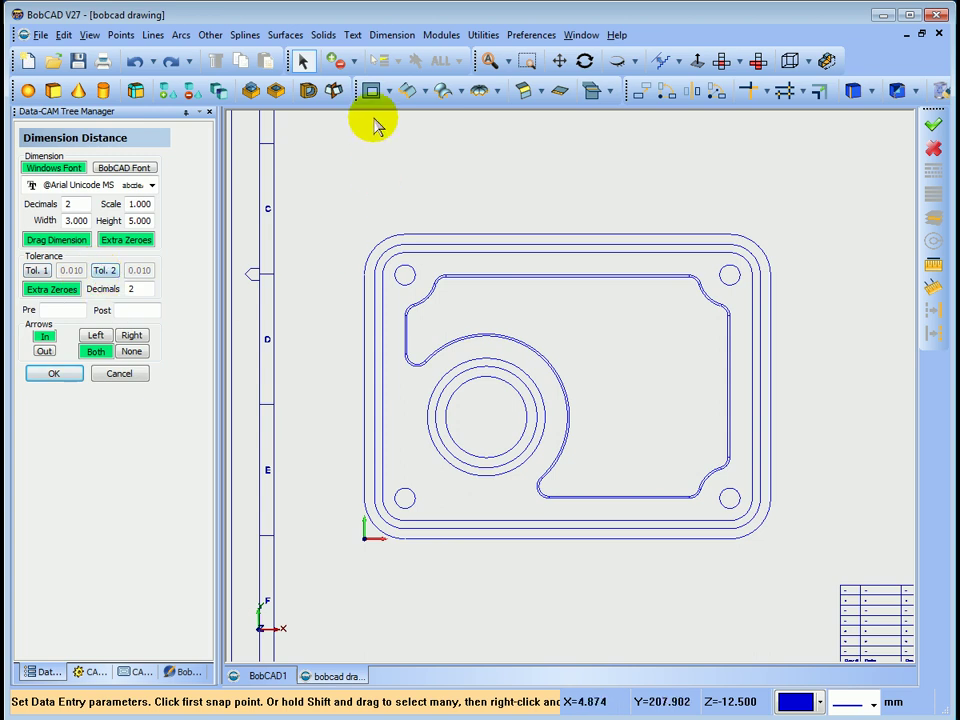
{"action": "left_click", "coordinate": [392, 35]}
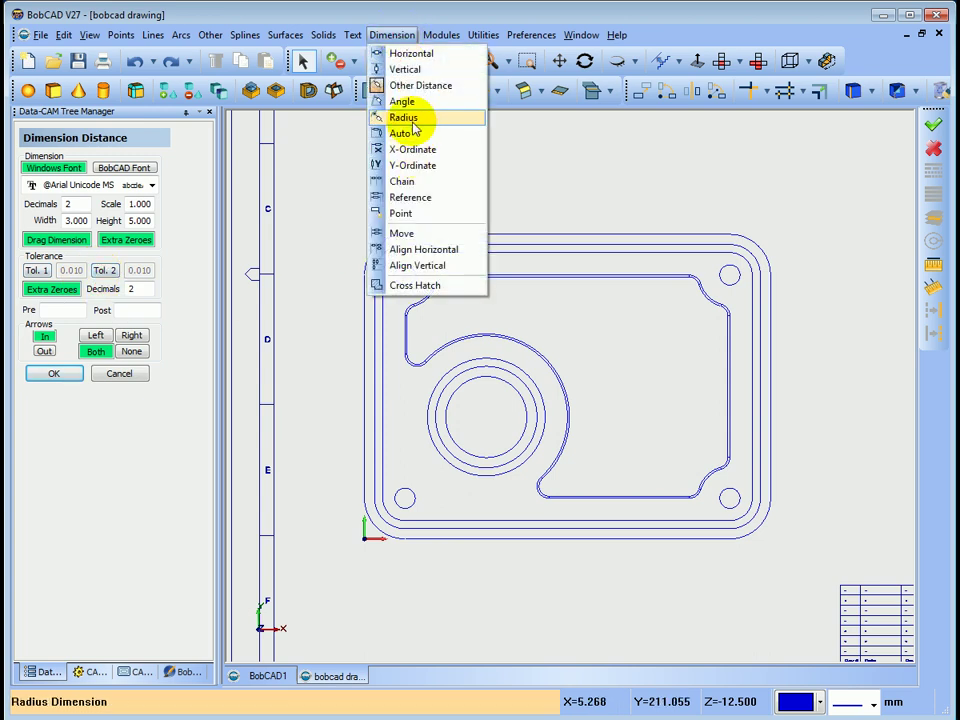
{"action": "left_click", "coordinate": [408, 86]}
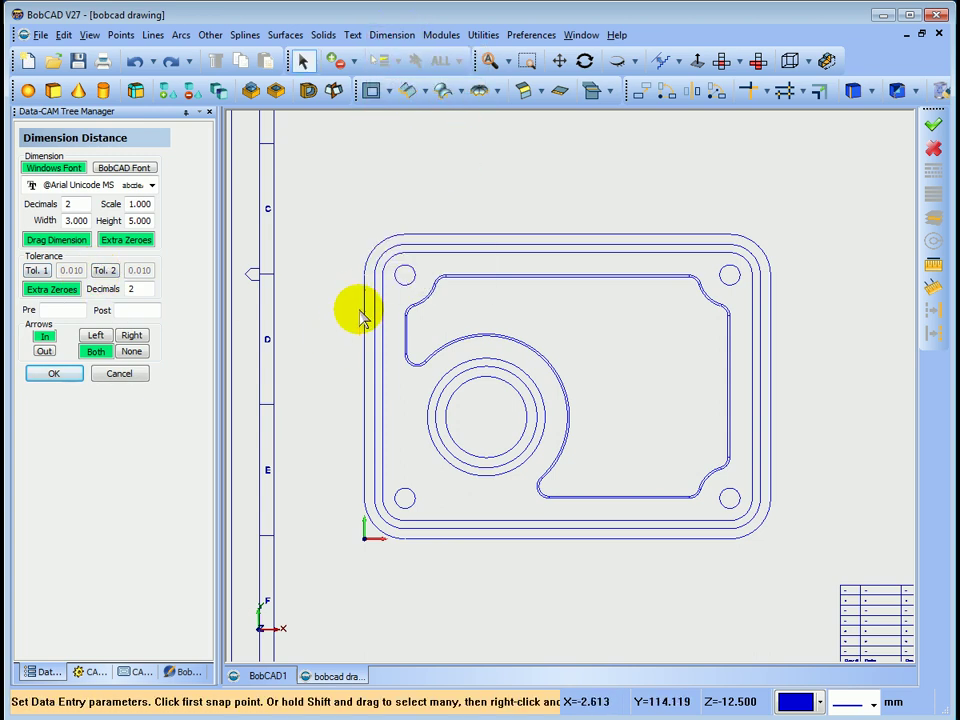
{"action": "left_click", "coordinate": [366, 279]}
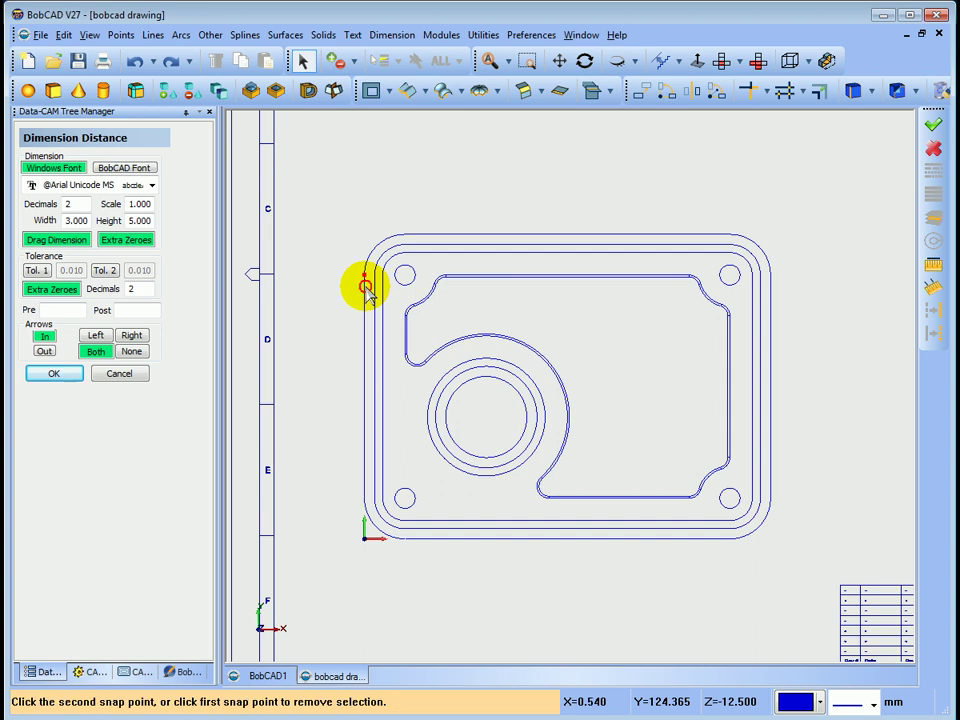
{"action": "left_click", "coordinate": [771, 292]}
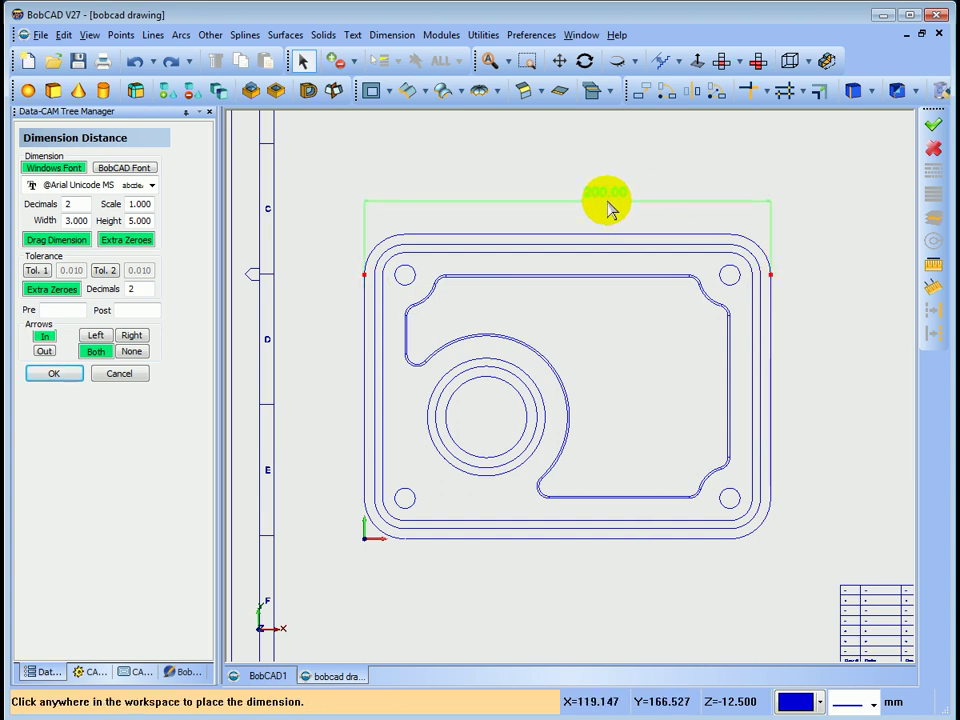
{"action": "left_click", "coordinate": [615, 210]}
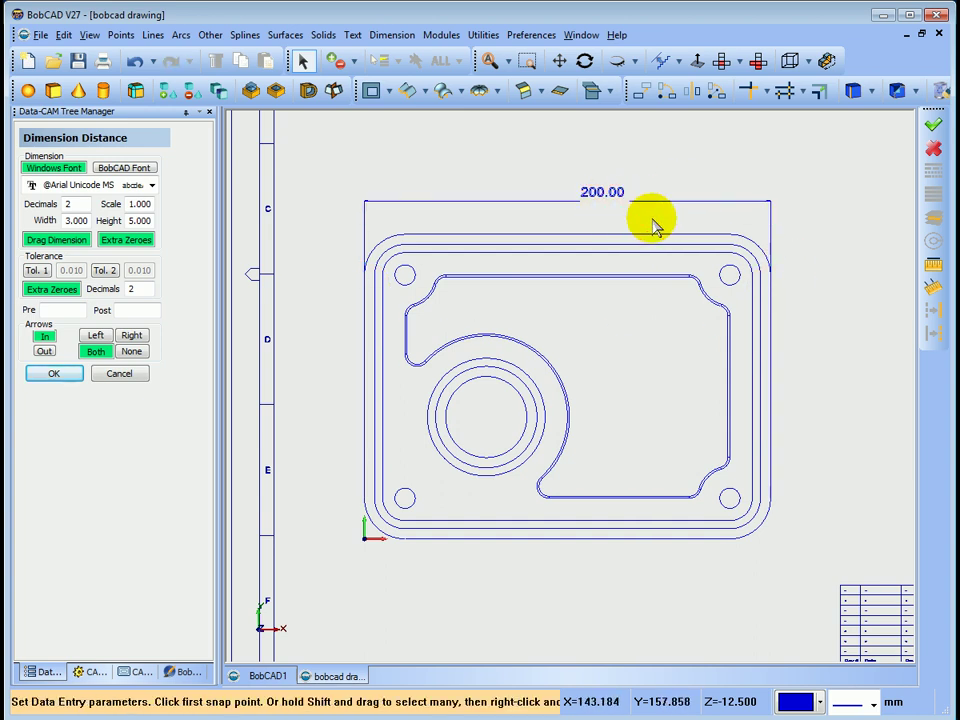
- Dimension the part's overall height between its upper and lower outer edges, placing the dimension to the right of the outline
{"action": "left_click", "coordinate": [714, 238]}
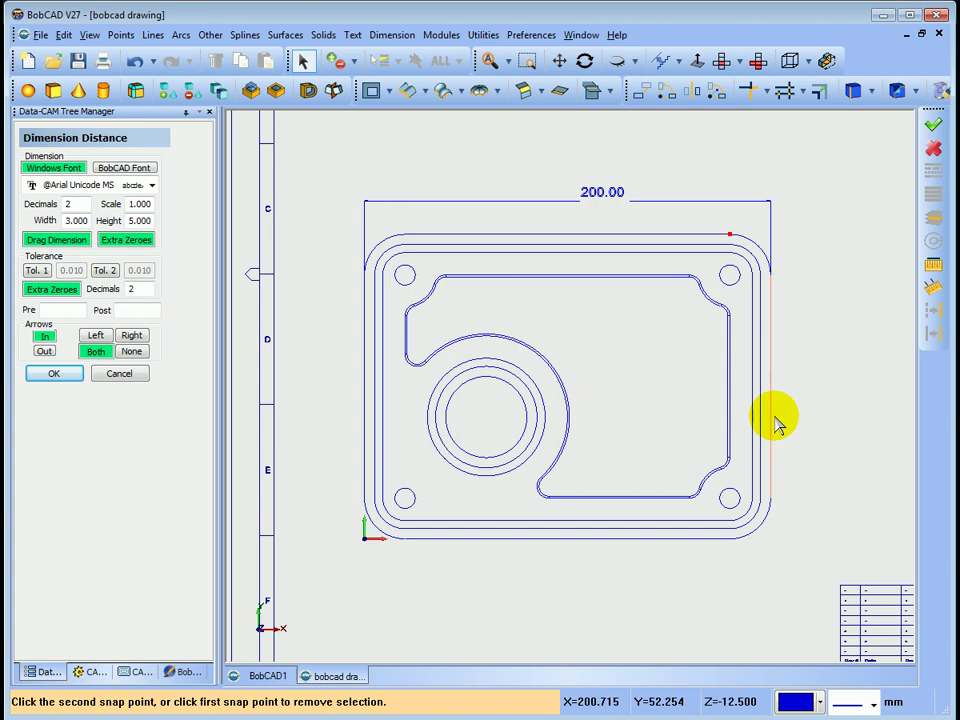
{"action": "left_click", "coordinate": [711, 540]}
{"action": "left_click", "coordinate": [819, 382]}
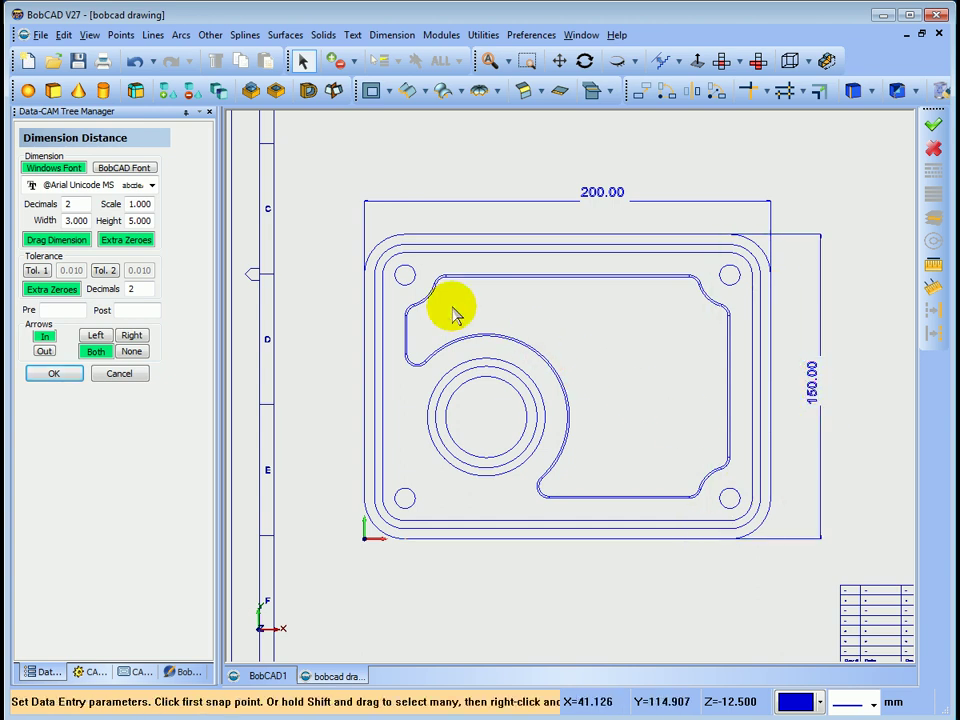
{"action": "left_click", "coordinate": [119, 373]}
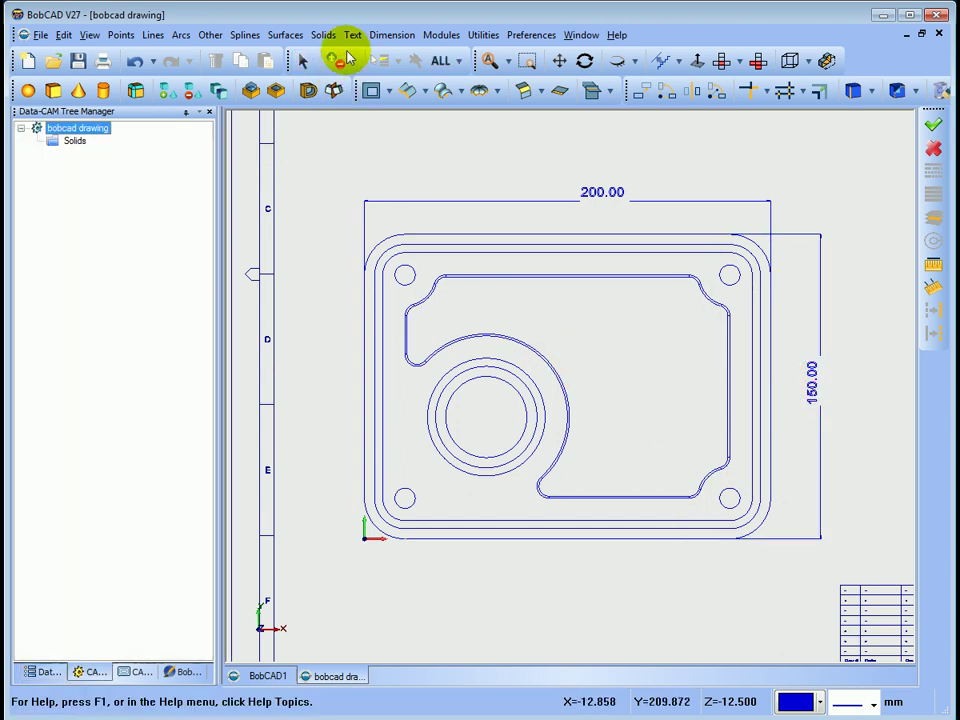
- Add radius dimensions to the upper-left corner hole and the lower-left outer corner arc, placed outside the outline
{"action": "left_click", "coordinate": [376, 32]}
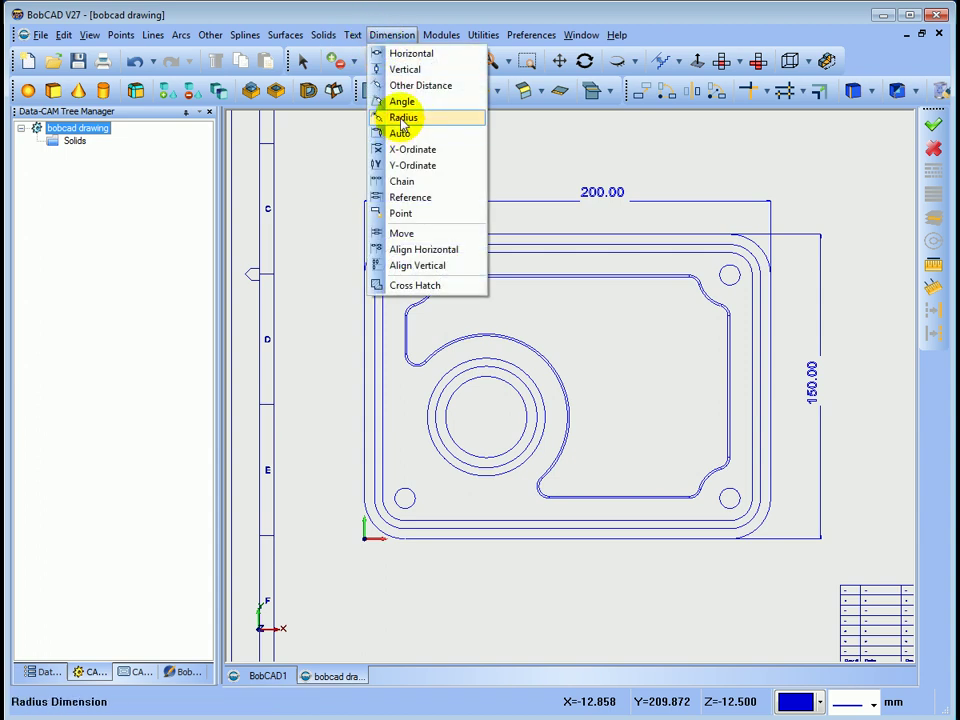
{"action": "left_click", "coordinate": [405, 117]}
{"action": "left_click", "coordinate": [404, 270]}
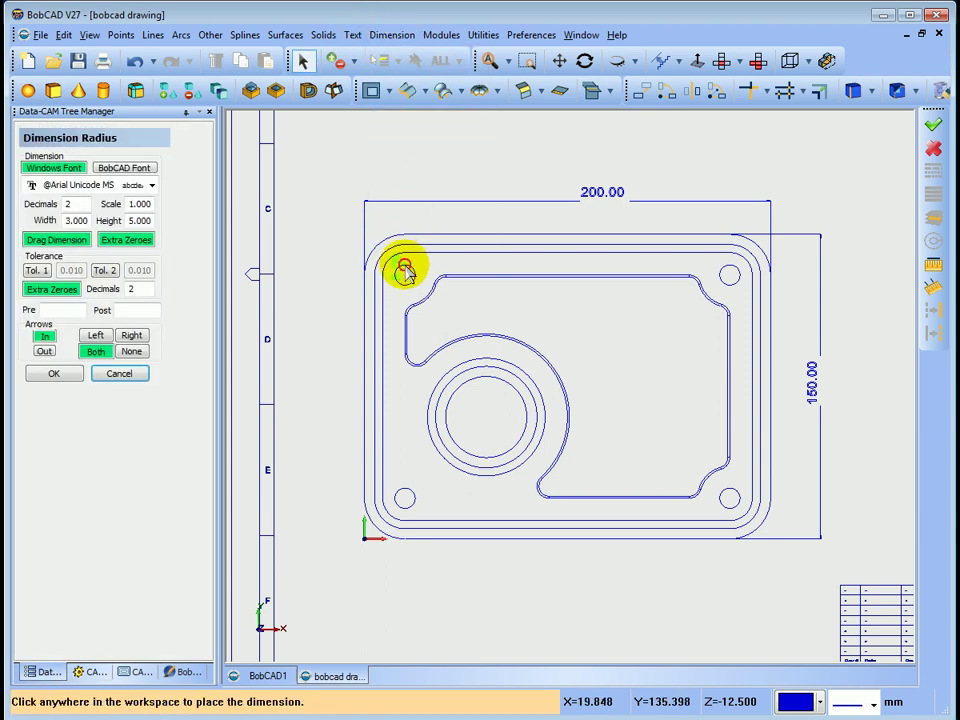
{"action": "left_click", "coordinate": [344, 240]}
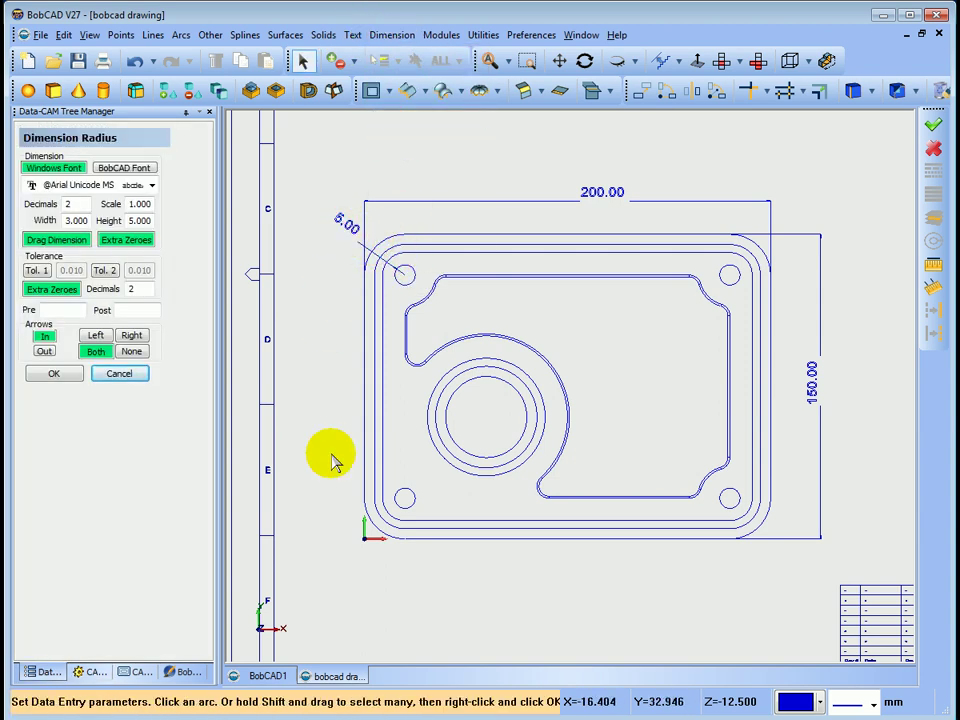
{"action": "left_click", "coordinate": [378, 537]}
{"action": "left_click", "coordinate": [332, 583]}
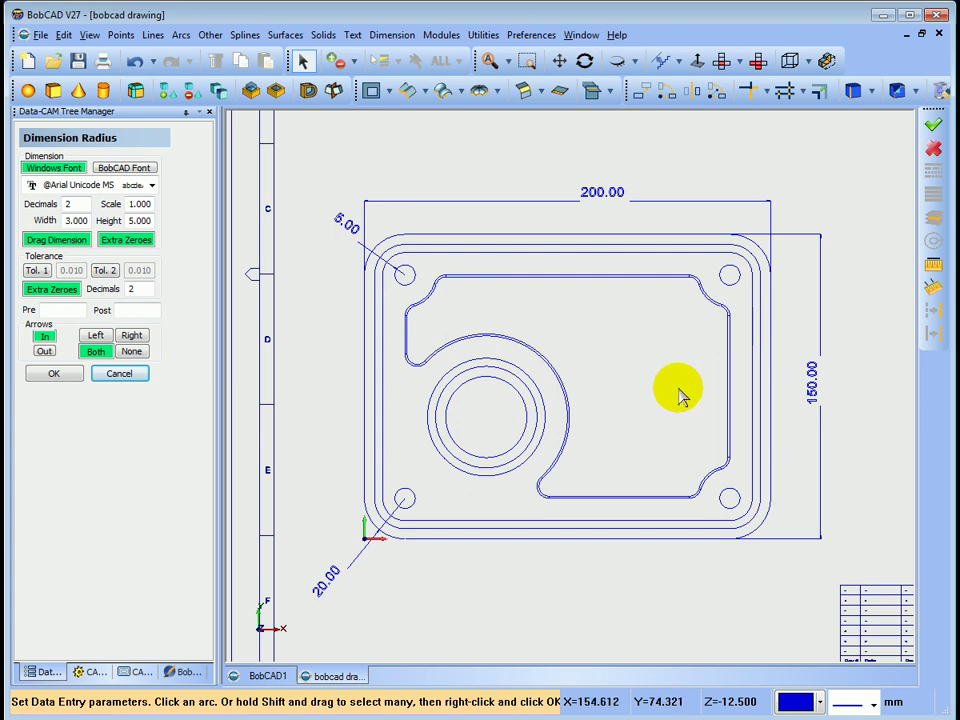
{"action": "scroll", "coordinate": [680, 395], "scroll_direction": "down", "scroll_amount": 4}
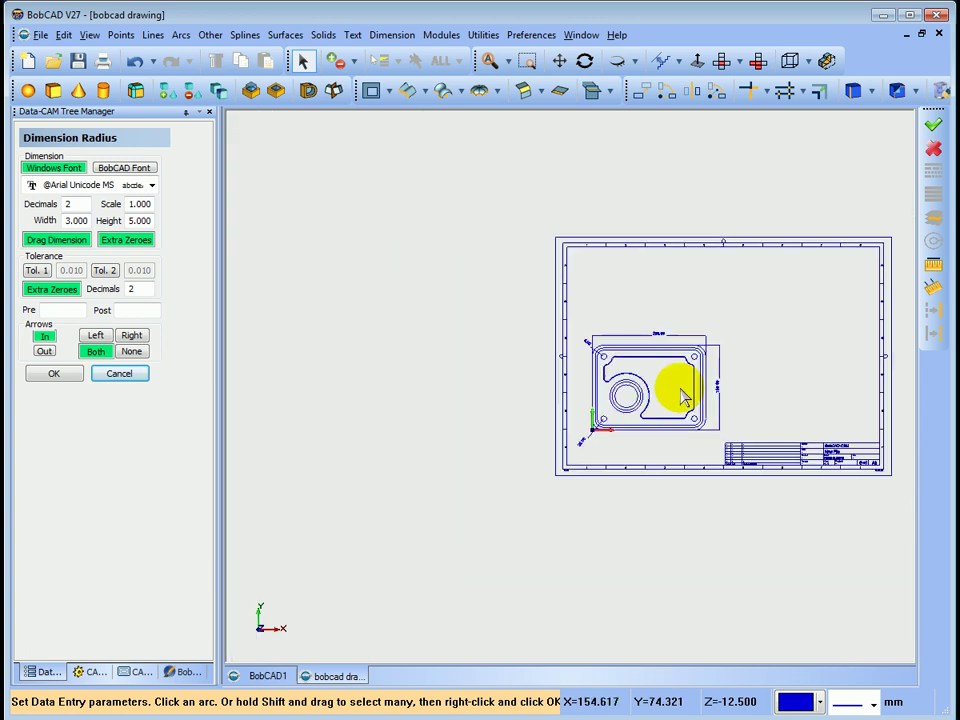
{"action": "scroll", "coordinate": [678, 392], "scroll_direction": "up", "scroll_amount": 1}
{"action": "scroll", "coordinate": [678, 392], "scroll_direction": "down", "scroll_amount": 3}
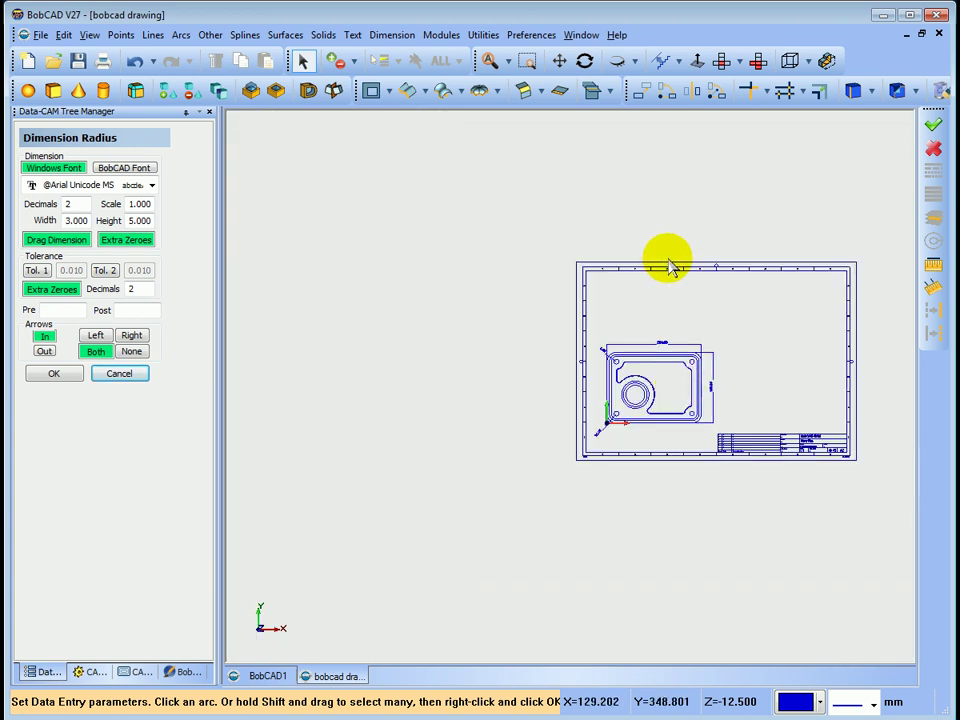
{"action": "left_click", "coordinate": [493, 60]}
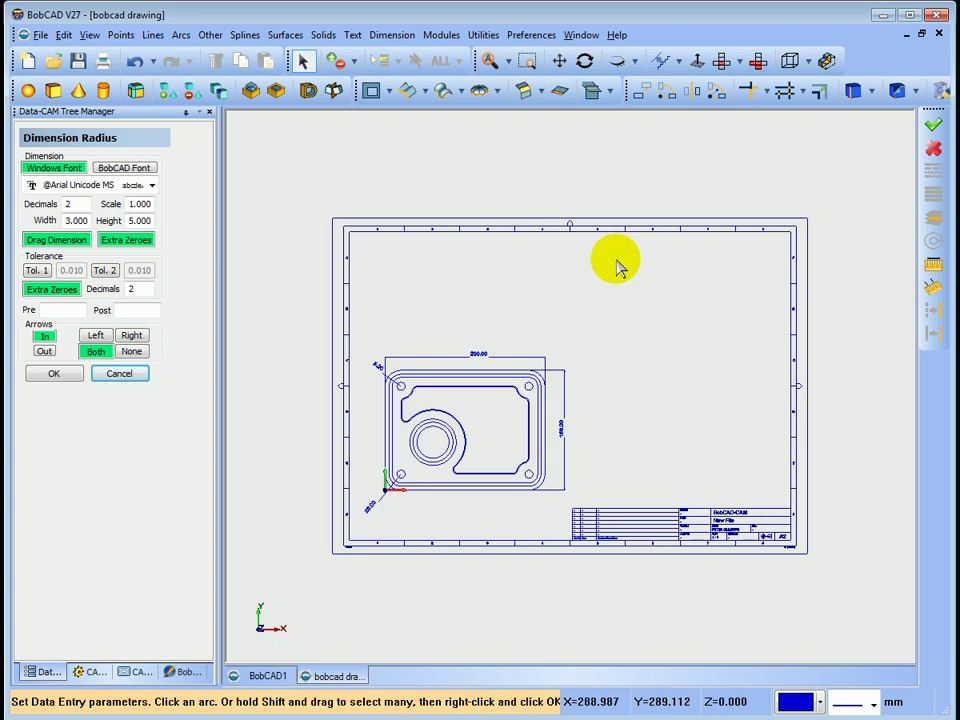
{"action": "left_click", "coordinate": [112, 374]}
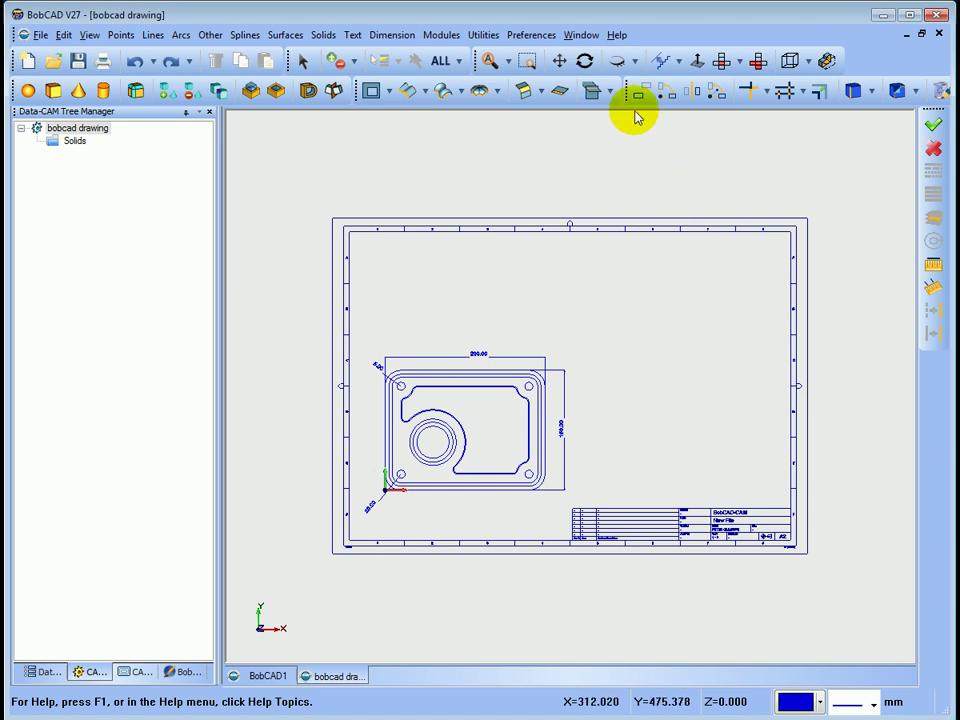
- Unblank the hidden solid pocket part so it displays together with the dimensioned drawing
{"action": "left_click", "coordinate": [635, 62]}
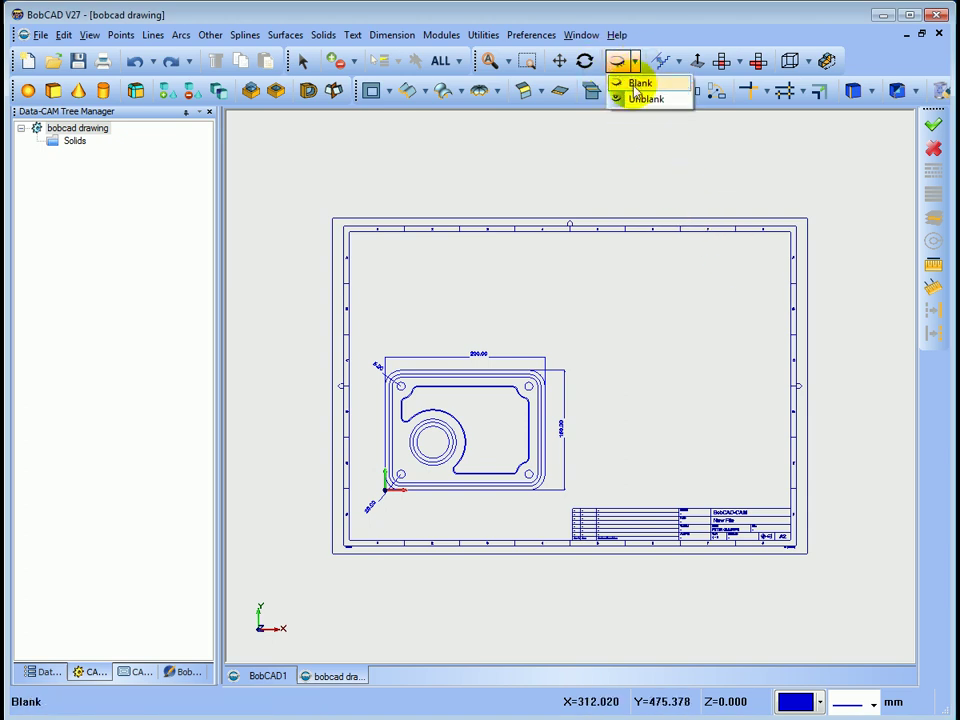
{"action": "left_click", "coordinate": [640, 100]}
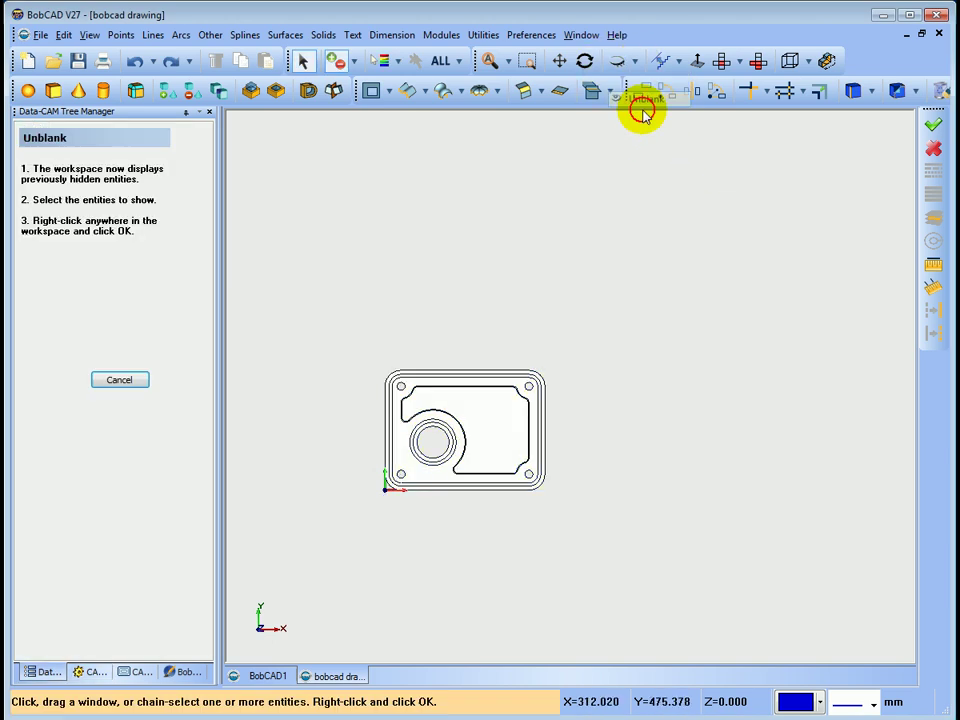
{"action": "left_click", "coordinate": [474, 414]}
{"action": "right_click", "coordinate": [701, 241]}
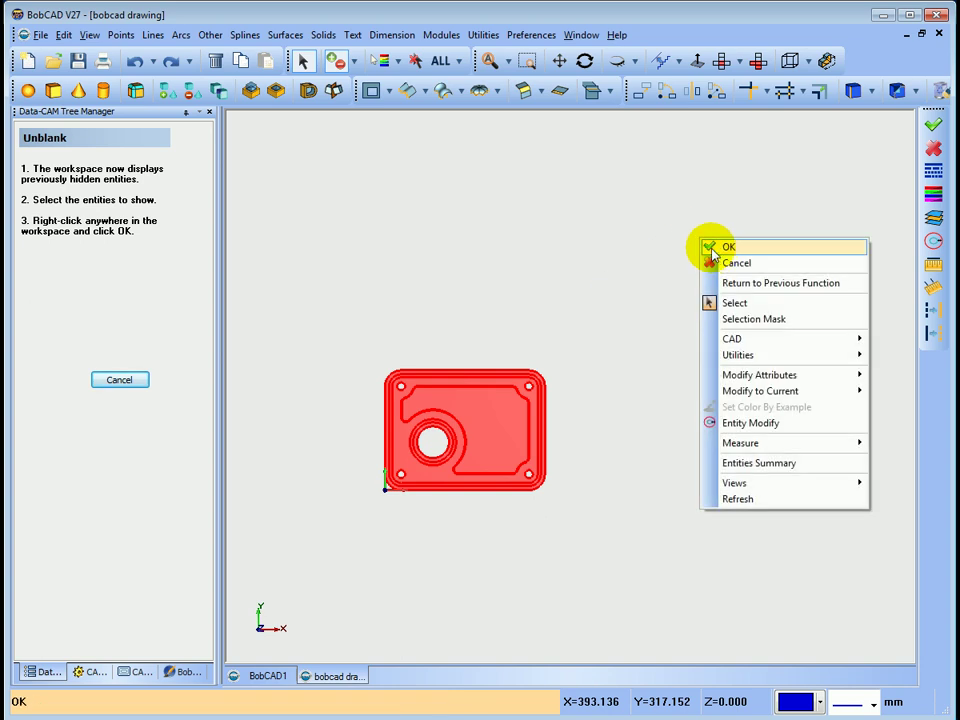
{"action": "left_click", "coordinate": [714, 246]}
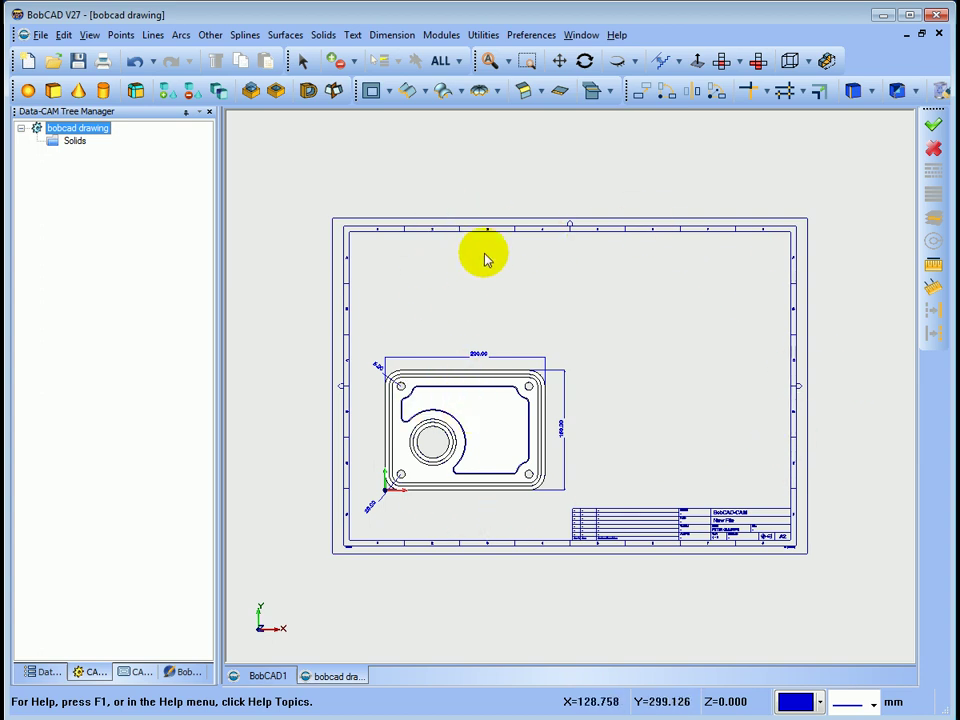
- Translate all entities in the two blue colours, covering the sheet, outline and dimensions, by 80 mm in Y
{"action": "left_click", "coordinate": [640, 93]}
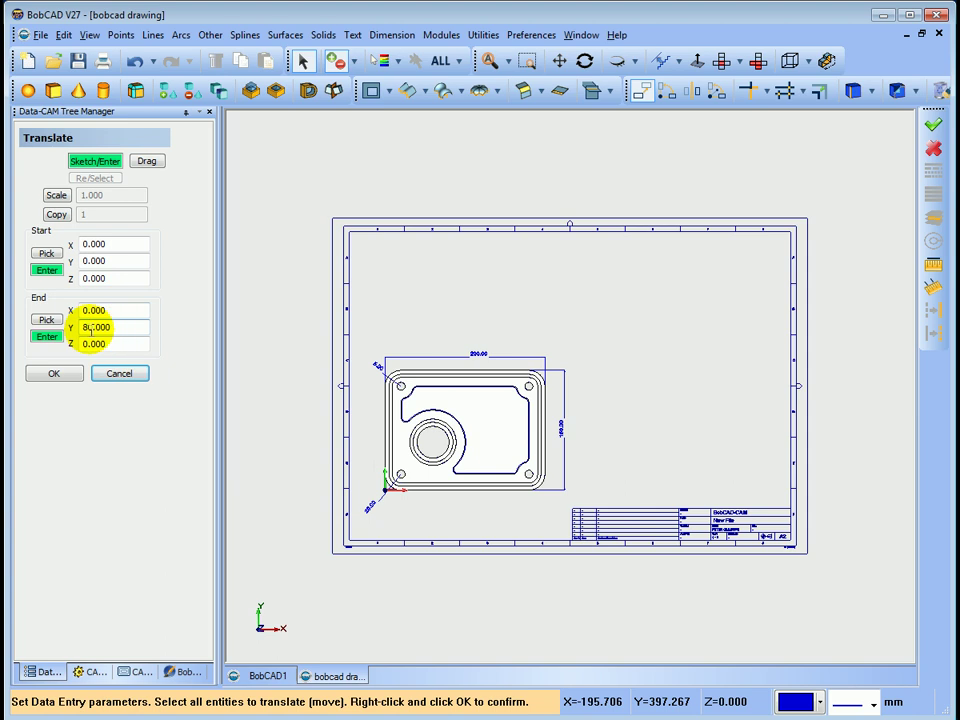
{"action": "left_click", "coordinate": [458, 62]}
{"action": "left_click", "coordinate": [465, 116]}
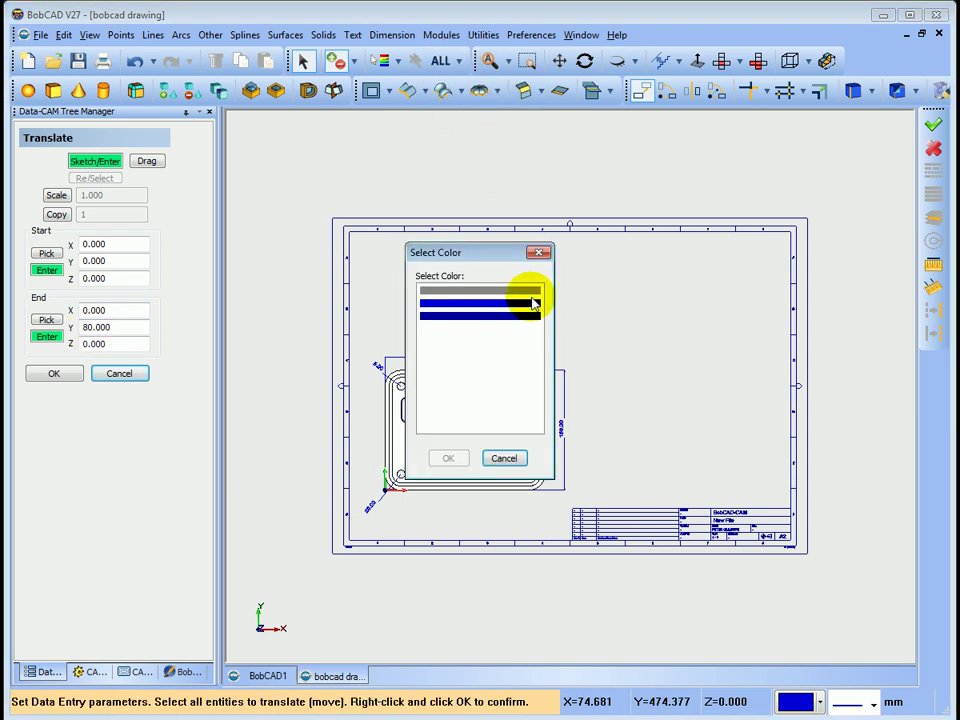
{"action": "left_click", "coordinate": [513, 306]}
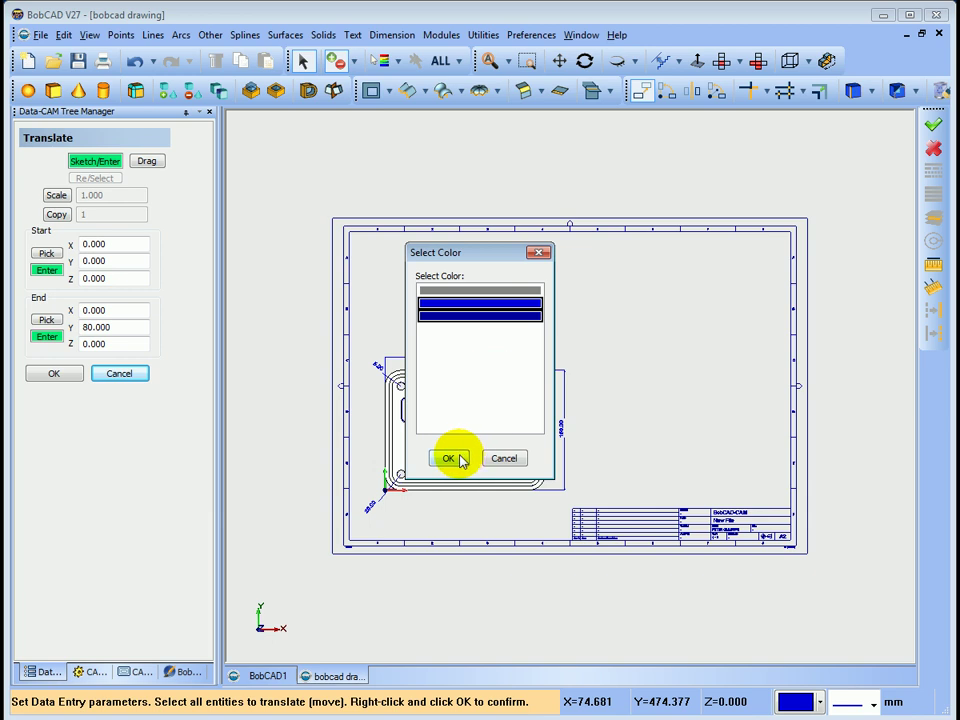
{"action": "left_click", "coordinate": [461, 460]}
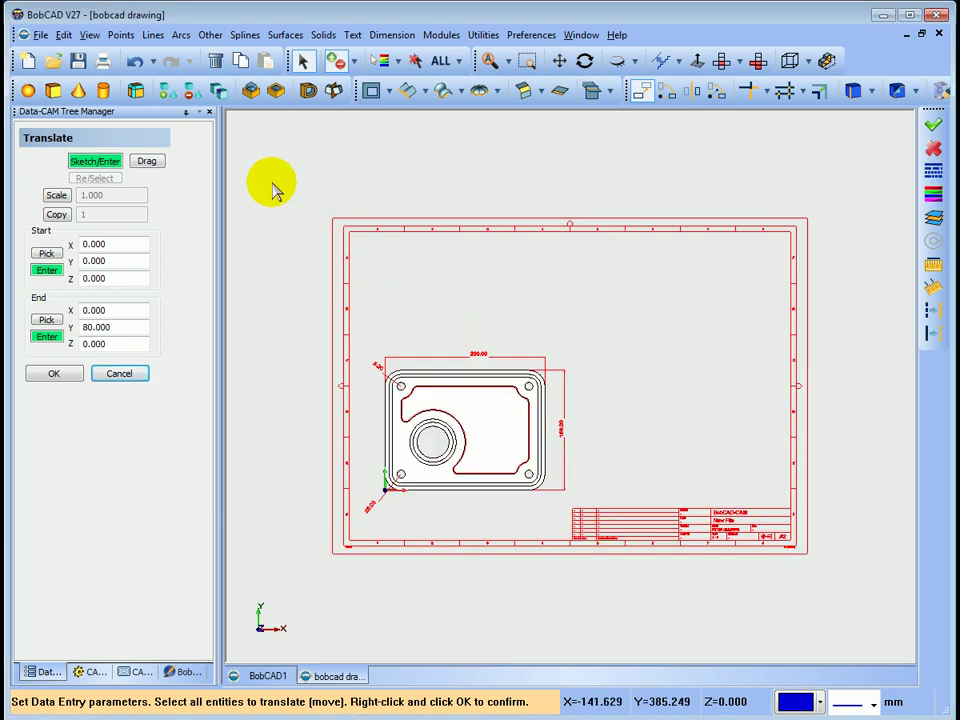
{"action": "left_click", "coordinate": [52, 378]}
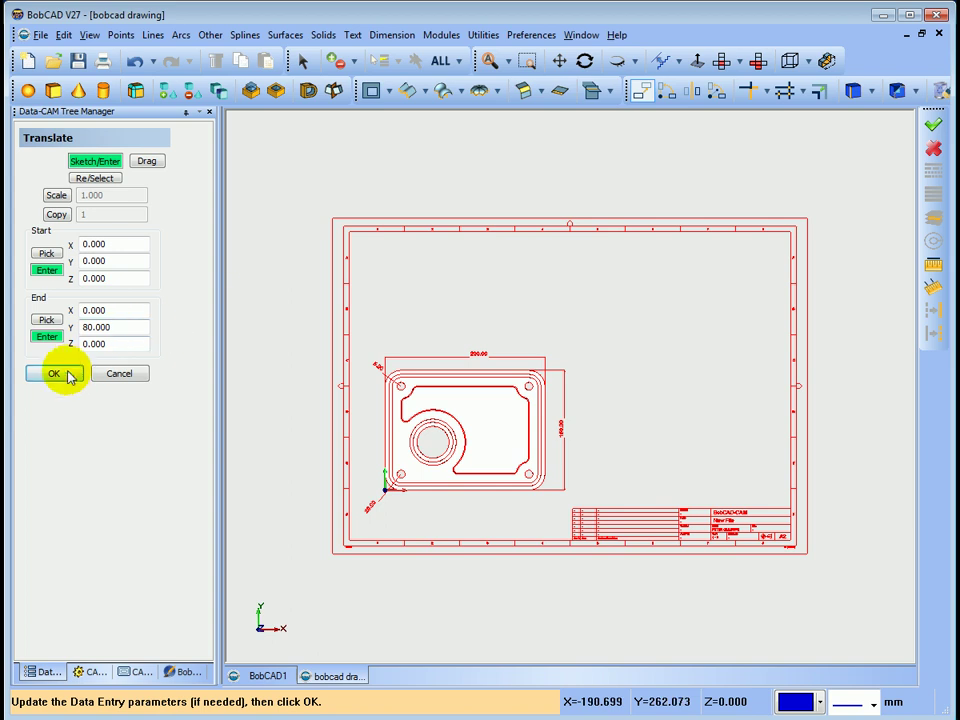
{"action": "left_click", "coordinate": [66, 374]}
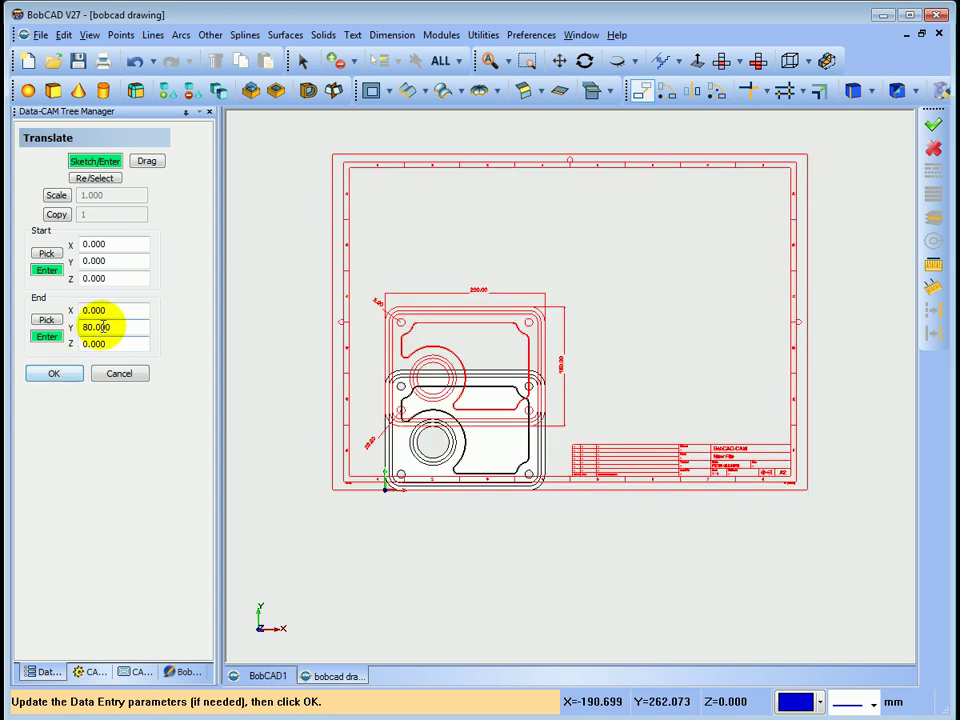
- Set the translation's end Y to -80 mm and apply it four times to the selected drawing, leaving the solid in place
{"action": "left_click_drag", "start_coordinate": [117, 326], "coordinate": [68, 326]}
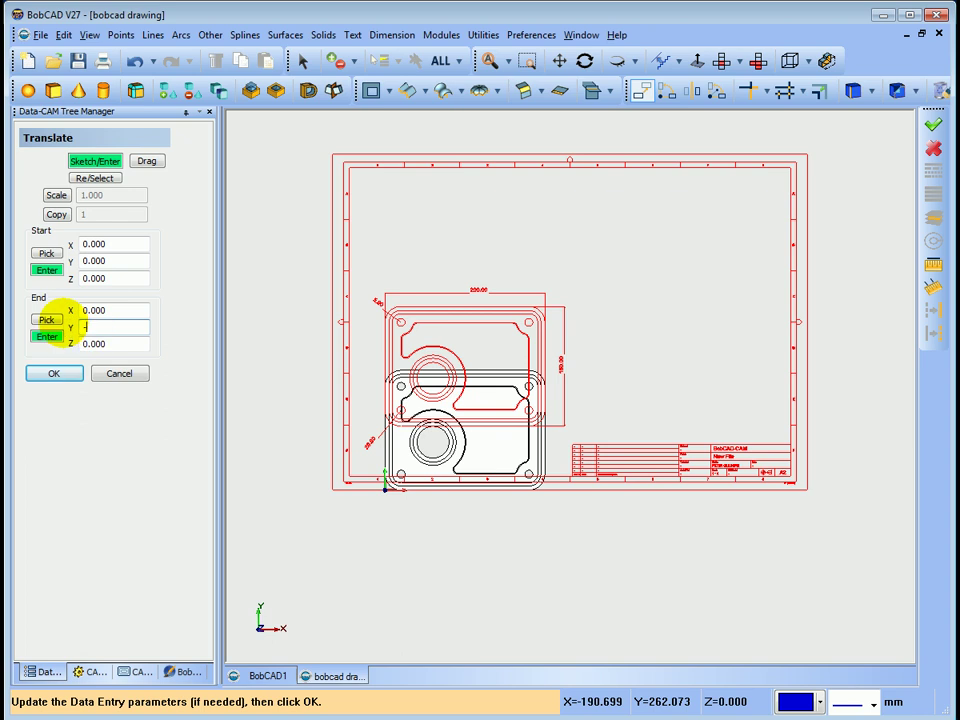
{"action": "left_click", "coordinate": [68, 374]}
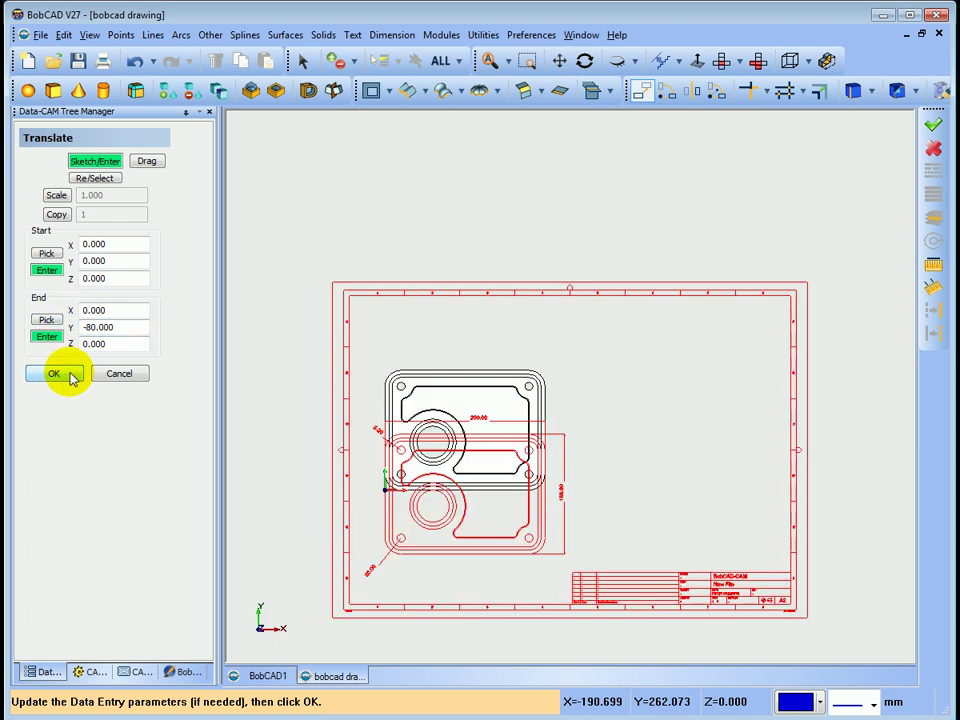
{"action": "left_click", "coordinate": [68, 374]}
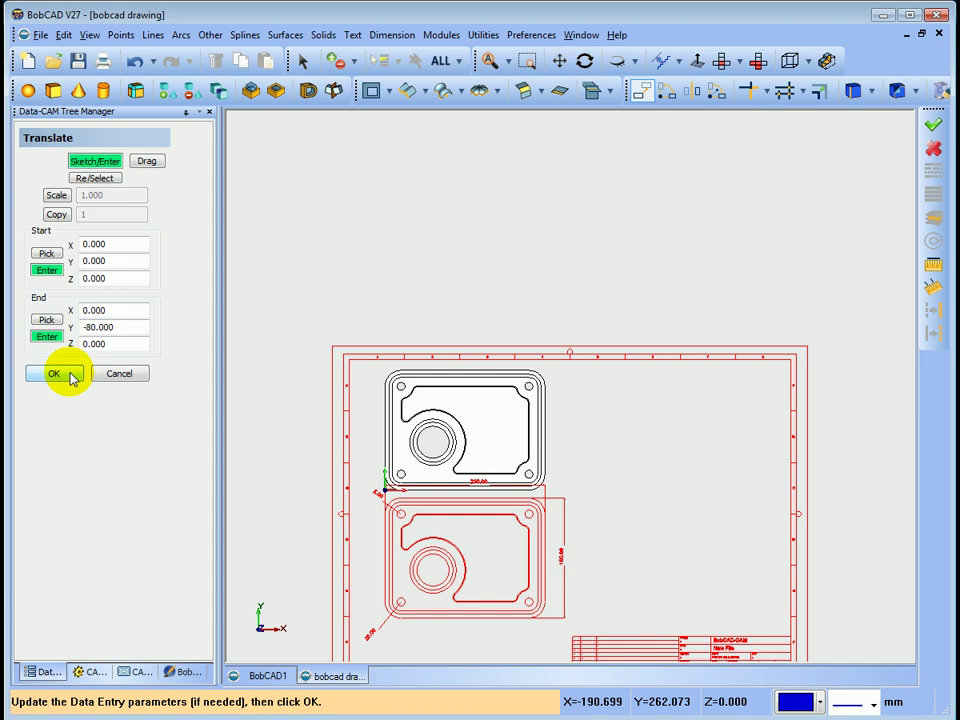
{"action": "left_click", "coordinate": [68, 374]}
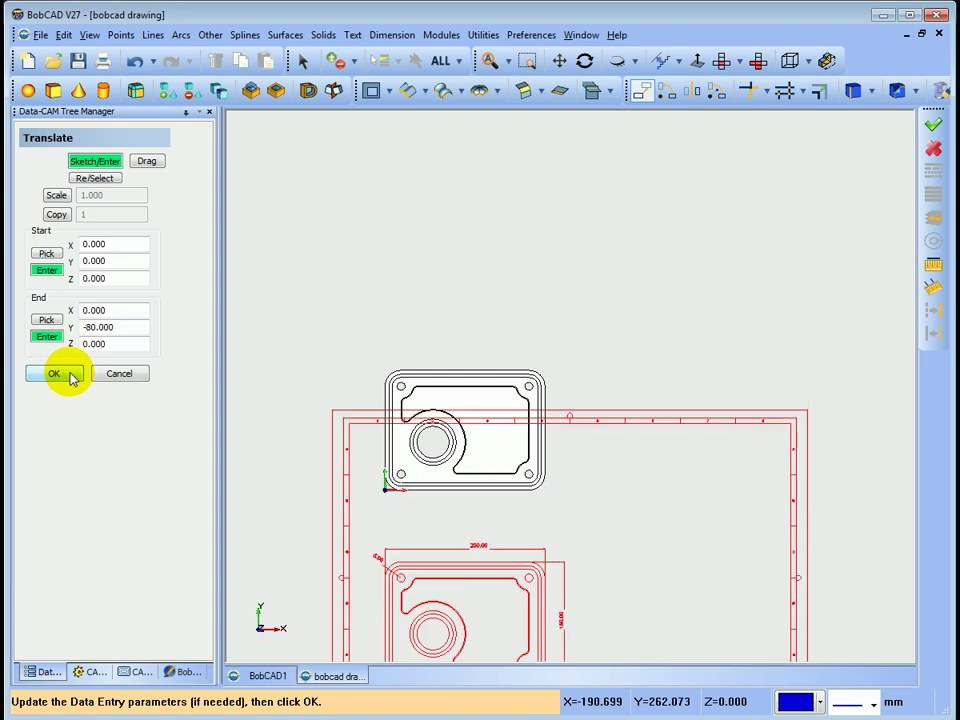
{"action": "left_click", "coordinate": [119, 373]}
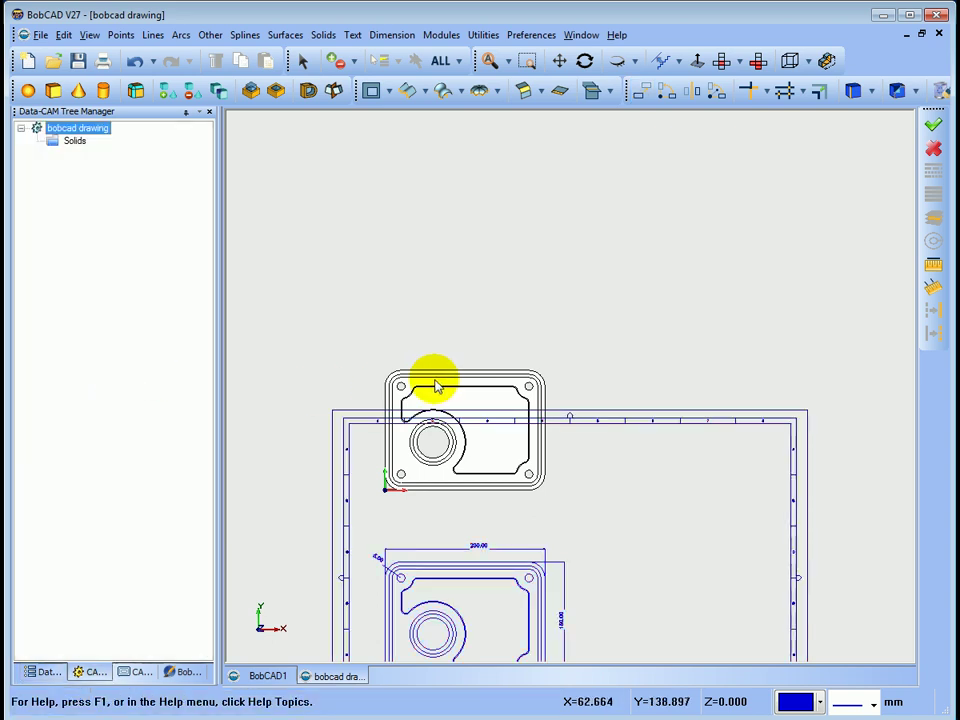
- Rotate the solid pocket part -90 degrees around the X axis about the 0,0,0 origin
{"action": "scroll", "coordinate": [574, 486], "scroll_direction": "down", "scroll_amount": 4}
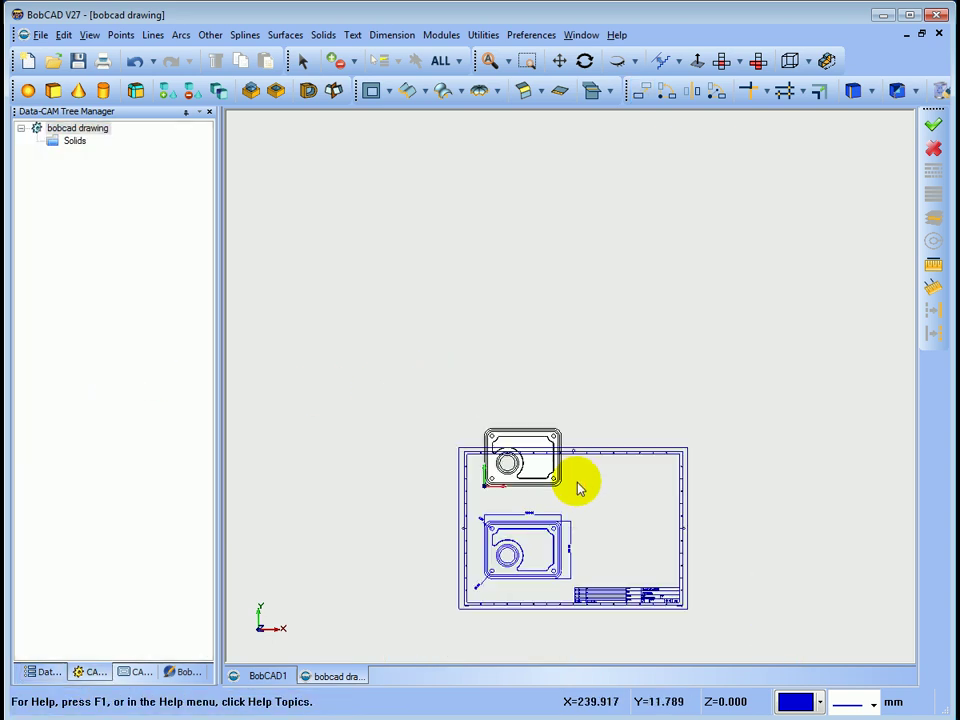
{"action": "scroll", "coordinate": [574, 486], "scroll_direction": "up", "scroll_amount": 3}
{"action": "scroll", "coordinate": [578, 488], "scroll_direction": "down", "scroll_amount": 3}
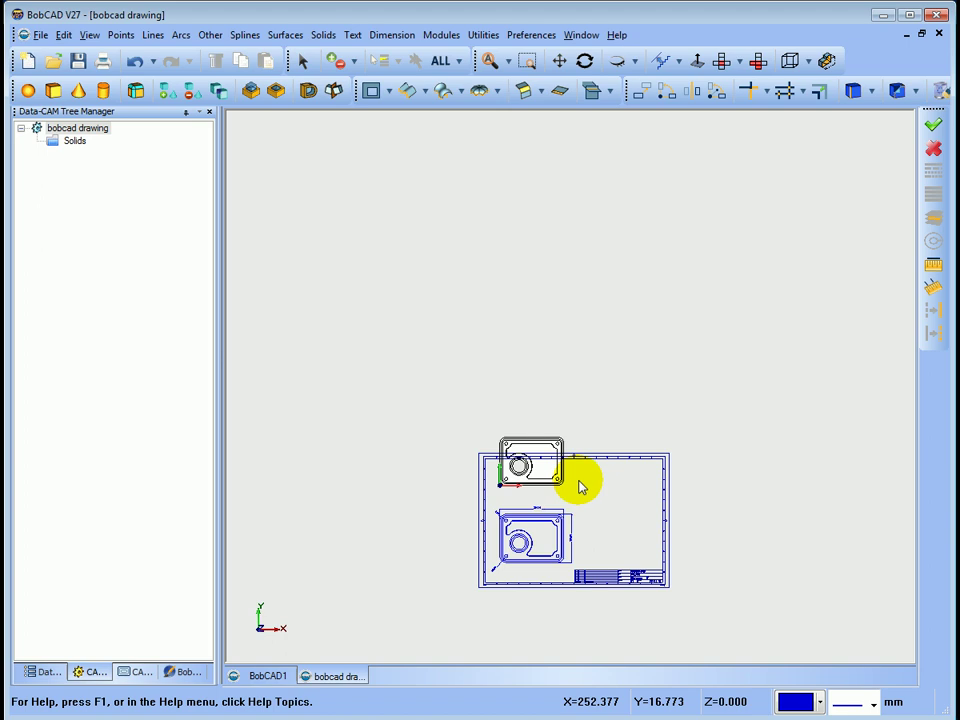
{"action": "left_click", "coordinate": [489, 61]}
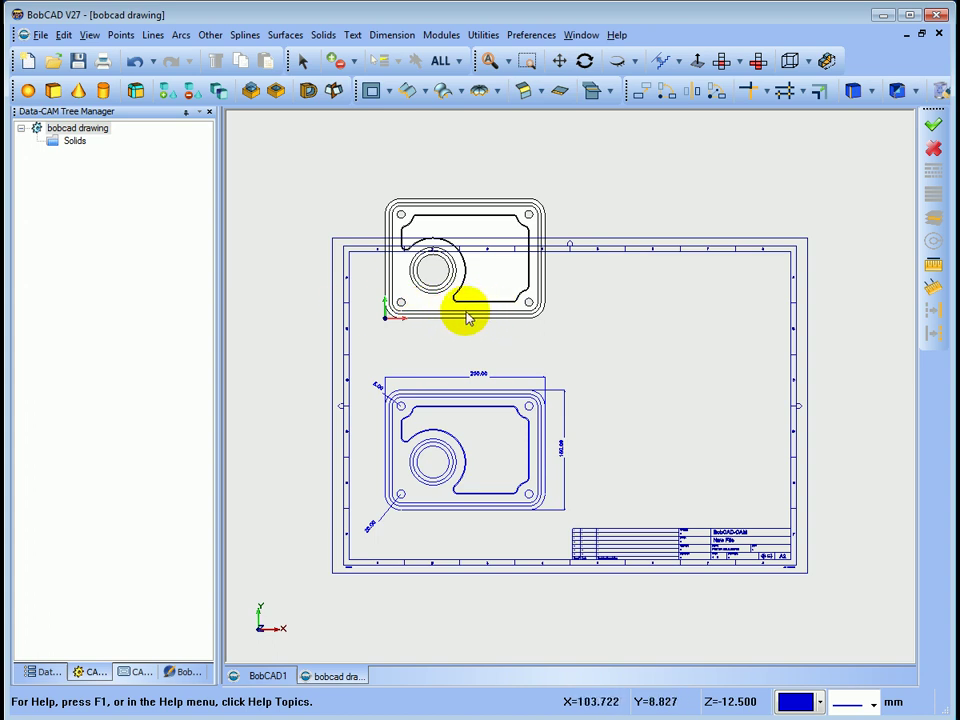
{"action": "mouse_move", "coordinate": [568, 364]}
{"action": "middle_mouse_down"}
{"action": "mouse_move", "coordinate": [542, 317]}
{"action": "mouse_move", "coordinate": [566, 274]}
{"action": "mouse_move", "coordinate": [346, 381]}
{"action": "mouse_move", "coordinate": [394, 392]}
{"action": "mouse_move", "coordinate": [364, 390]}
{"action": "mouse_move", "coordinate": [437, 343]}
{"action": "mouse_move", "coordinate": [467, 384]}
{"action": "mouse_move", "coordinate": [454, 386]}
{"action": "middle_mouse_up"}
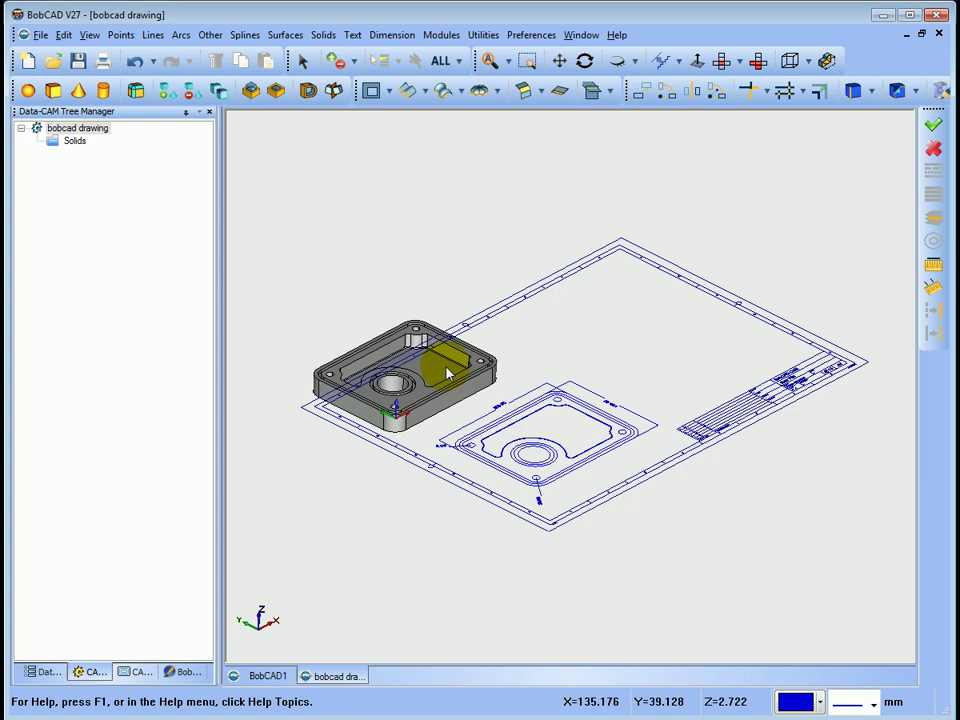
{"action": "left_click", "coordinate": [665, 92]}
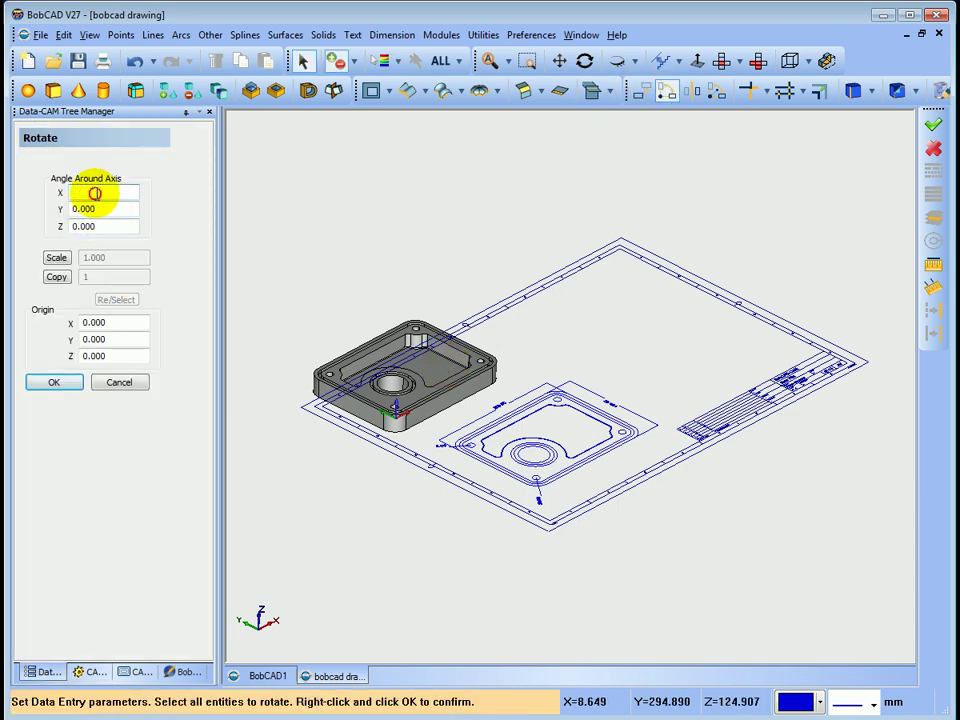
{"action": "double_click", "coordinate": [94, 193]}
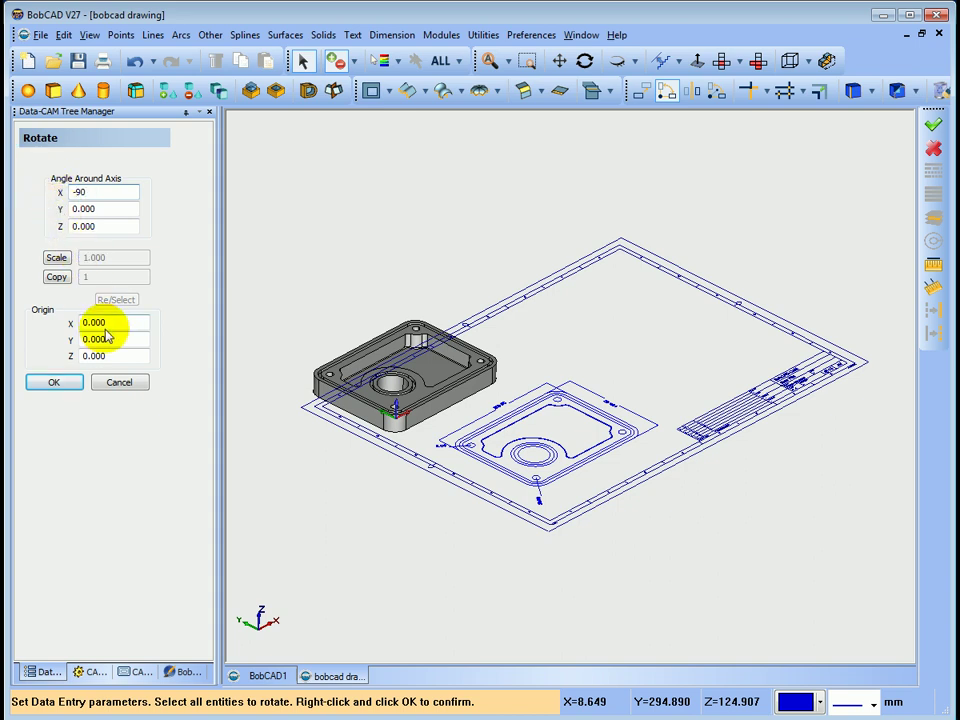
{"action": "key", "text": "Tab"}
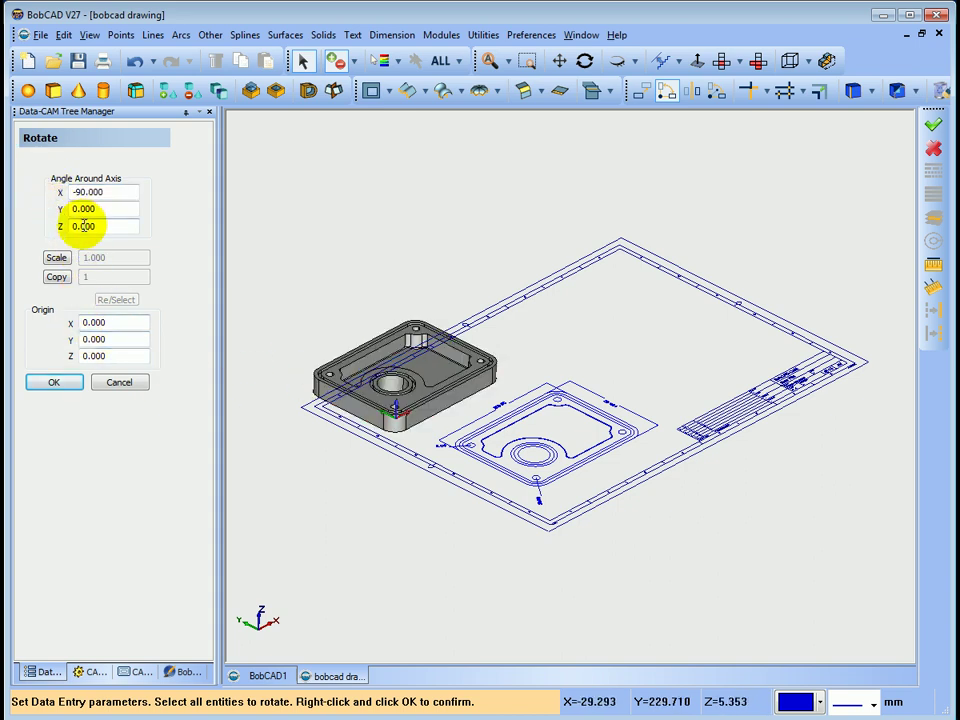
{"action": "left_click", "coordinate": [439, 343]}
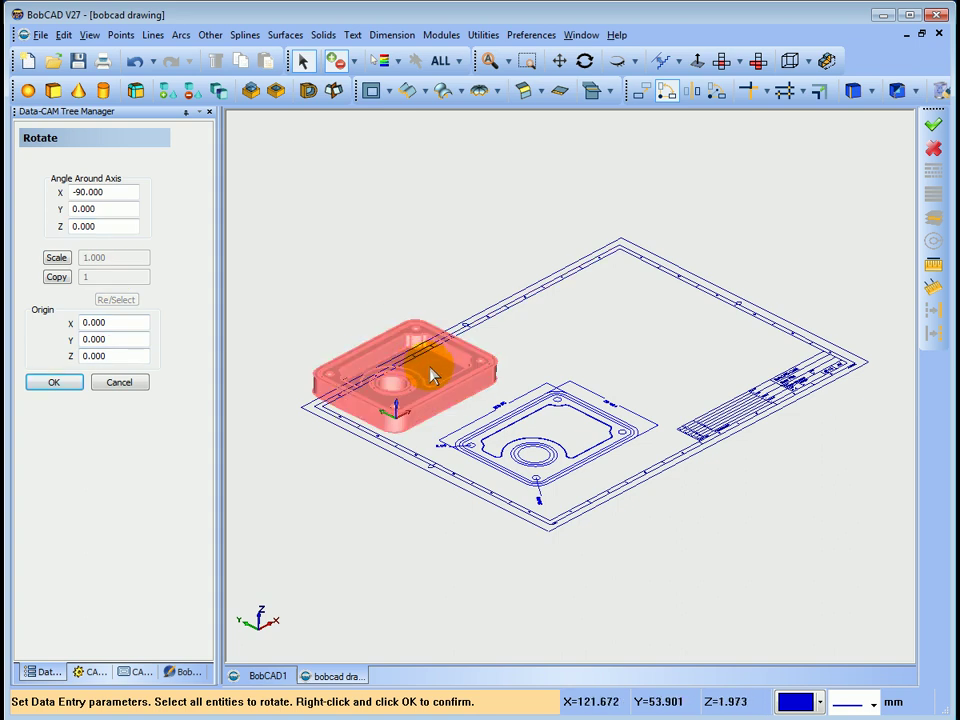
{"action": "right_click", "coordinate": [386, 225]}
{"action": "left_click", "coordinate": [410, 232]}
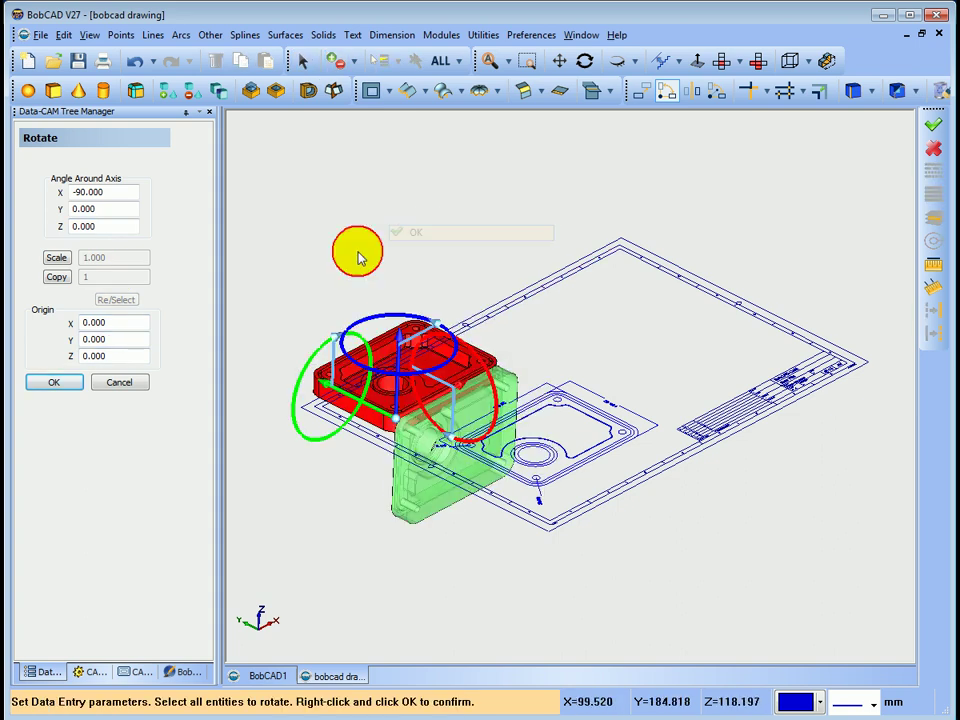
{"action": "left_click", "coordinate": [55, 387]}
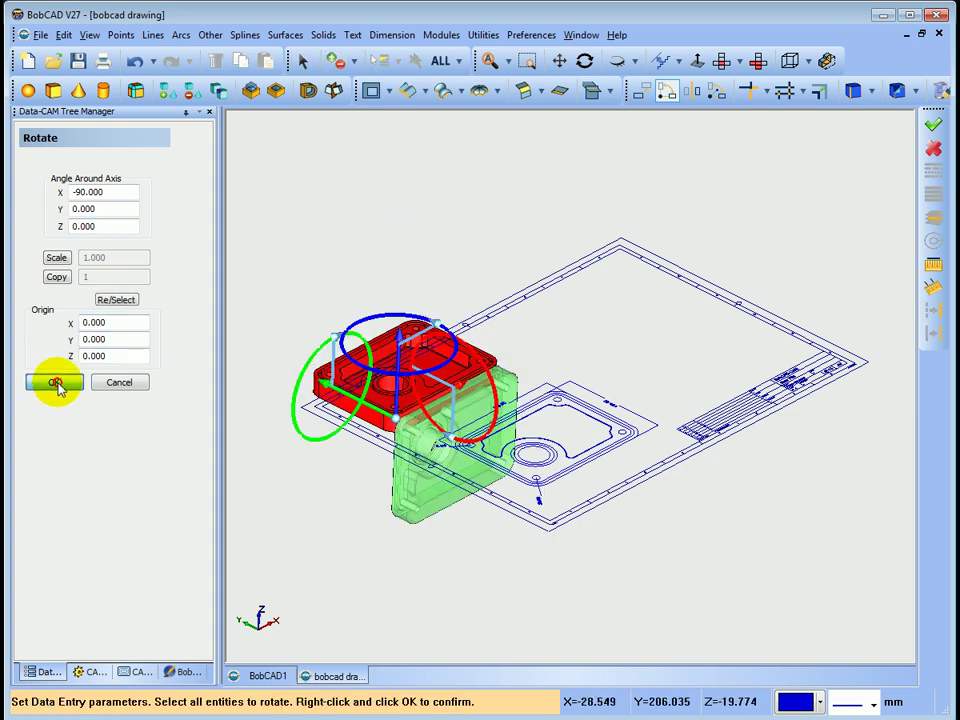
{"action": "left_click", "coordinate": [118, 384]}
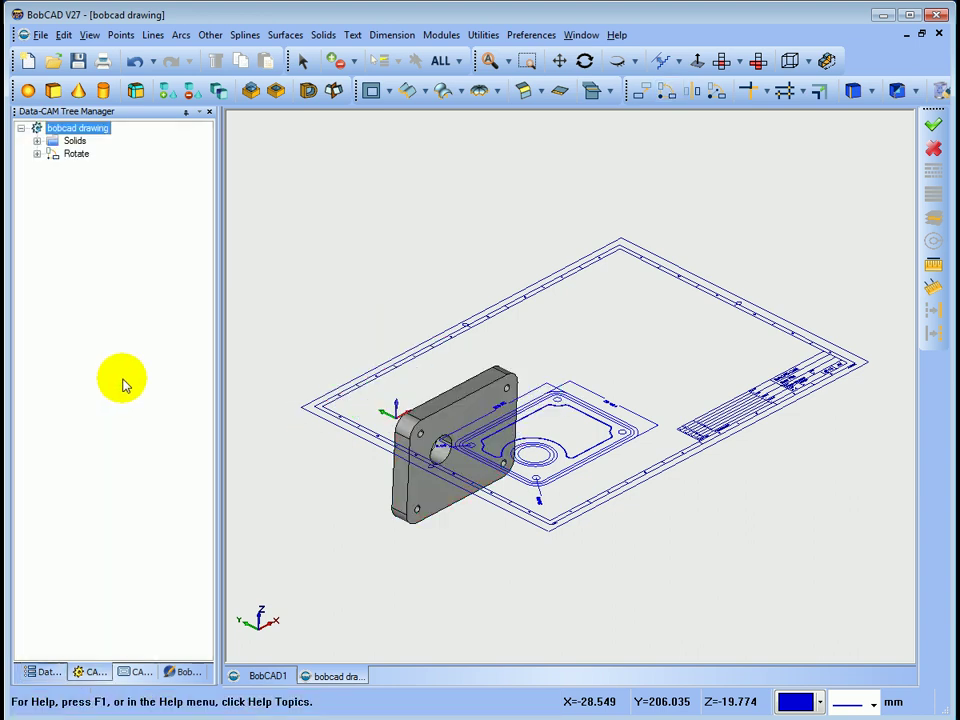
- Create an arc-center point in the large circular bore of the 2D outline
{"action": "left_click", "coordinate": [721, 62]}
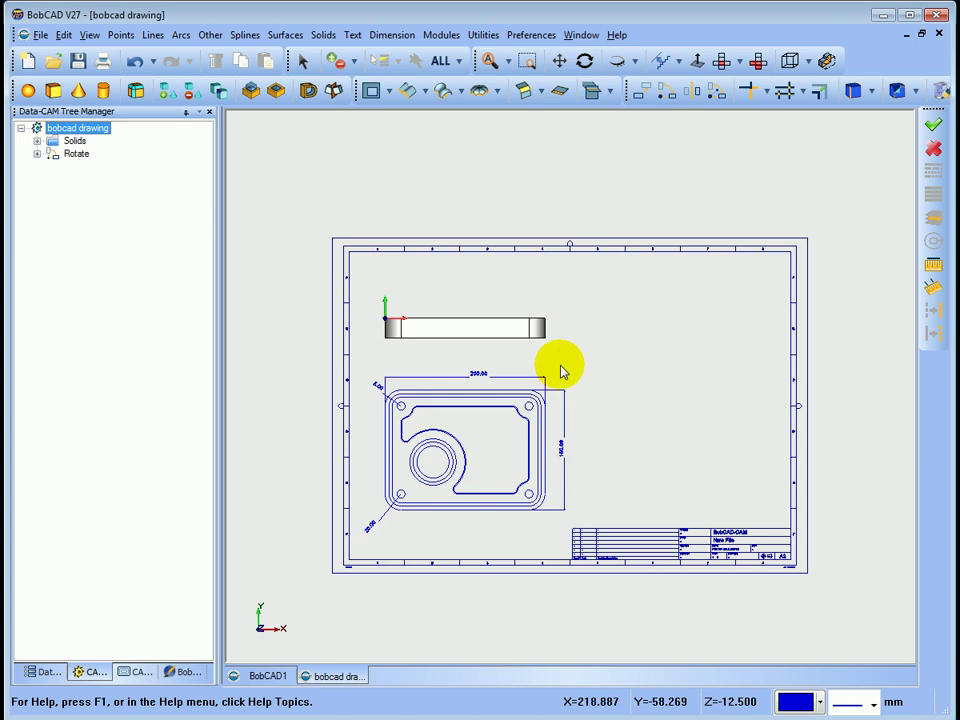
{"action": "mouse_move", "coordinate": [561, 372]}
{"action": "middle_mouse_down"}
{"action": "mouse_move", "coordinate": [561, 334]}
{"action": "mouse_move", "coordinate": [540, 274]}
{"action": "mouse_move", "coordinate": [546, 334]}
{"action": "mouse_move", "coordinate": [490, 360]}
{"action": "mouse_move", "coordinate": [471, 399]}
{"action": "middle_mouse_up"}
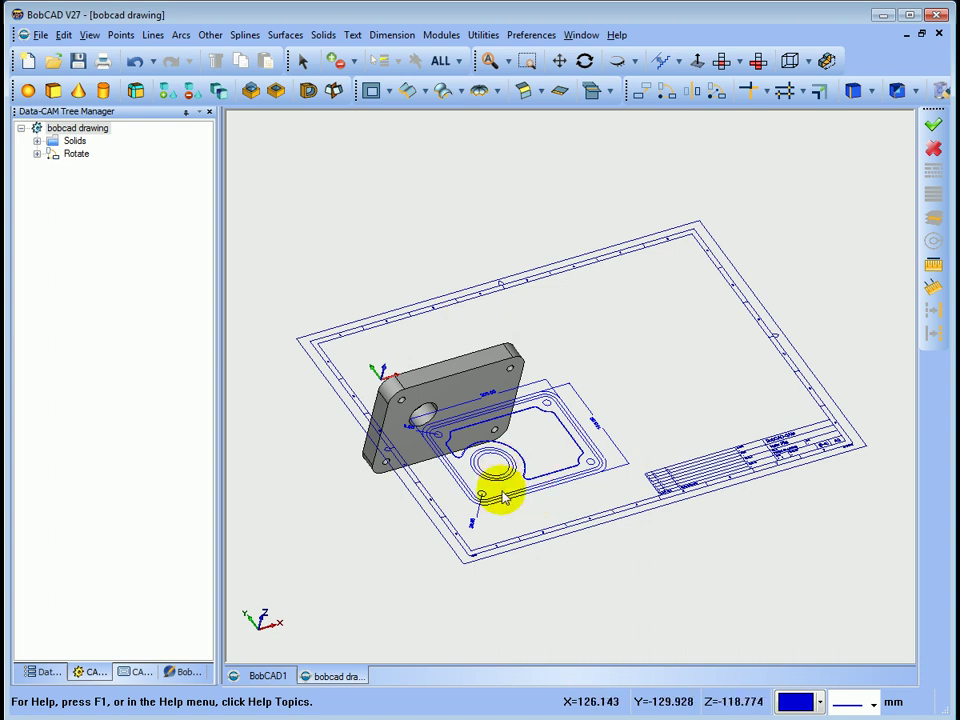
{"action": "scroll", "coordinate": [500, 497], "scroll_direction": "up", "scroll_amount": 3}
{"action": "scroll", "coordinate": [503, 497], "scroll_direction": "up", "scroll_amount": 2}
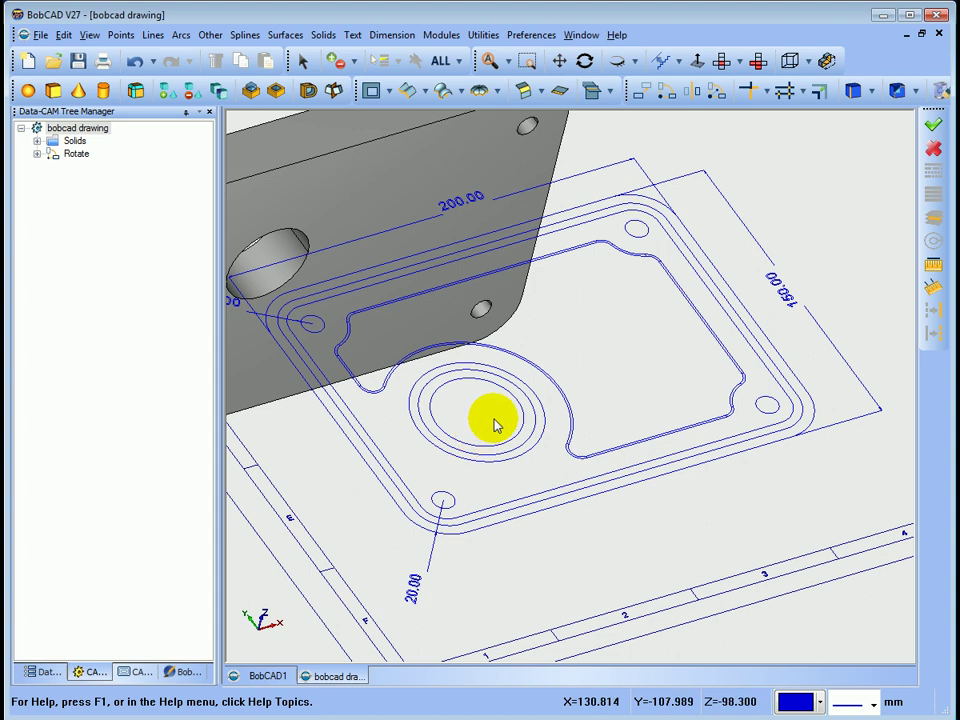
{"action": "left_click", "coordinate": [120, 35]}
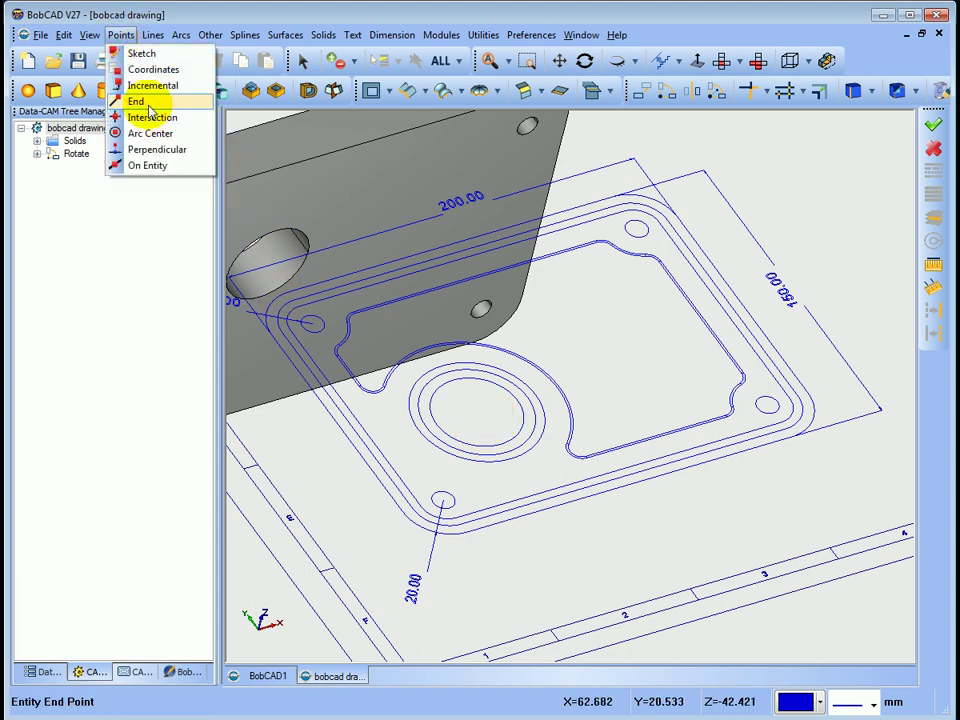
{"action": "left_click", "coordinate": [150, 133]}
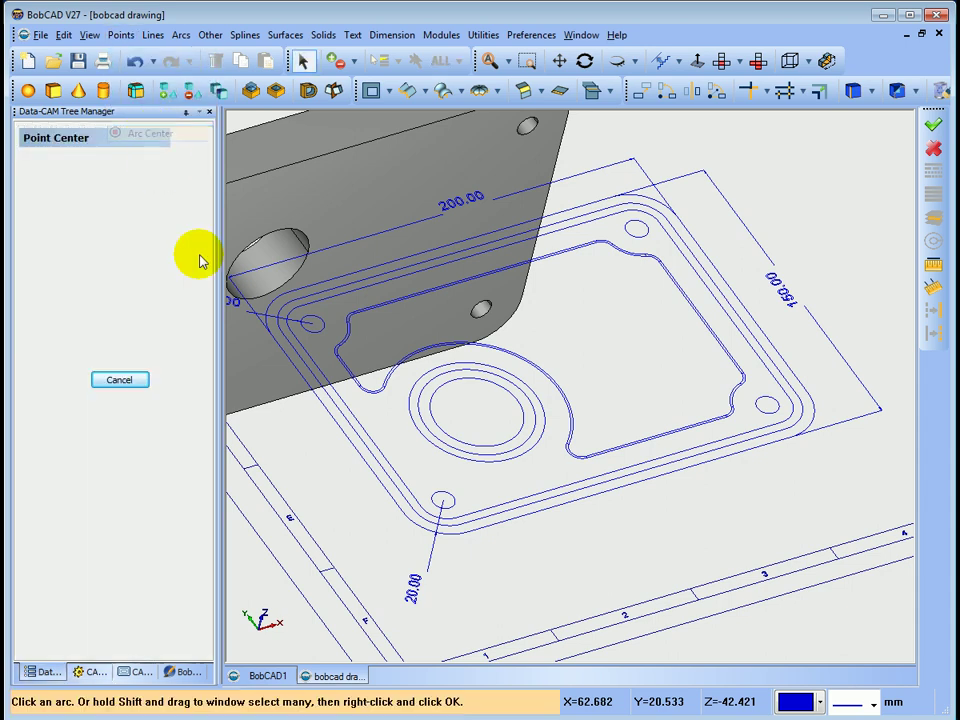
{"action": "left_click", "coordinate": [447, 383]}
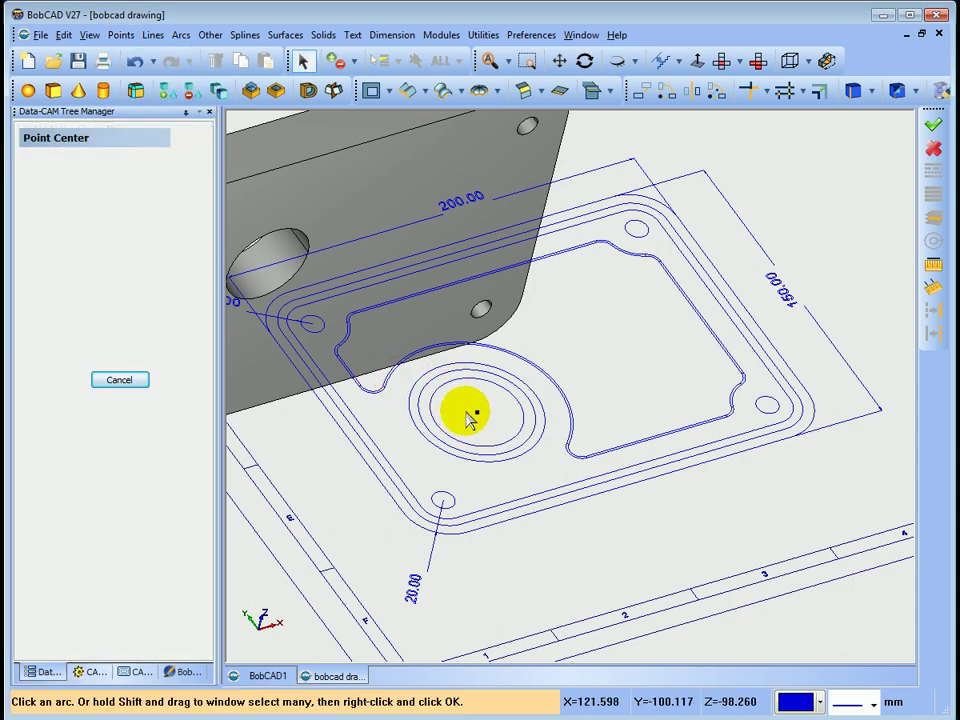
{"action": "left_click", "coordinate": [119, 379]}
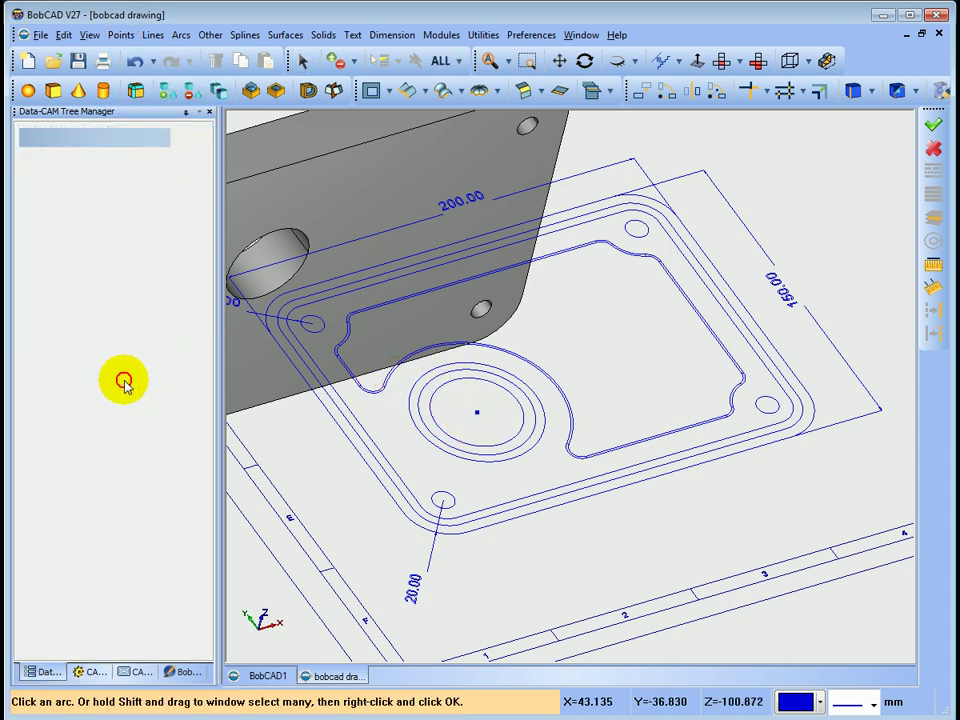
- Add a vertical dimension from the bore's center point to the part's lower outer edge, placed outside the outline's left side
{"action": "left_click", "coordinate": [392, 35]}
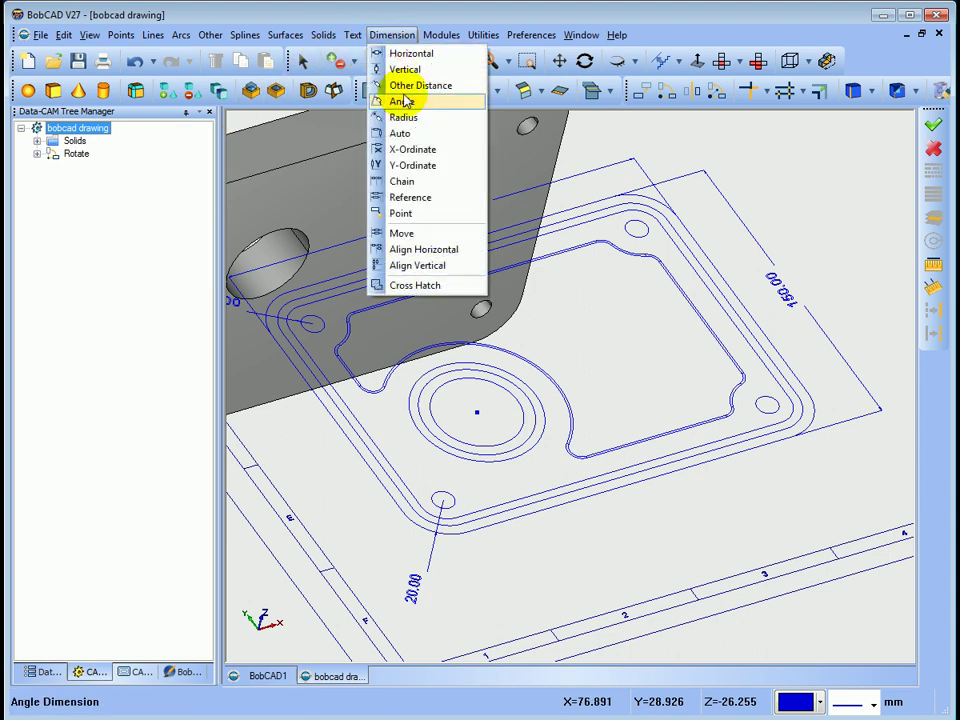
{"action": "left_click", "coordinate": [404, 69]}
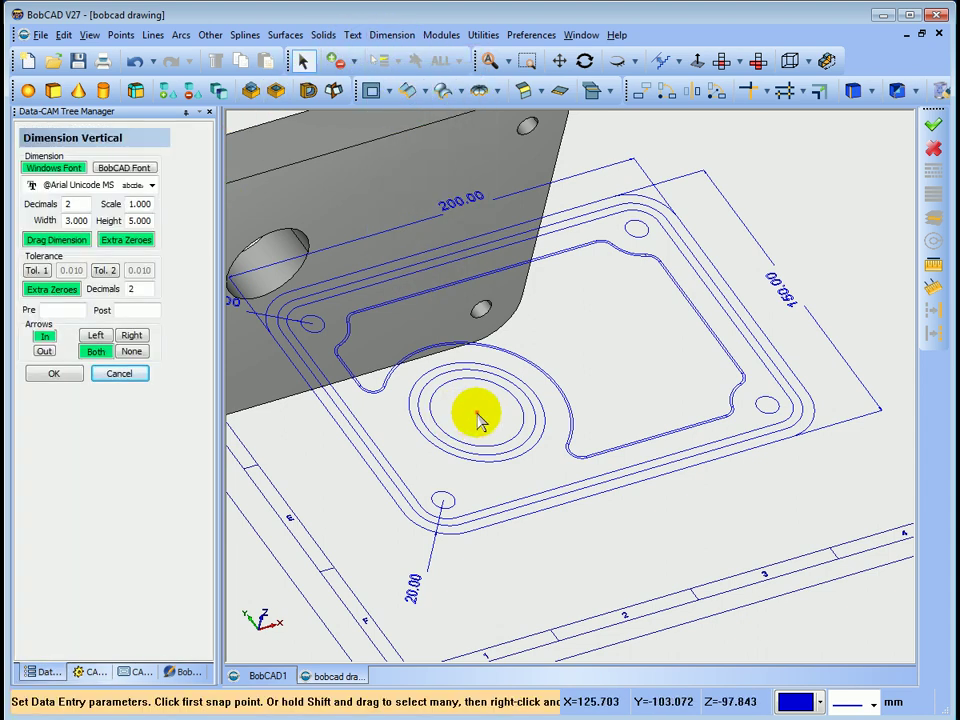
{"action": "left_click", "coordinate": [477, 414]}
{"action": "left_click", "coordinate": [536, 512]}
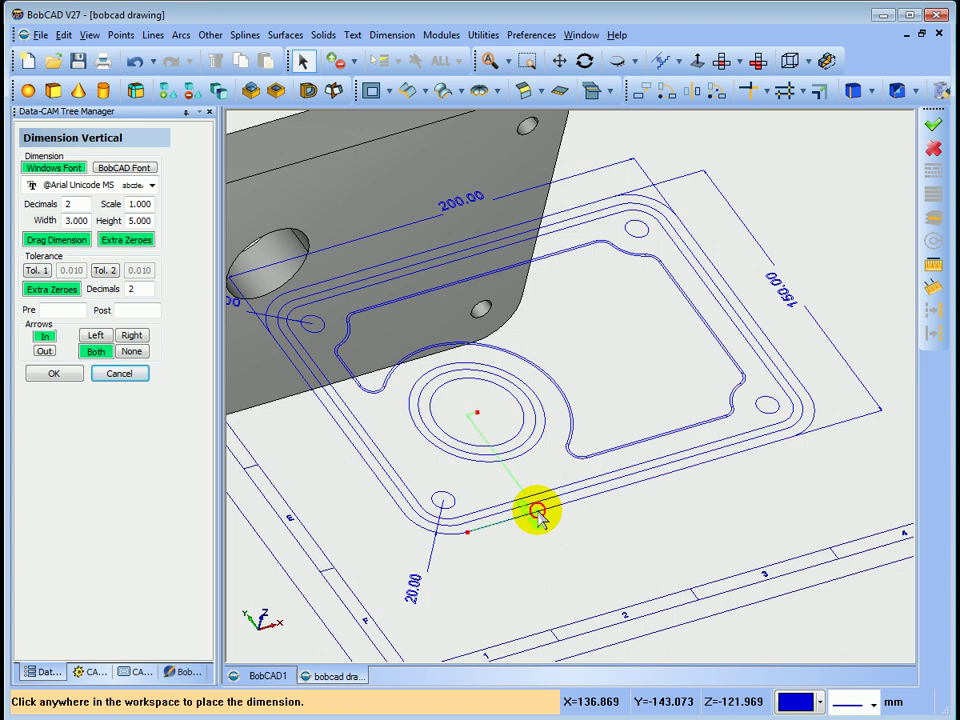
{"action": "left_click", "coordinate": [362, 512]}
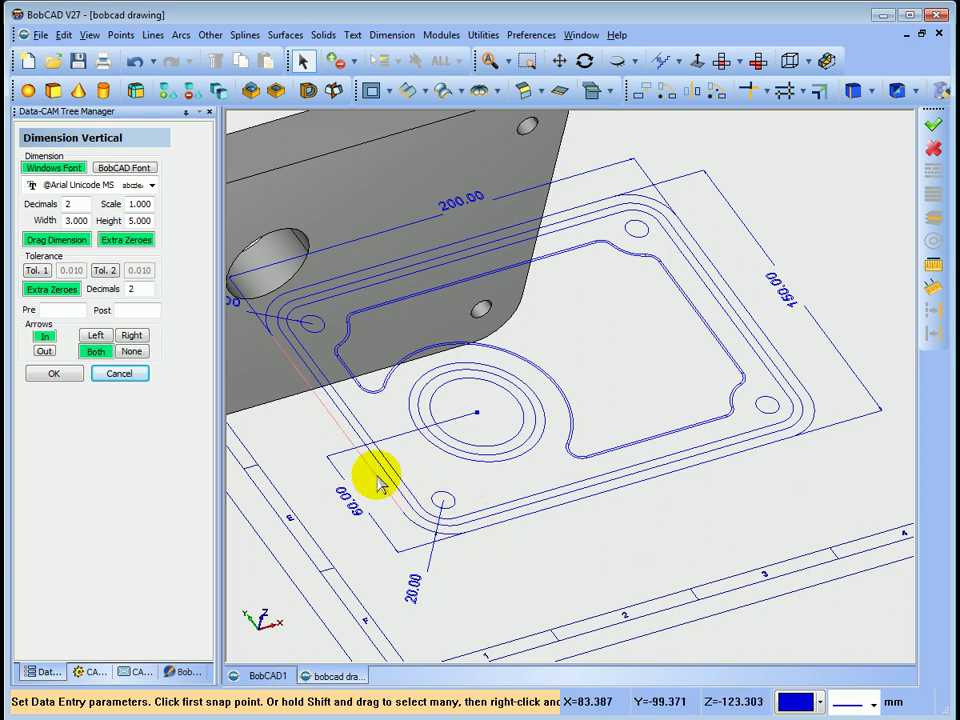
{"action": "left_click", "coordinate": [477, 412]}
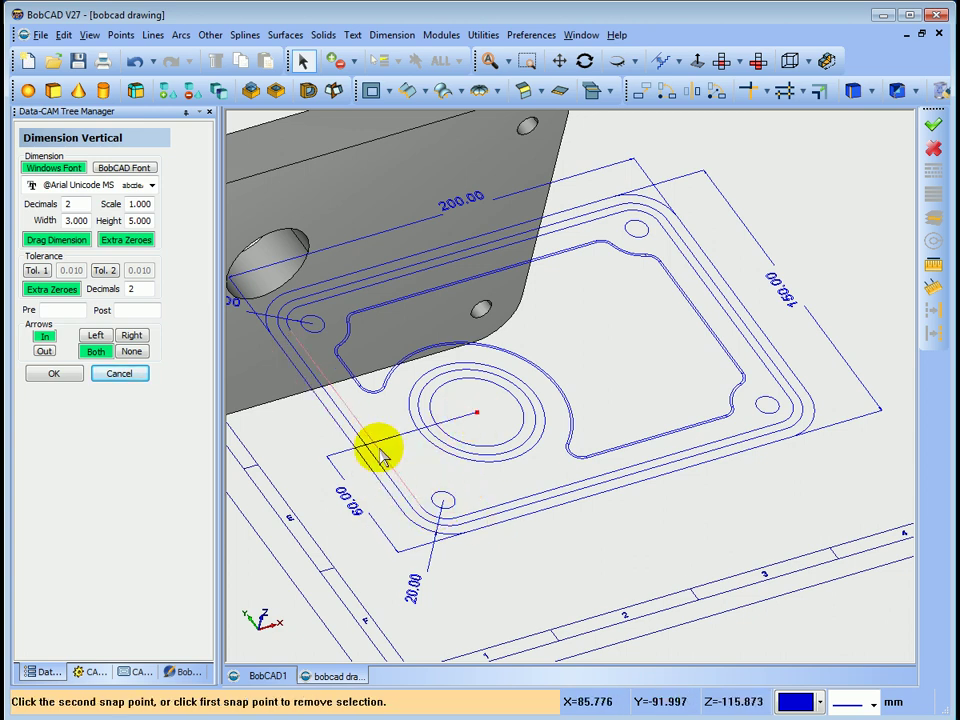
{"action": "left_click", "coordinate": [360, 458]}
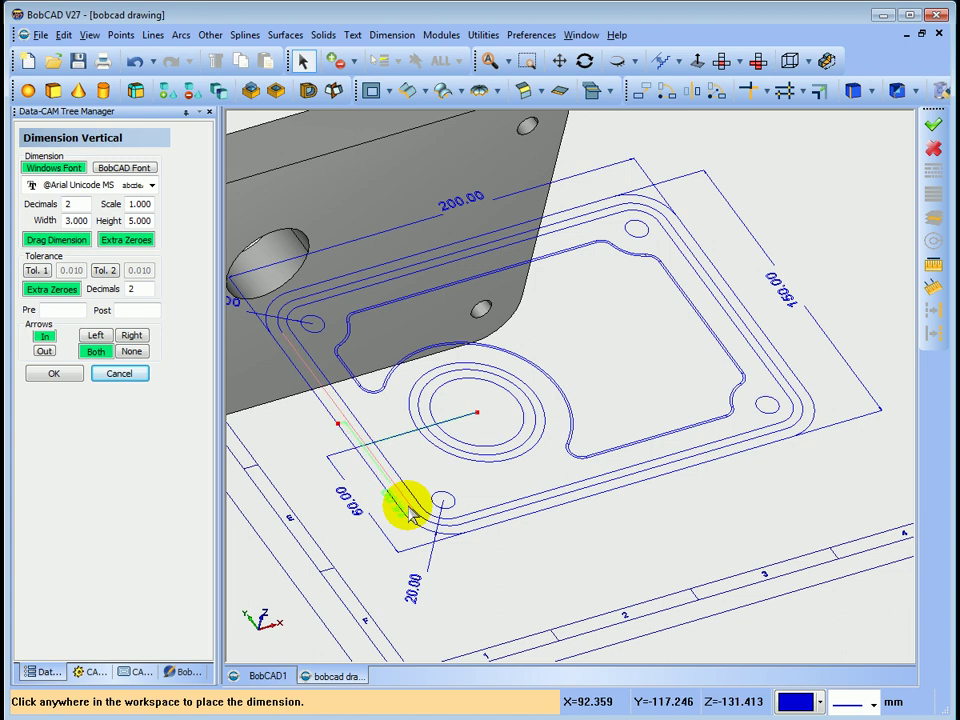
{"action": "right_click", "coordinate": [486, 538]}
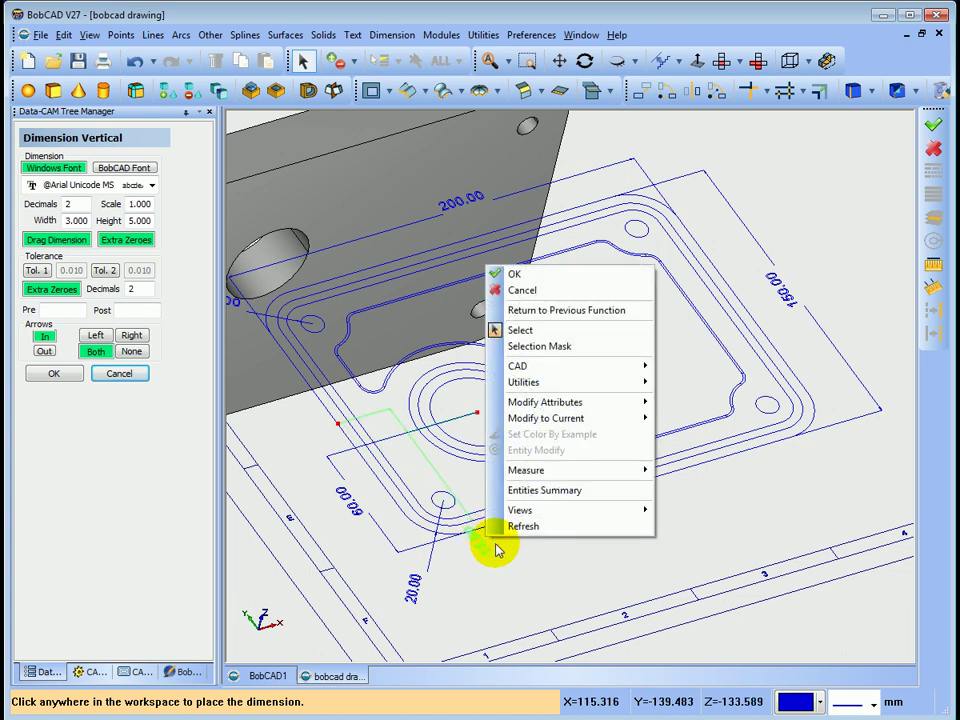
{"action": "left_click", "coordinate": [536, 291]}
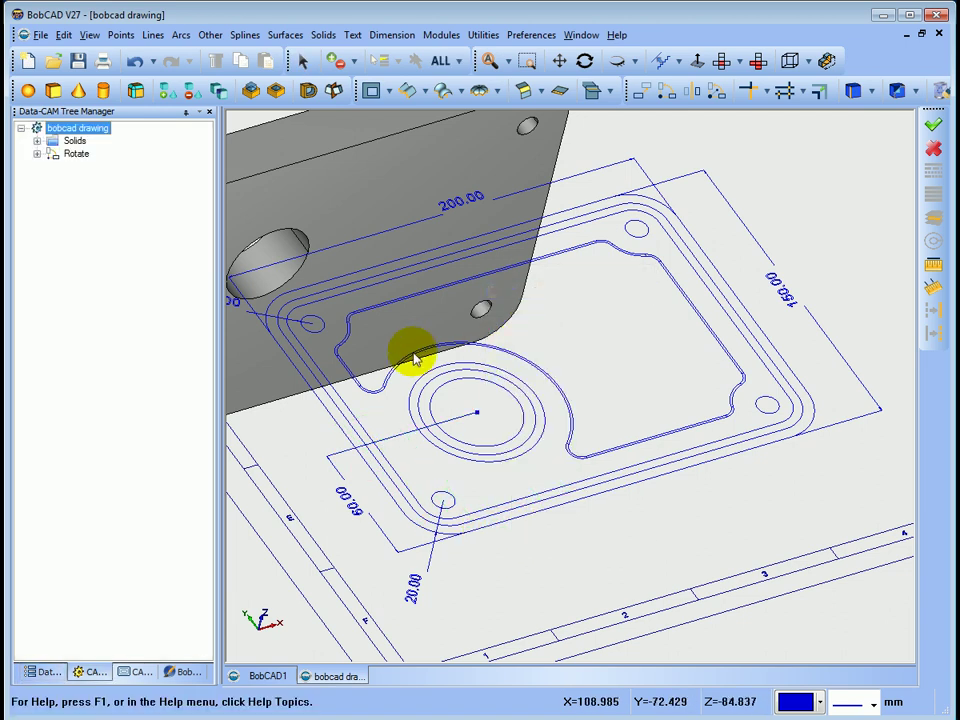
- Add a horizontal dimension from the bore's center point to the part's left outer edge, placed below the outline
{"action": "left_click", "coordinate": [392, 35]}
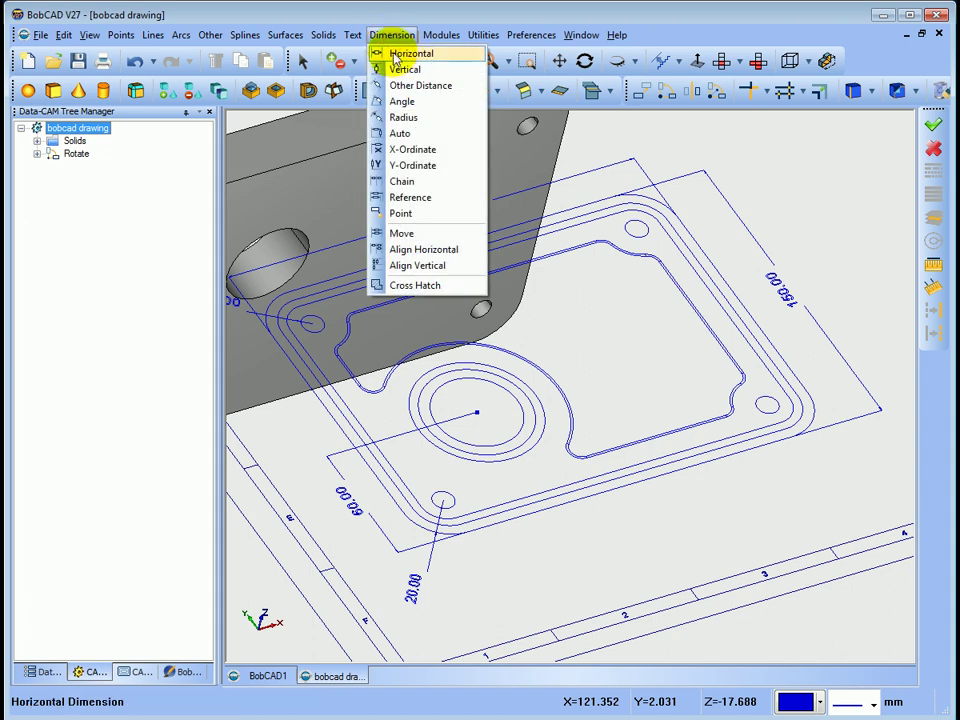
{"action": "left_click", "coordinate": [405, 54]}
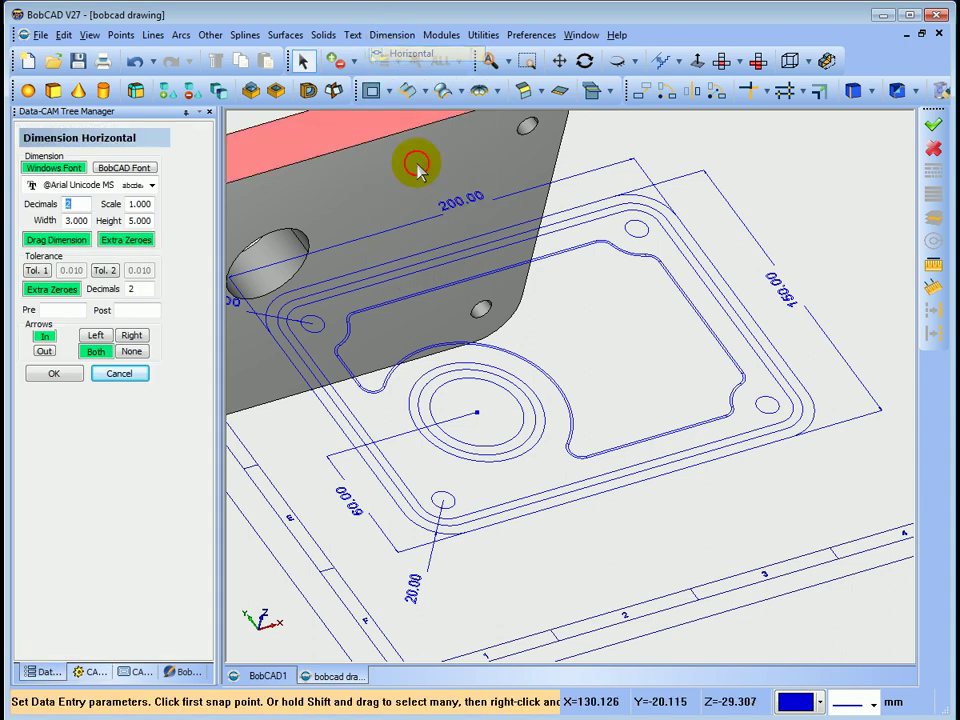
{"action": "left_click", "coordinate": [477, 412]}
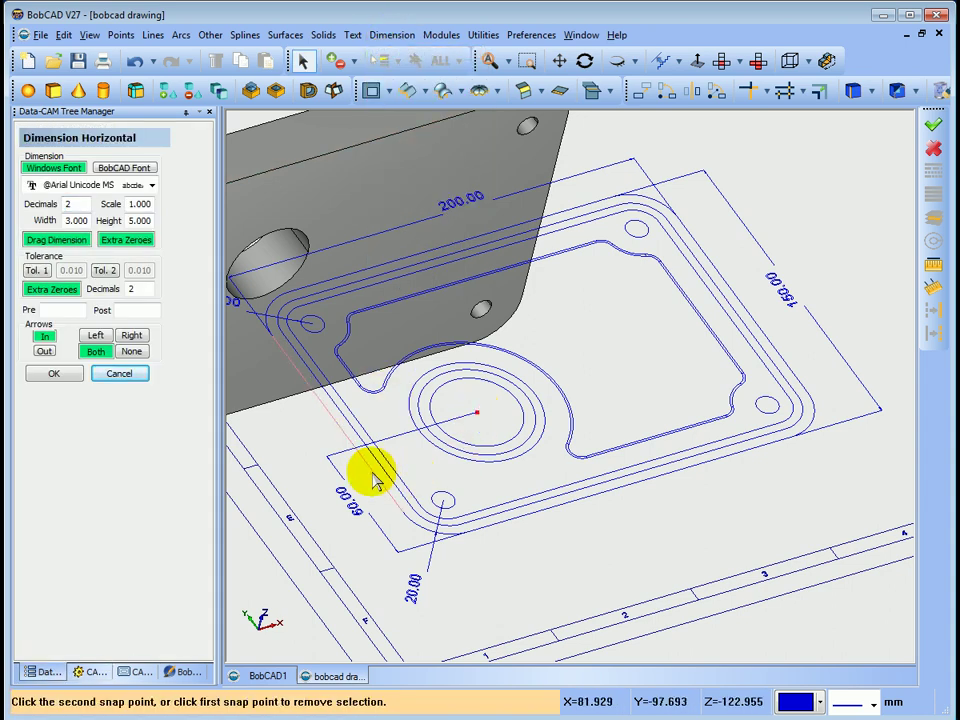
{"action": "left_click", "coordinate": [379, 482]}
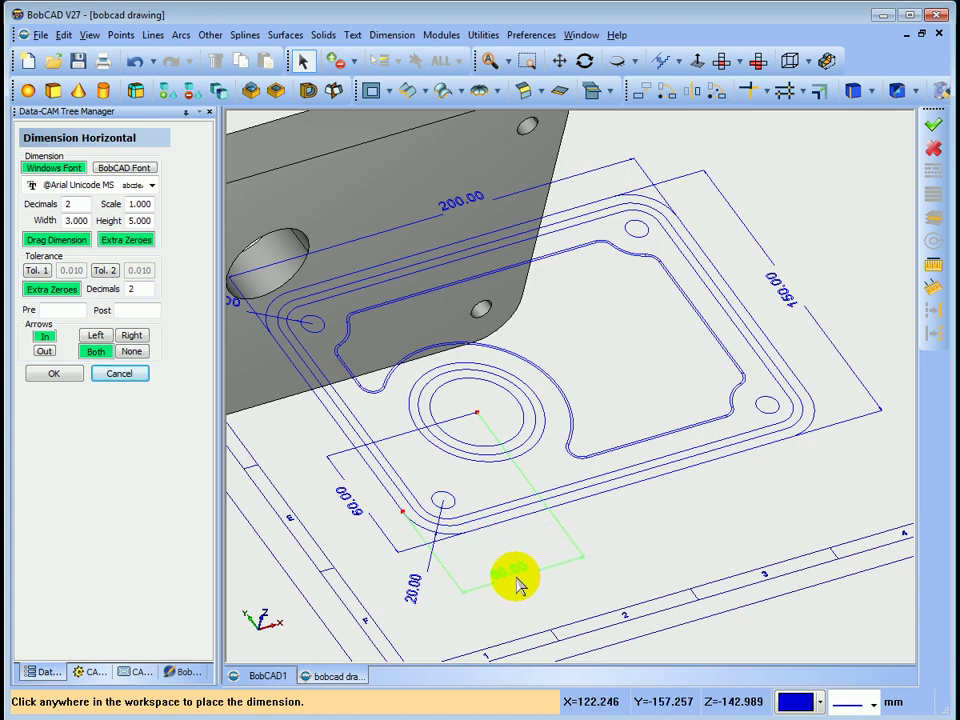
{"action": "left_click", "coordinate": [517, 585]}
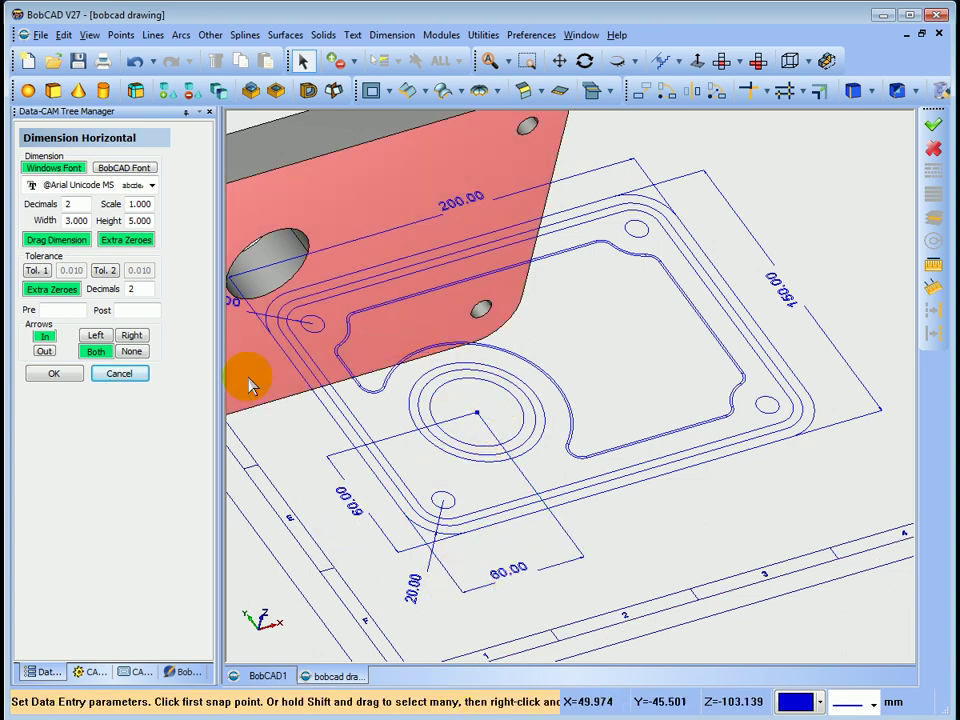
{"action": "left_click", "coordinate": [137, 373]}
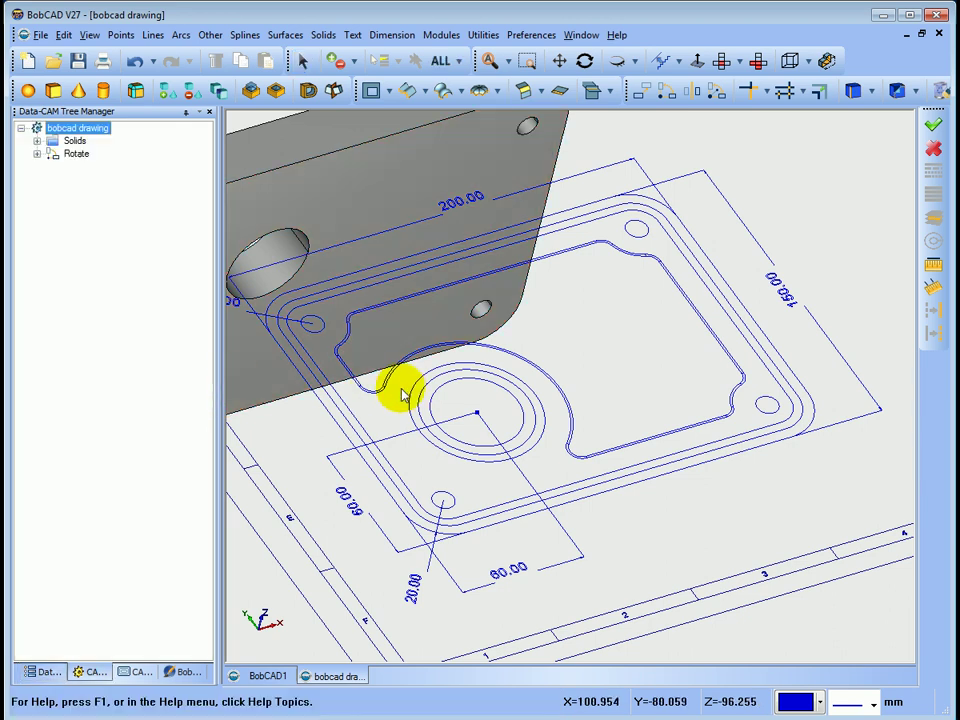
- Translate the solid pocket part from 0,0,0 to an end point of X 0, Y 0, Z 60 mm
{"action": "scroll", "coordinate": [407, 390], "scroll_direction": "down", "scroll_amount": 5}
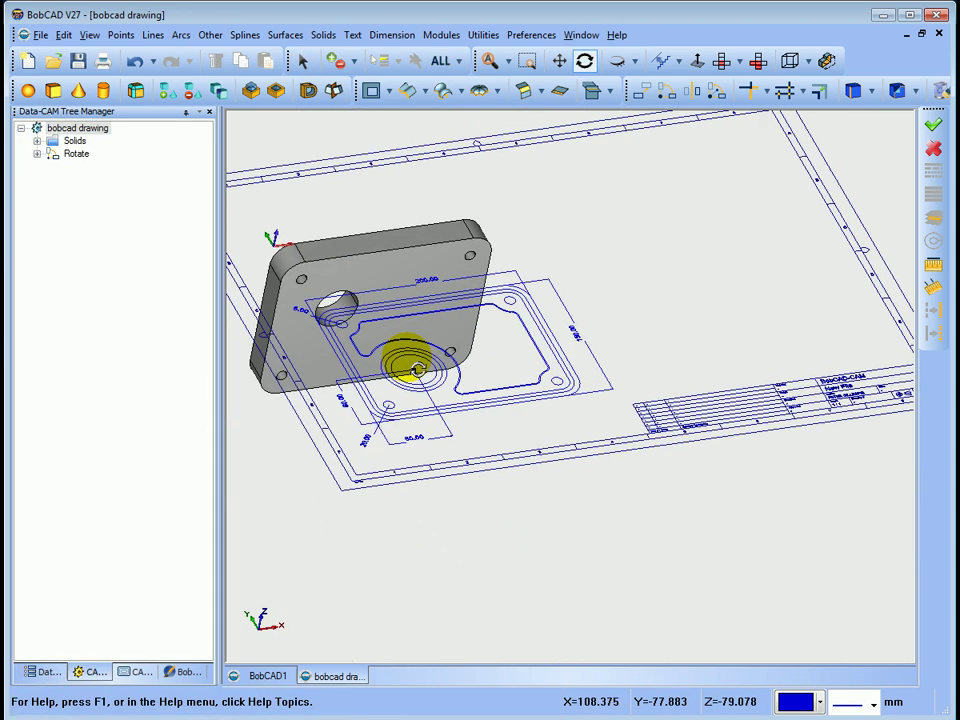
{"action": "mouse_move", "coordinate": [413, 370]}
{"action": "middle_mouse_down"}
{"action": "mouse_move", "coordinate": [375, 369]}
{"action": "mouse_move", "coordinate": [381, 356]}
{"action": "mouse_move", "coordinate": [398, 370]}
{"action": "middle_mouse_up"}
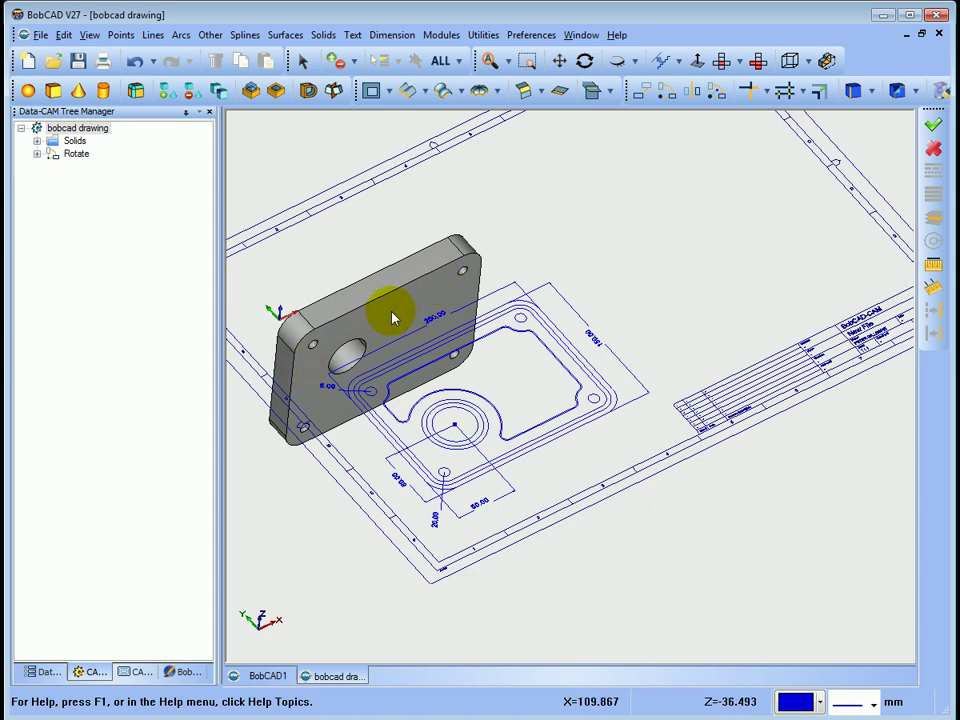
{"action": "middle_click_drag", "start_coordinate": [393, 318], "coordinate": [396, 302]}
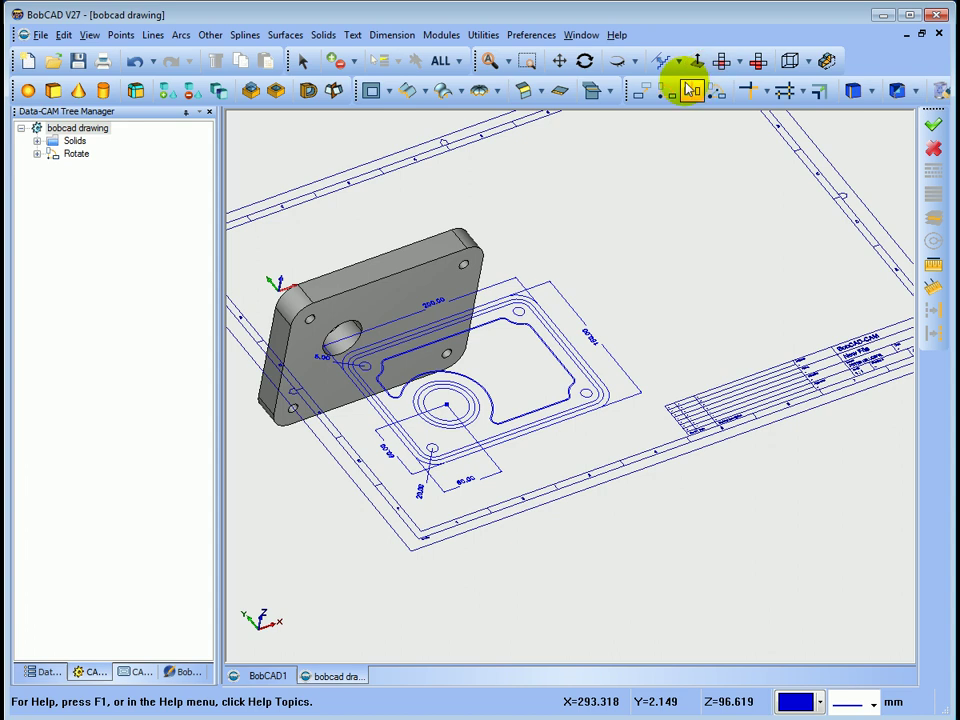
{"action": "left_click", "coordinate": [645, 93]}
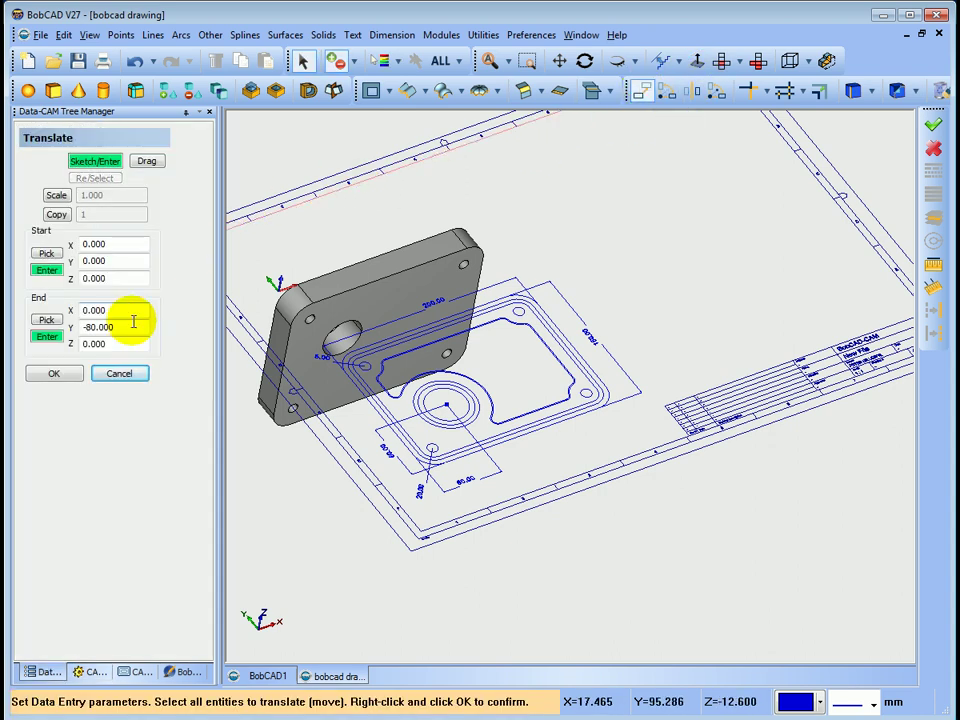
{"action": "left_click_drag", "start_coordinate": [128, 330], "coordinate": [18, 329]}
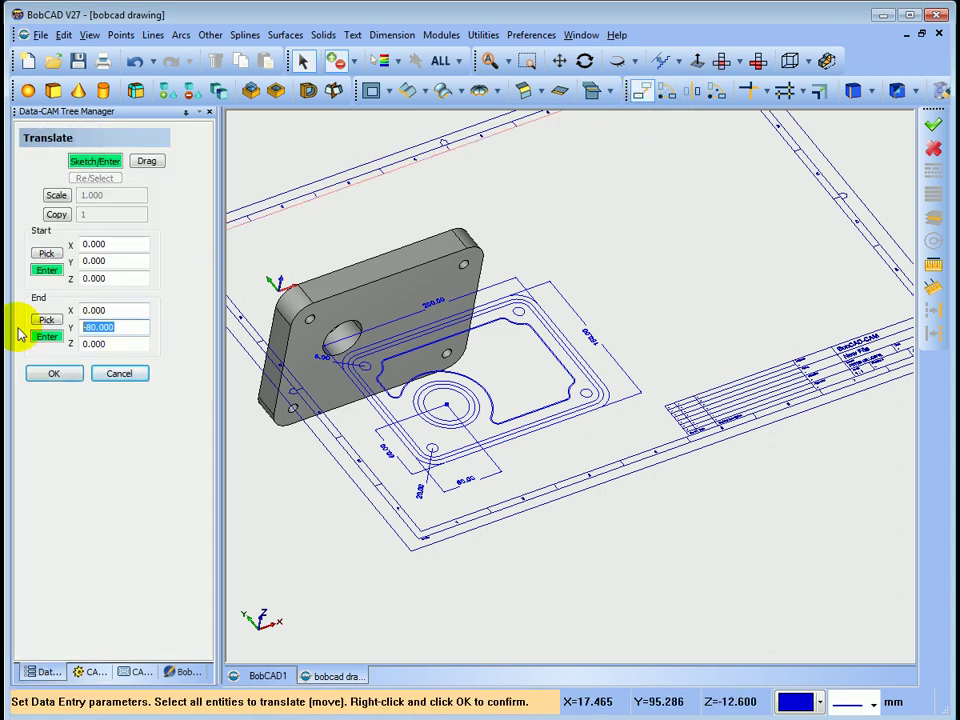
{"action": "type", "text": "0"}
{"action": "left_click_drag", "start_coordinate": [118, 343], "coordinate": [52, 350]}
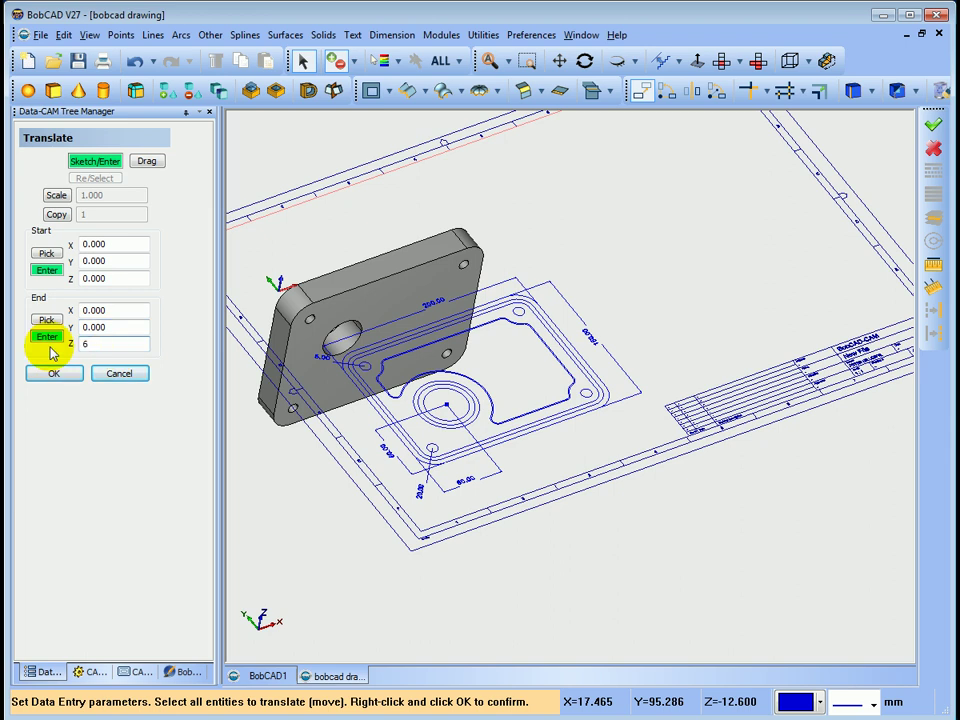
{"action": "key", "text": "Return"}
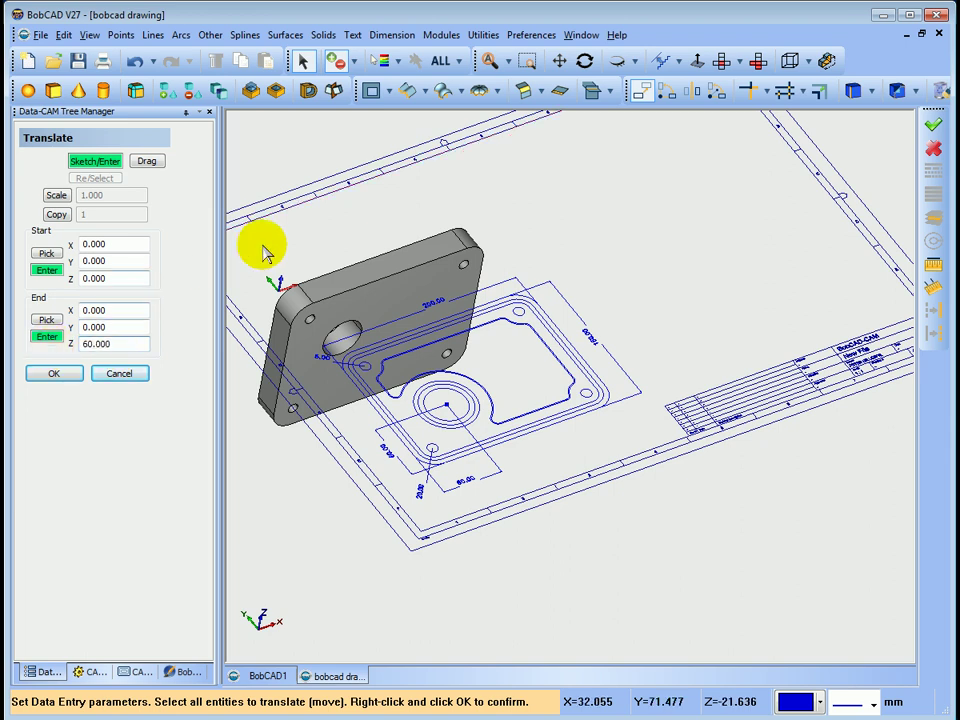
{"action": "left_click", "coordinate": [401, 257]}
{"action": "right_click", "coordinate": [545, 198]}
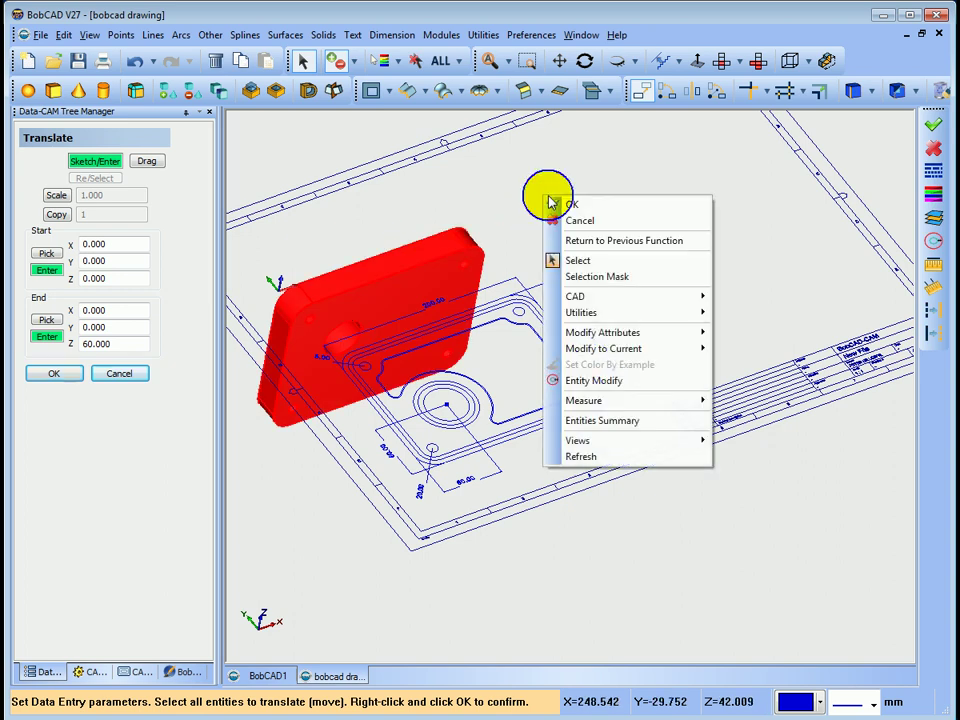
{"action": "left_click", "coordinate": [570, 203]}
{"action": "left_click", "coordinate": [52, 374]}
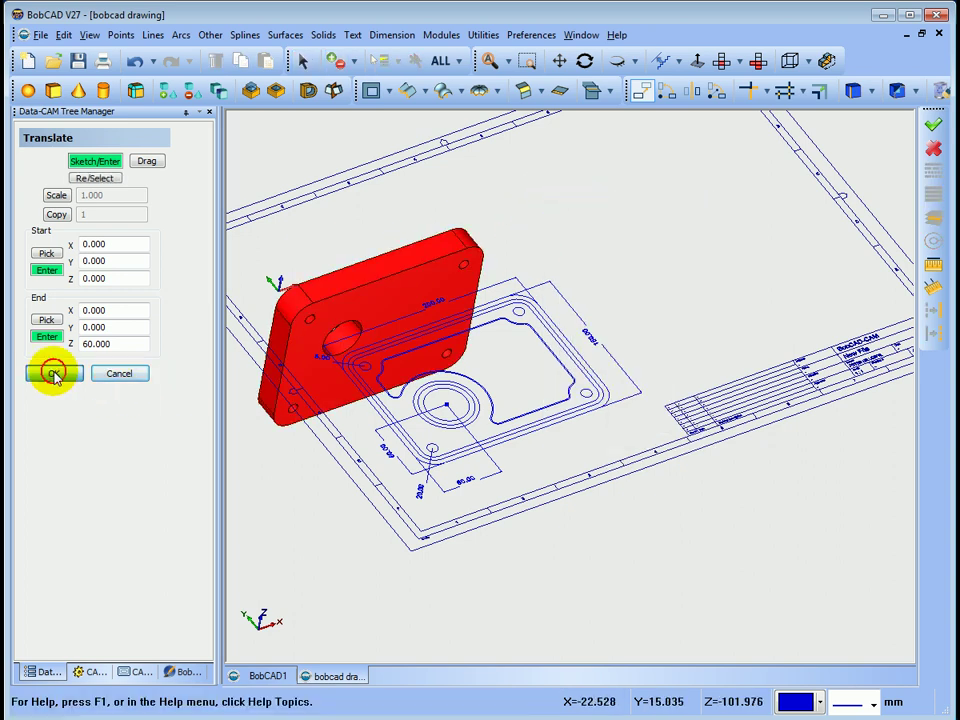
{"action": "left_click", "coordinate": [110, 380]}
- Generate section-view wireframe from the solid on the Top (X/Y) plane at distance 0
{"action": "mouse_move", "coordinate": [407, 317]}
{"action": "middle_mouse_down"}
{"action": "mouse_move", "coordinate": [450, 289]}
{"action": "mouse_move", "coordinate": [521, 294]}
{"action": "mouse_move", "coordinate": [560, 322]}
{"action": "mouse_move", "coordinate": [403, 306]}
{"action": "mouse_move", "coordinate": [508, 297]}
{"action": "mouse_move", "coordinate": [525, 274]}
{"action": "middle_mouse_up"}
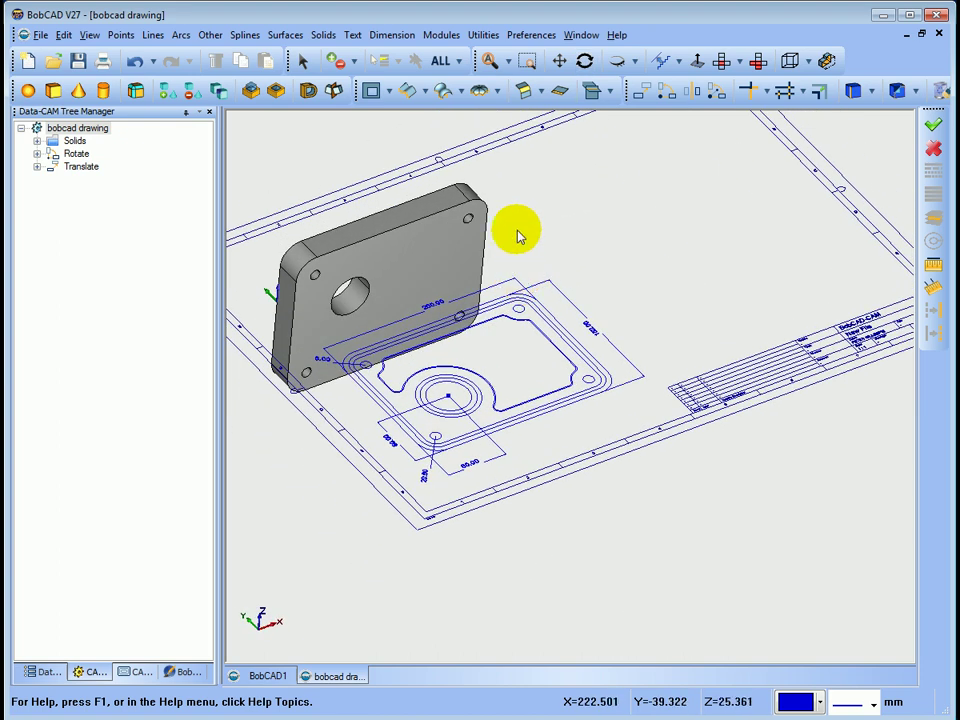
{"action": "scroll", "coordinate": [514, 226], "scroll_direction": "up", "scroll_amount": 3}
{"action": "scroll", "coordinate": [520, 225], "scroll_direction": "down", "scroll_amount": 3}
{"action": "scroll", "coordinate": [527, 225], "scroll_direction": "down", "scroll_amount": 3}
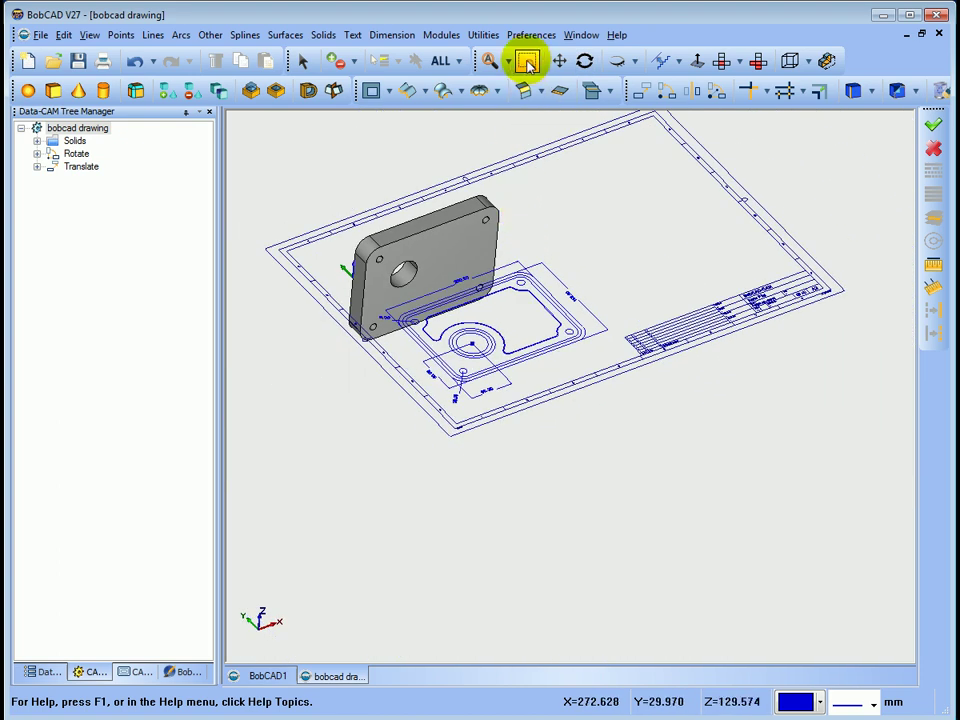
{"action": "left_click", "coordinate": [490, 60]}
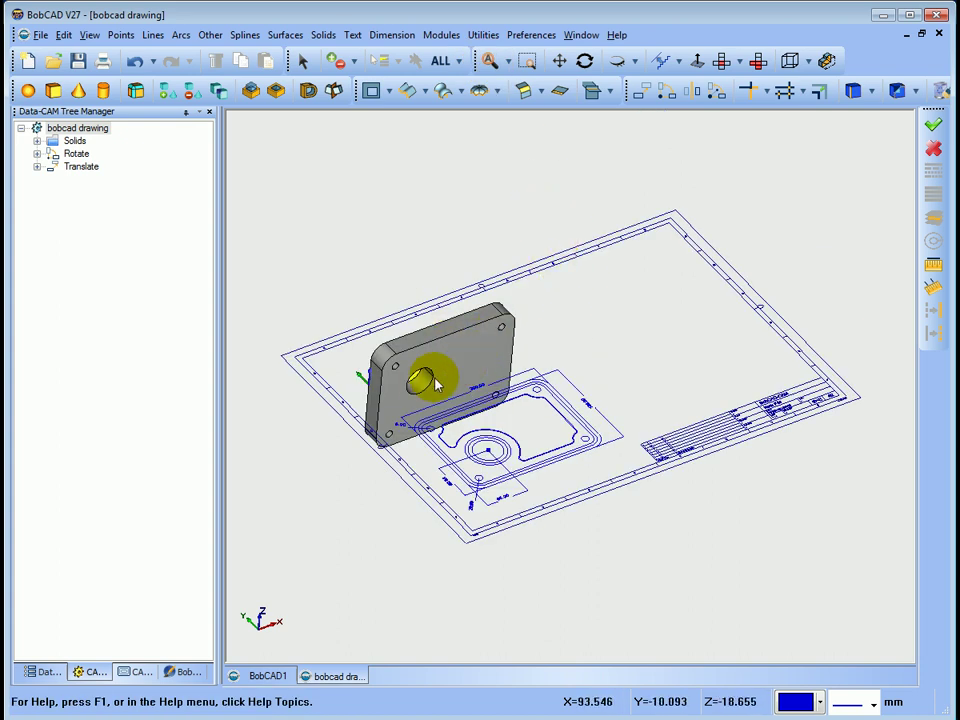
{"action": "left_click", "coordinate": [823, 66]}
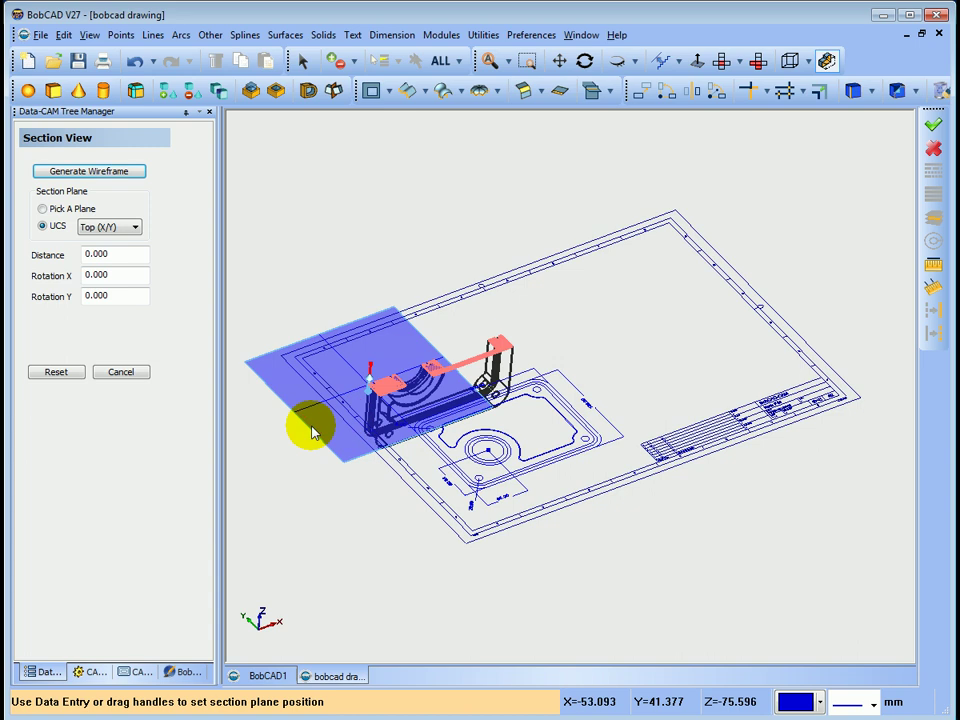
{"action": "scroll", "coordinate": [313, 430], "scroll_direction": "up", "scroll_amount": 5}
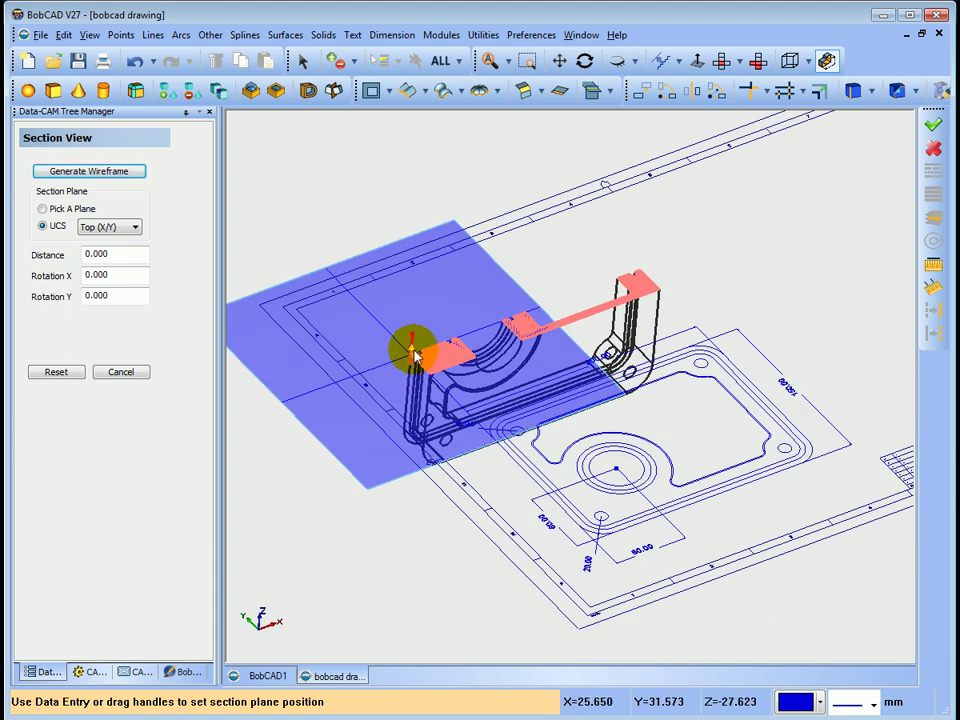
{"action": "left_click_drag", "start_coordinate": [415, 356], "coordinate": [83, 258]}
{"action": "type", "text": "0"}
{"action": "left_click", "coordinate": [117, 275]}
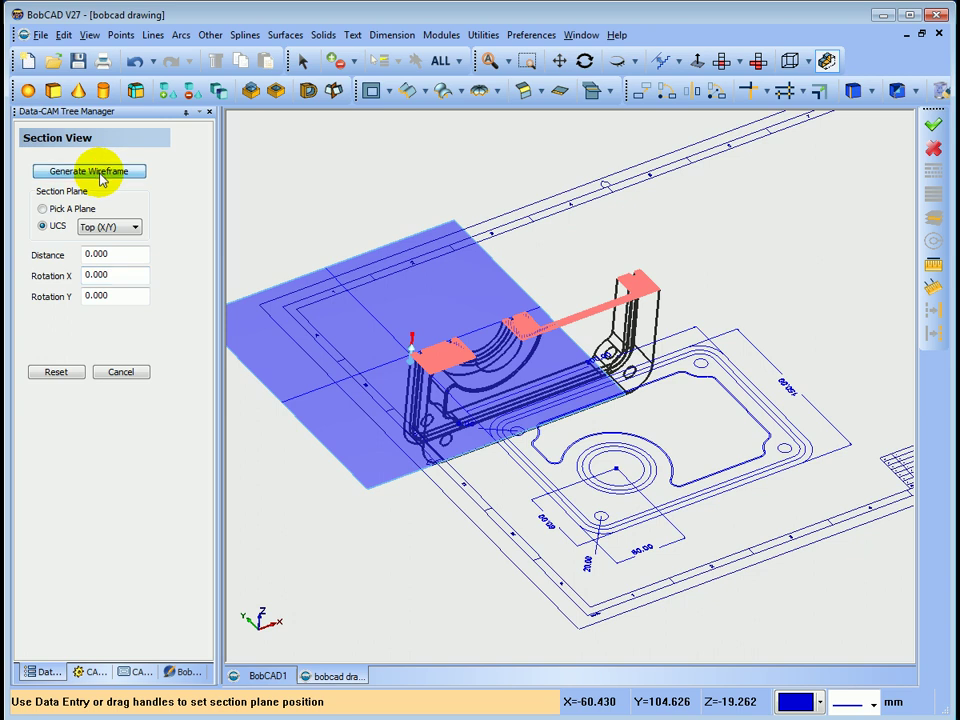
{"action": "left_click", "coordinate": [118, 371]}
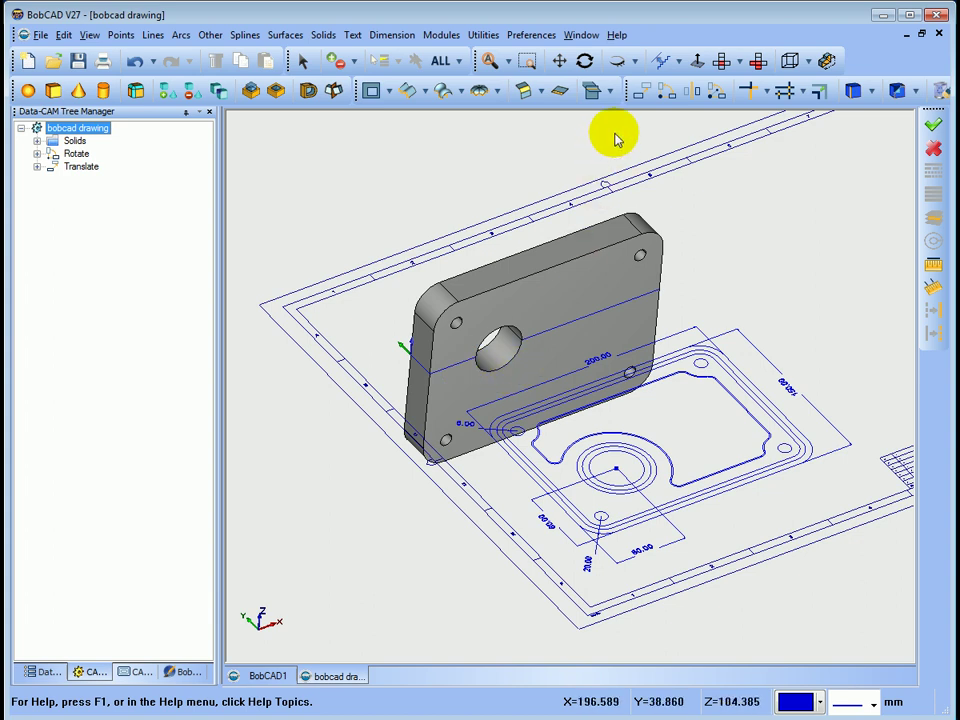
- Blank the solid pocket part, leaving the section wireframe and the 2D drawing
{"action": "left_click", "coordinate": [634, 61]}
{"action": "left_click", "coordinate": [630, 82]}
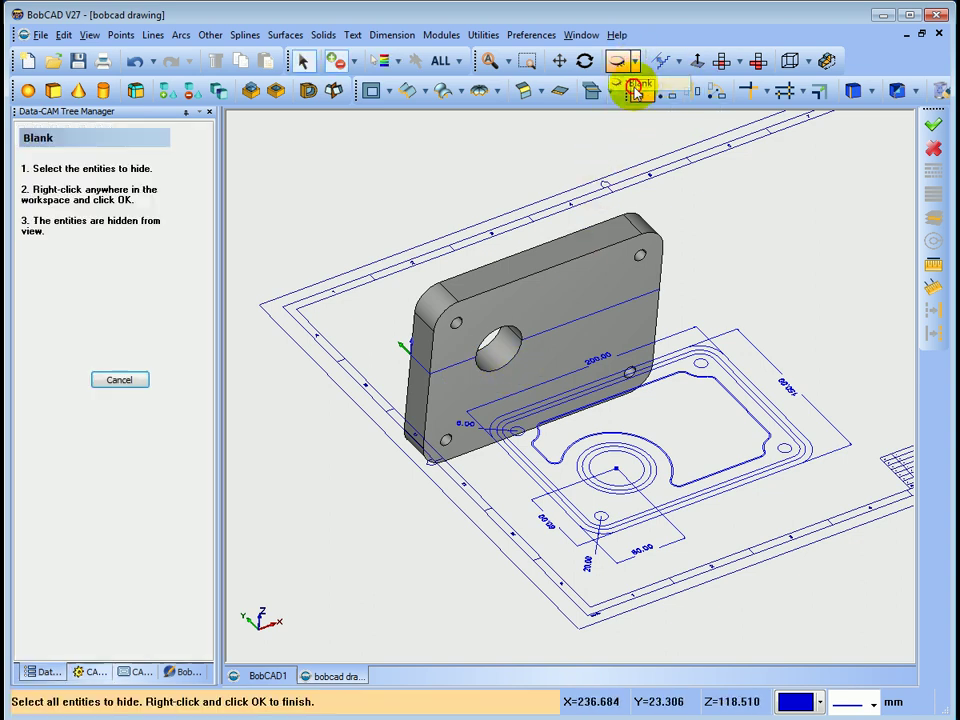
{"action": "left_click", "coordinate": [582, 268]}
{"action": "right_click", "coordinate": [352, 158]}
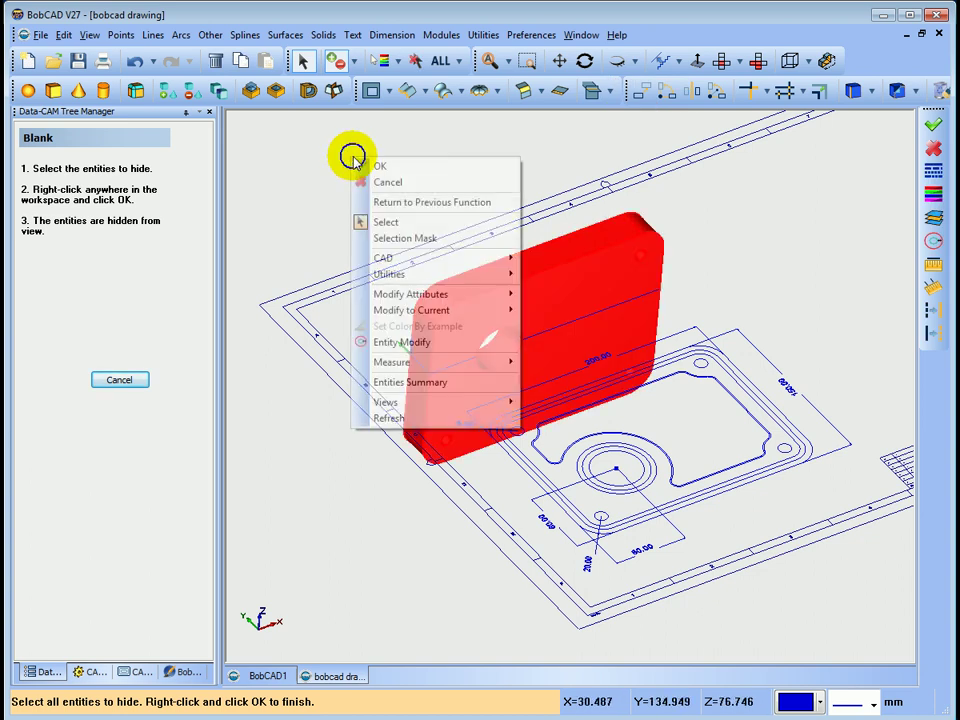
{"action": "left_click", "coordinate": [376, 167]}
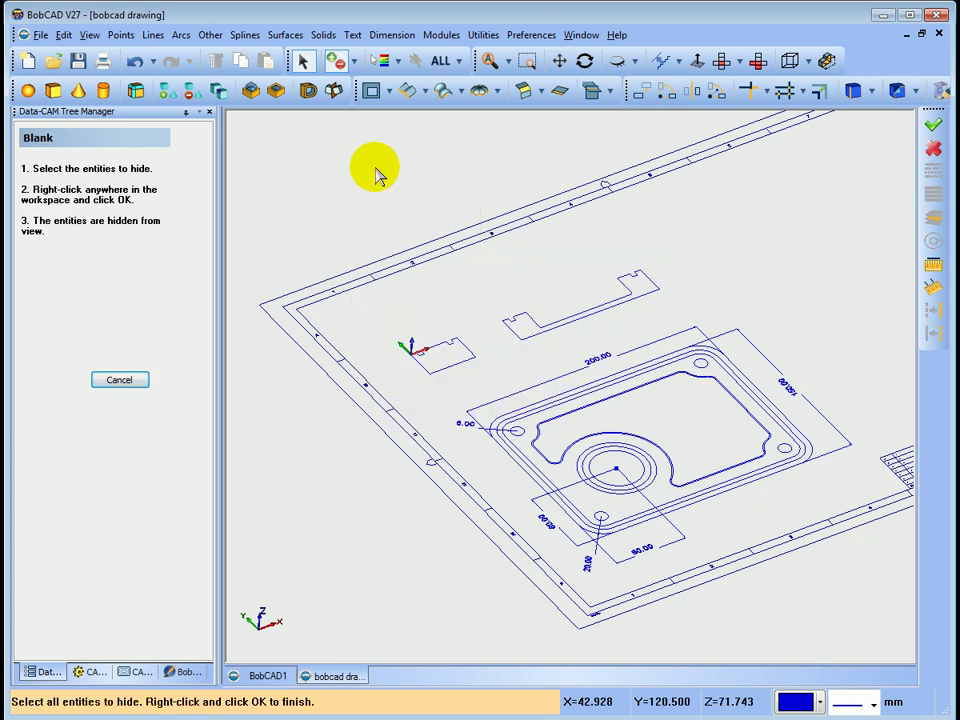
{"action": "left_click", "coordinate": [119, 379]}
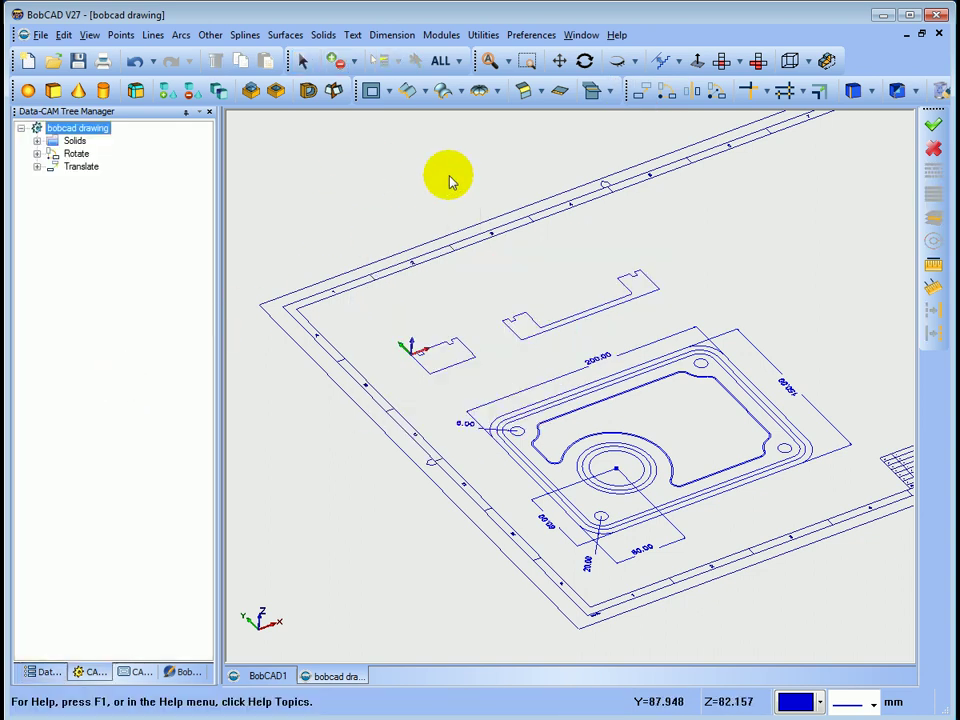
- Cross-hatch both section profiles from the top view with the diagonal pattern at 3 mm spacing and a 45° angle
{"action": "left_click", "coordinate": [722, 61]}
{"action": "left_click", "coordinate": [715, 90]}
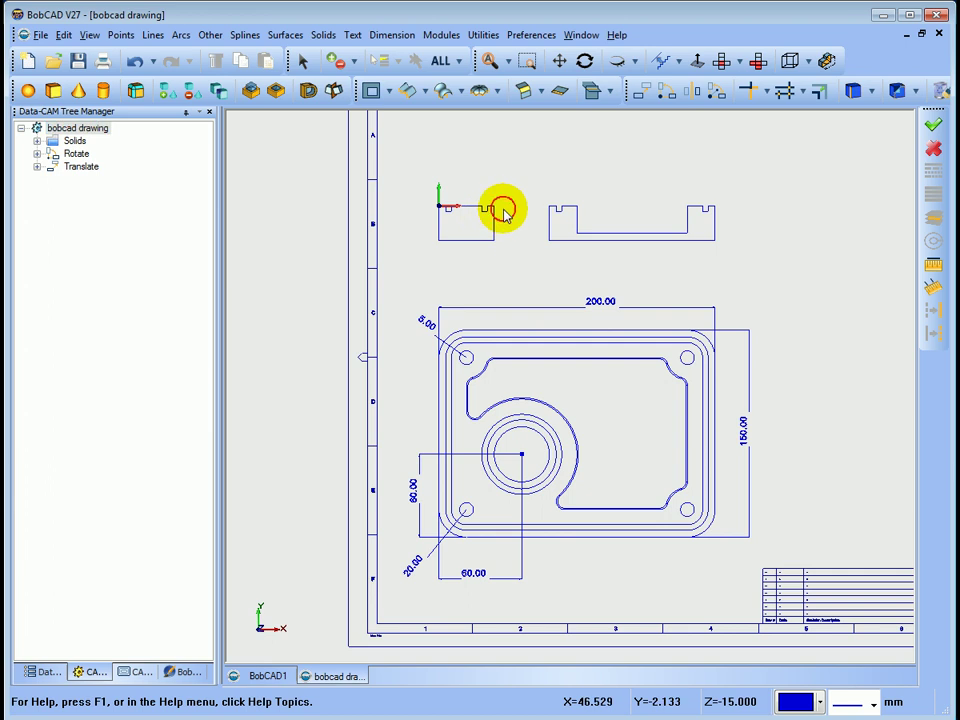
{"action": "scroll", "coordinate": [505, 215], "scroll_direction": "up", "scroll_amount": 2}
{"action": "scroll", "coordinate": [505, 215], "scroll_direction": "up", "scroll_amount": 2}
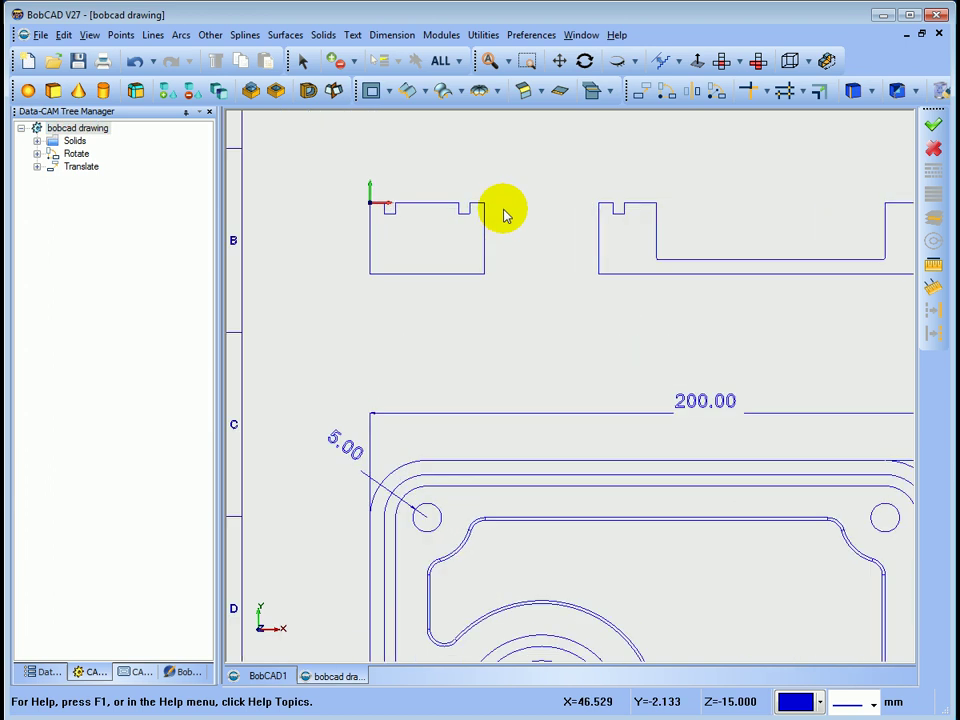
{"action": "scroll", "coordinate": [505, 215], "scroll_direction": "down", "scroll_amount": 1}
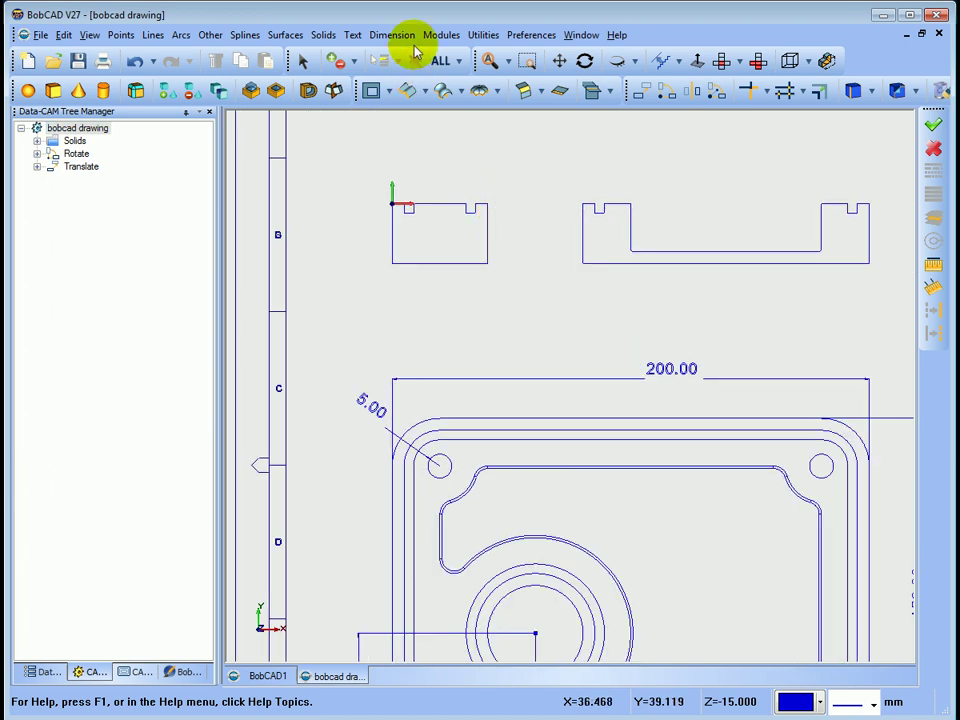
{"action": "left_click", "coordinate": [392, 35]}
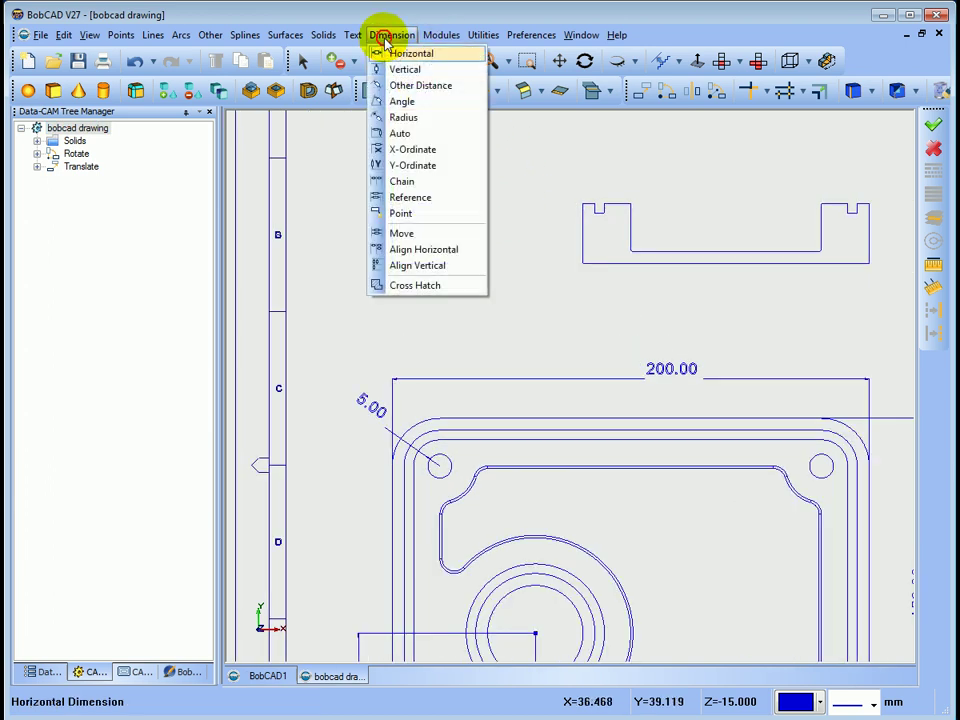
{"action": "left_click", "coordinate": [415, 284]}
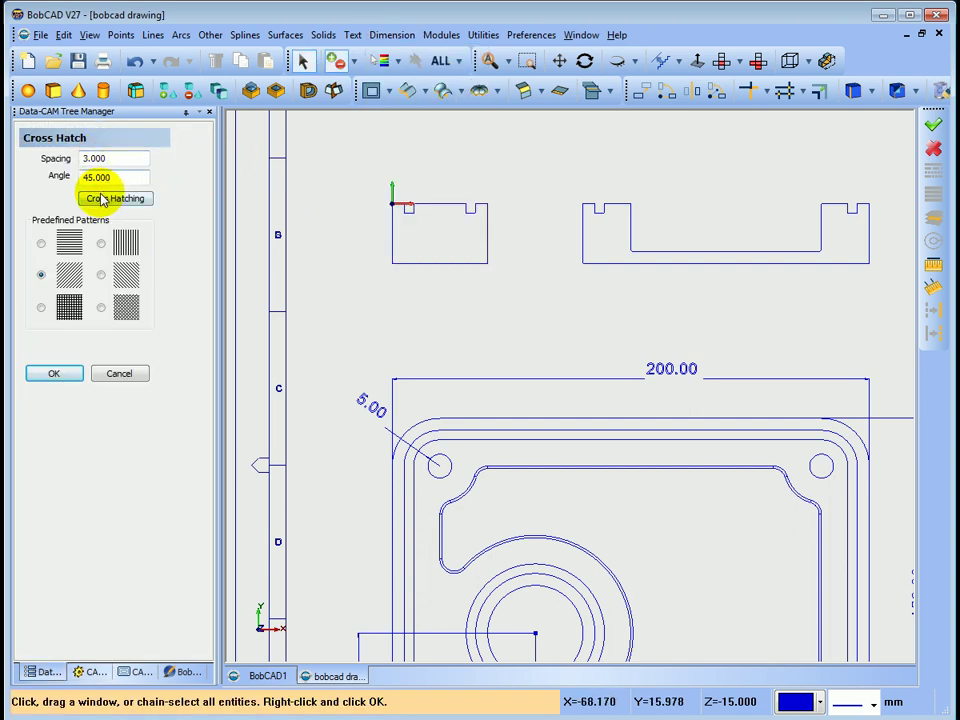
{"action": "left_click", "coordinate": [441, 264]}
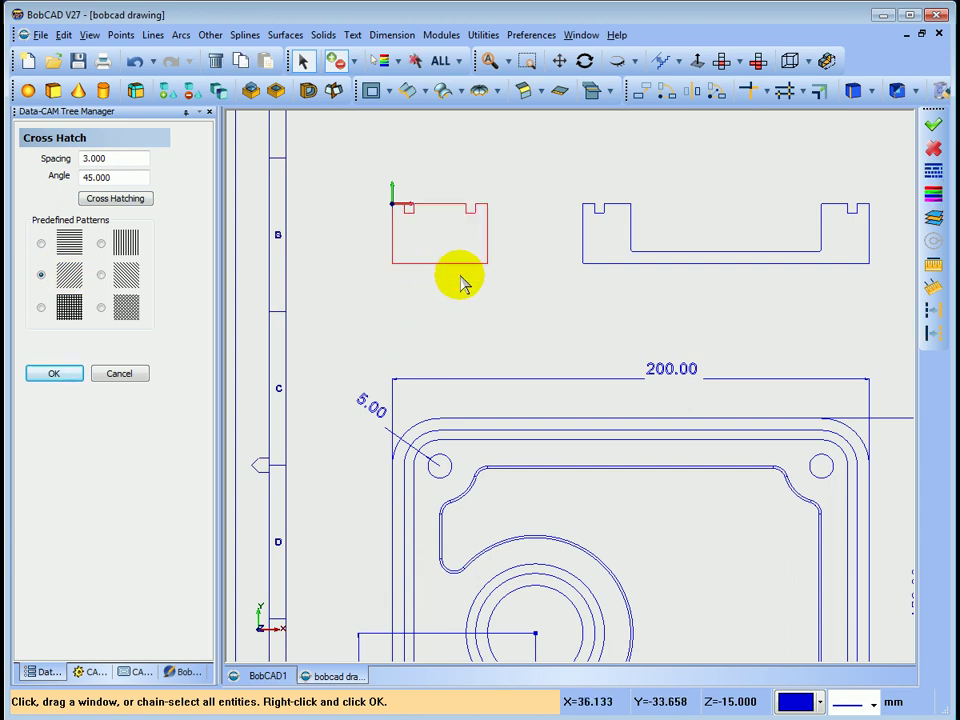
{"action": "left_click", "coordinate": [732, 264]}
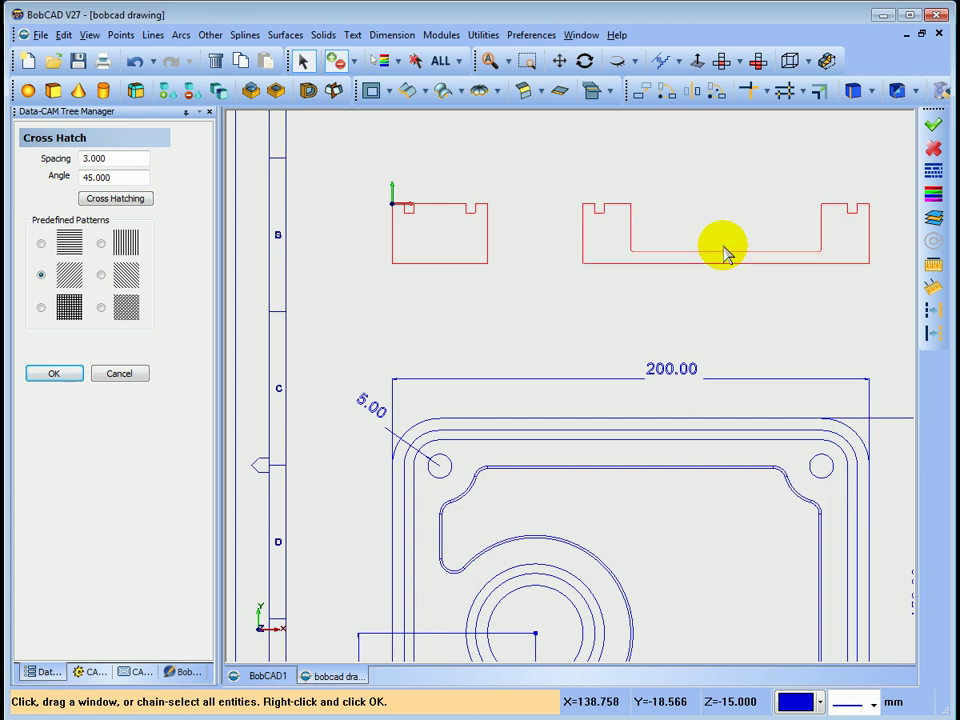
{"action": "right_click", "coordinate": [692, 158]}
{"action": "left_click", "coordinate": [716, 165]}
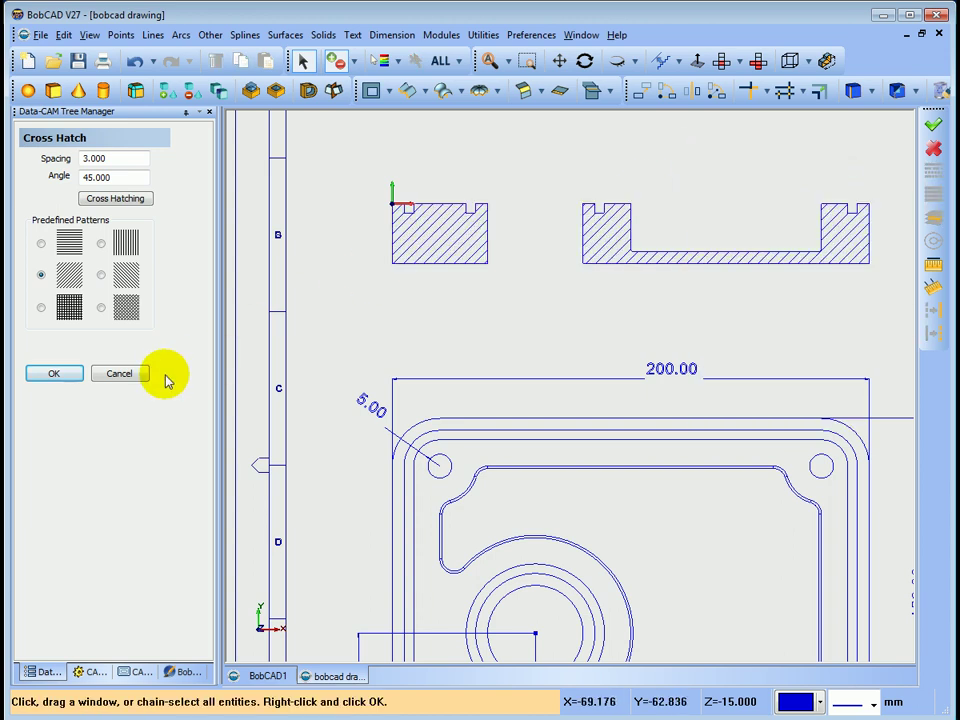
{"action": "left_click", "coordinate": [118, 375]}
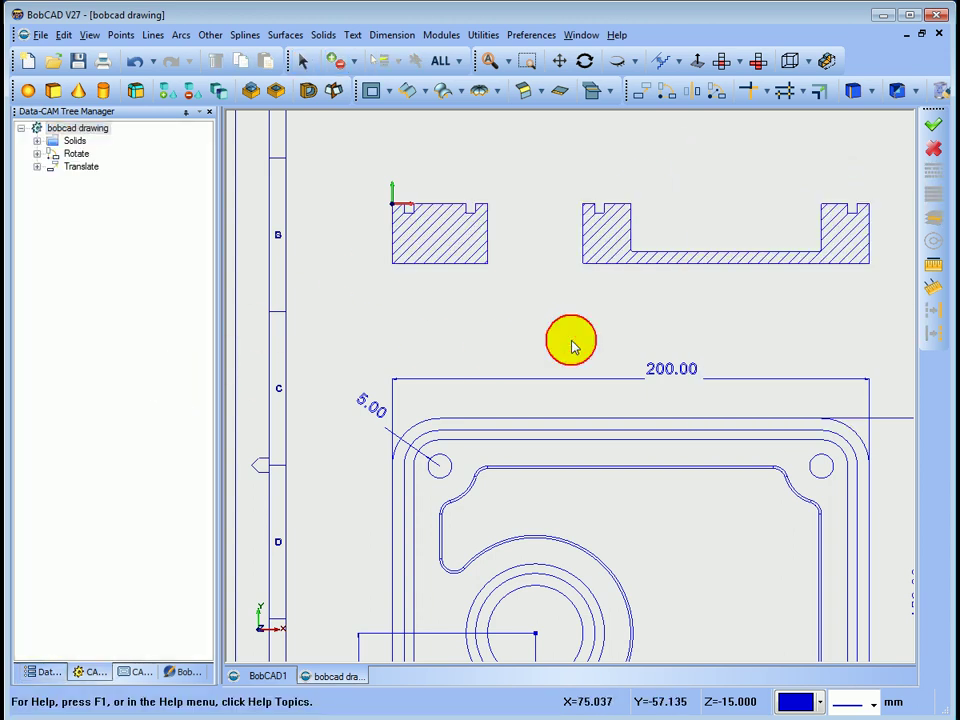
- Add a distance dimension for the overall width of the smaller section profile, placed just above its upper edge
{"action": "scroll", "coordinate": [571, 347], "scroll_direction": "down", "scroll_amount": 3}
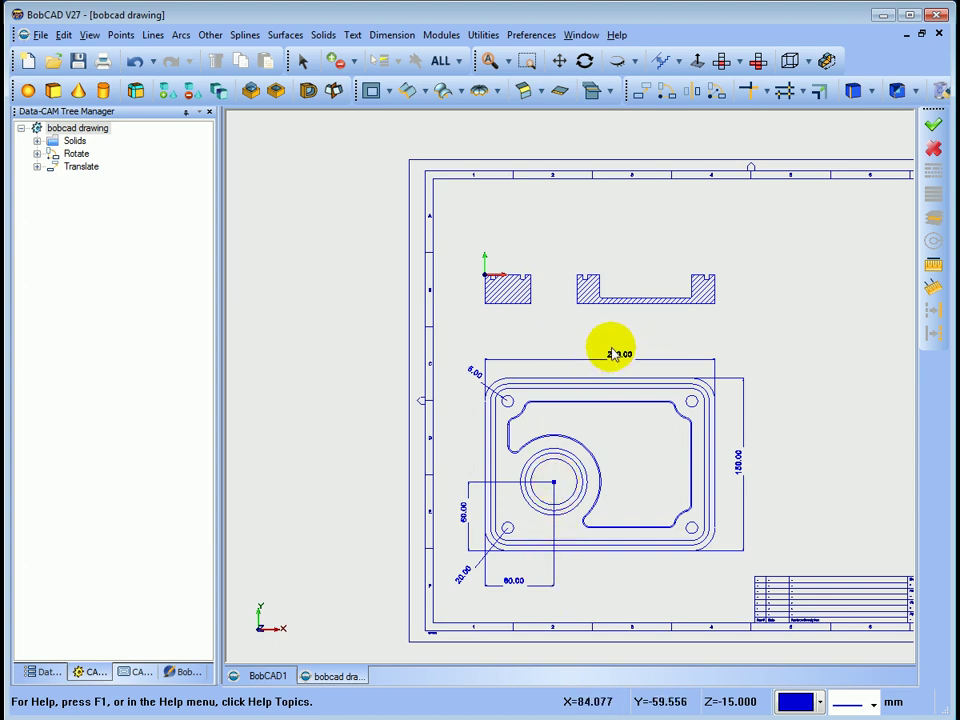
{"action": "scroll", "coordinate": [558, 333], "scroll_direction": "up", "scroll_amount": 2}
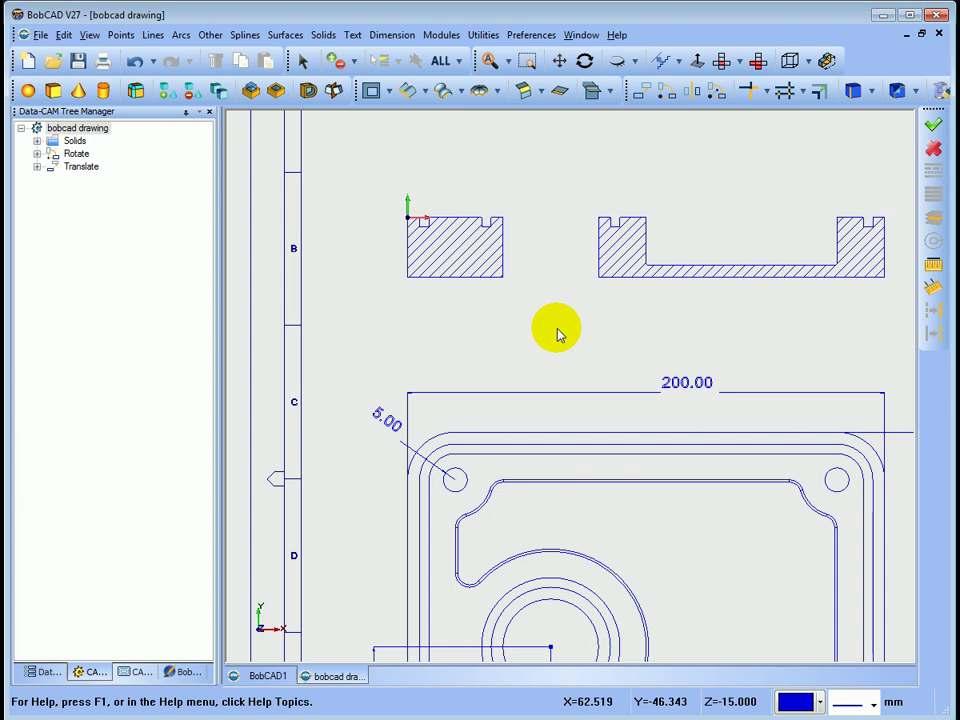
{"action": "scroll", "coordinate": [558, 330], "scroll_direction": "down", "scroll_amount": 1}
{"action": "scroll", "coordinate": [572, 246], "scroll_direction": "up", "scroll_amount": 2}
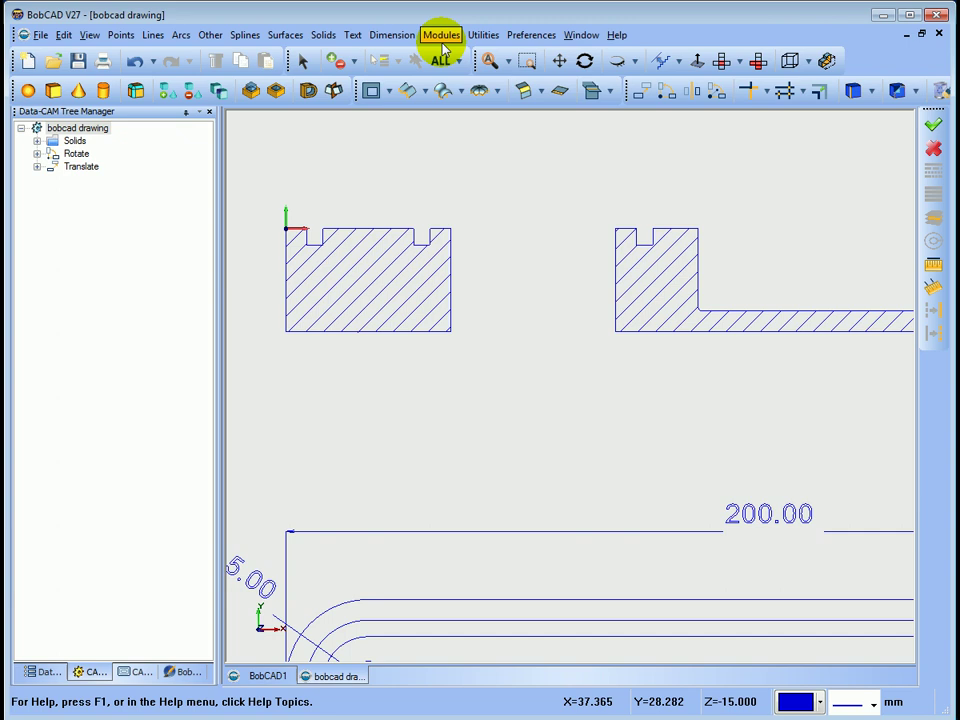
{"action": "left_click", "coordinate": [390, 35]}
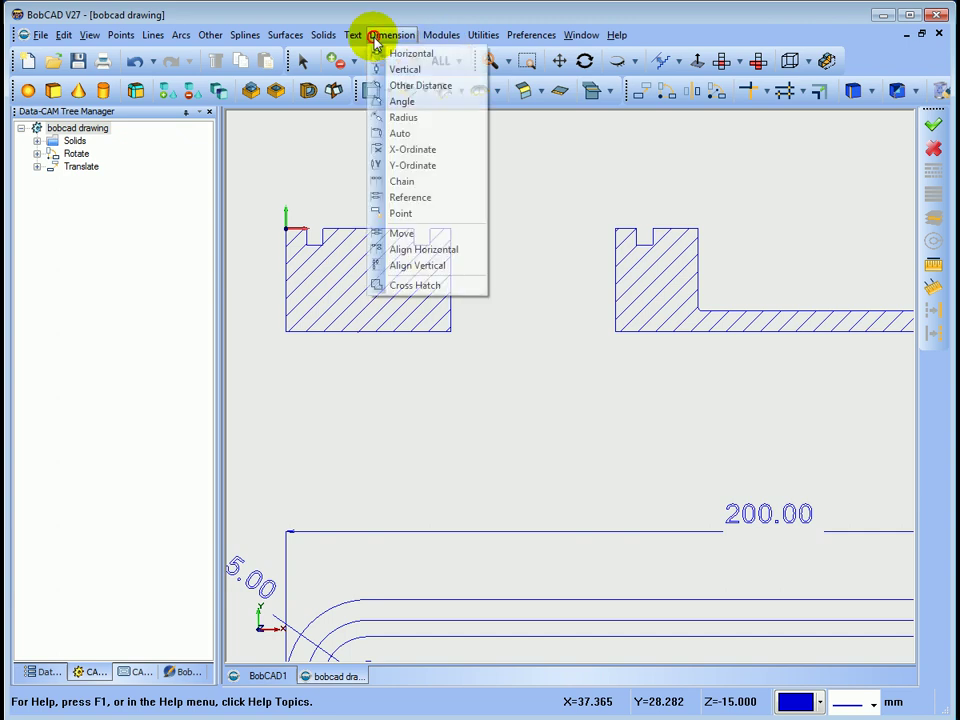
{"action": "left_click", "coordinate": [415, 86]}
{"action": "scroll", "coordinate": [250, 222], "scroll_direction": "up", "scroll_amount": 2}
{"action": "scroll", "coordinate": [274, 240], "scroll_direction": "up", "scroll_amount": 4}
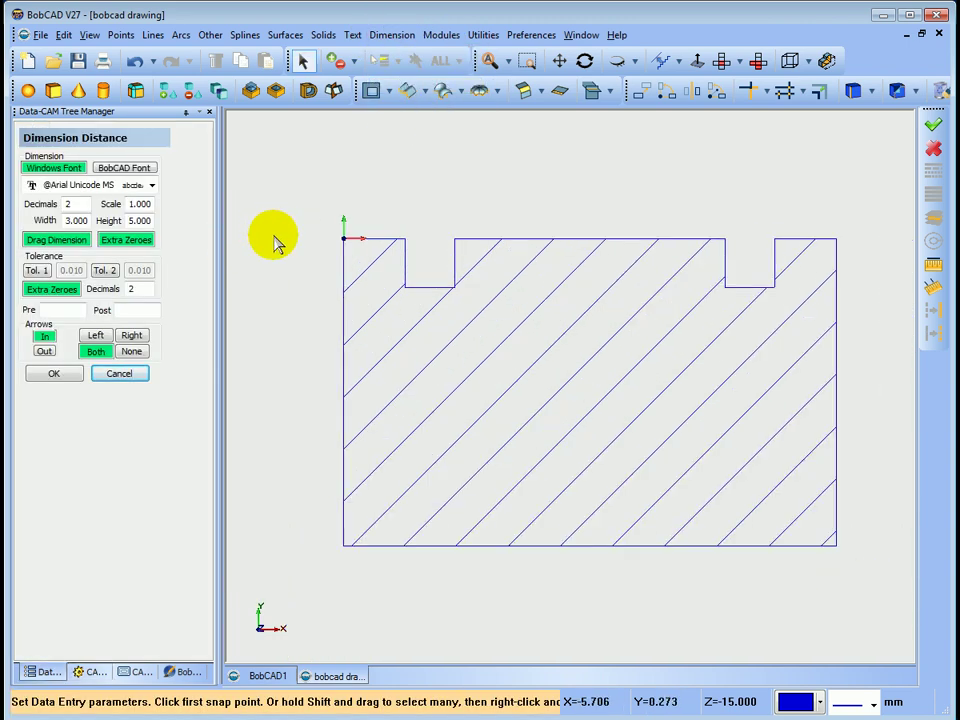
{"action": "scroll", "coordinate": [274, 240], "scroll_direction": "down", "scroll_amount": 2}
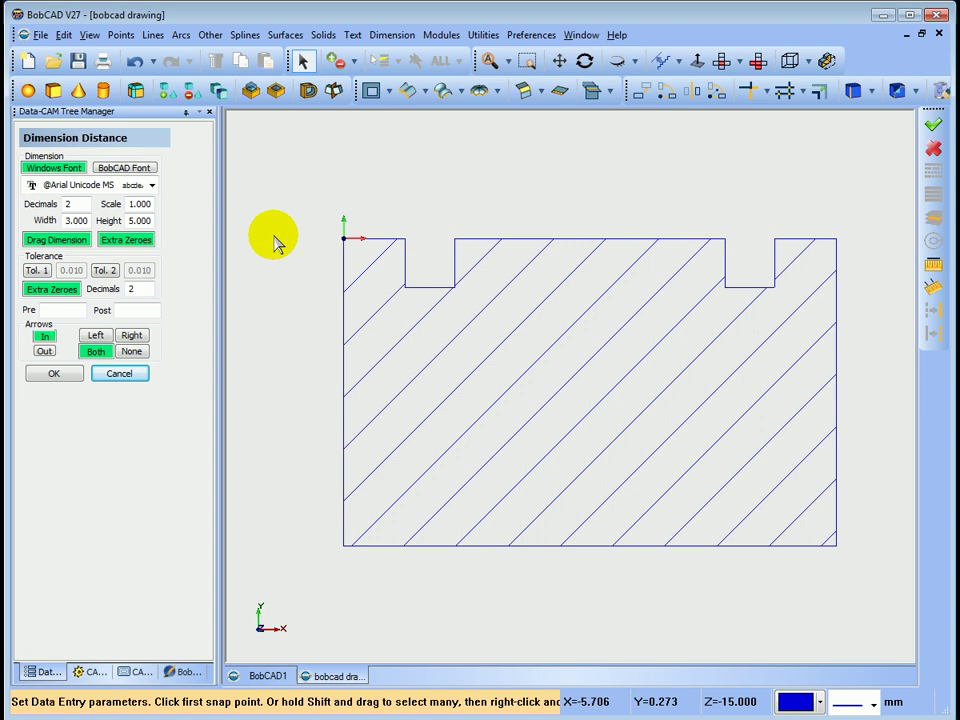
{"action": "left_click", "coordinate": [345, 244]}
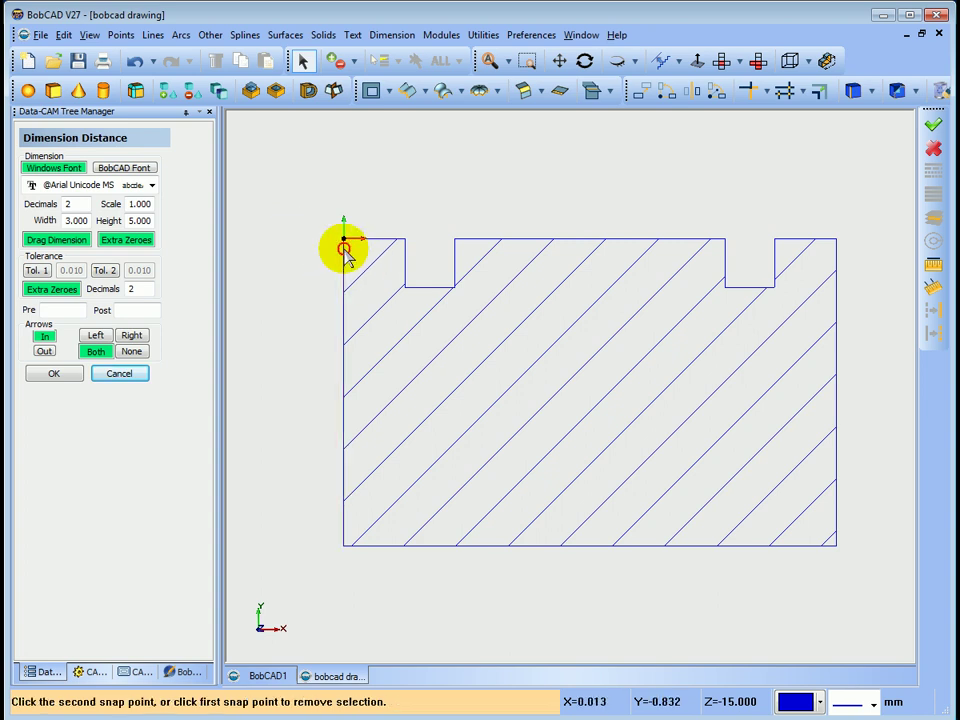
{"action": "left_click", "coordinate": [836, 244]}
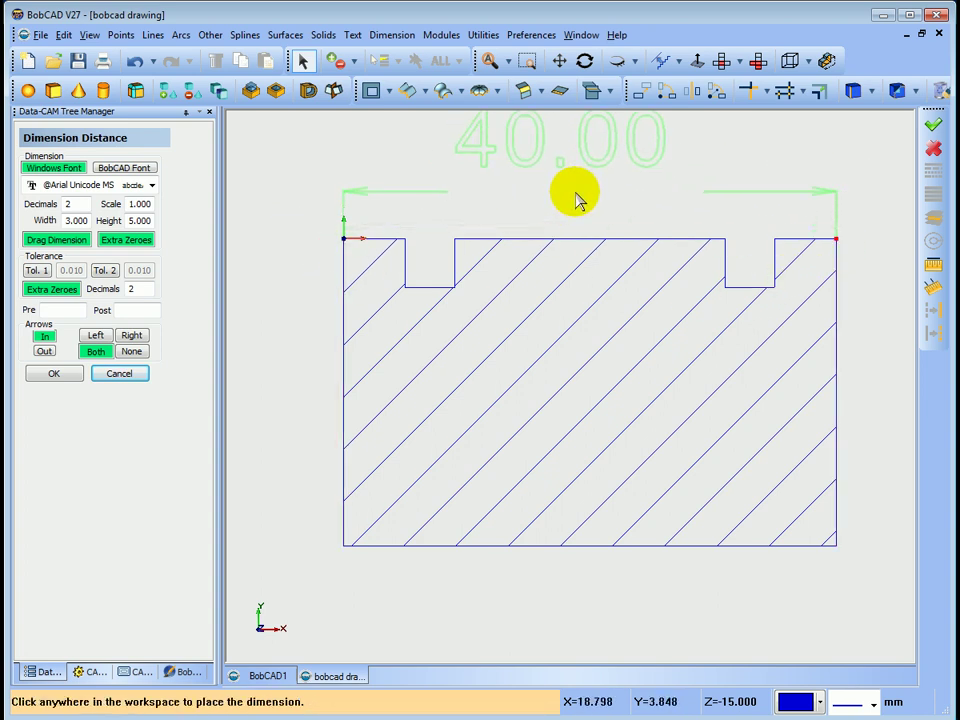
{"action": "left_click", "coordinate": [577, 195]}
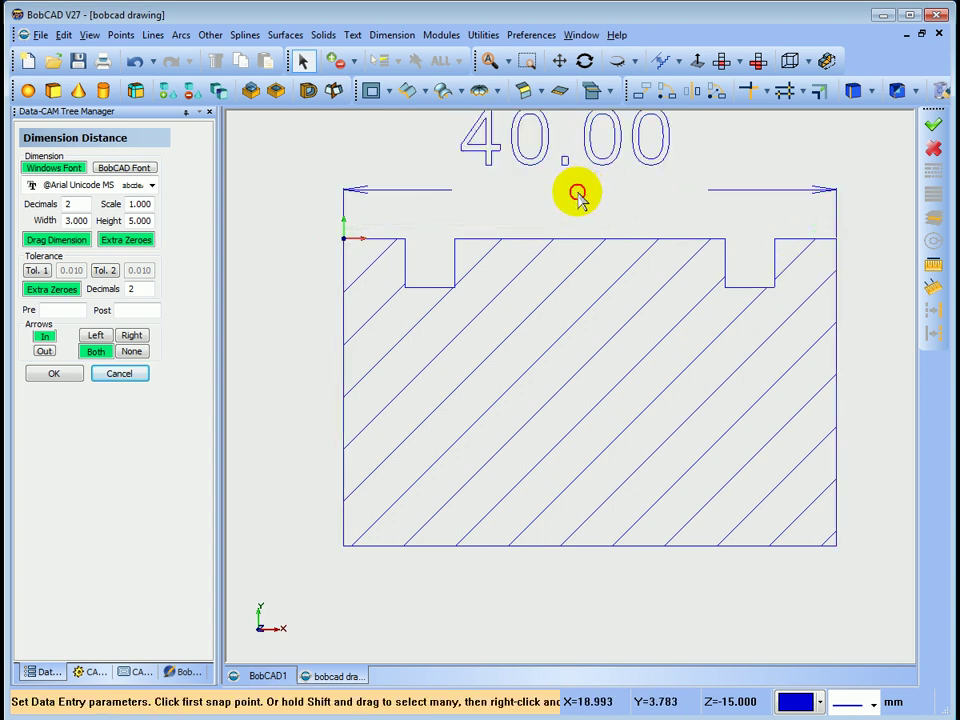
- Dimension the width of the smaller section's left groove, placing the text outside the profile to the left
{"action": "left_click", "coordinate": [456, 252]}
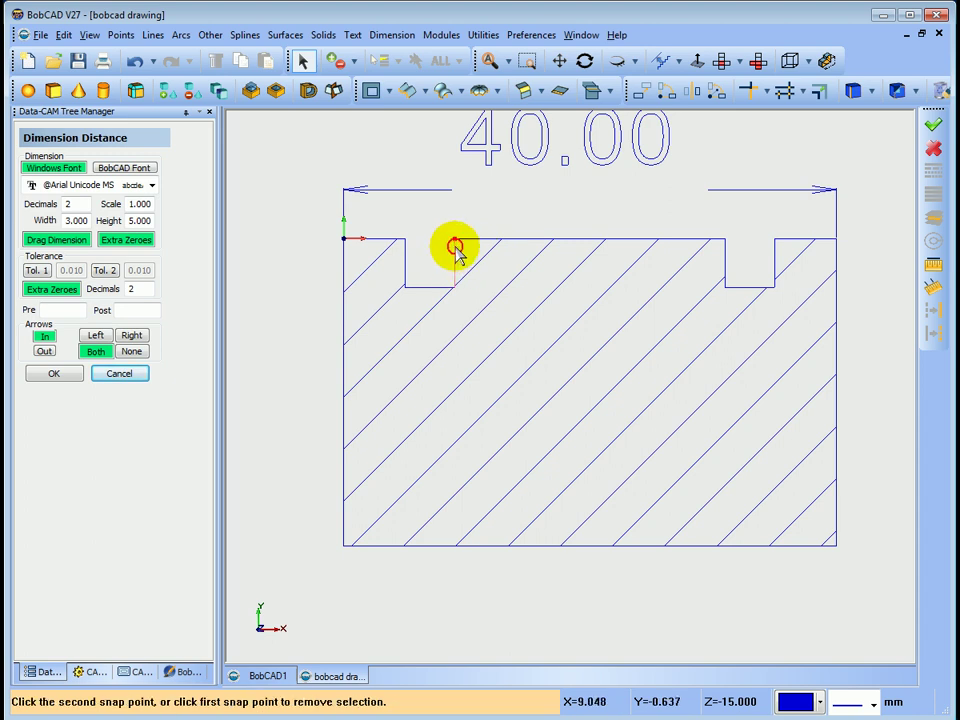
{"action": "left_click", "coordinate": [405, 243]}
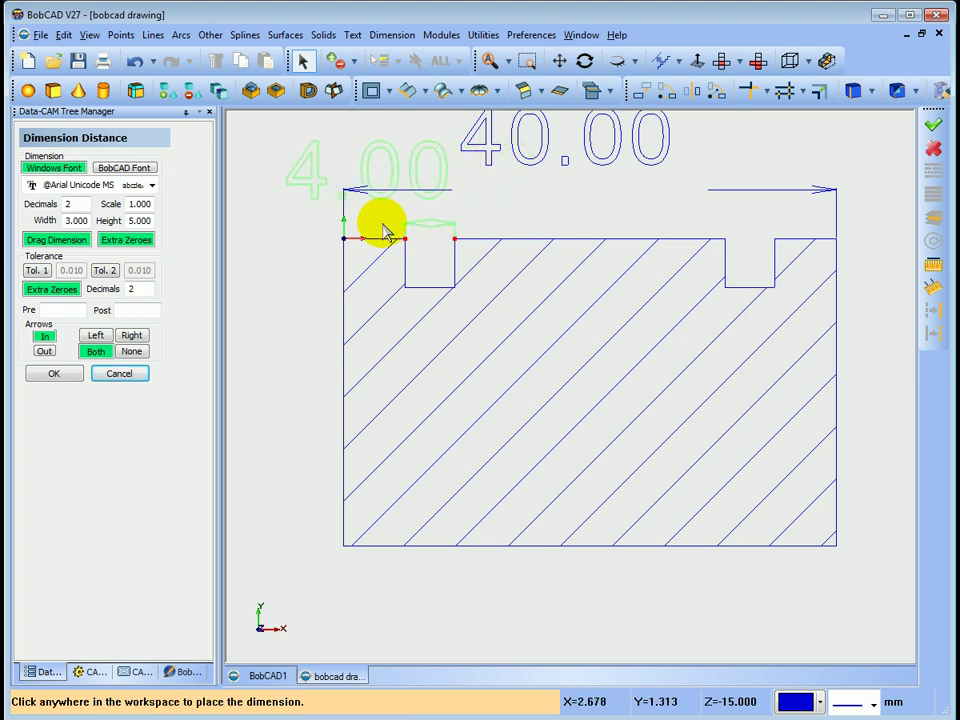
{"action": "scroll", "coordinate": [367, 239], "scroll_direction": "down", "scroll_amount": 4}
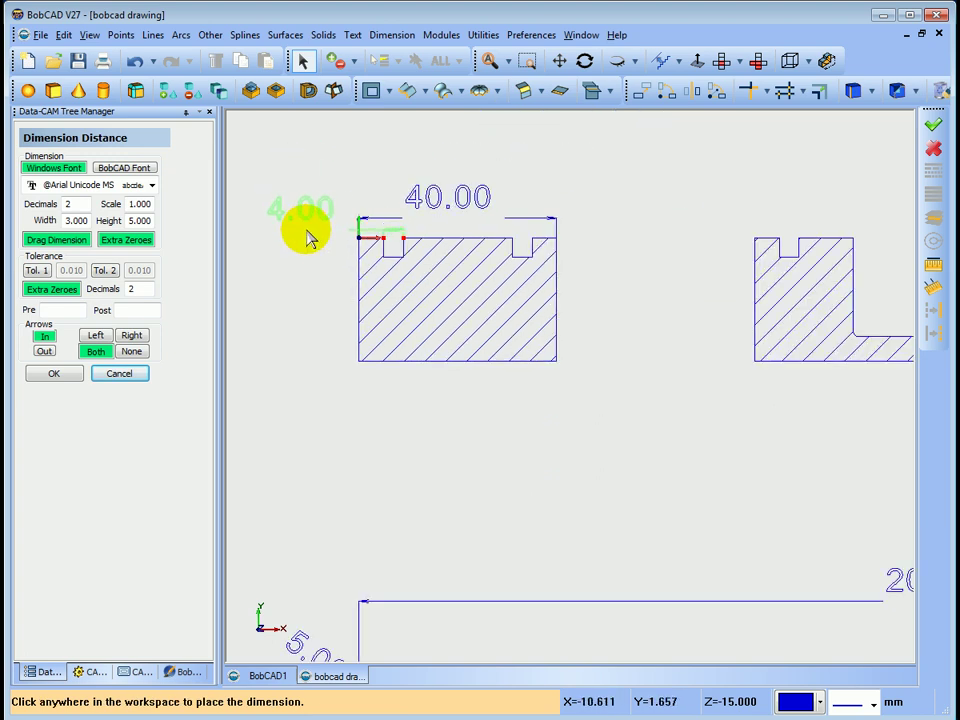
{"action": "left_click", "coordinate": [307, 226]}
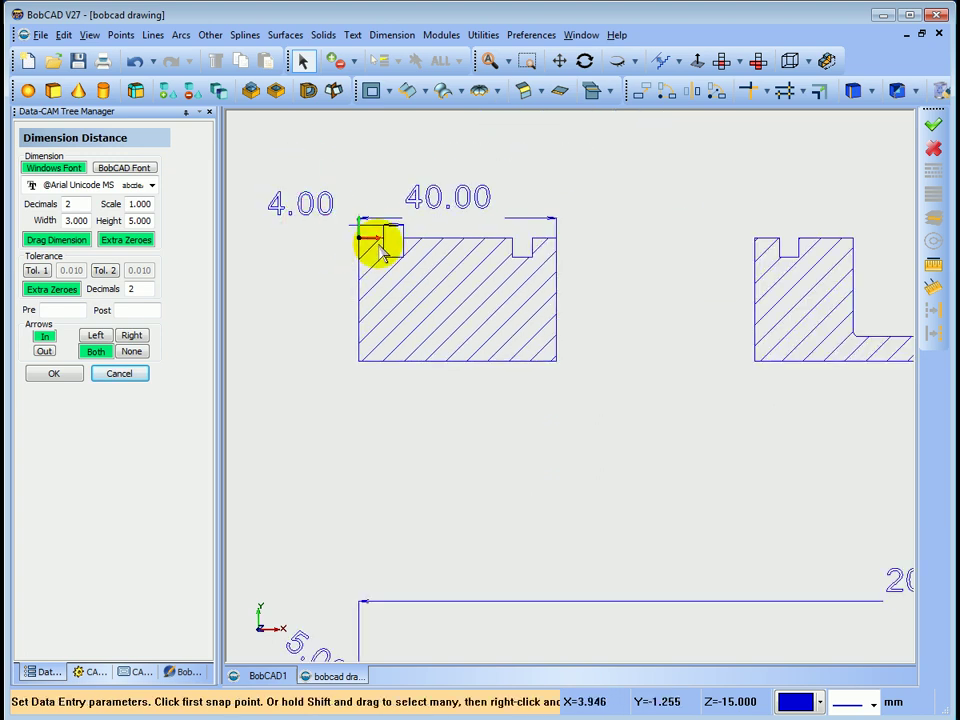
- Dimension the depth of the smaller section's left groove, placing it outside the profile's left edge
{"action": "scroll", "coordinate": [378, 250], "scroll_direction": "up", "scroll_amount": 2}
{"action": "scroll", "coordinate": [385, 250], "scroll_direction": "up", "scroll_amount": 2}
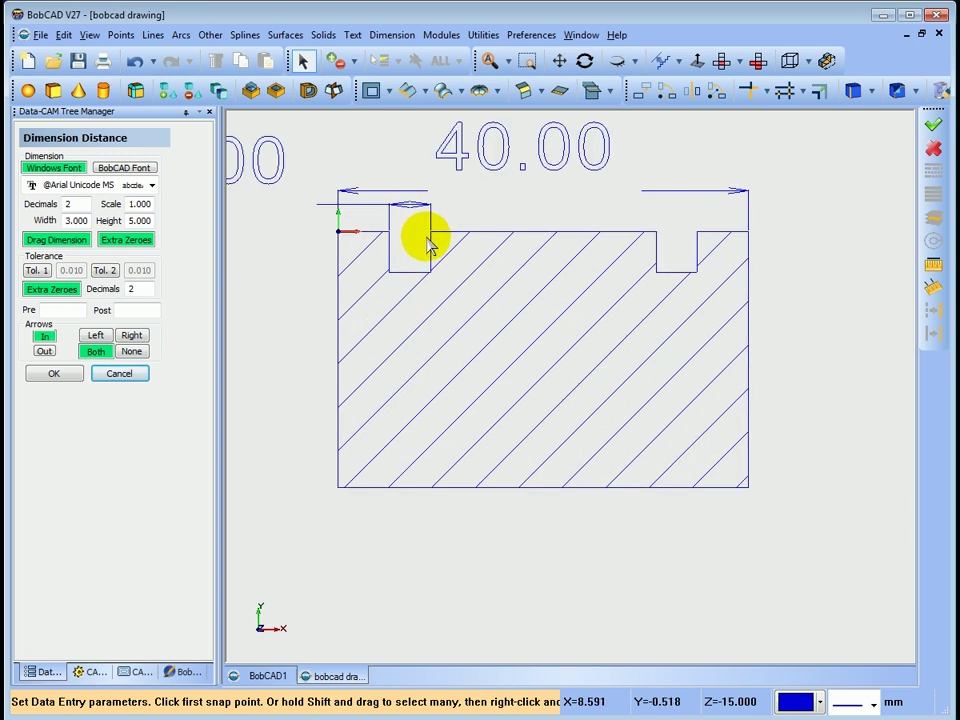
{"action": "left_click", "coordinate": [427, 247]}
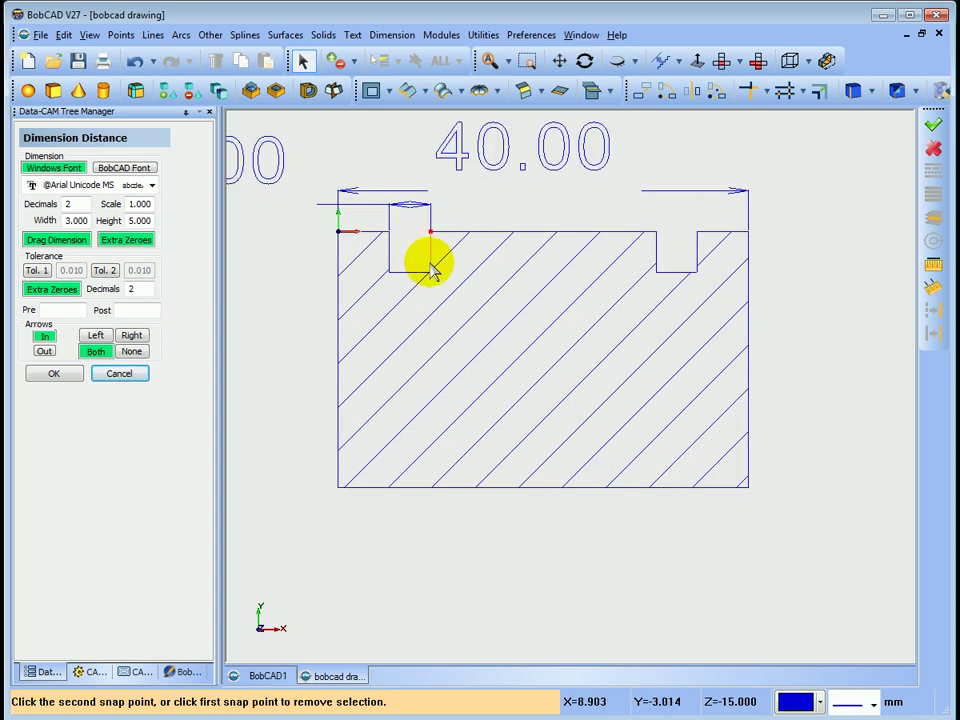
{"action": "left_click", "coordinate": [431, 272]}
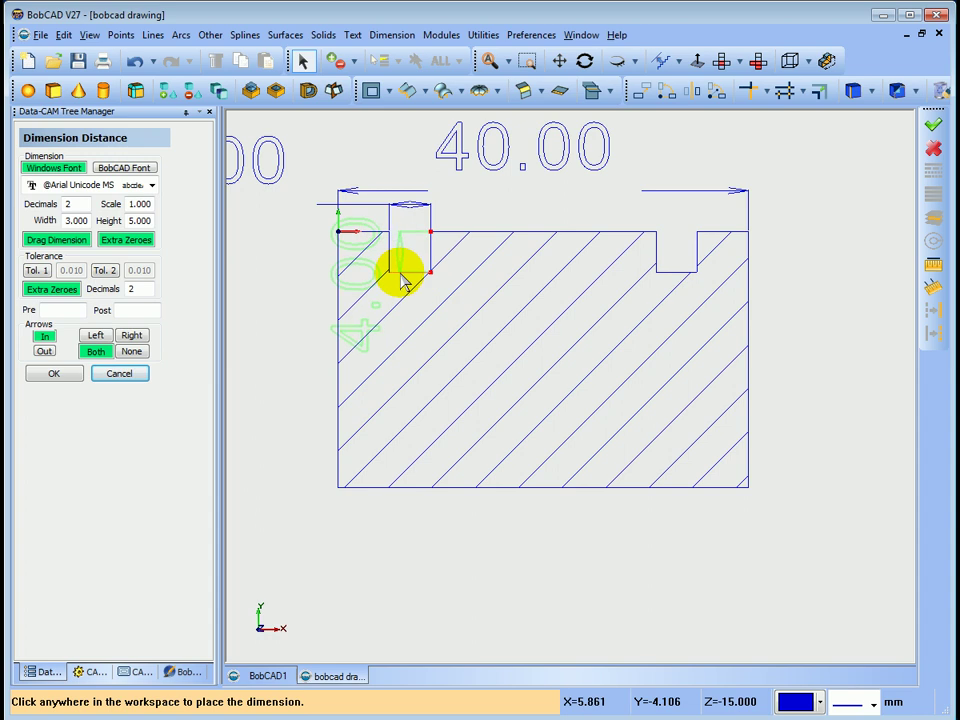
{"action": "scroll", "coordinate": [395, 275], "scroll_direction": "down", "scroll_amount": 3}
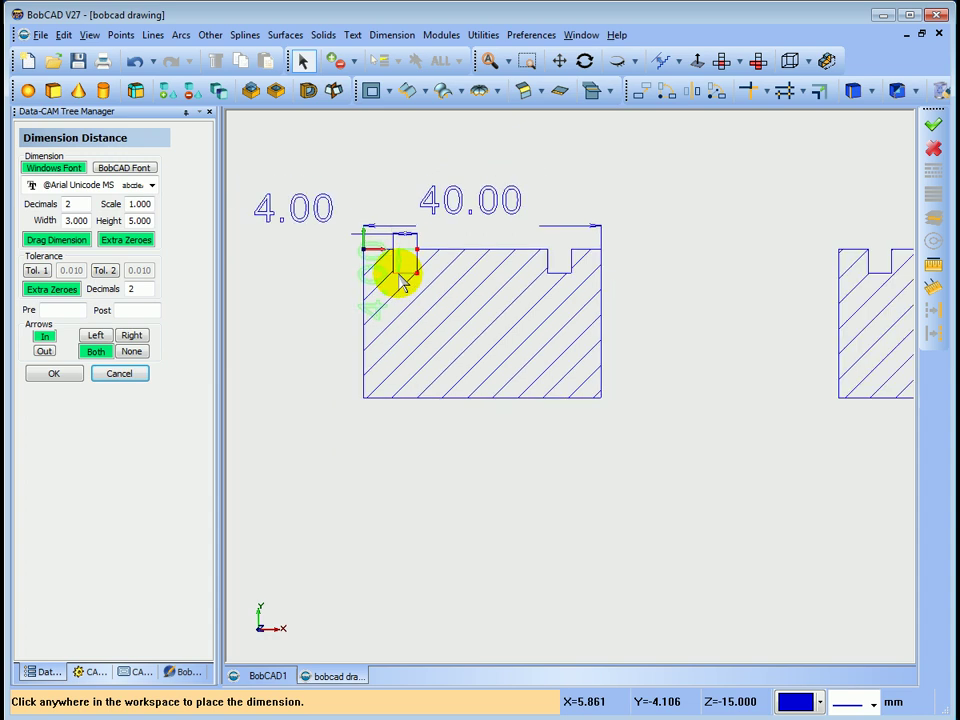
{"action": "left_click", "coordinate": [289, 300]}
- Add a distance dimension across the pocket opening of the larger section profile, placed above its upper edges
{"action": "scroll", "coordinate": [311, 300], "scroll_direction": "down", "scroll_amount": 3}
{"action": "scroll", "coordinate": [311, 303], "scroll_direction": "down", "scroll_amount": 1}
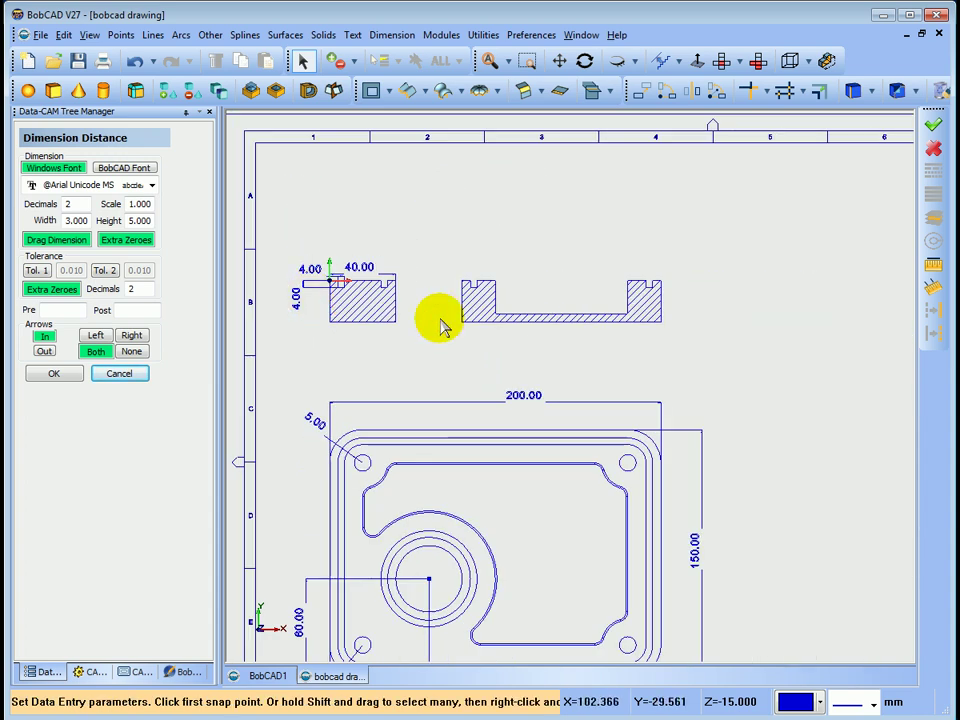
{"action": "scroll", "coordinate": [614, 370], "scroll_direction": "up", "scroll_amount": 3}
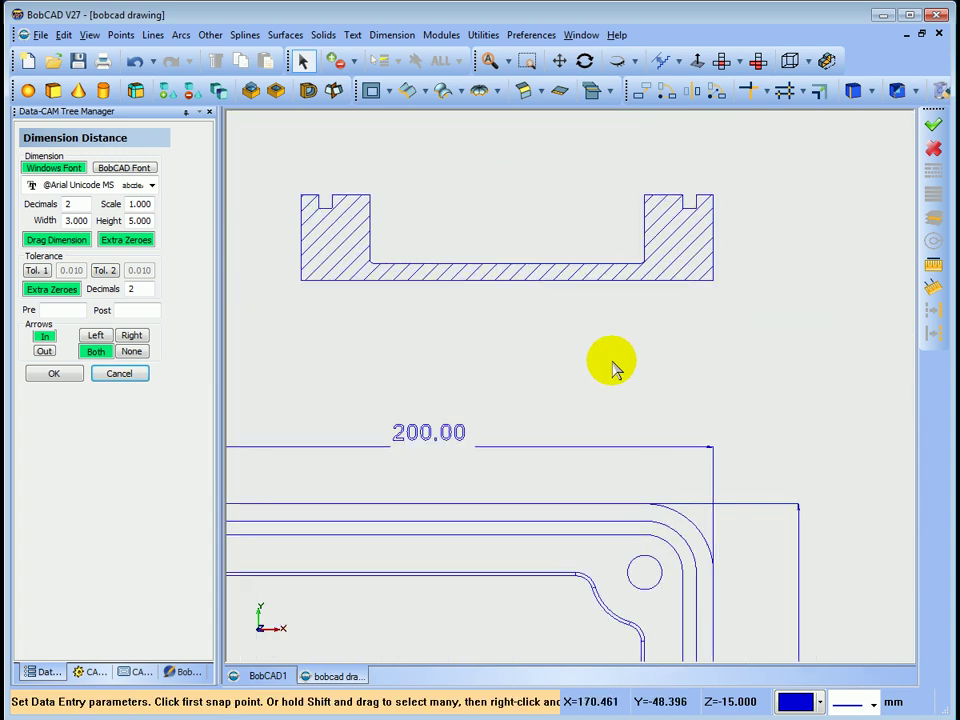
{"action": "left_click", "coordinate": [370, 203]}
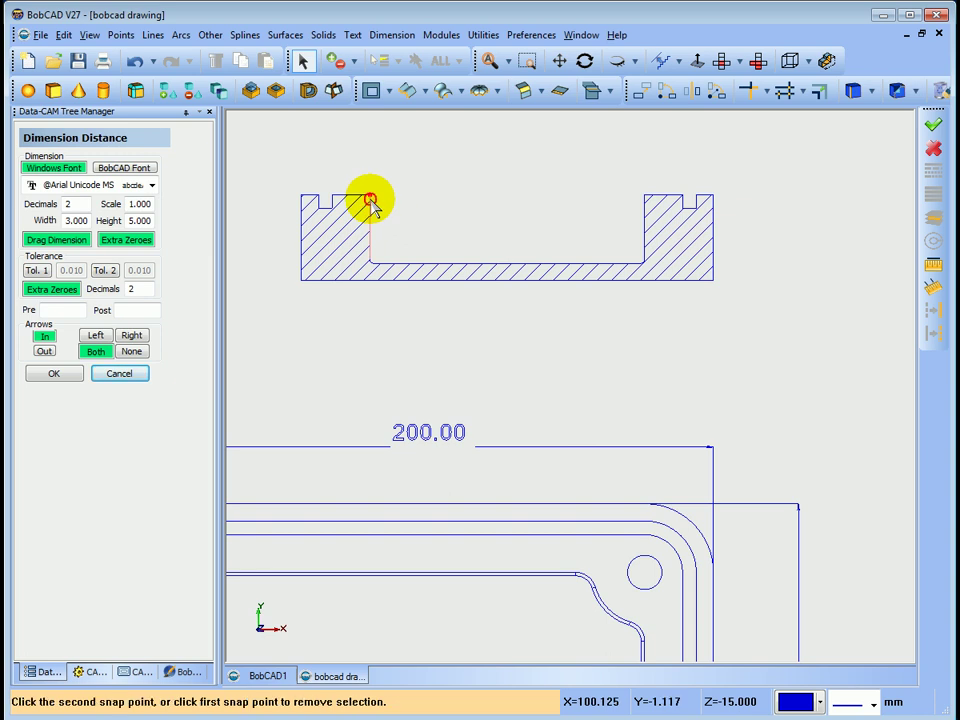
{"action": "left_click", "coordinate": [645, 200]}
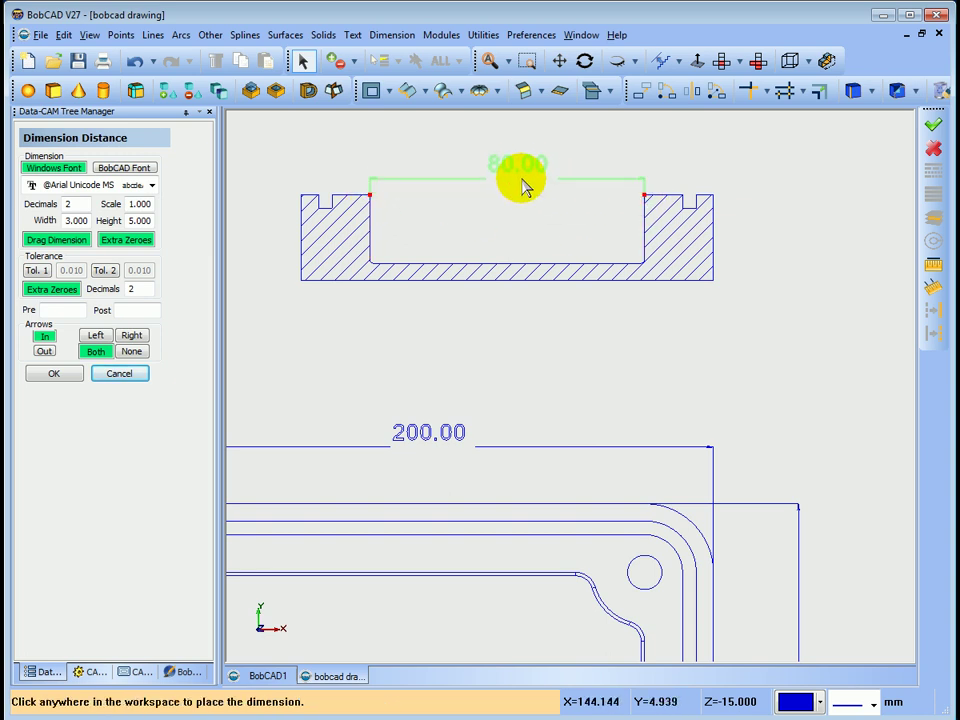
{"action": "left_click", "coordinate": [535, 166]}
- Add a vertical dimension for the pocket depth of the larger section profile, placing it inside the pocket
{"action": "scroll", "coordinate": [407, 215], "scroll_direction": "up", "scroll_amount": 2}
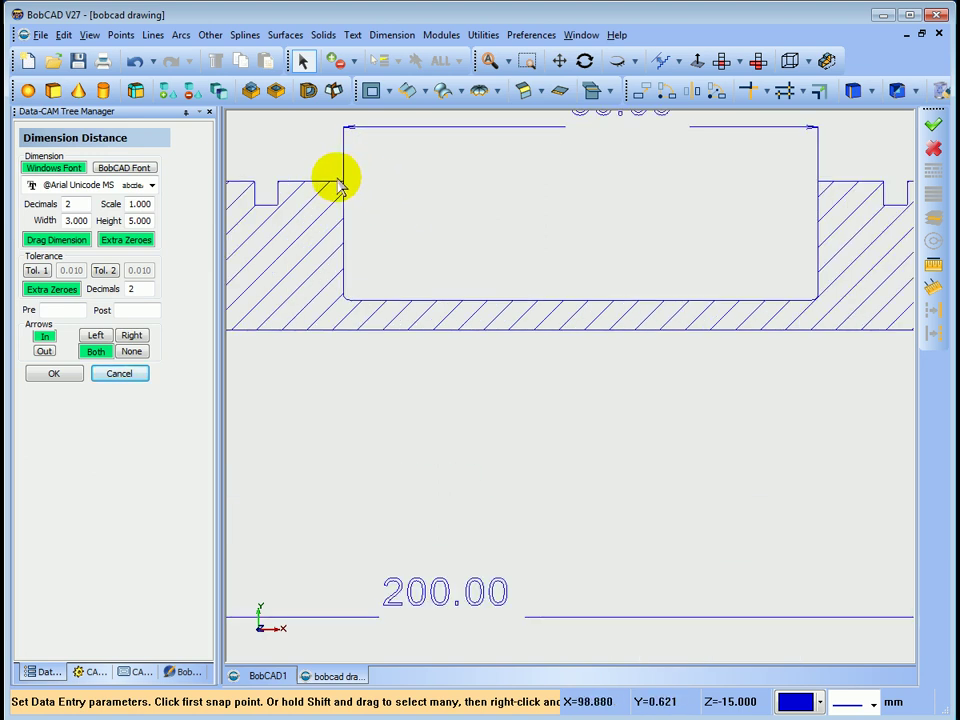
{"action": "left_click", "coordinate": [380, 35]}
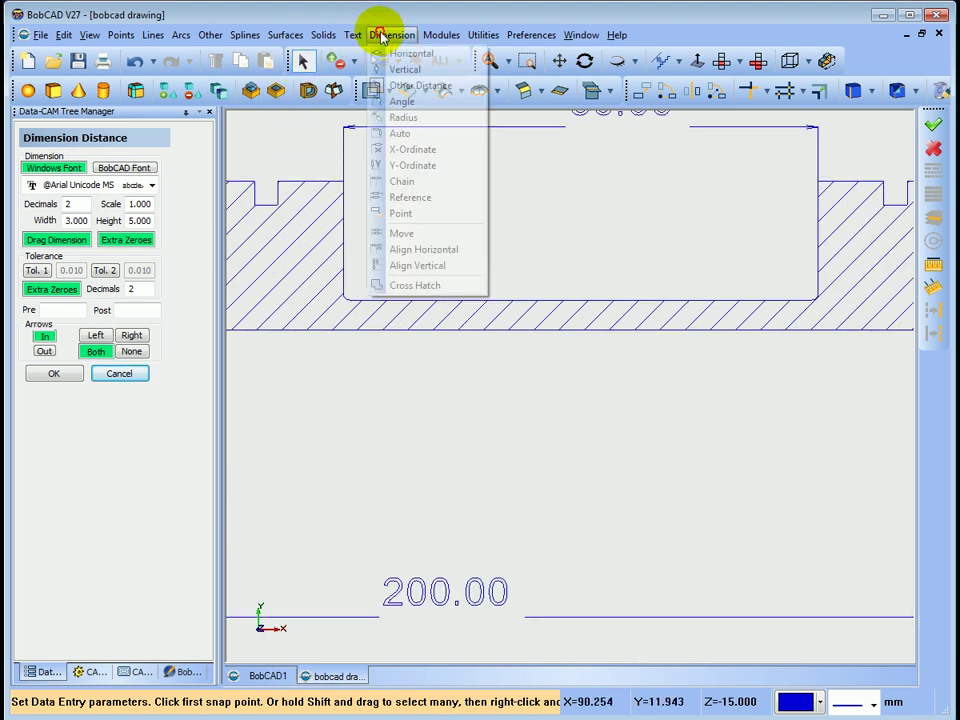
{"action": "left_click", "coordinate": [406, 70]}
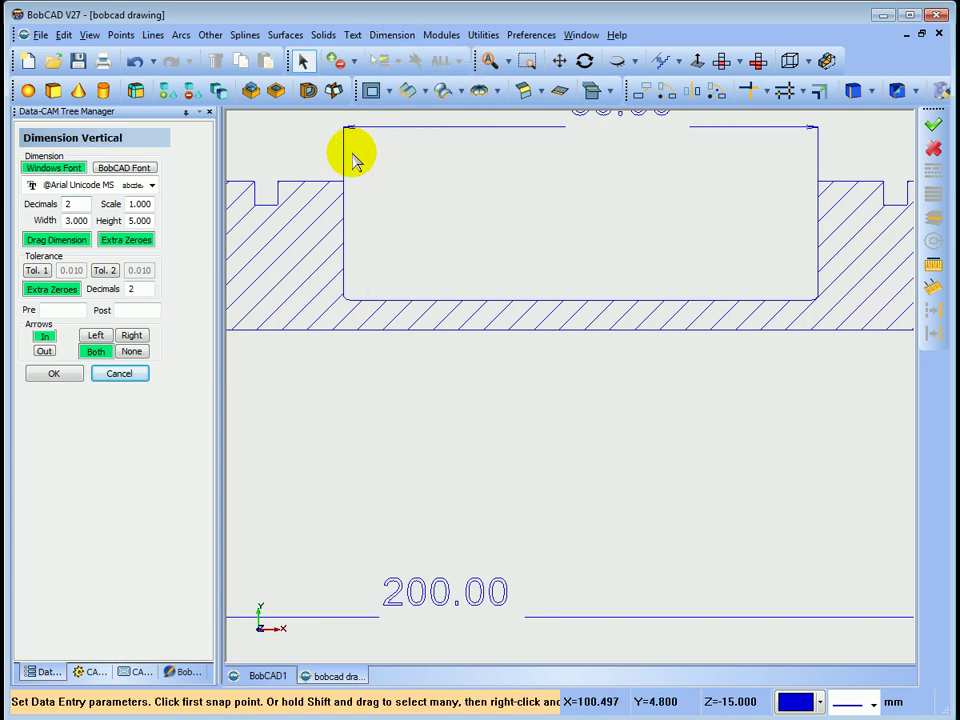
{"action": "left_click", "coordinate": [343, 183]}
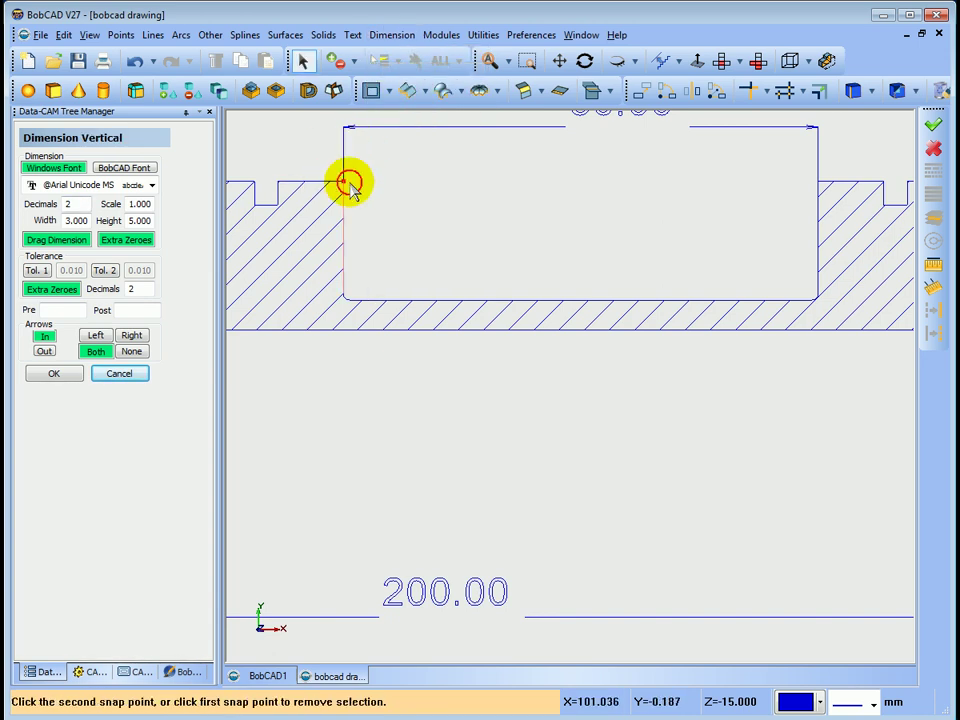
{"action": "left_click", "coordinate": [422, 306]}
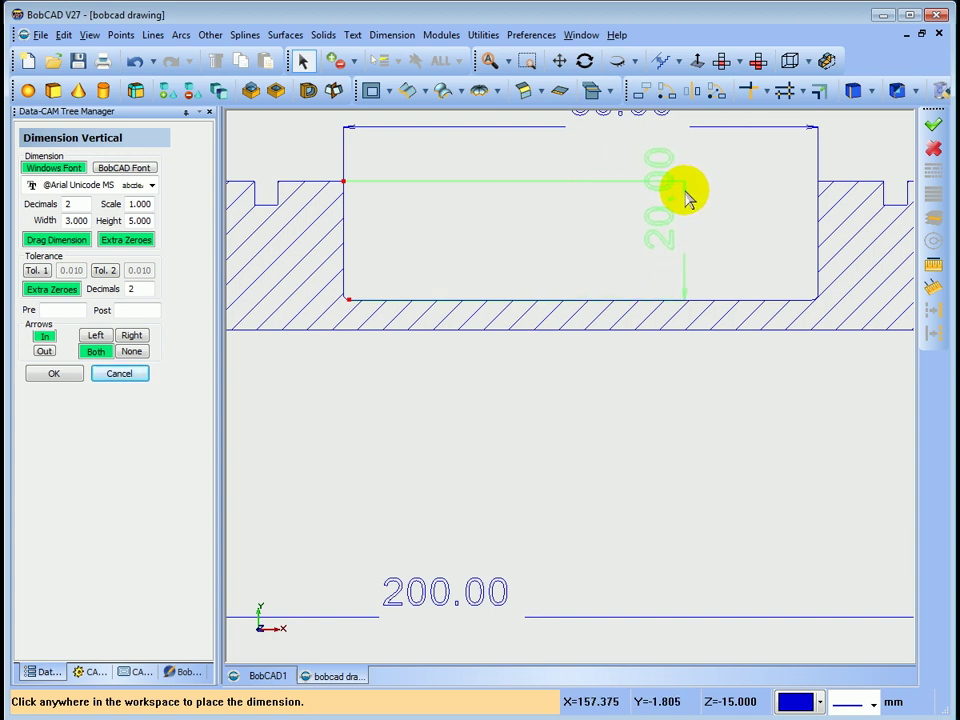
{"action": "left_click", "coordinate": [586, 232]}
- Dimension the radius of the pocket's lower-left corner fillet in the larger section, placing the text inside the pocket
{"action": "scroll", "coordinate": [430, 238], "scroll_direction": "up", "scroll_amount": 3}
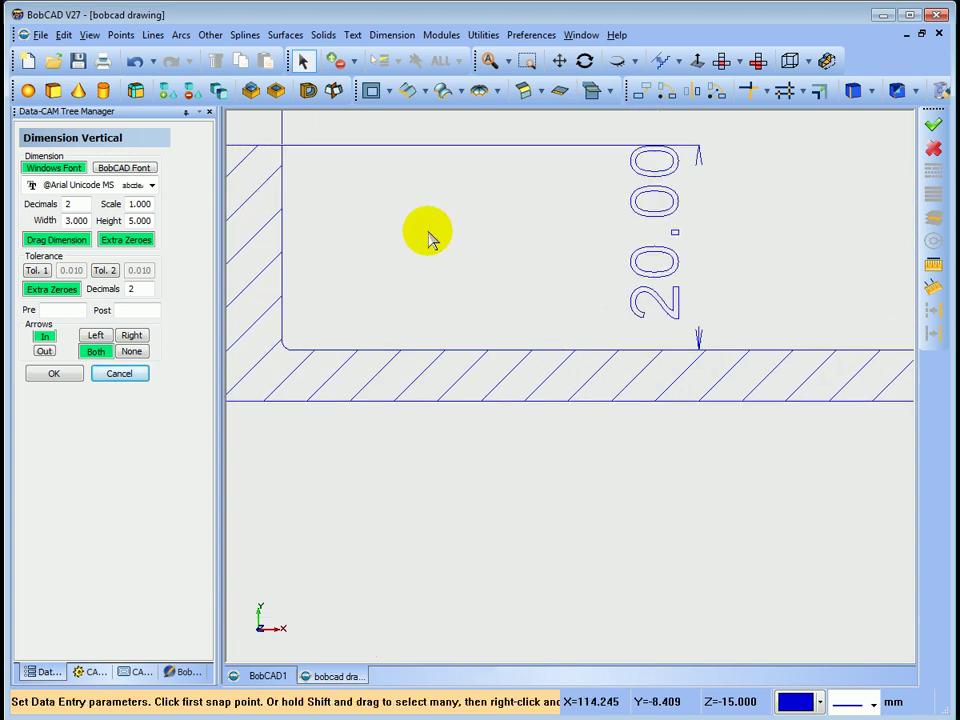
{"action": "scroll", "coordinate": [430, 238], "scroll_direction": "up", "scroll_amount": 2}
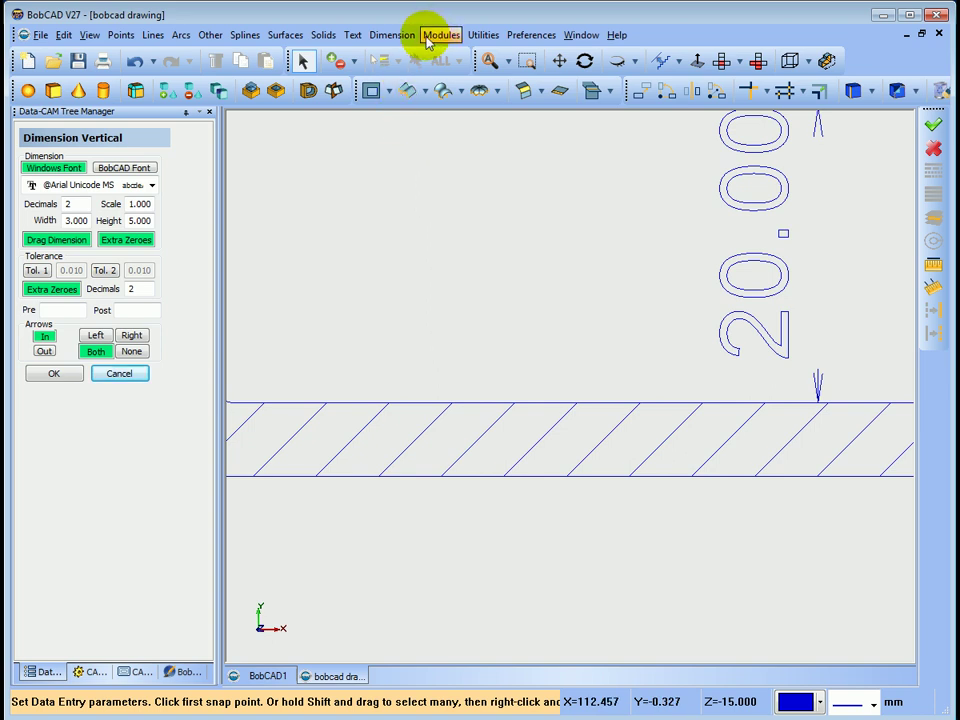
{"action": "left_click", "coordinate": [392, 35]}
{"action": "left_click", "coordinate": [400, 118]}
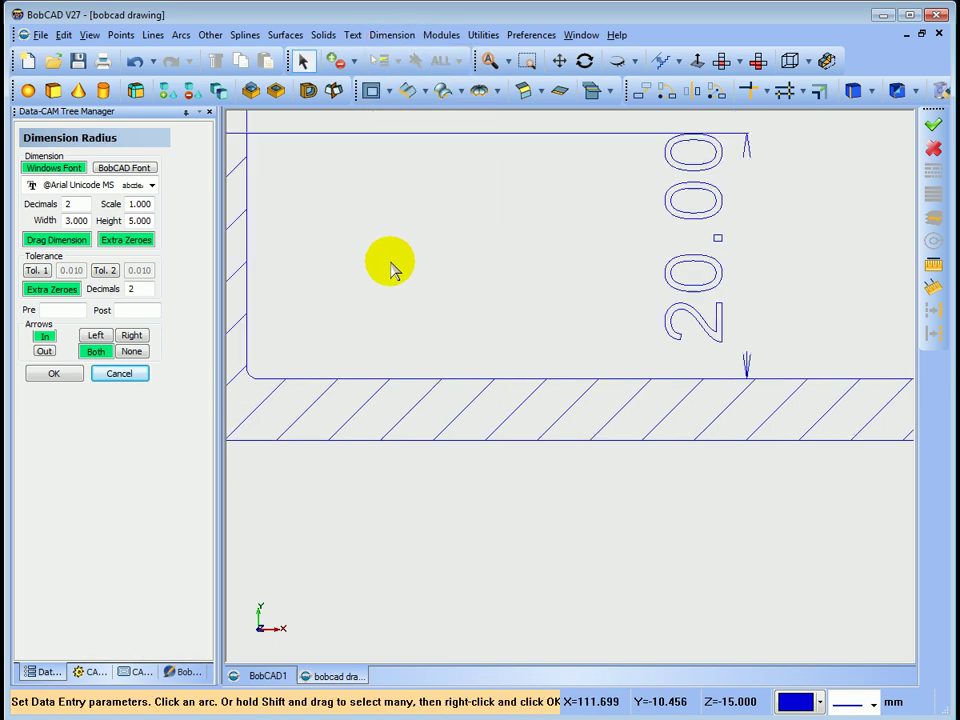
{"action": "scroll", "coordinate": [371, 279], "scroll_direction": "down", "scroll_amount": 3}
{"action": "scroll", "coordinate": [324, 306], "scroll_direction": "up", "scroll_amount": 5}
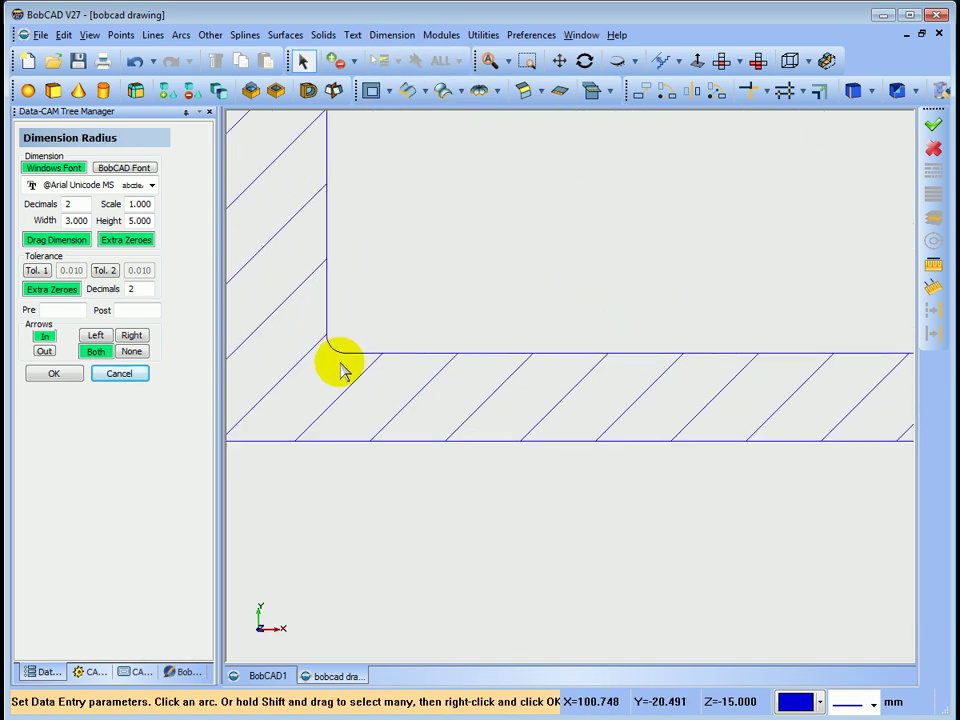
{"action": "left_click", "coordinate": [338, 356]}
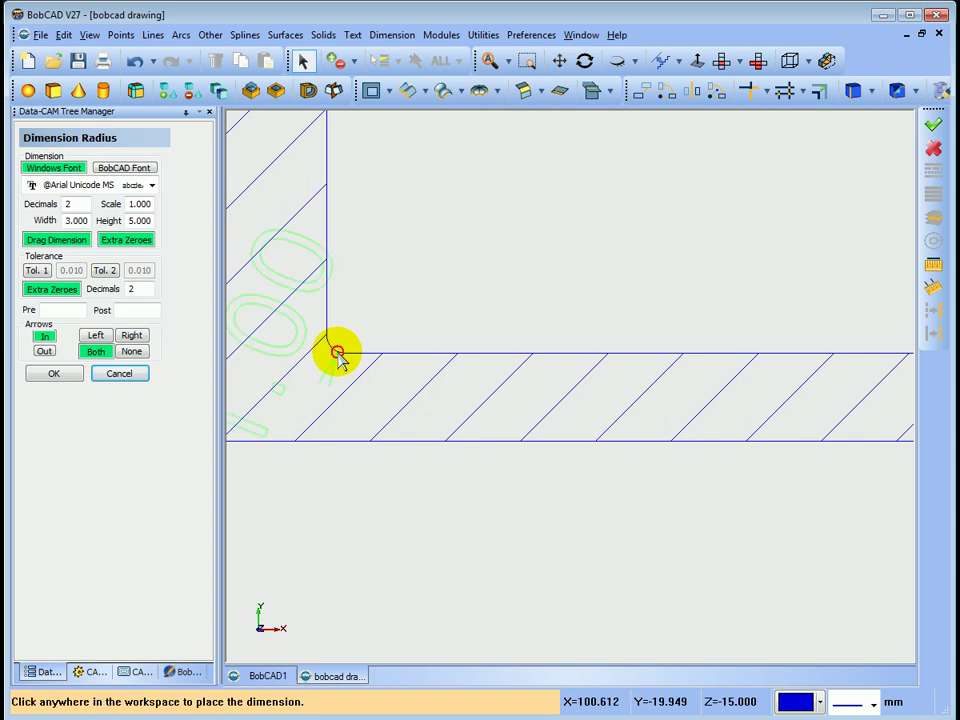
{"action": "left_click", "coordinate": [509, 228]}
{"action": "scroll", "coordinate": [476, 298], "scroll_direction": "down", "scroll_amount": 5}
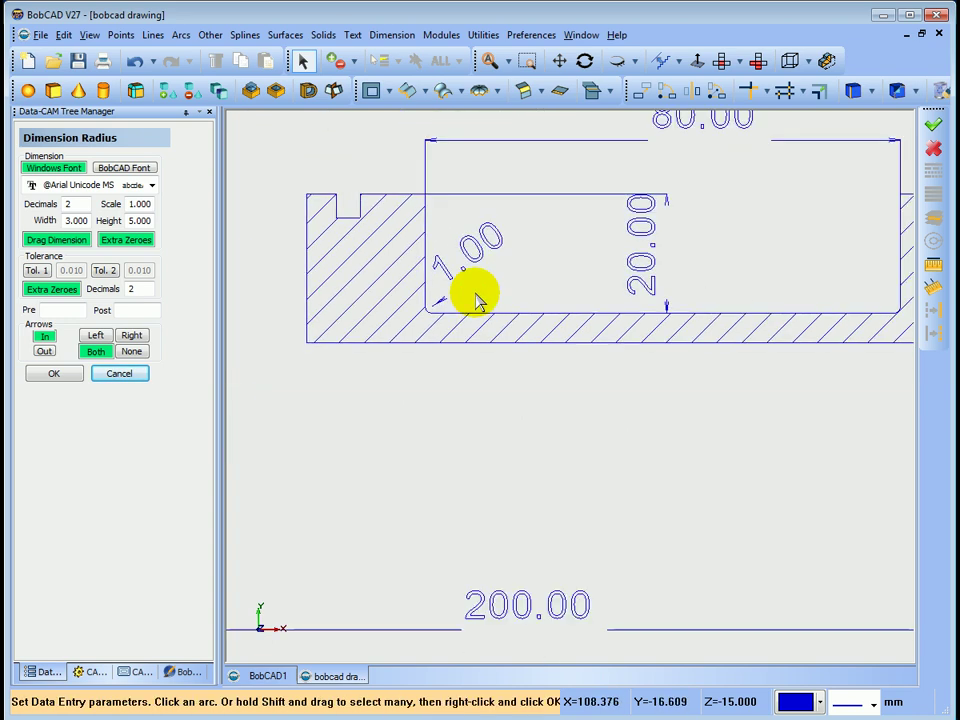
{"action": "scroll", "coordinate": [472, 285], "scroll_direction": "down", "scroll_amount": 3}
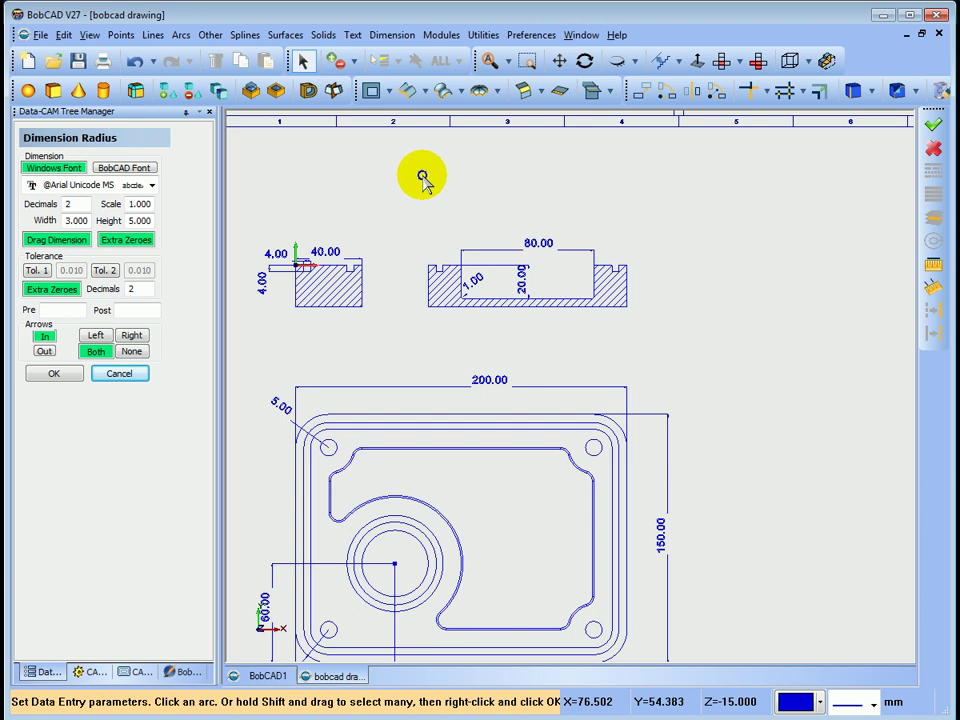
{"action": "right_click", "coordinate": [424, 178]}
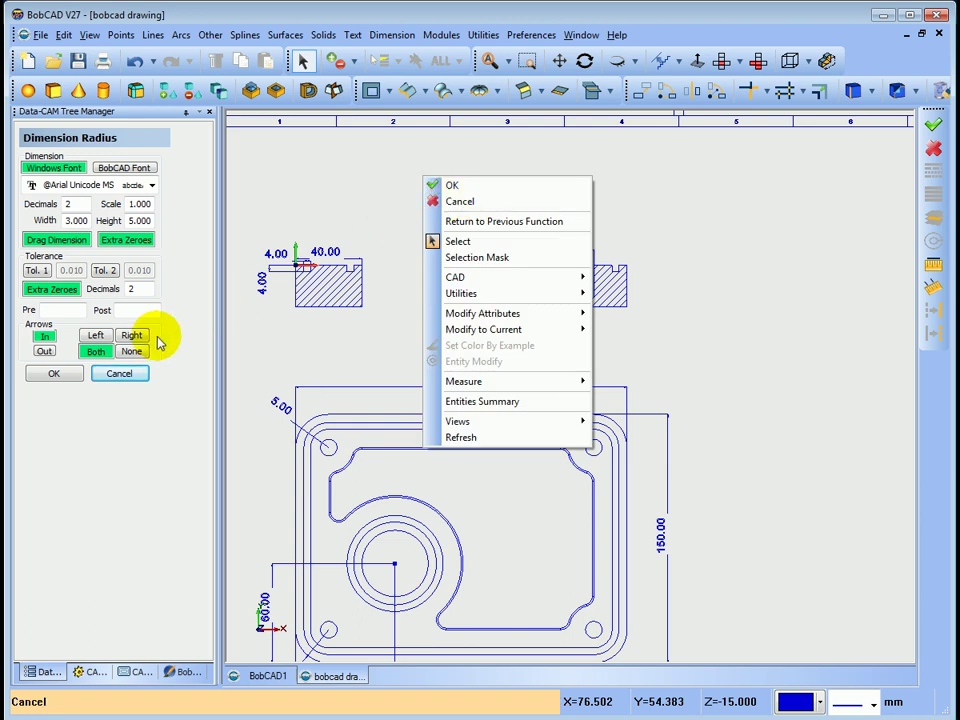
{"action": "left_click", "coordinate": [119, 373]}
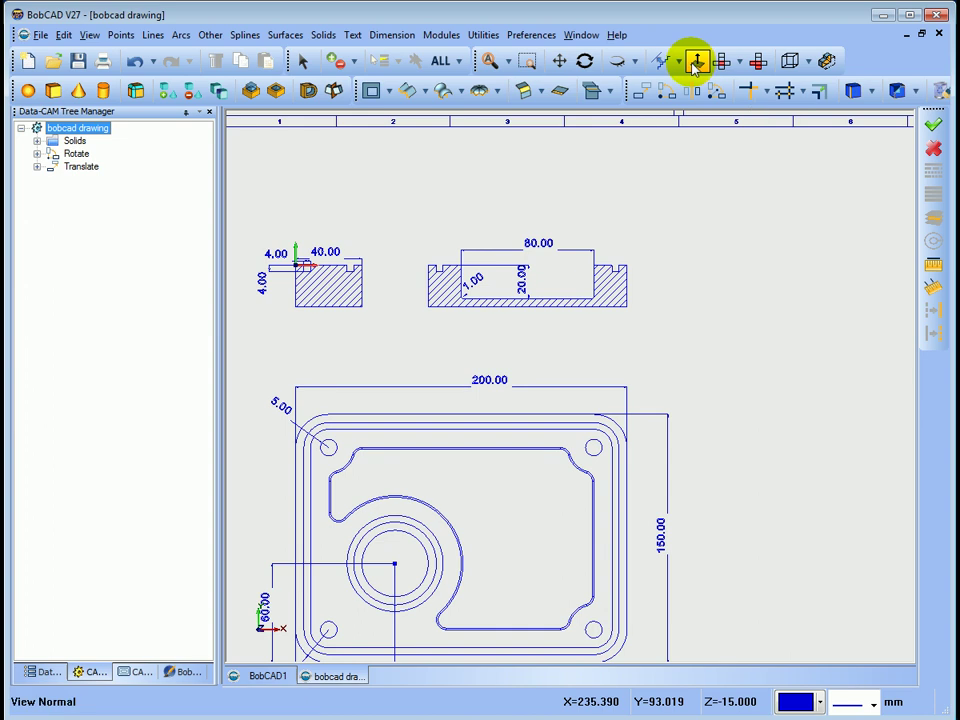
- Unblank the hidden solid part so it shows together with the drawing sheet
{"action": "left_click", "coordinate": [491, 60]}
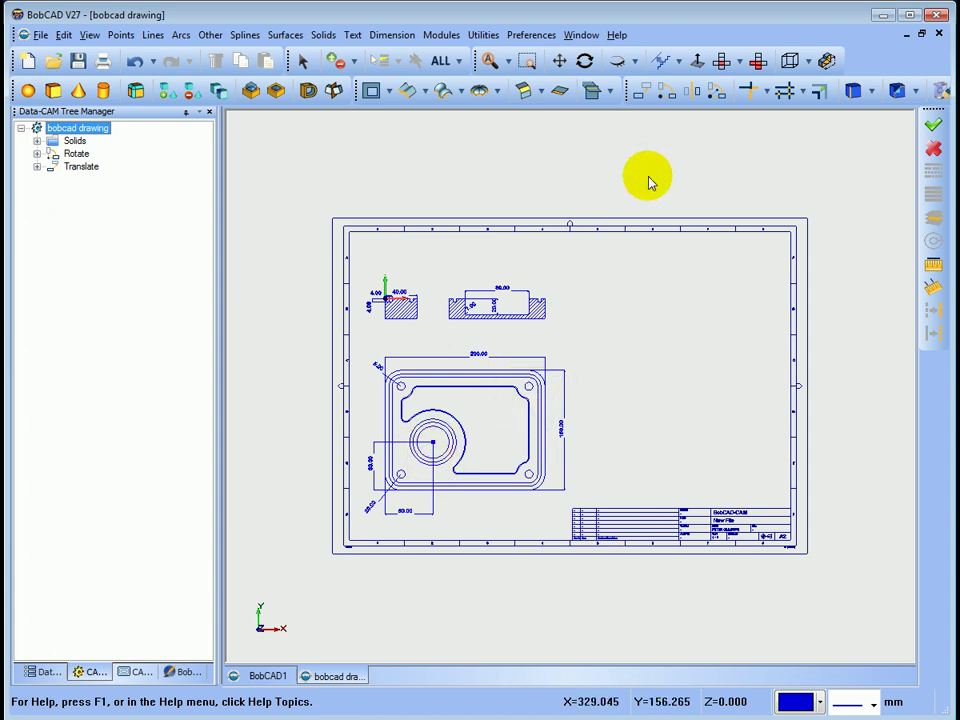
{"action": "left_click", "coordinate": [636, 64]}
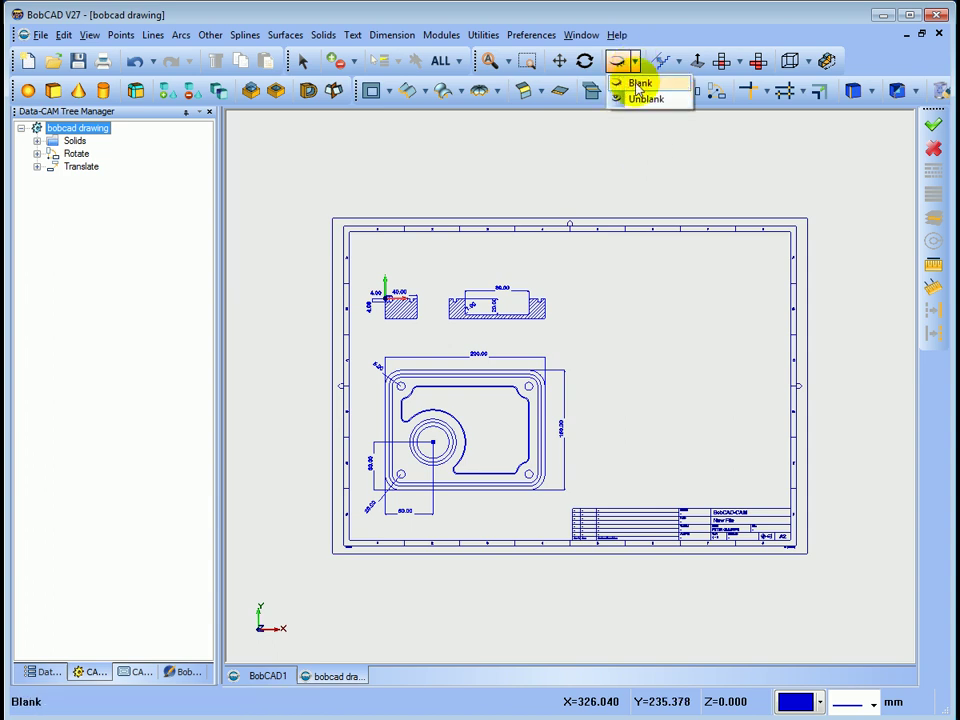
{"action": "left_click", "coordinate": [638, 95]}
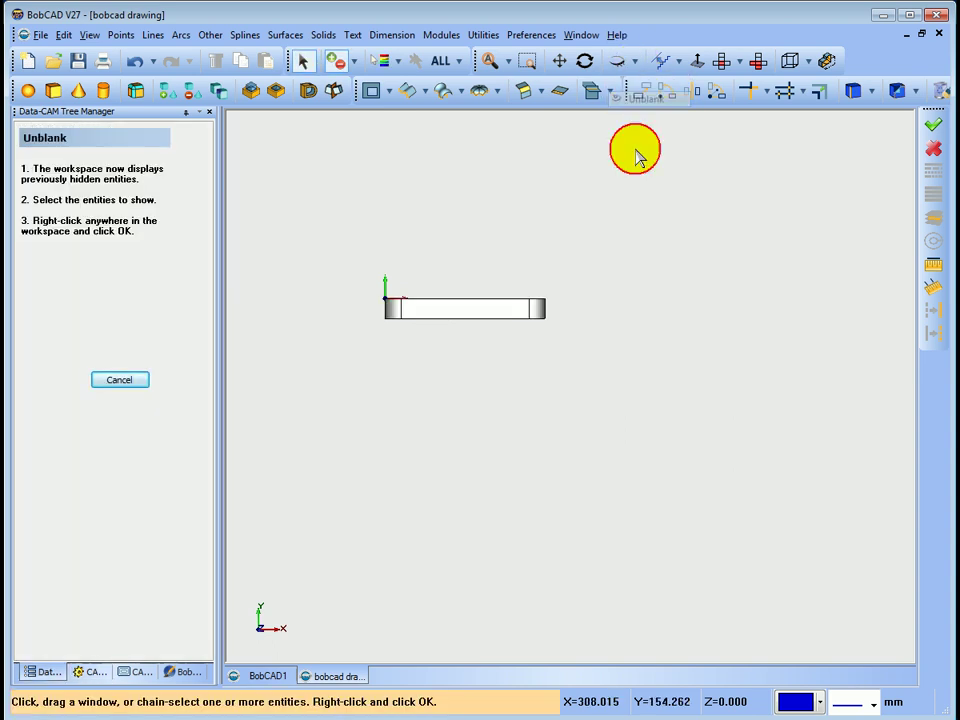
{"action": "left_click", "coordinate": [514, 306]}
{"action": "right_click", "coordinate": [747, 268]}
{"action": "left_click", "coordinate": [762, 271]}
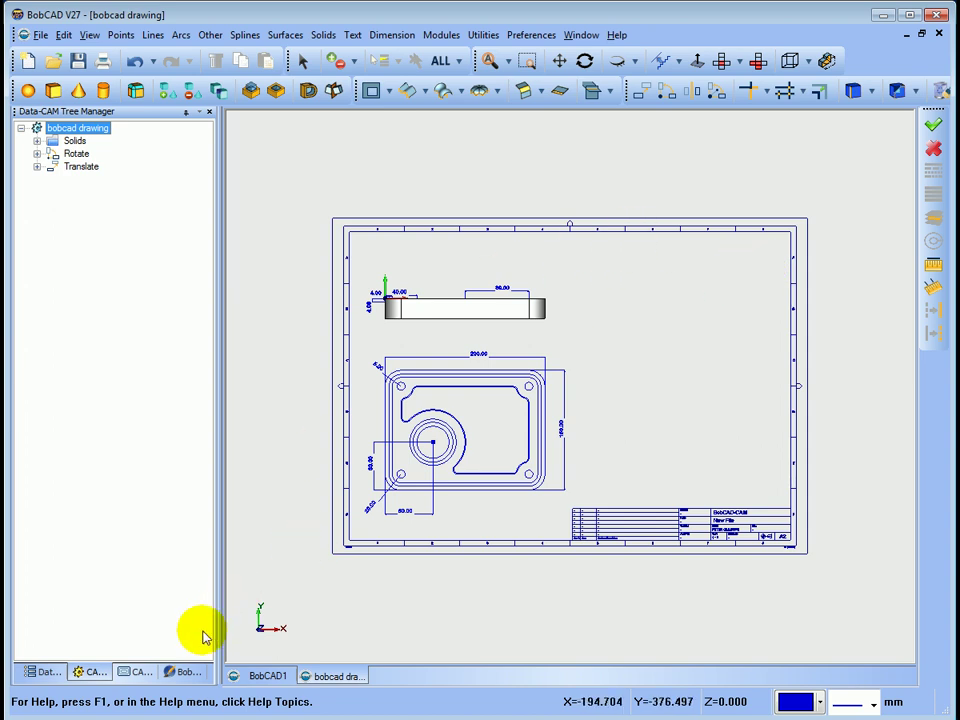
- Translate the solid part from the origin to X 0, Y 0, Z -60 mm
{"action": "middle_click_drag", "start_coordinate": [632, 466], "coordinate": [578, 448]}
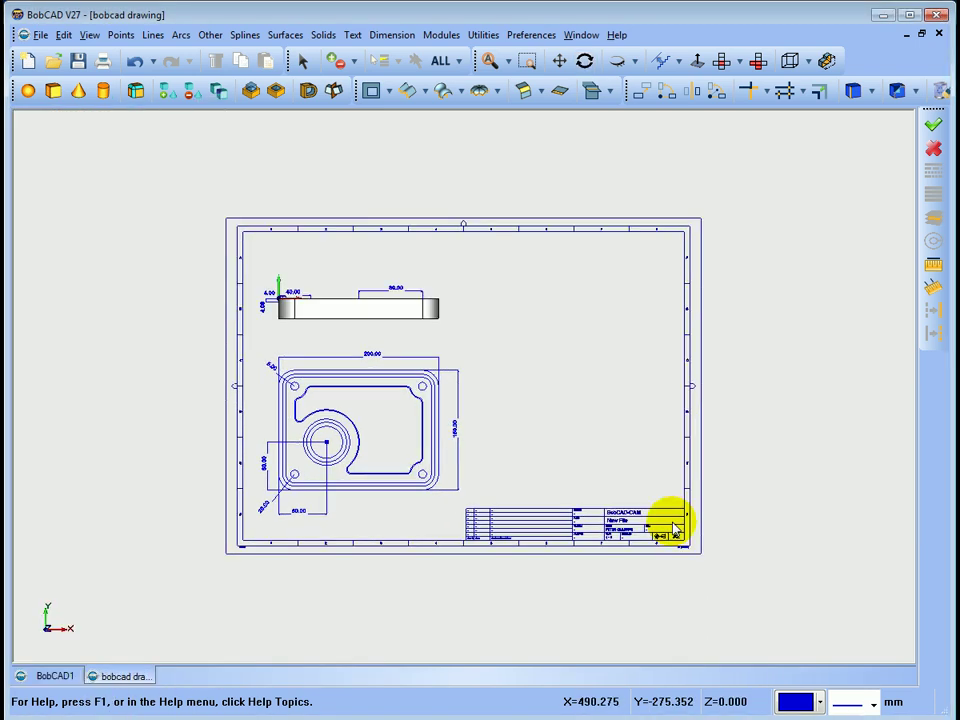
{"action": "mouse_move", "coordinate": [555, 500]}
{"action": "middle_mouse_down"}
{"action": "mouse_move", "coordinate": [549, 484]}
{"action": "mouse_move", "coordinate": [568, 414]}
{"action": "mouse_move", "coordinate": [399, 418]}
{"action": "mouse_move", "coordinate": [479, 455]}
{"action": "mouse_move", "coordinate": [364, 439]}
{"action": "mouse_move", "coordinate": [349, 407]}
{"action": "mouse_move", "coordinate": [313, 392]}
{"action": "mouse_move", "coordinate": [318, 405]}
{"action": "middle_mouse_up"}
{"action": "scroll", "coordinate": [318, 405], "scroll_direction": "up", "scroll_amount": 4}
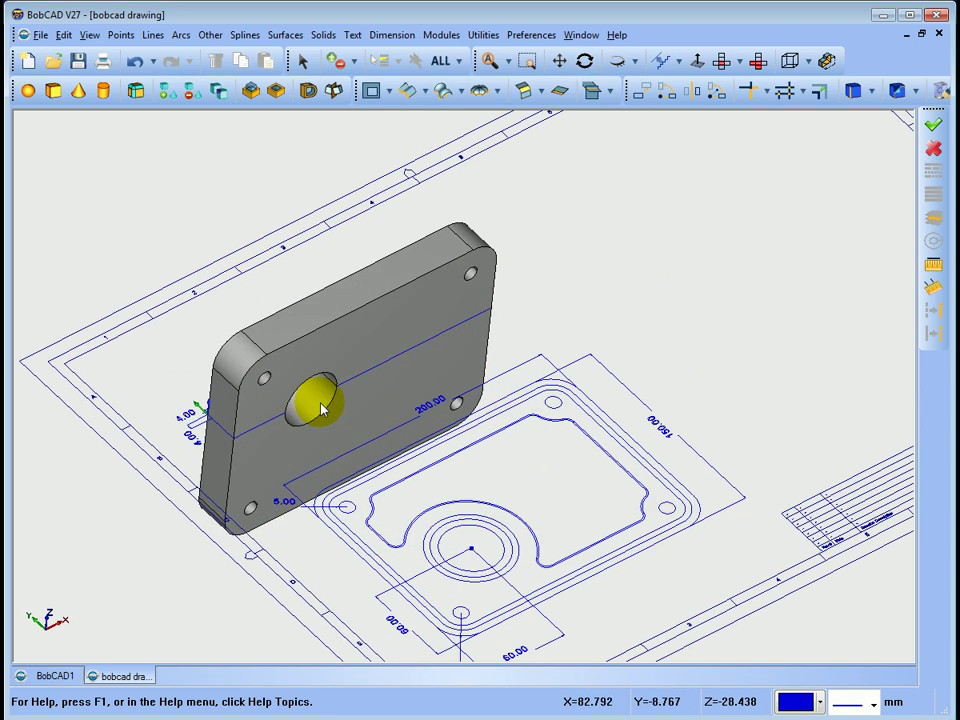
{"action": "scroll", "coordinate": [318, 405], "scroll_direction": "down", "scroll_amount": 1}
{"action": "scroll", "coordinate": [320, 408], "scroll_direction": "up", "scroll_amount": 1}
{"action": "scroll", "coordinate": [320, 408], "scroll_direction": "down", "scroll_amount": 2}
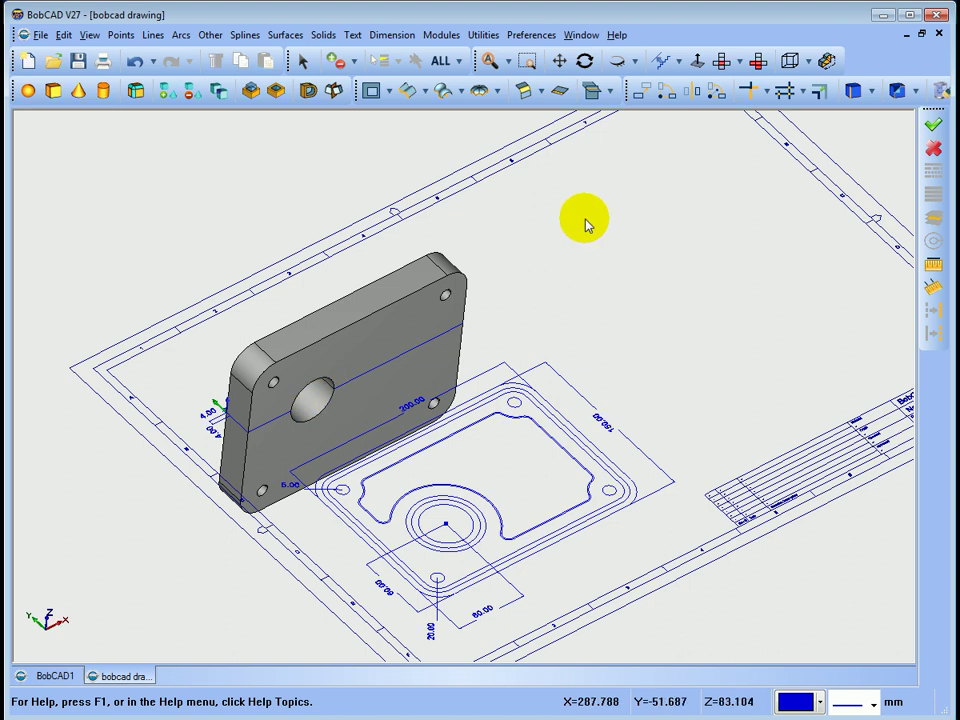
{"action": "left_click", "coordinate": [643, 92]}
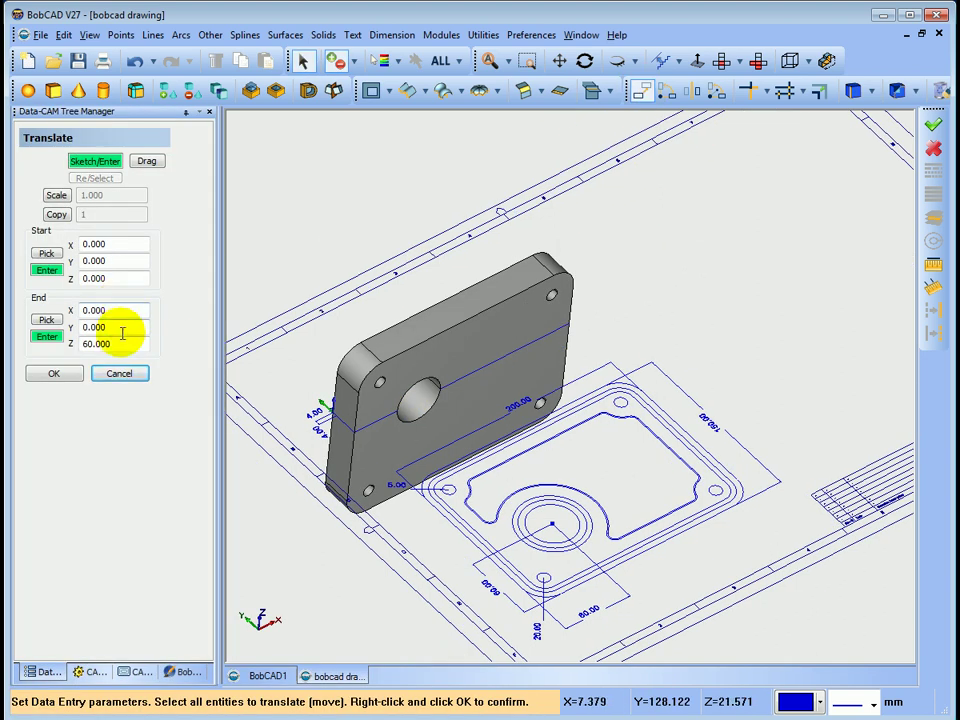
{"action": "left_click", "coordinate": [47, 337]}
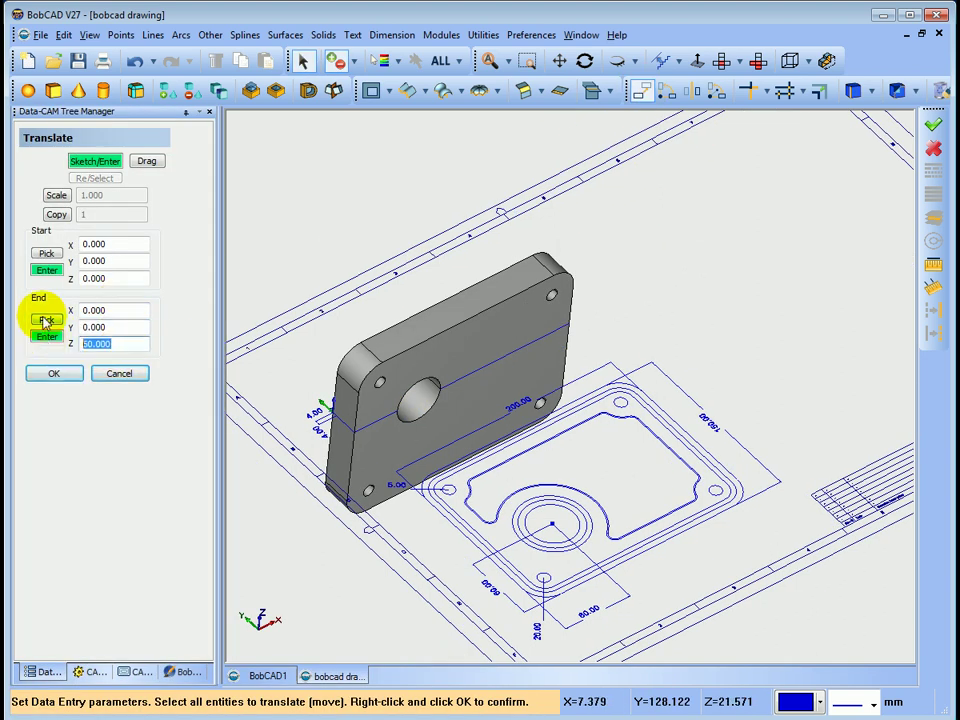
{"action": "type", "text": "-60"}
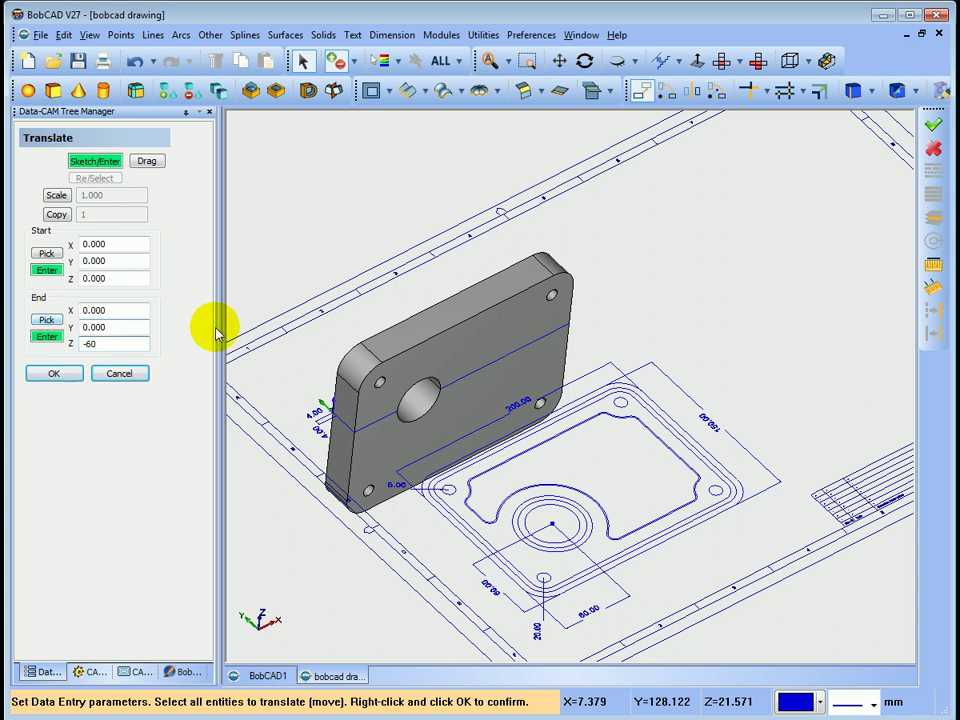
{"action": "left_click", "coordinate": [452, 309]}
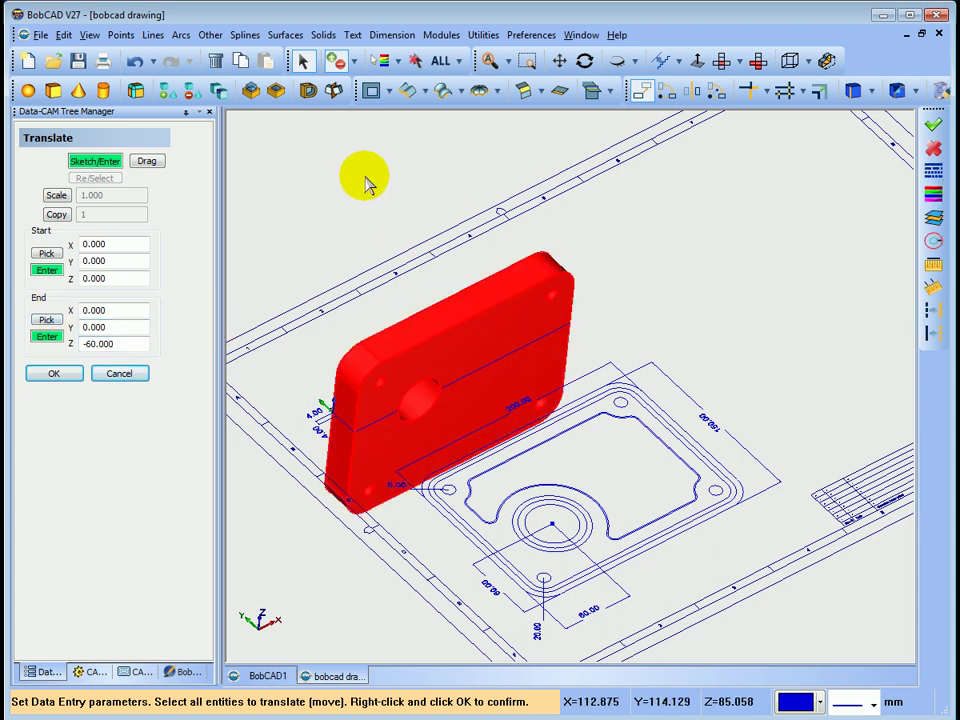
{"action": "right_click", "coordinate": [369, 182]}
{"action": "left_click", "coordinate": [390, 184]}
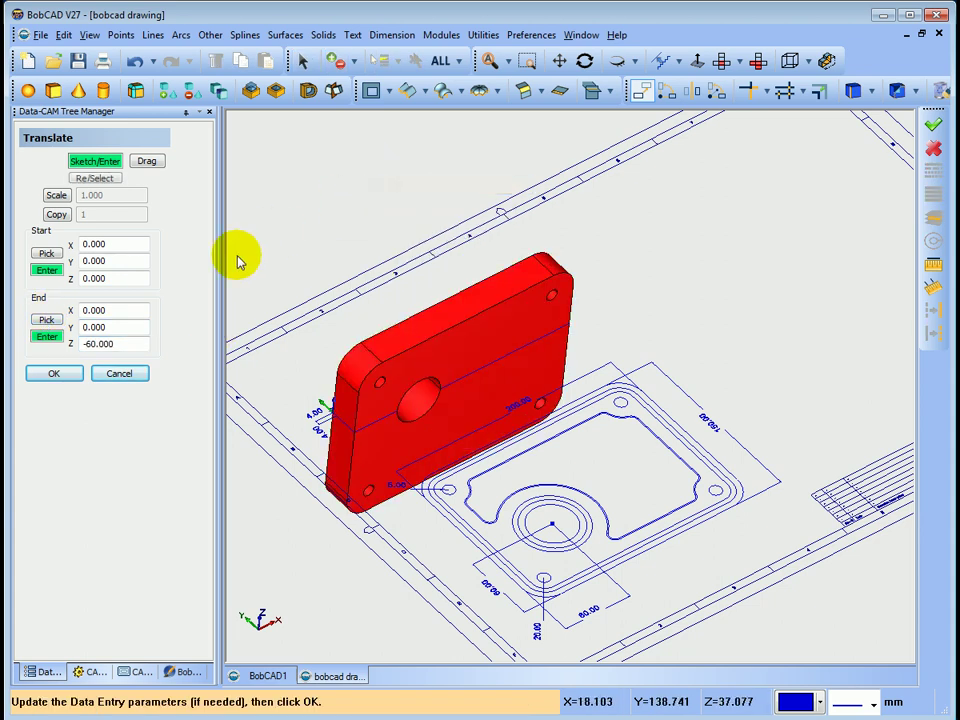
{"action": "left_click", "coordinate": [54, 373]}
{"action": "left_click", "coordinate": [119, 373]}
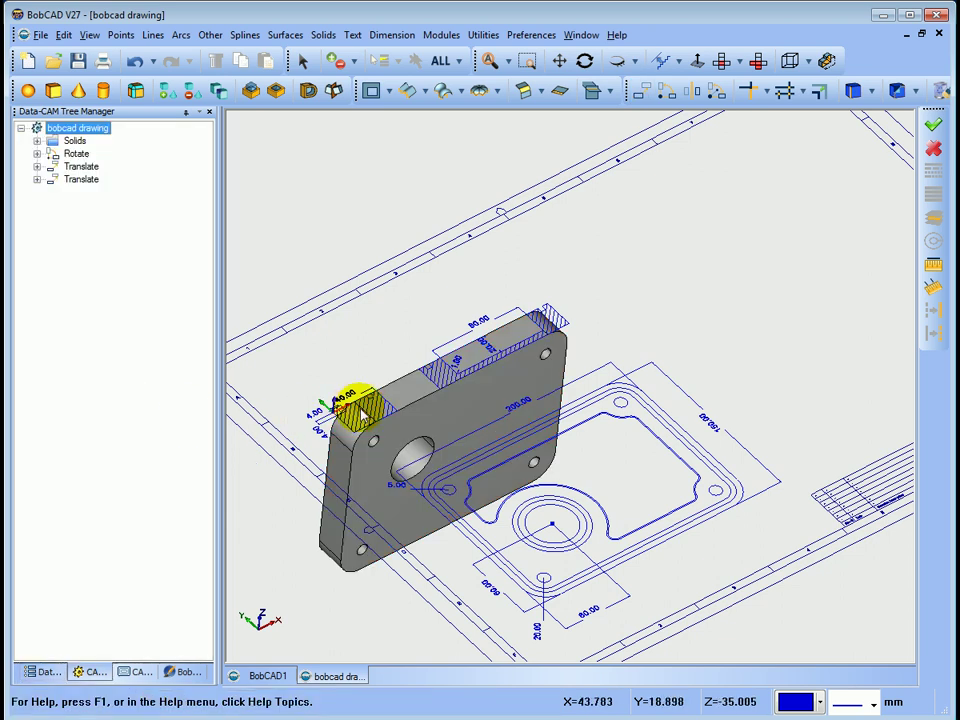
{"action": "mouse_move", "coordinate": [349, 401]}
{"action": "middle_mouse_down"}
{"action": "mouse_move", "coordinate": [369, 422]}
{"action": "mouse_move", "coordinate": [392, 424]}
{"action": "mouse_move", "coordinate": [390, 410]}
{"action": "mouse_move", "coordinate": [332, 392]}
{"action": "mouse_move", "coordinate": [357, 402]}
{"action": "mouse_move", "coordinate": [352, 417]}
{"action": "mouse_move", "coordinate": [461, 436]}
{"action": "mouse_move", "coordinate": [497, 429]}
{"action": "mouse_move", "coordinate": [373, 413]}
{"action": "mouse_move", "coordinate": [334, 398]}
{"action": "mouse_move", "coordinate": [341, 386]}
{"action": "middle_mouse_up"}
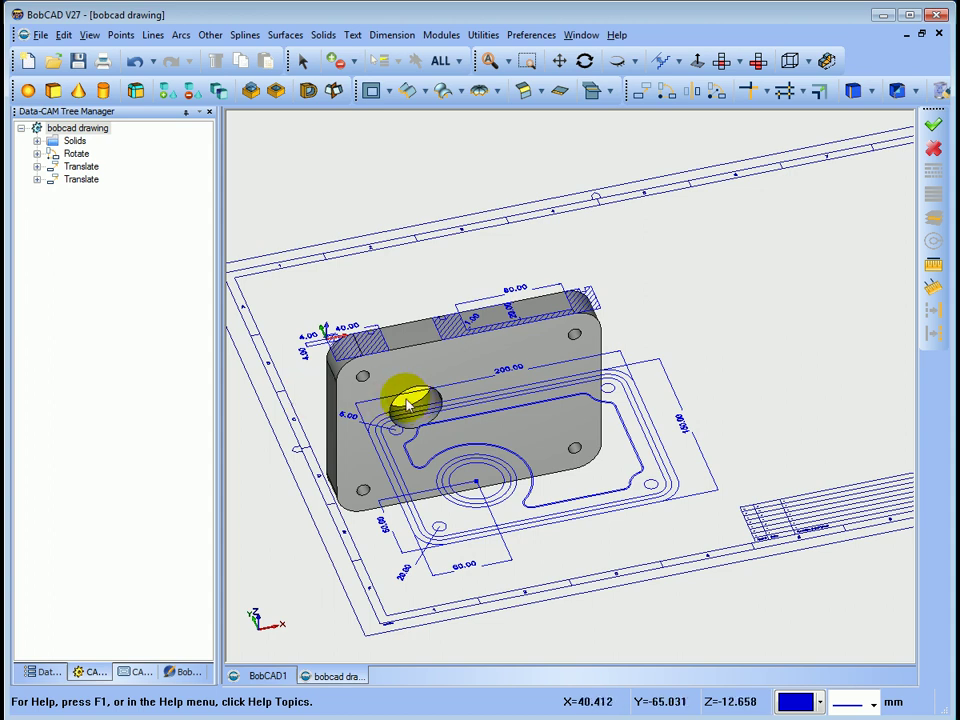
{"action": "middle_click_drag", "start_coordinate": [408, 403], "coordinate": [425, 403]}
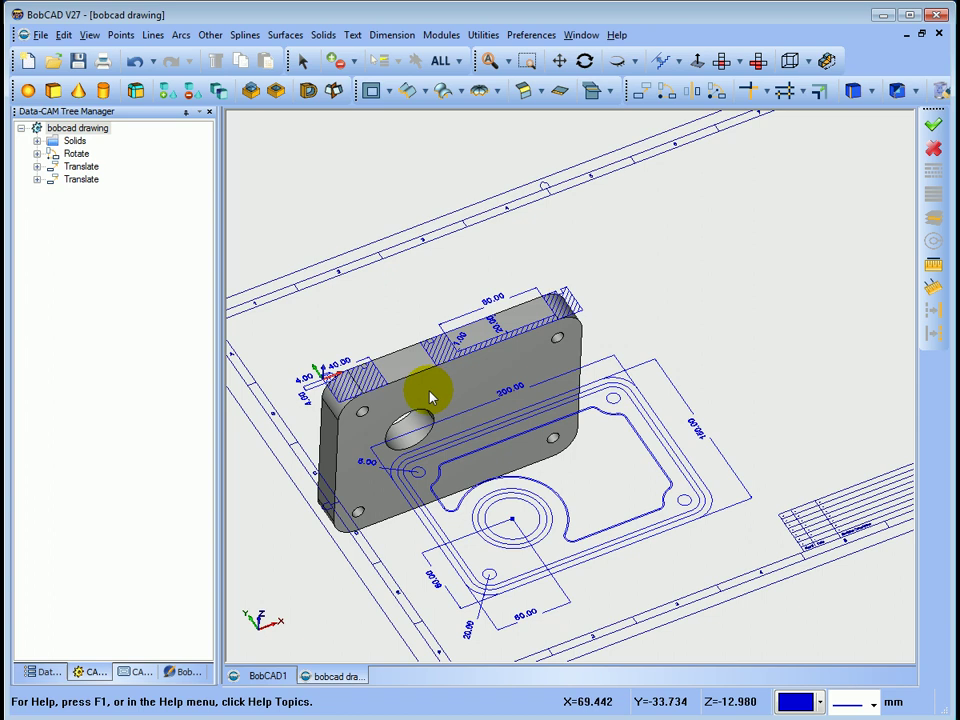
{"action": "left_click", "coordinate": [638, 100]}
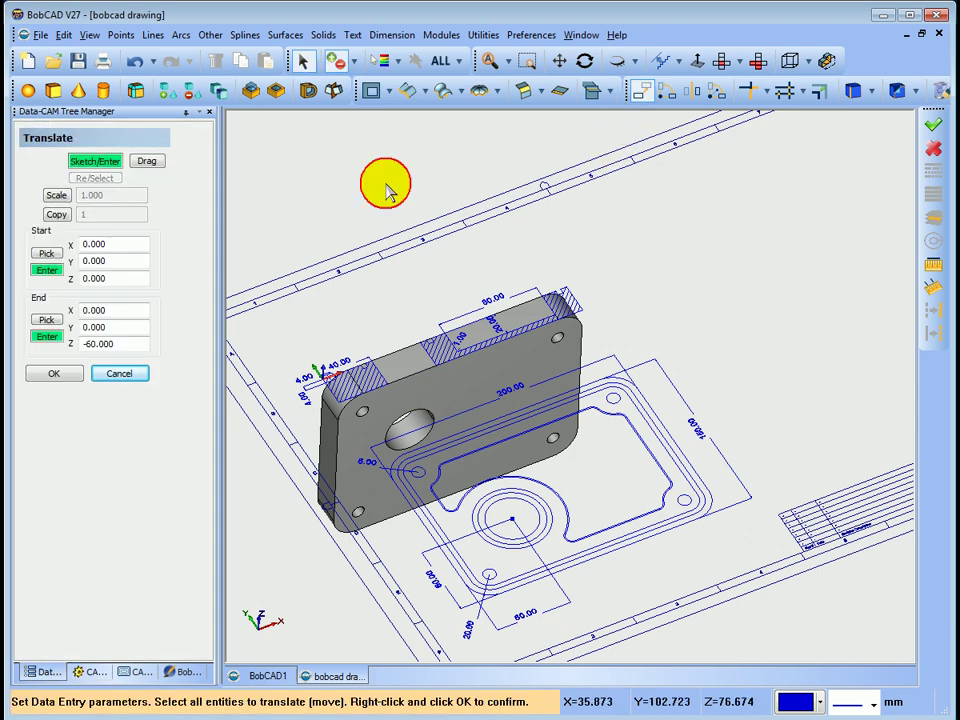
{"action": "left_click", "coordinate": [119, 373]}
- Rotate the solid part 90 degrees around the Y axis about the origin X 0, Y 0, Z 0
{"action": "left_click", "coordinate": [665, 93]}
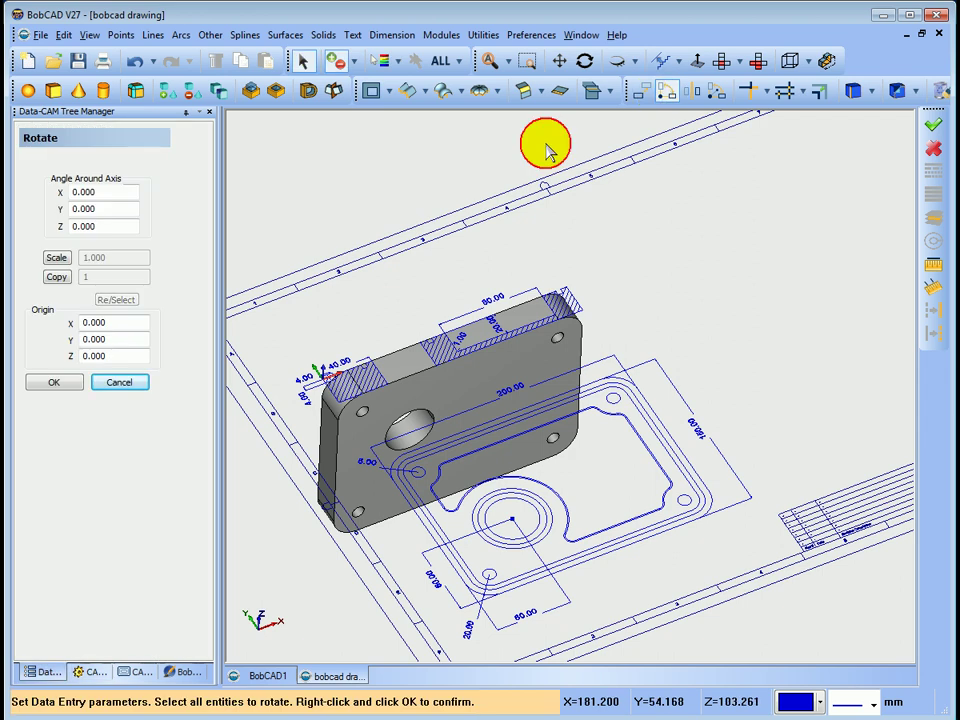
{"action": "double_click", "coordinate": [109, 209]}
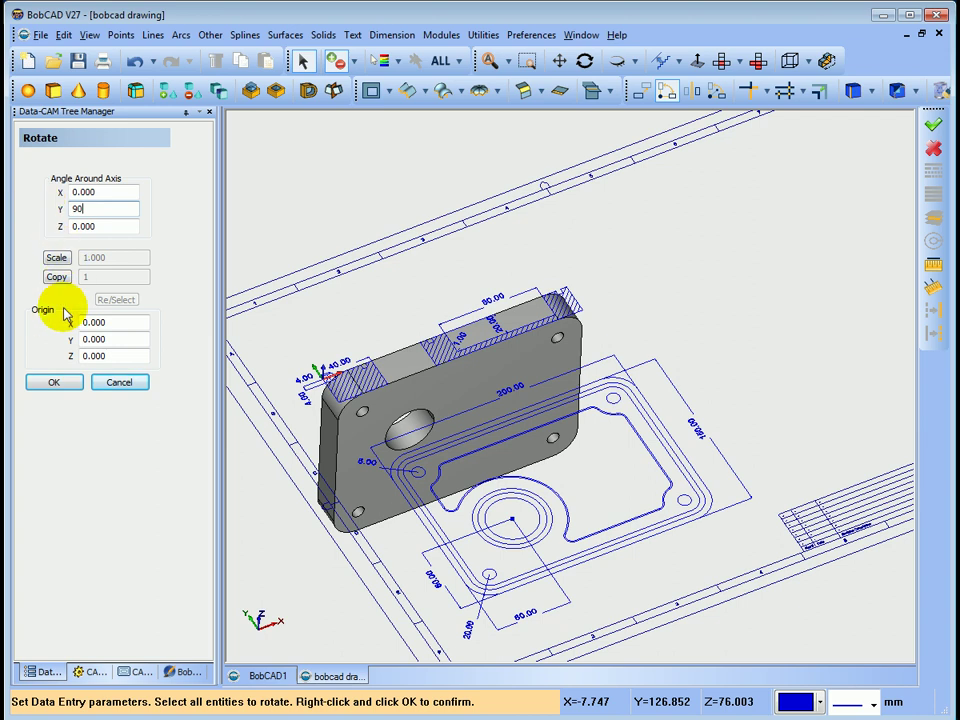
{"action": "left_click", "coordinate": [460, 400]}
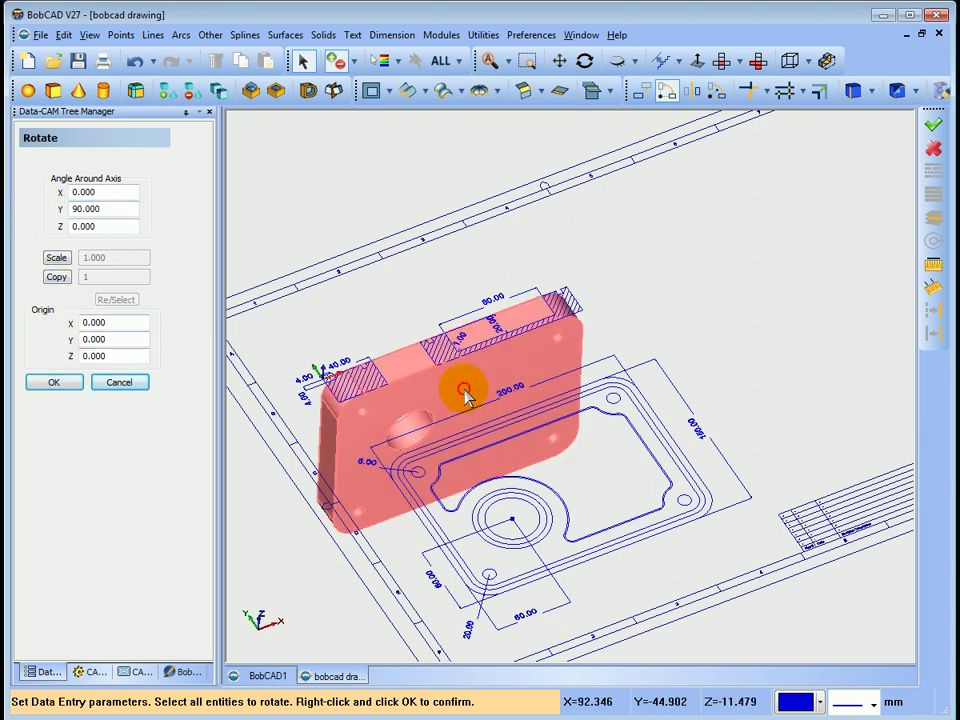
{"action": "right_click", "coordinate": [348, 191]}
{"action": "left_click", "coordinate": [368, 196]}
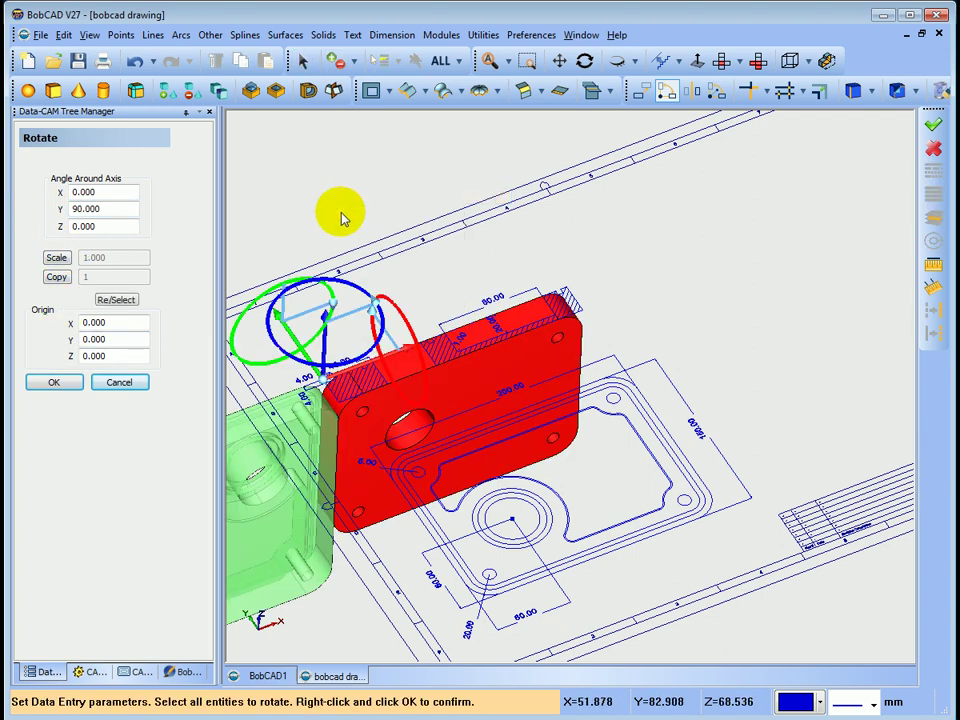
{"action": "scroll", "coordinate": [325, 240], "scroll_direction": "down", "scroll_amount": 2}
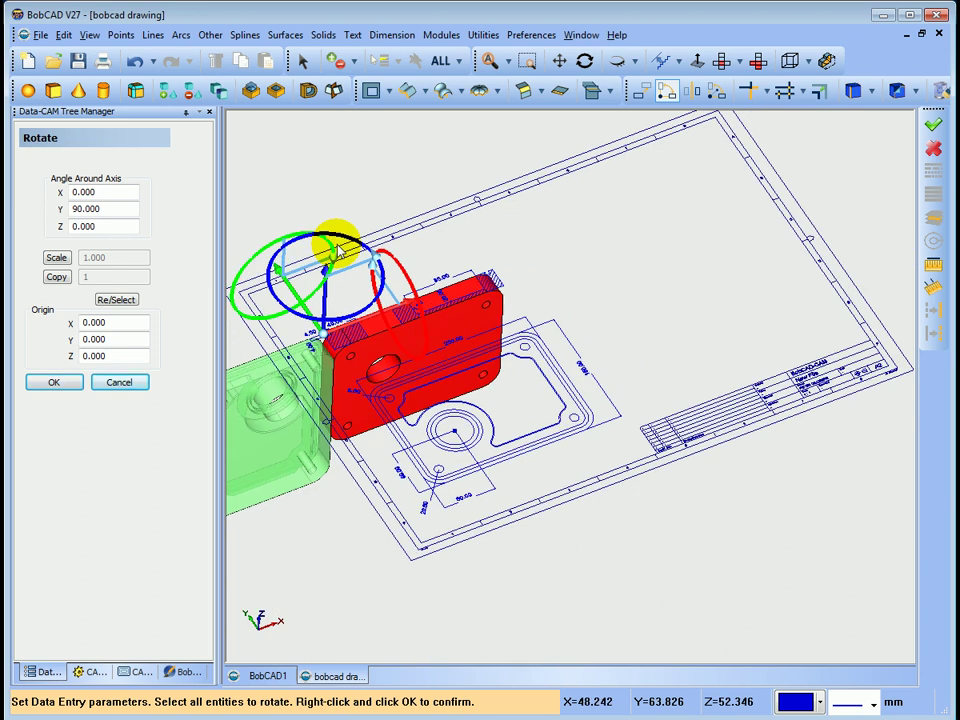
{"action": "scroll", "coordinate": [253, 300], "scroll_direction": "up", "scroll_amount": 3}
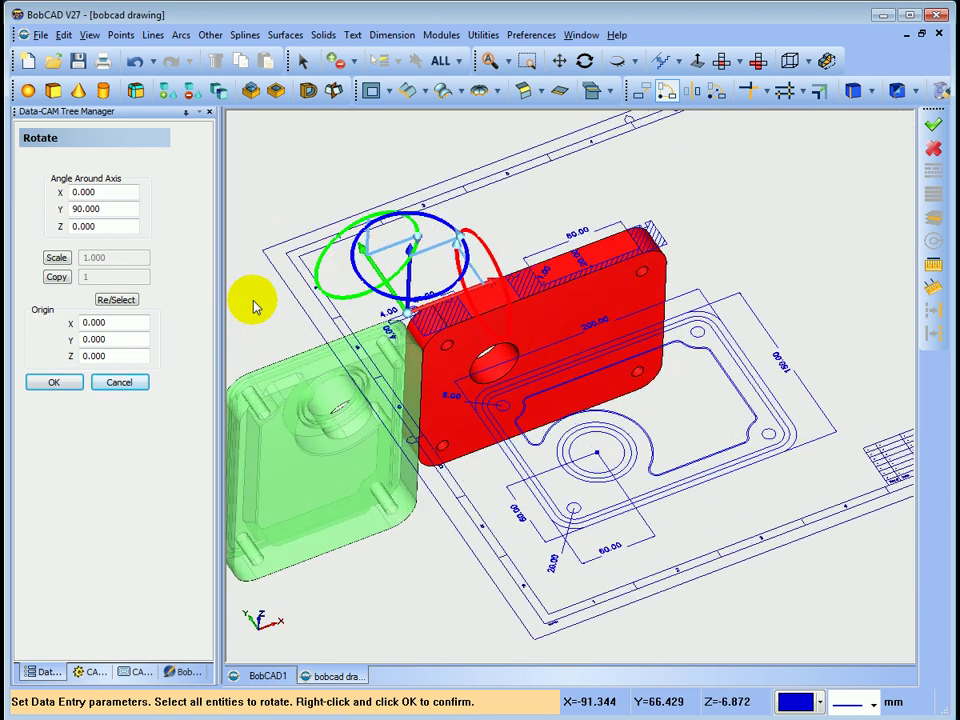
{"action": "scroll", "coordinate": [253, 306], "scroll_direction": "up", "scroll_amount": 2}
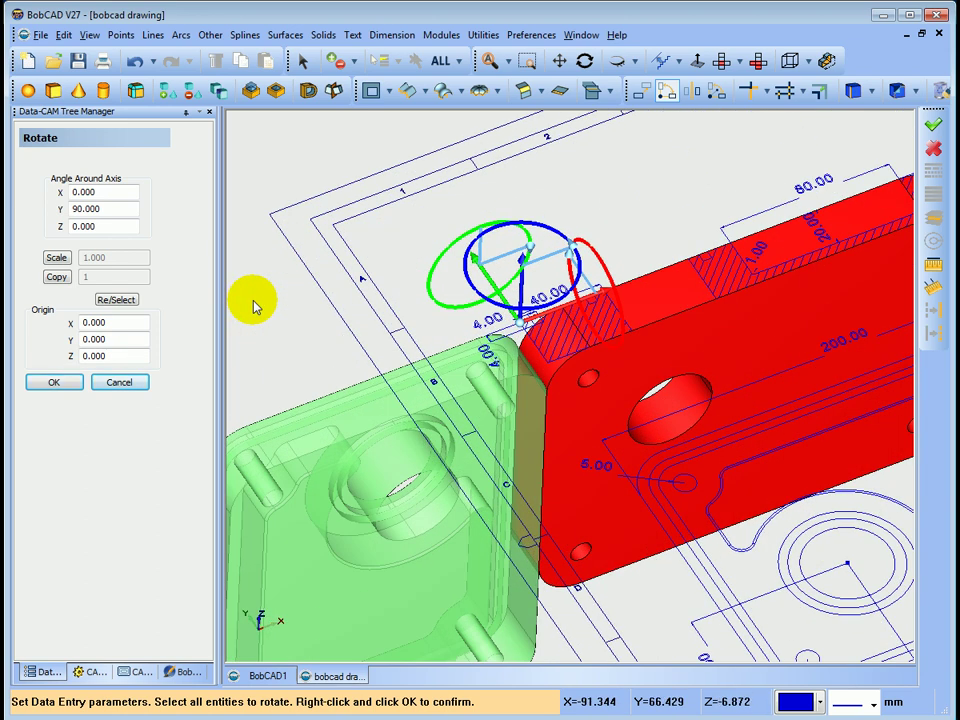
{"action": "scroll", "coordinate": [253, 305], "scroll_direction": "down", "scroll_amount": 3}
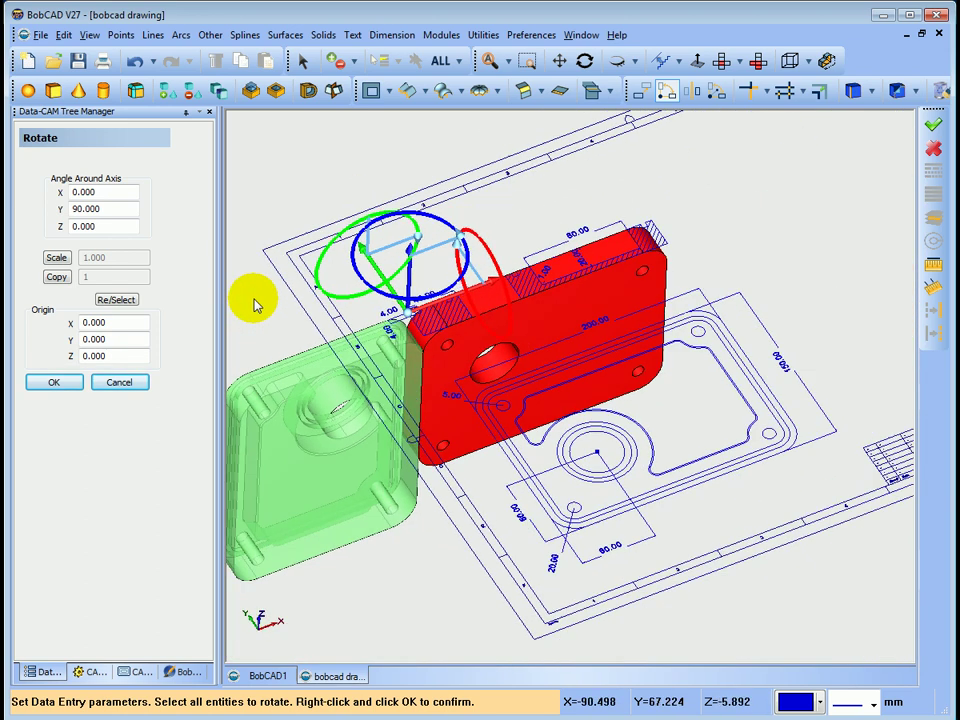
{"action": "left_click", "coordinate": [53, 383]}
{"action": "left_click", "coordinate": [117, 384]}
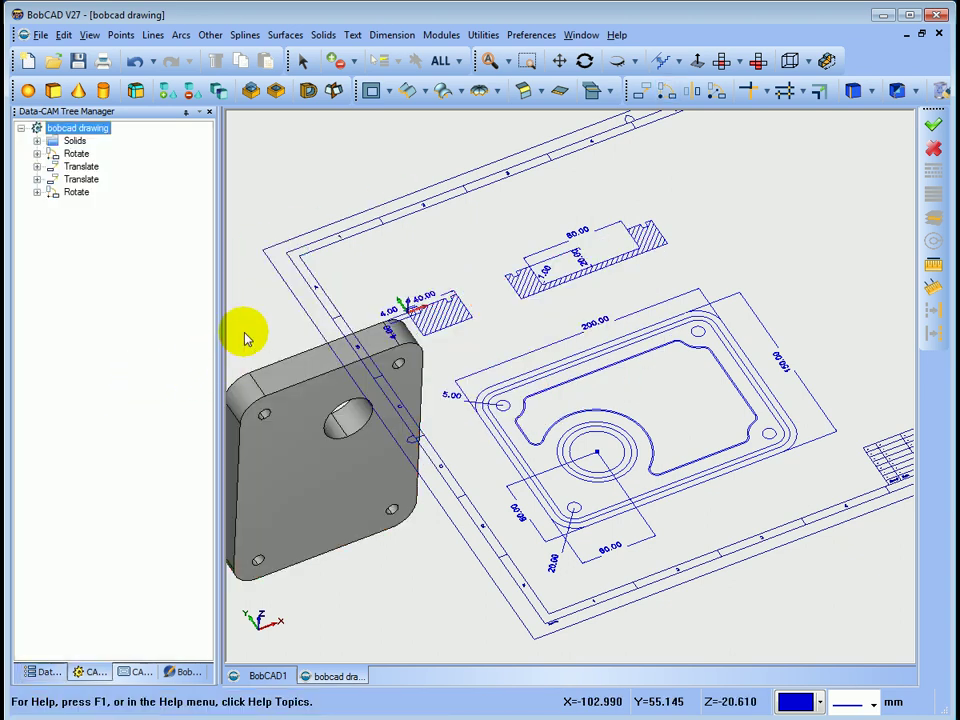
- Translate the solid part from start X 150, Y 0, Z 0 to end X 0, Y 0, Z 0
{"action": "mouse_move", "coordinate": [369, 392]}
{"action": "middle_mouse_down"}
{"action": "mouse_move", "coordinate": [369, 407]}
{"action": "mouse_move", "coordinate": [387, 400]}
{"action": "mouse_move", "coordinate": [343, 381]}
{"action": "mouse_move", "coordinate": [360, 388]}
{"action": "middle_mouse_up"}
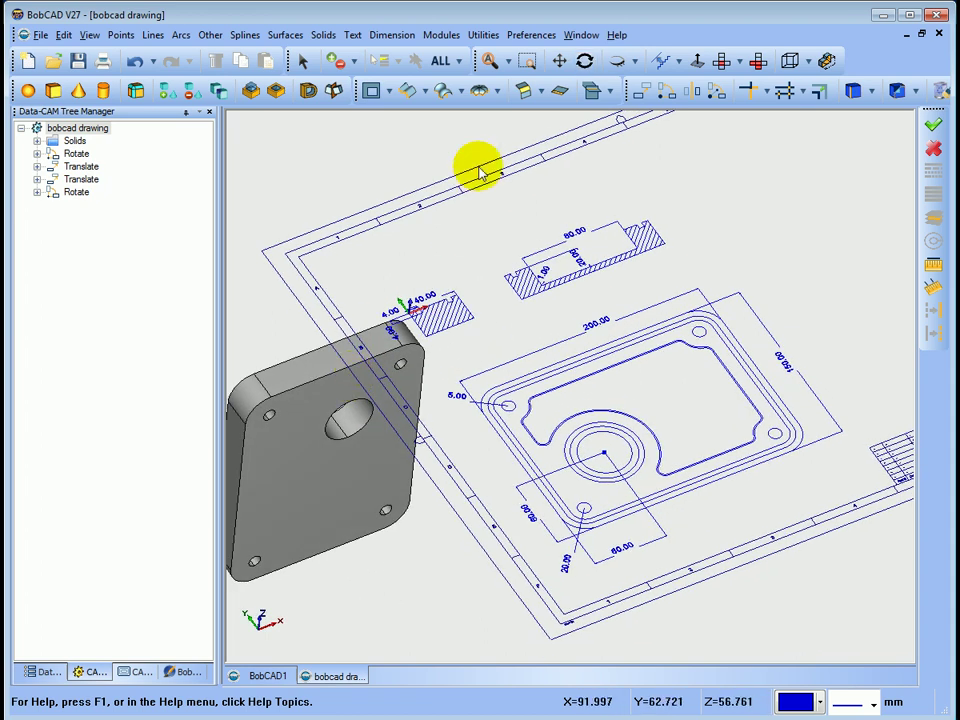
{"action": "left_click", "coordinate": [643, 92]}
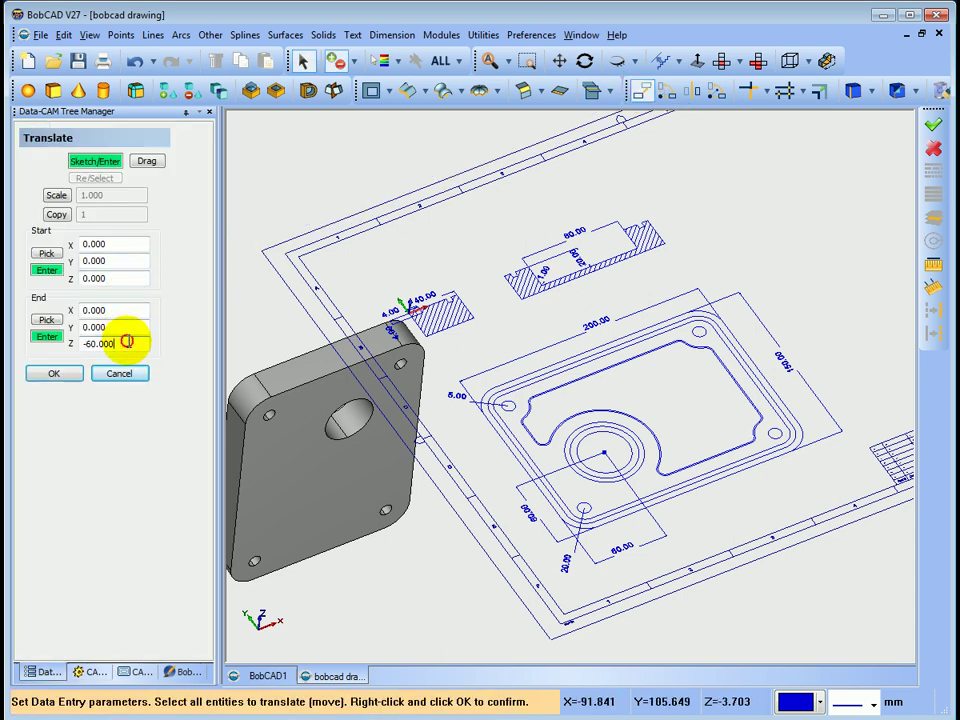
{"action": "left_click_drag", "start_coordinate": [127, 342], "coordinate": [36, 340]}
{"action": "type", "text": "0"}
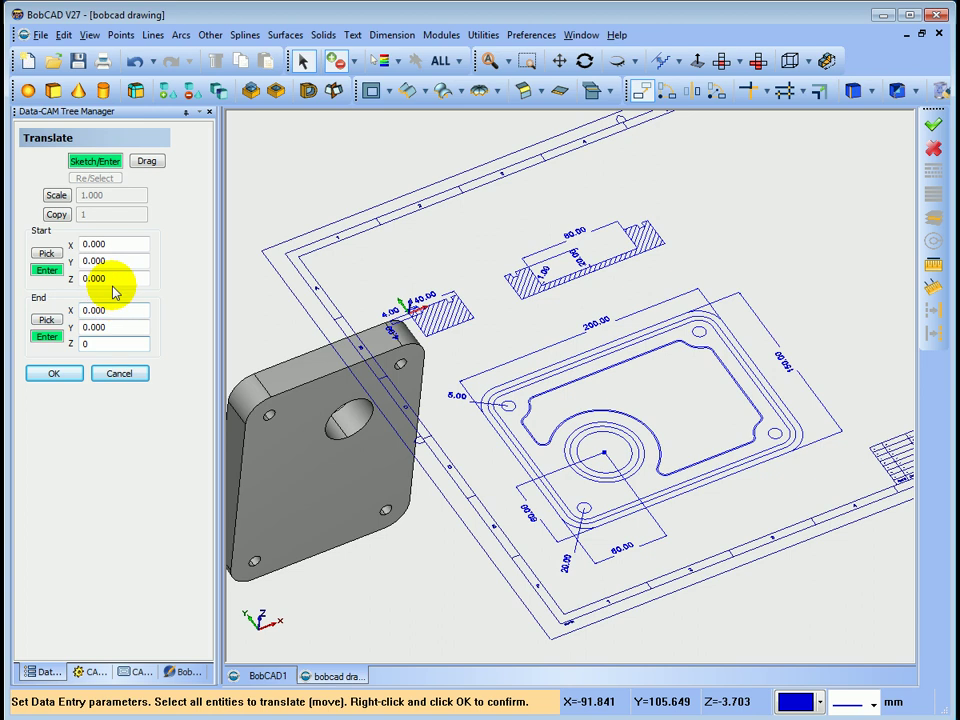
{"action": "left_click_drag", "start_coordinate": [116, 246], "coordinate": [73, 246]}
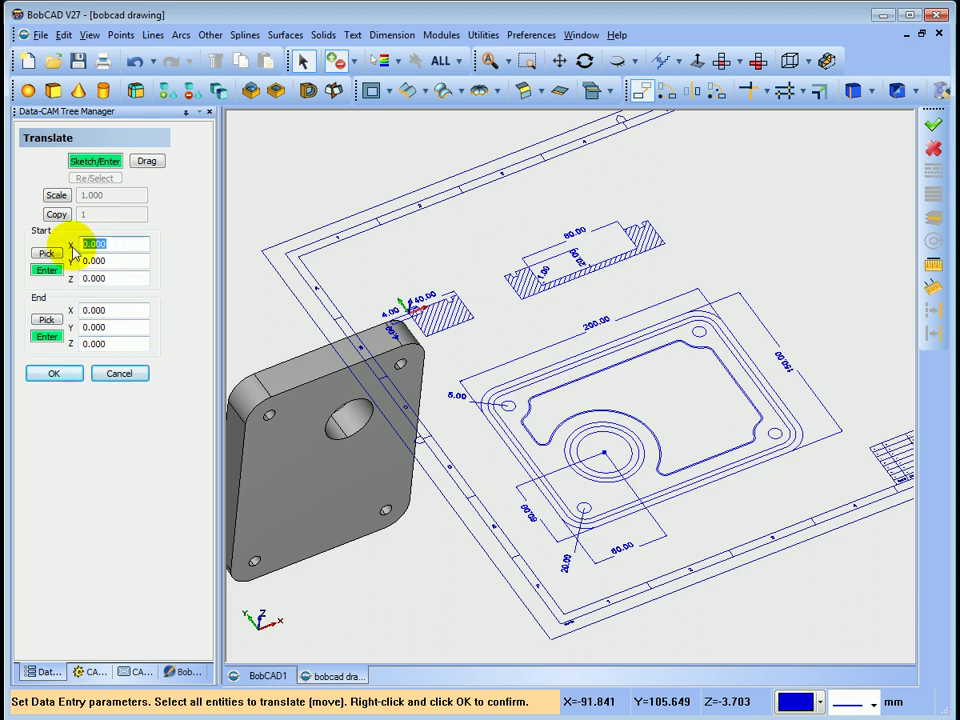
{"action": "type", "text": "150"}
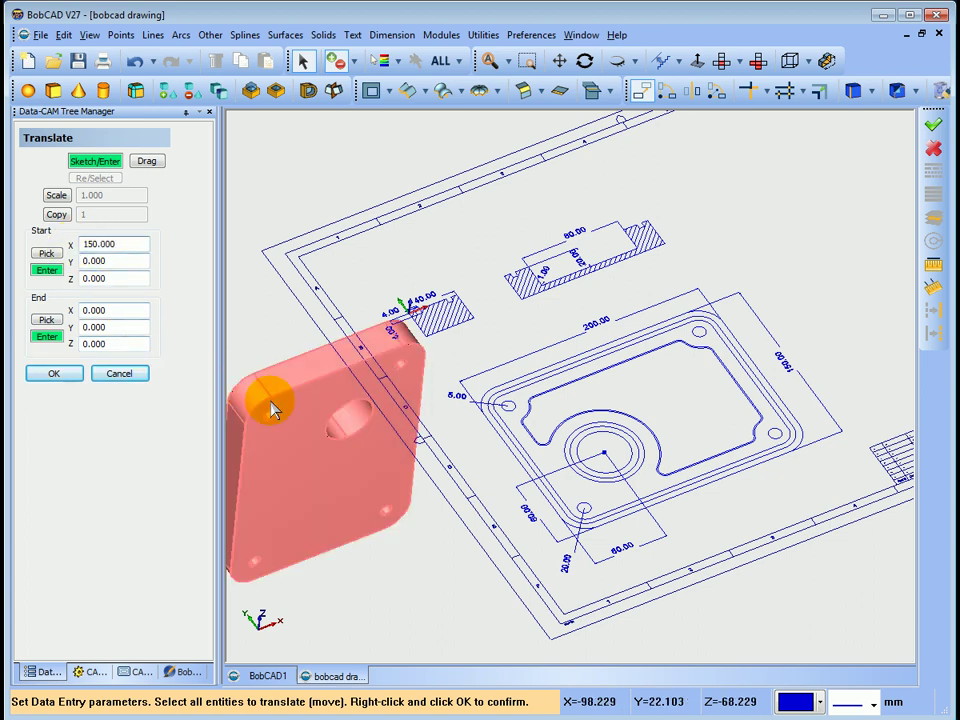
{"action": "left_click", "coordinate": [295, 437]}
{"action": "right_click", "coordinate": [300, 189]}
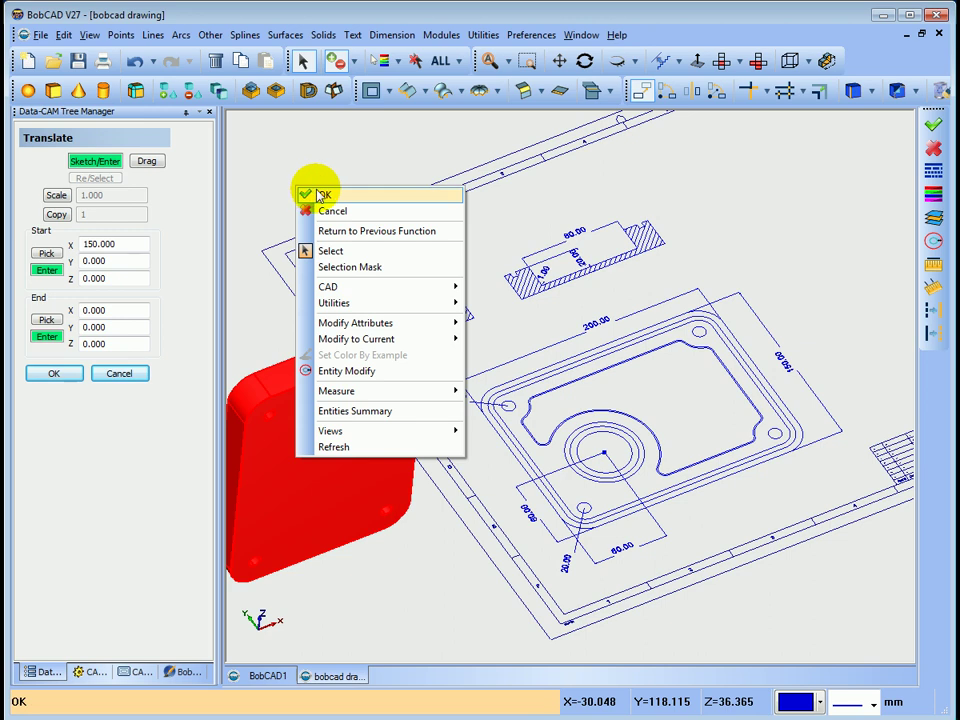
{"action": "left_click", "coordinate": [317, 195]}
{"action": "left_click", "coordinate": [55, 374]}
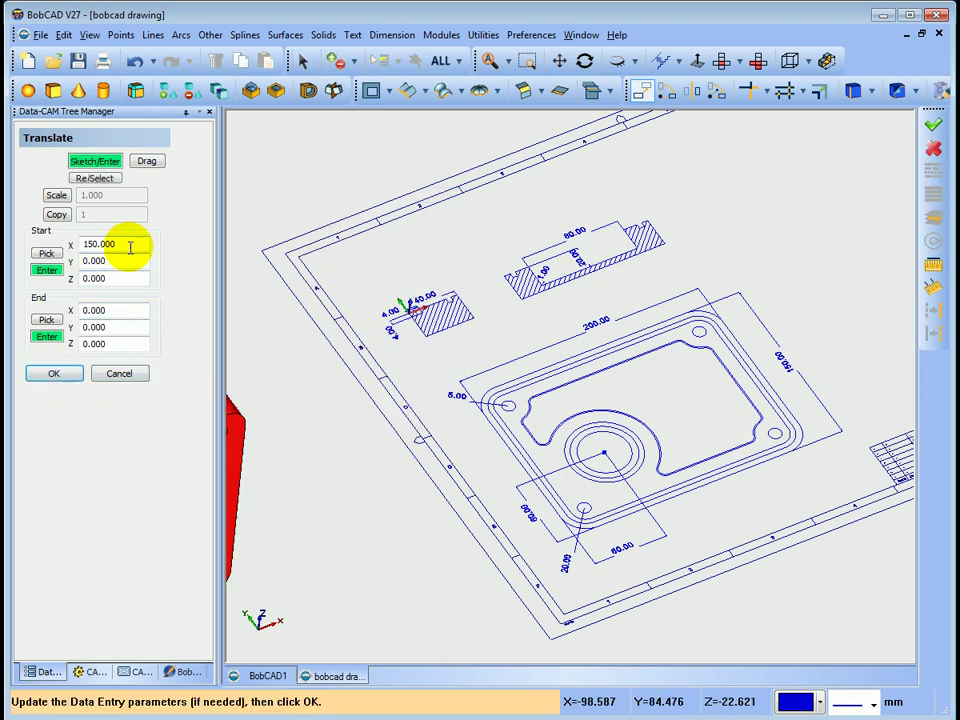
- Change the translation's start X to -150 mm and apply it four times, moving the solid clear of the section views
{"action": "left_click_drag", "start_coordinate": [130, 248], "coordinate": [70, 243]}
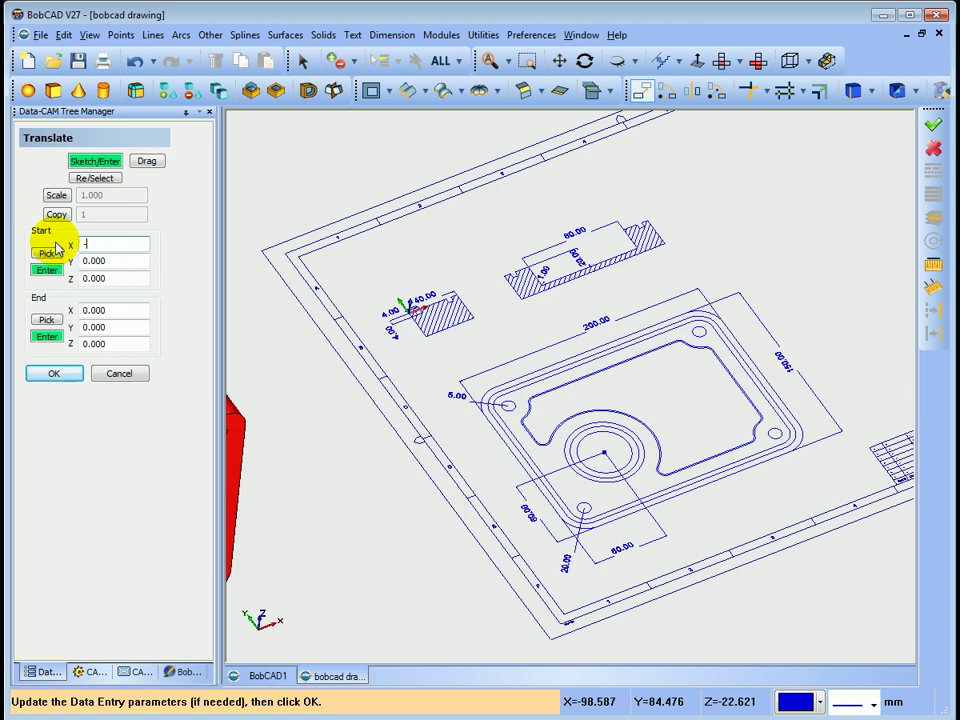
{"action": "type", "text": "-150"}
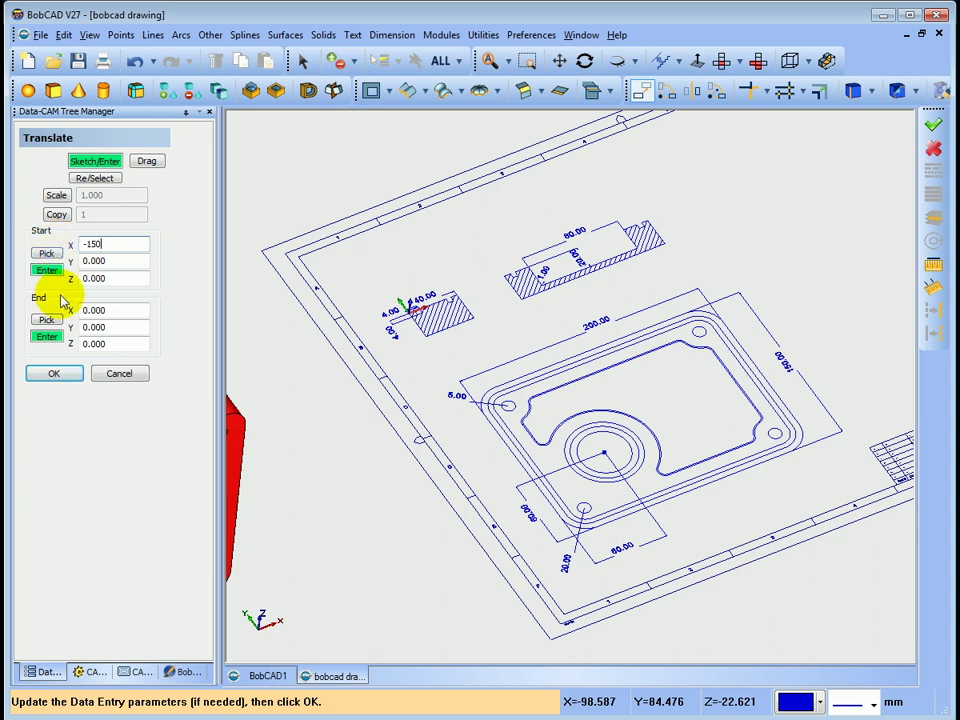
{"action": "left_click", "coordinate": [60, 376]}
{"action": "left_click", "coordinate": [57, 376]}
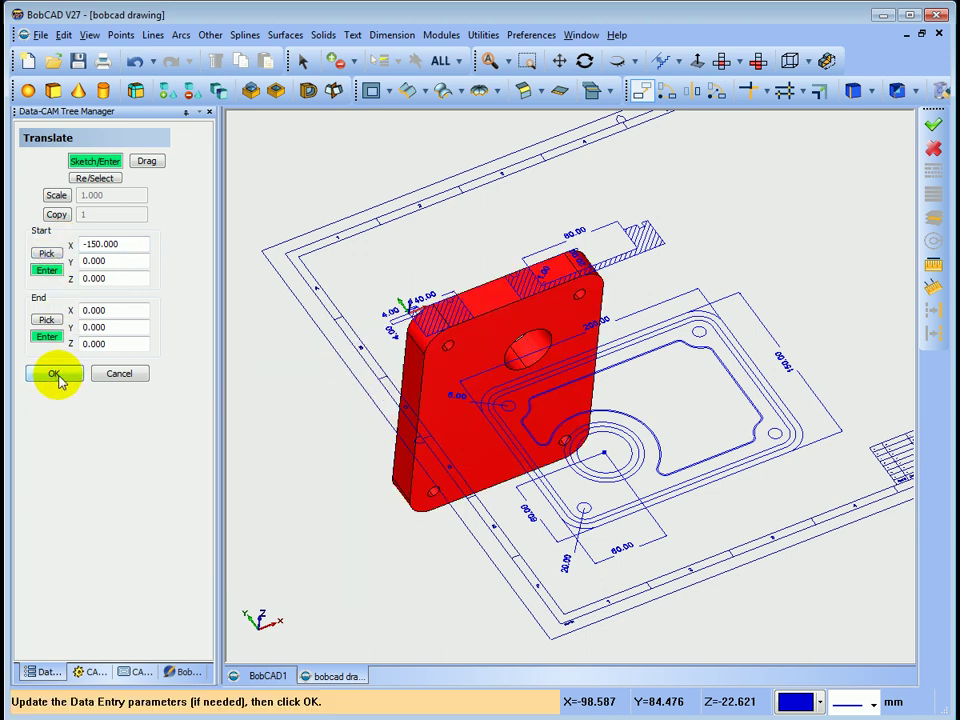
{"action": "left_click", "coordinate": [57, 376]}
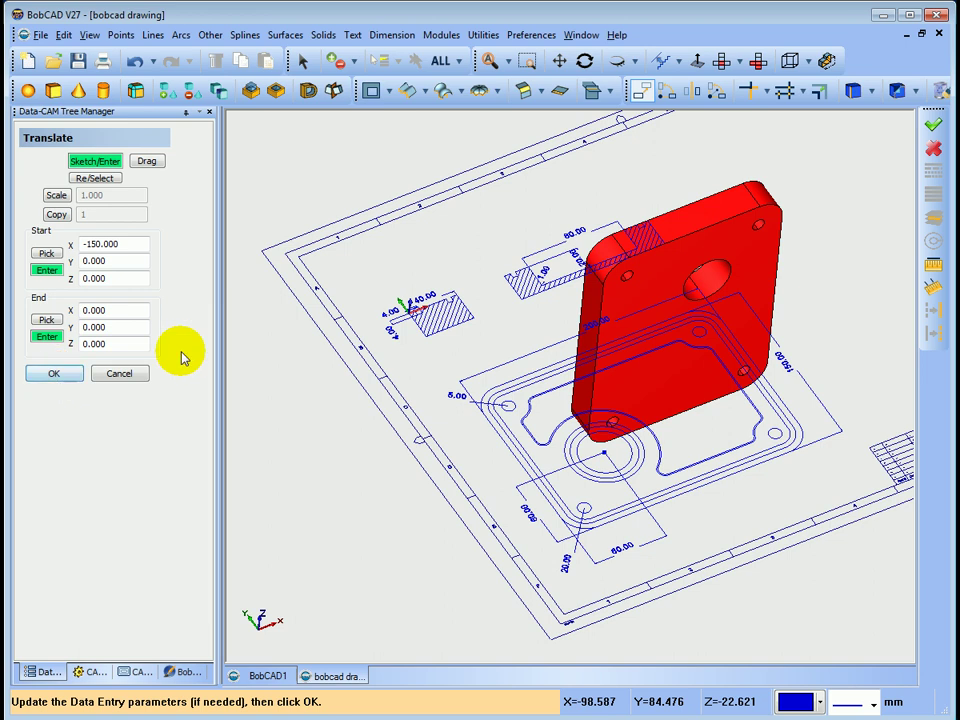
{"action": "left_click", "coordinate": [721, 61]}
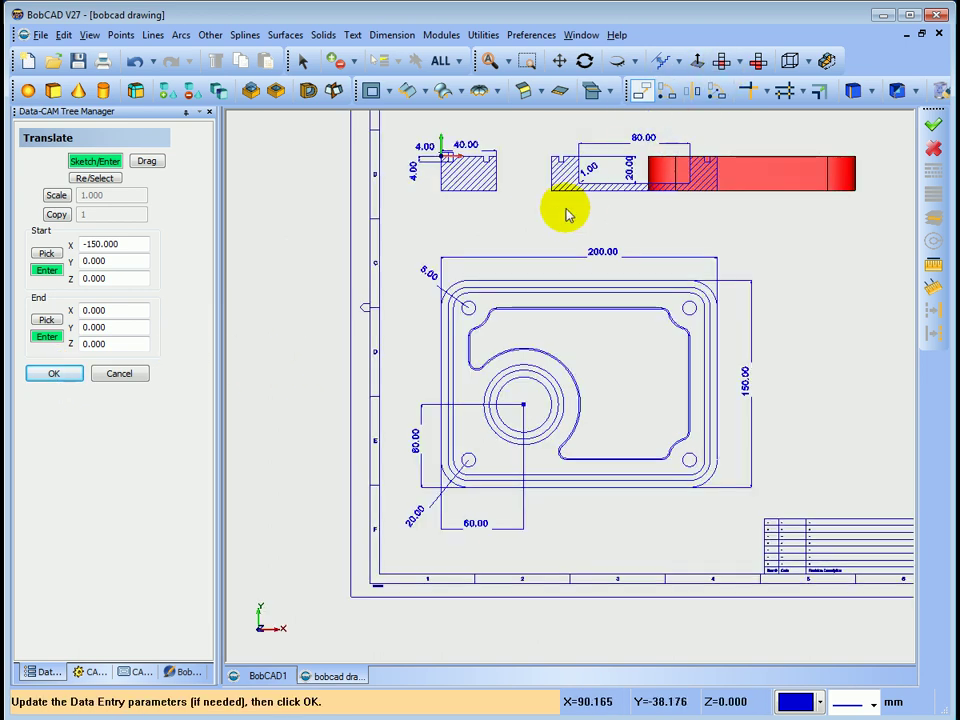
{"action": "left_click", "coordinate": [492, 60]}
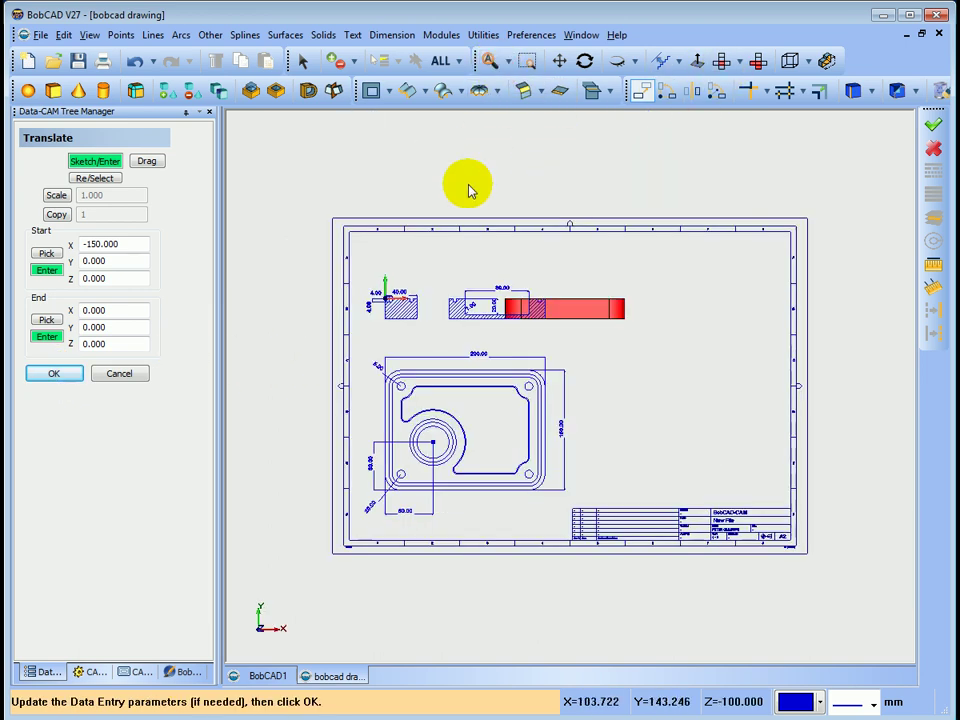
{"action": "left_click", "coordinate": [73, 373]}
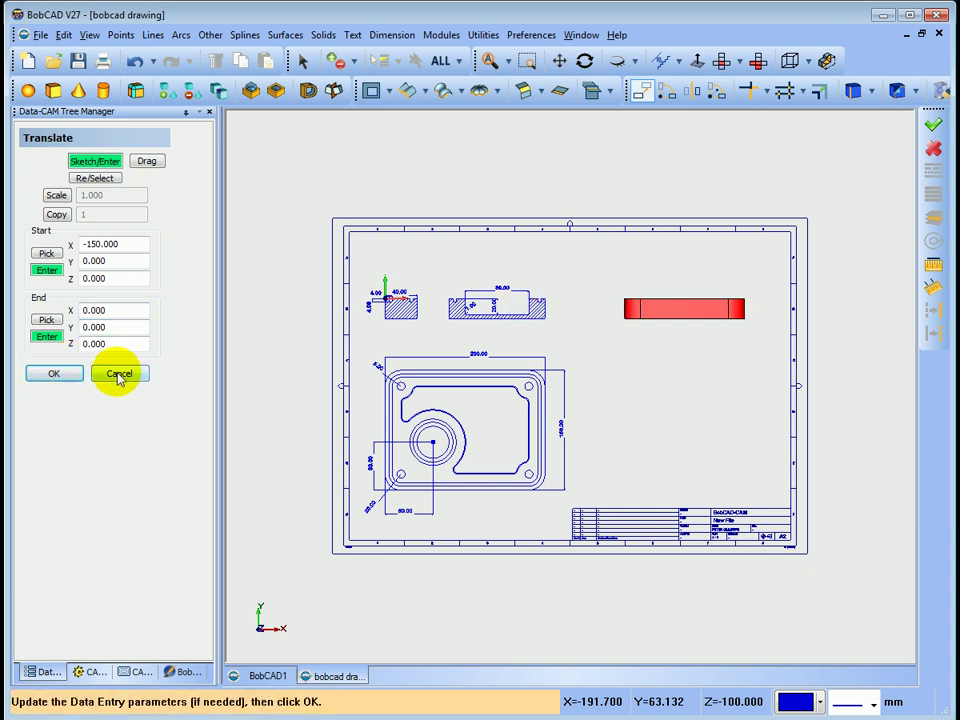
{"action": "left_click", "coordinate": [118, 374]}
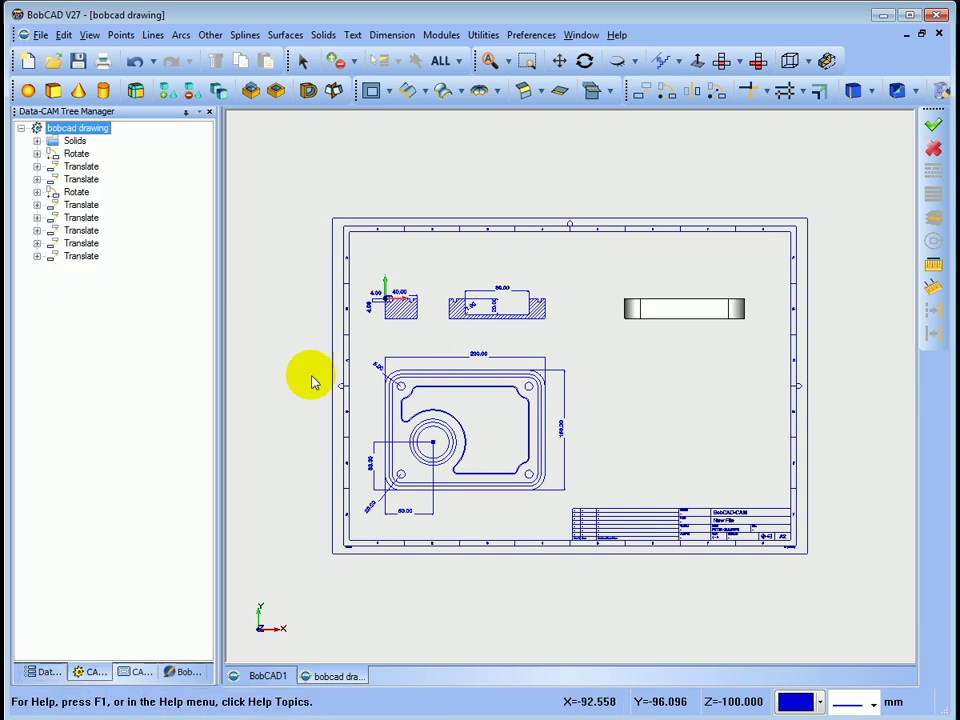
- Translate the solid part from the origin to X 0, Y 0, Z 60 mm
{"action": "mouse_move", "coordinate": [620, 345]}
{"action": "middle_mouse_down"}
{"action": "mouse_move", "coordinate": [649, 349]}
{"action": "mouse_move", "coordinate": [671, 279]}
{"action": "mouse_move", "coordinate": [652, 330]}
{"action": "mouse_move", "coordinate": [561, 300]}
{"action": "mouse_move", "coordinate": [583, 326]}
{"action": "mouse_move", "coordinate": [499, 326]}
{"action": "mouse_move", "coordinate": [514, 321]}
{"action": "middle_mouse_up"}
{"action": "scroll", "coordinate": [465, 395], "scroll_direction": "up", "scroll_amount": 3}
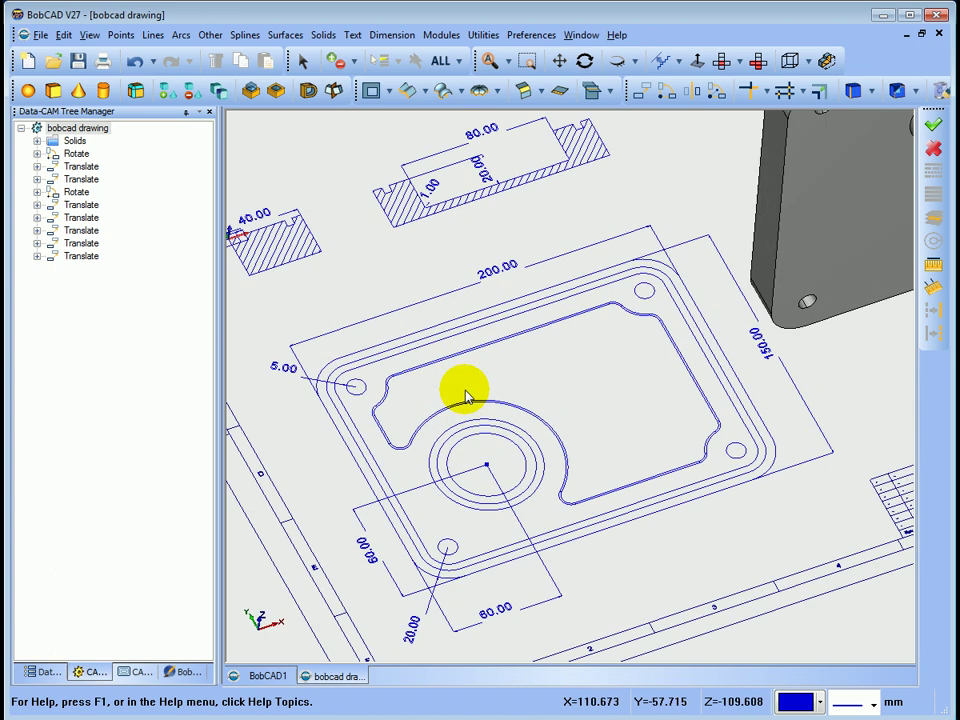
{"action": "scroll", "coordinate": [467, 378], "scroll_direction": "down", "scroll_amount": 5}
{"action": "middle_click_drag", "start_coordinate": [524, 368], "coordinate": [613, 338]}
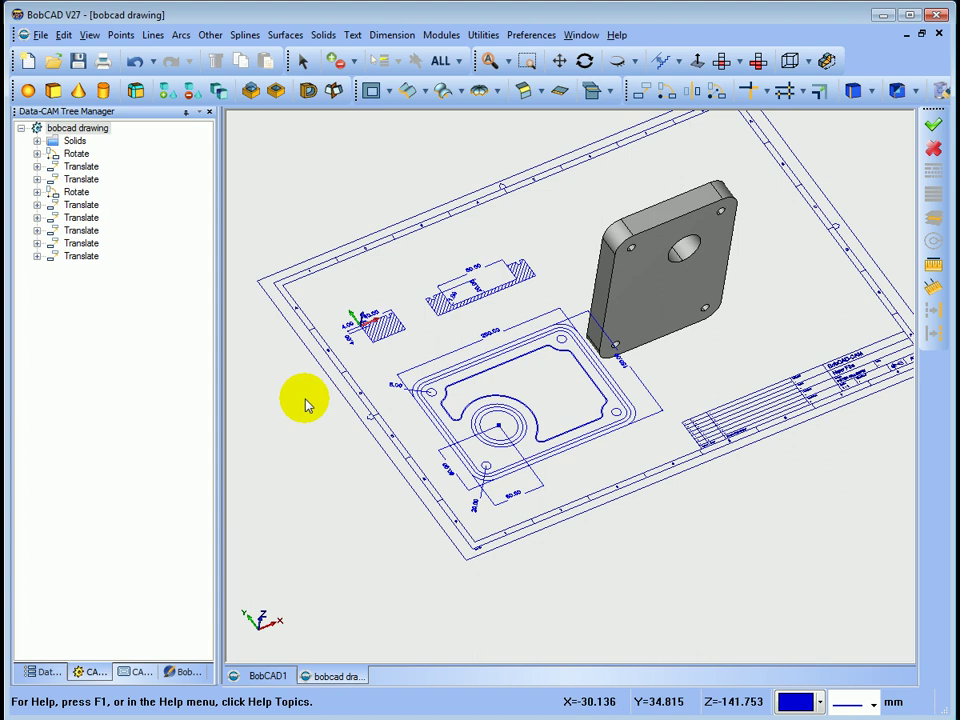
{"action": "left_click", "coordinate": [643, 91]}
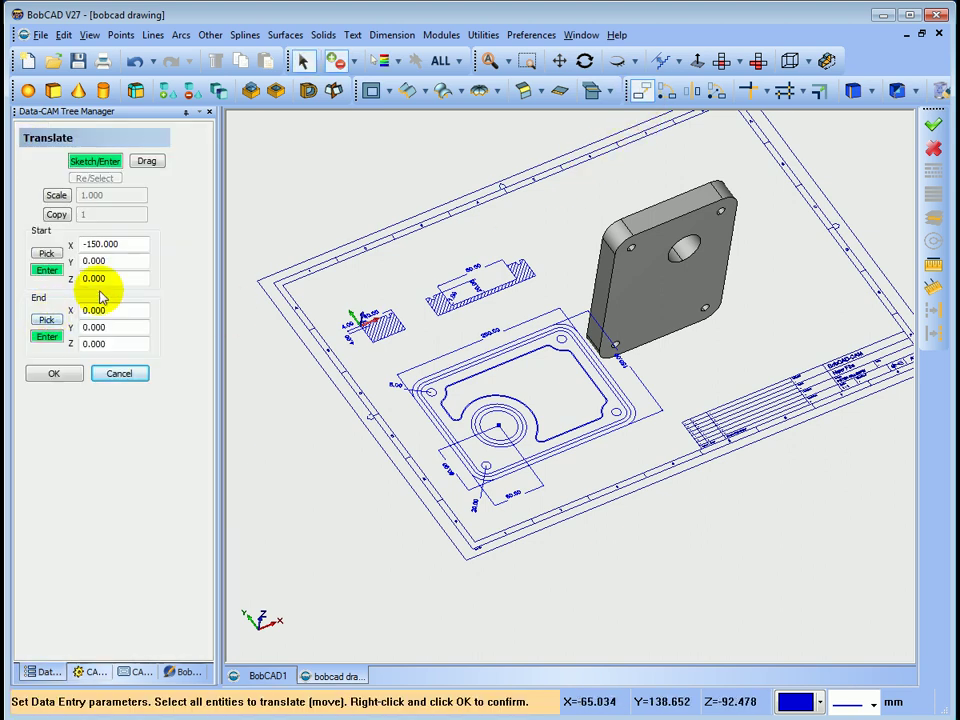
{"action": "double_click", "coordinate": [143, 245]}
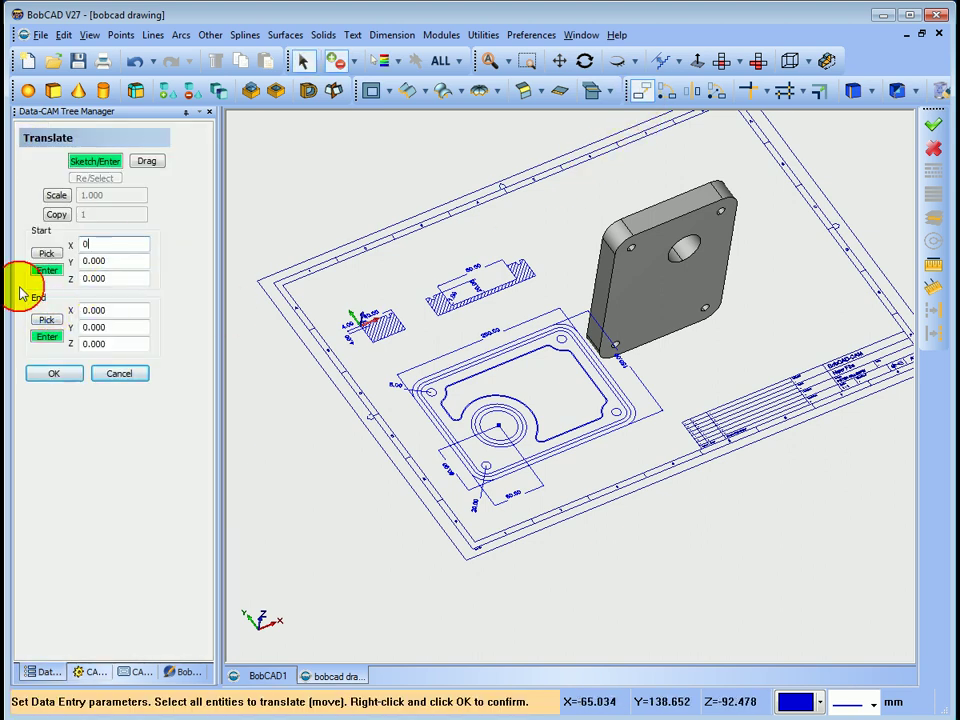
{"action": "left_click", "coordinate": [49, 340]}
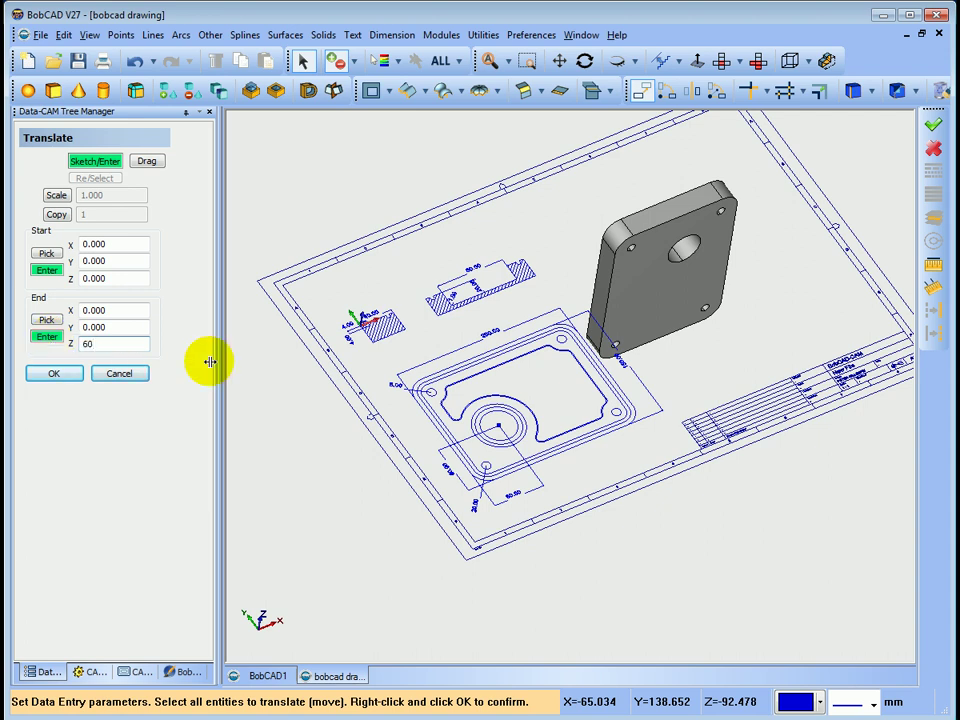
{"action": "left_click", "coordinate": [634, 262]}
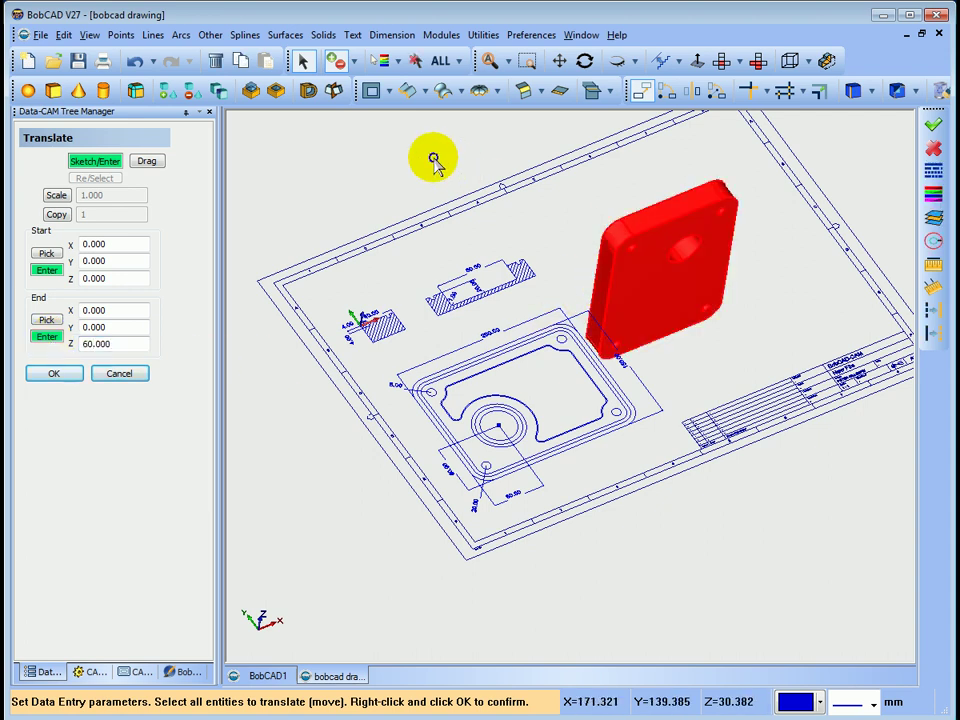
{"action": "right_click", "coordinate": [433, 160]}
{"action": "left_click", "coordinate": [446, 164]}
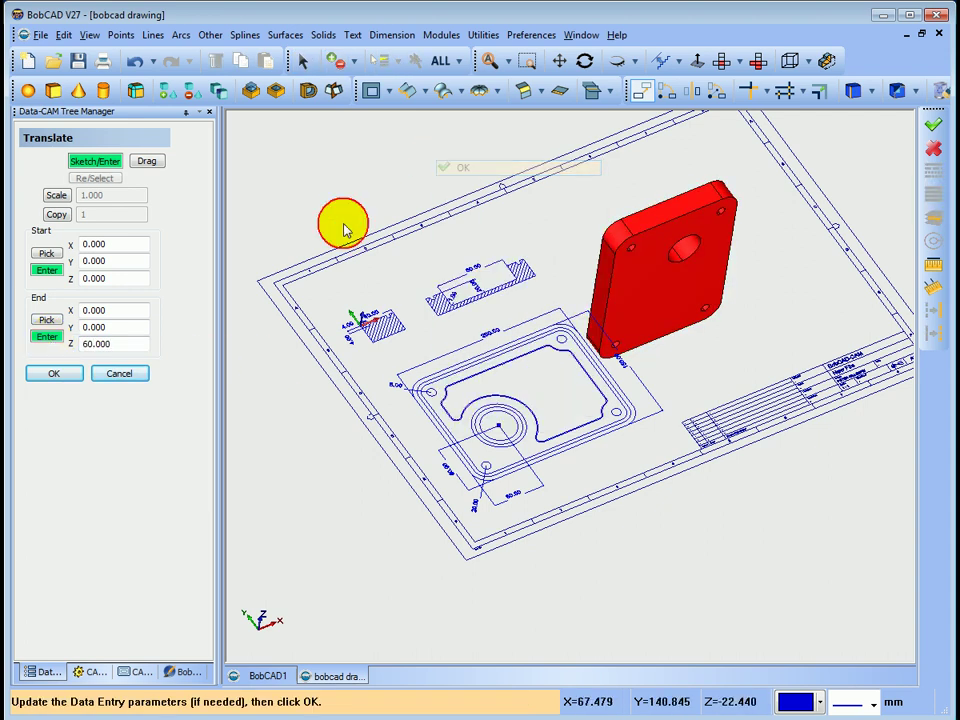
{"action": "left_click", "coordinate": [52, 372]}
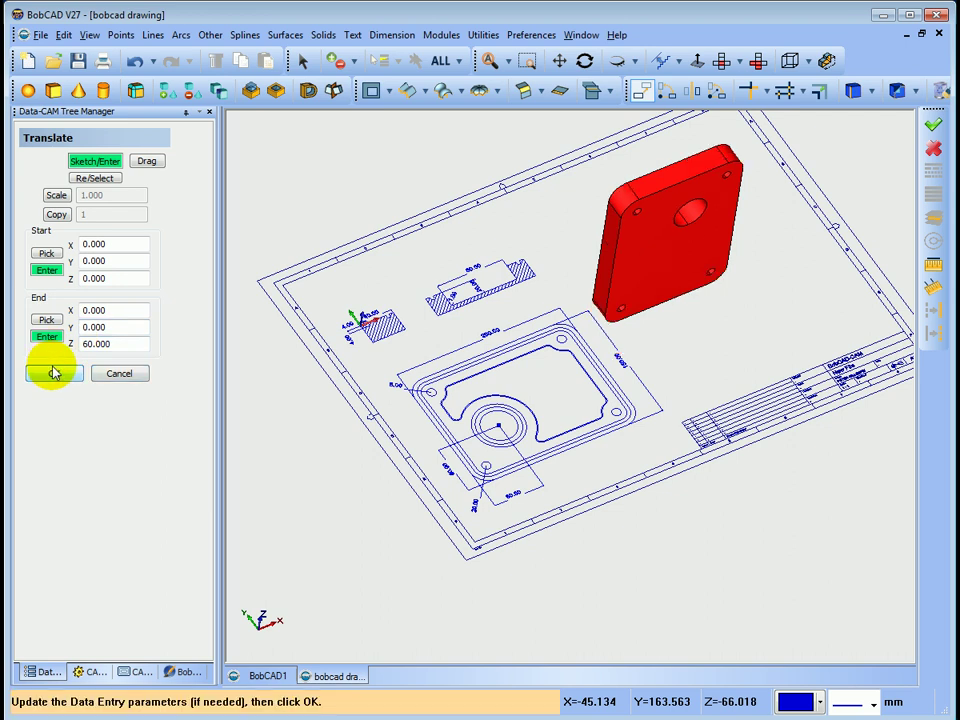
- Generate the section wireframe of the repositioned solid on the Top (X/Y) plane at distance 0
{"action": "left_click", "coordinate": [122, 375]}
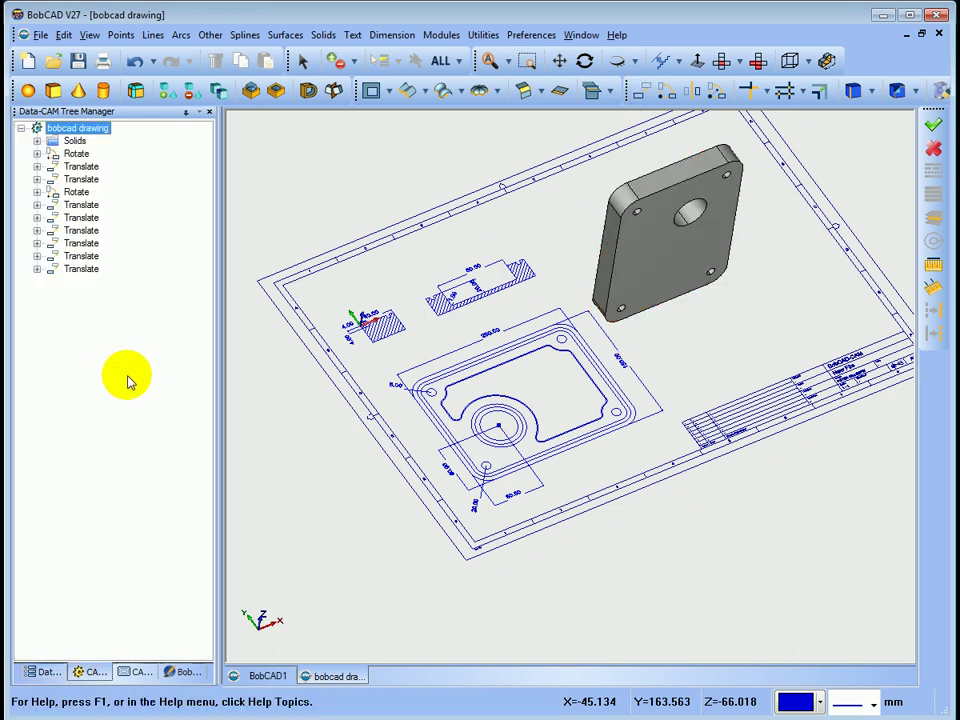
{"action": "left_click", "coordinate": [826, 62]}
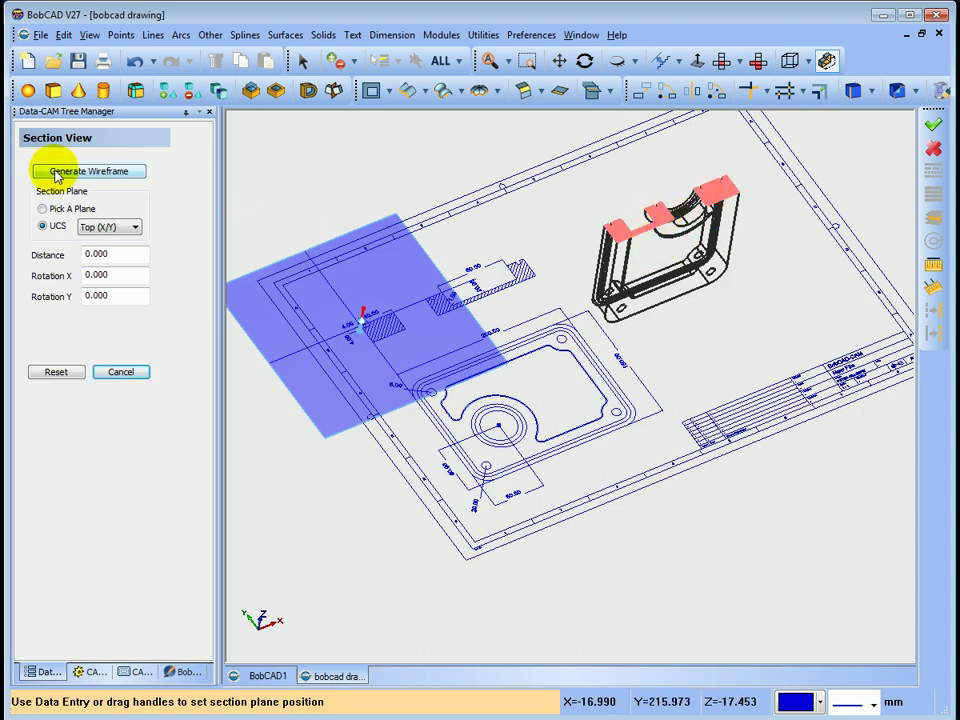
{"action": "left_click", "coordinate": [55, 173]}
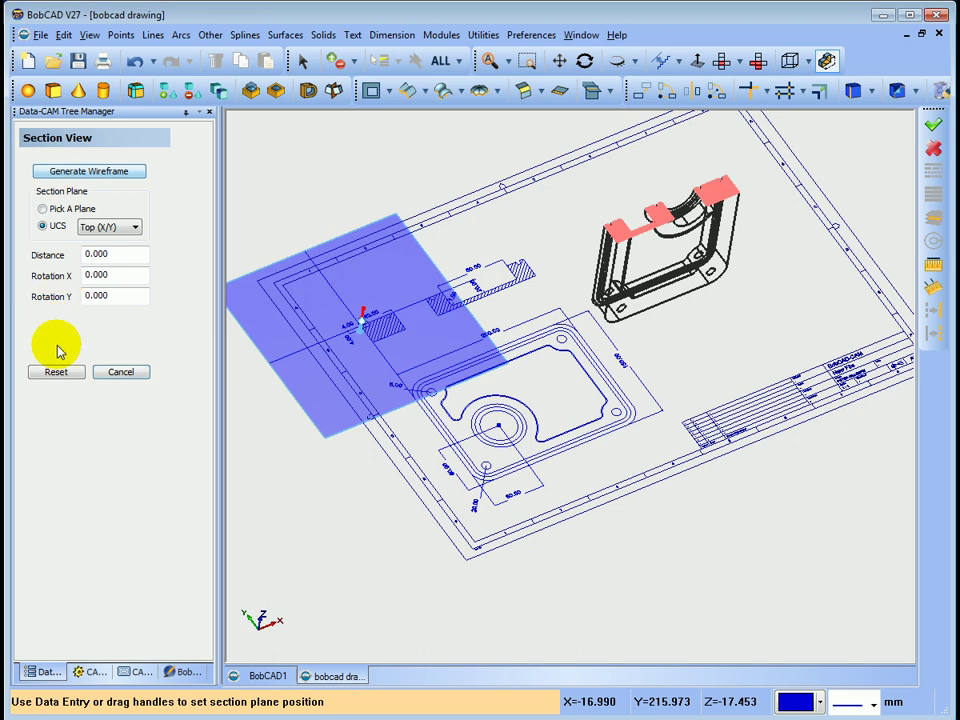
{"action": "left_click", "coordinate": [119, 373]}
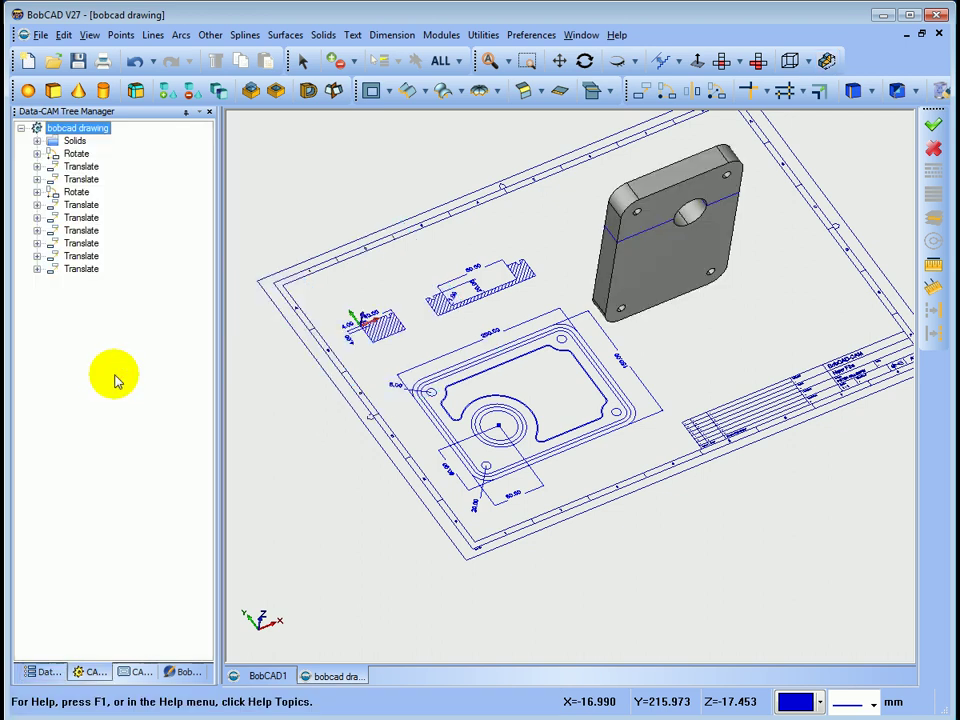
- Blank the solid part so only its section outlines and the drawing sheet are shown
{"action": "left_click", "coordinate": [637, 63]}
{"action": "left_click", "coordinate": [638, 81]}
{"action": "left_click", "coordinate": [645, 260]}
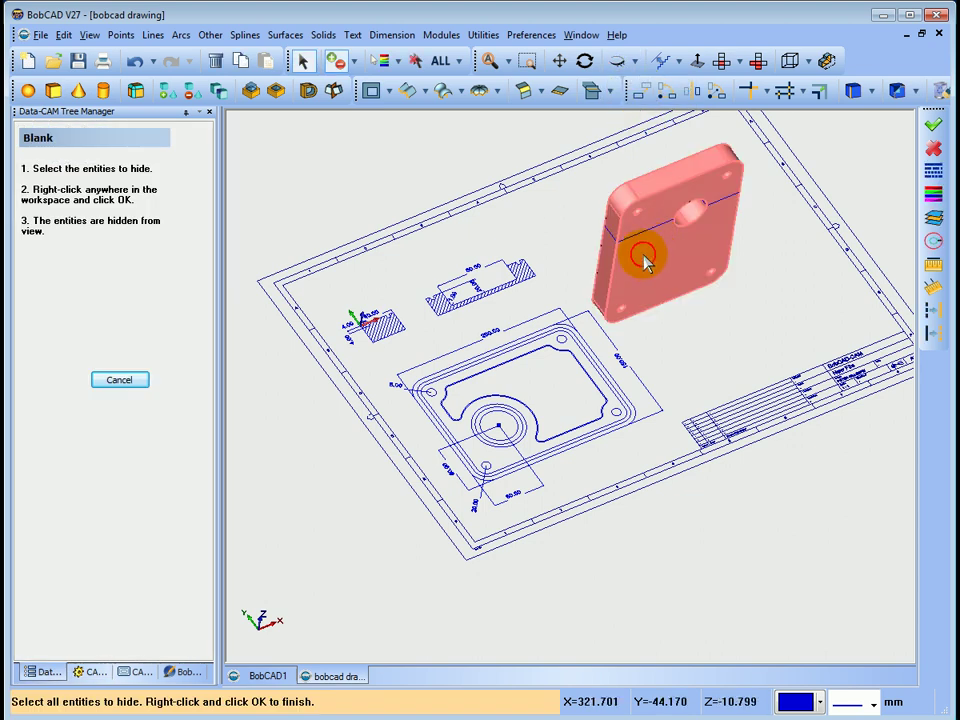
{"action": "right_click", "coordinate": [287, 163]}
{"action": "left_click", "coordinate": [322, 170]}
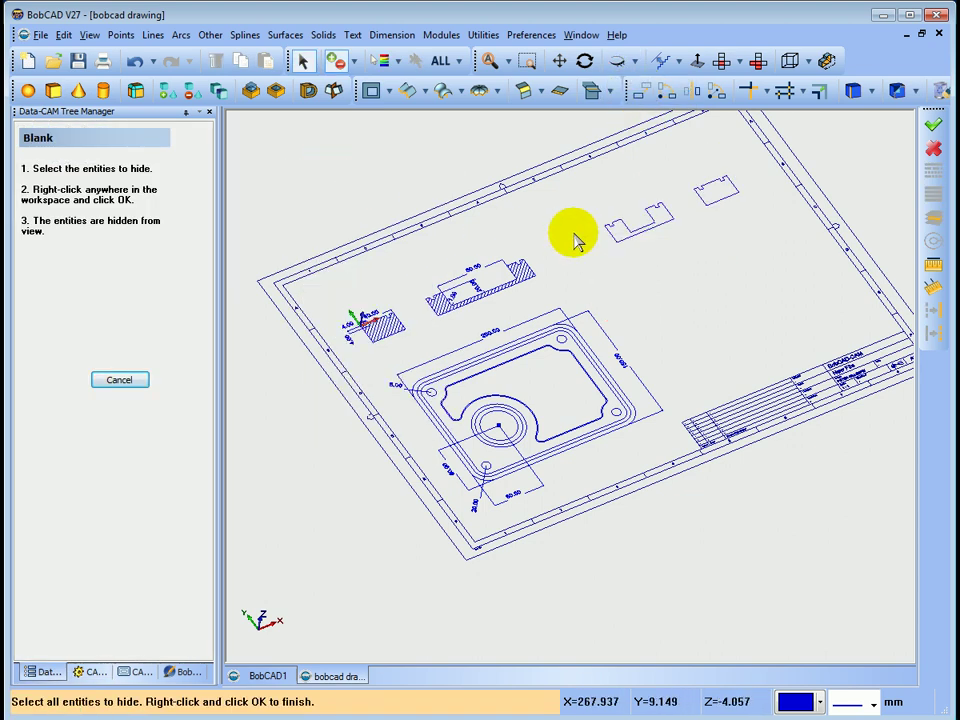
- Cross-hatch the two new closed section outlines with the diagonal pattern at 3 mm spacing and a 45-degree angle
{"action": "mouse_move", "coordinate": [575, 240]}
{"action": "middle_mouse_down"}
{"action": "mouse_move", "coordinate": [591, 274]}
{"action": "mouse_move", "coordinate": [403, 390]}
{"action": "mouse_move", "coordinate": [422, 364]}
{"action": "mouse_move", "coordinate": [658, 326]}
{"action": "mouse_move", "coordinate": [690, 291]}
{"action": "middle_mouse_up"}
{"action": "scroll", "coordinate": [705, 275], "scroll_direction": "up", "scroll_amount": 3}
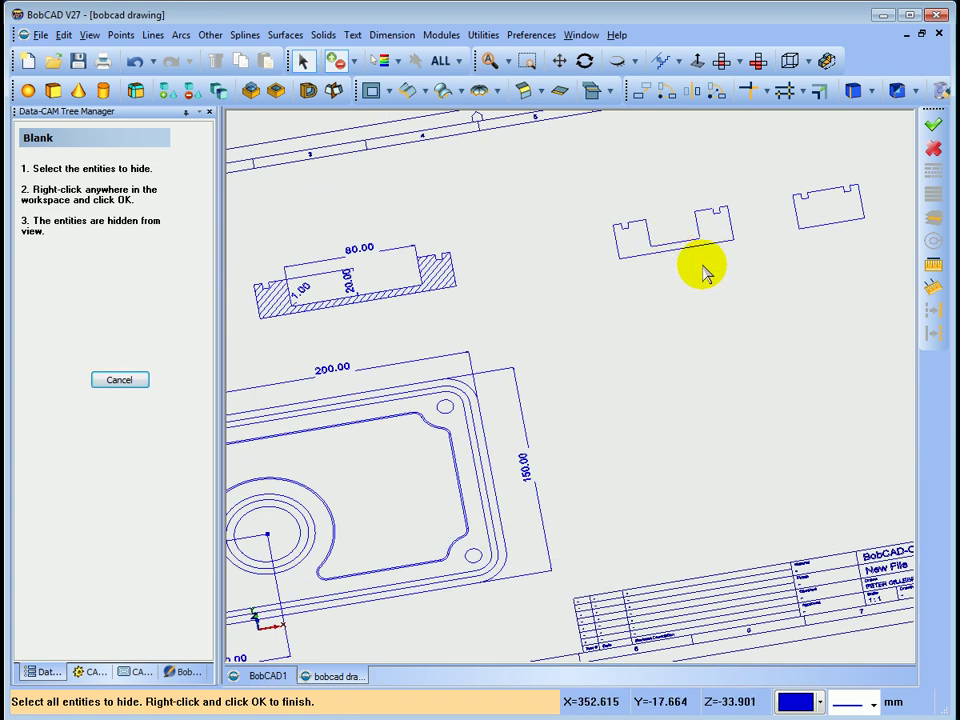
{"action": "scroll", "coordinate": [715, 273], "scroll_direction": "down", "scroll_amount": 3}
{"action": "scroll", "coordinate": [729, 274], "scroll_direction": "up", "scroll_amount": 3}
{"action": "scroll", "coordinate": [718, 250], "scroll_direction": "up", "scroll_amount": 2}
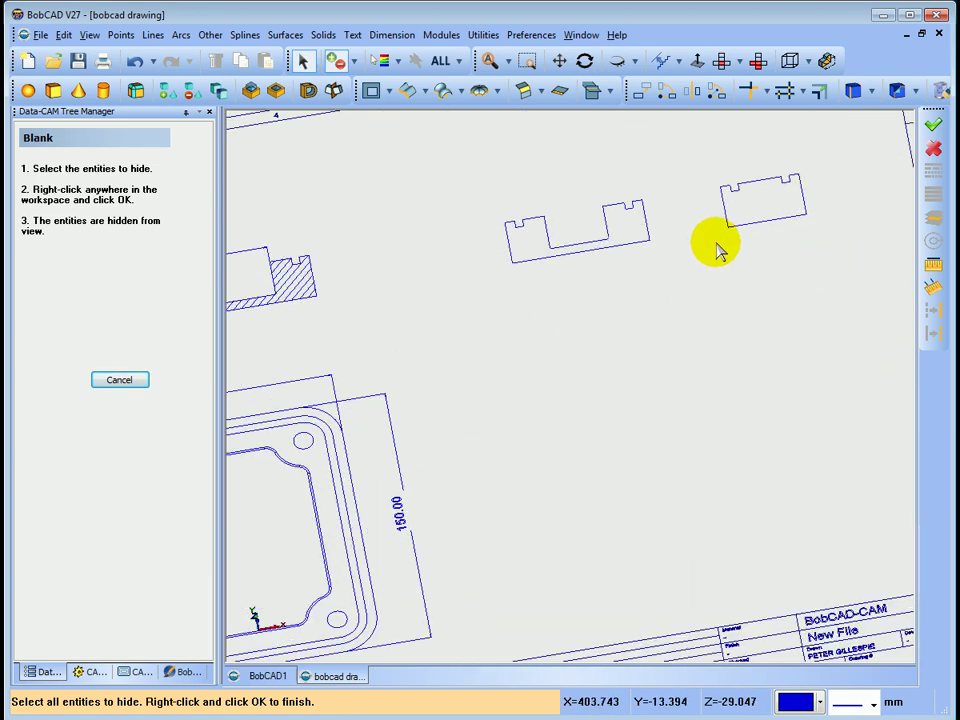
{"action": "scroll", "coordinate": [626, 266], "scroll_direction": "up", "scroll_amount": 1}
{"action": "scroll", "coordinate": [632, 275], "scroll_direction": "down", "scroll_amount": 2}
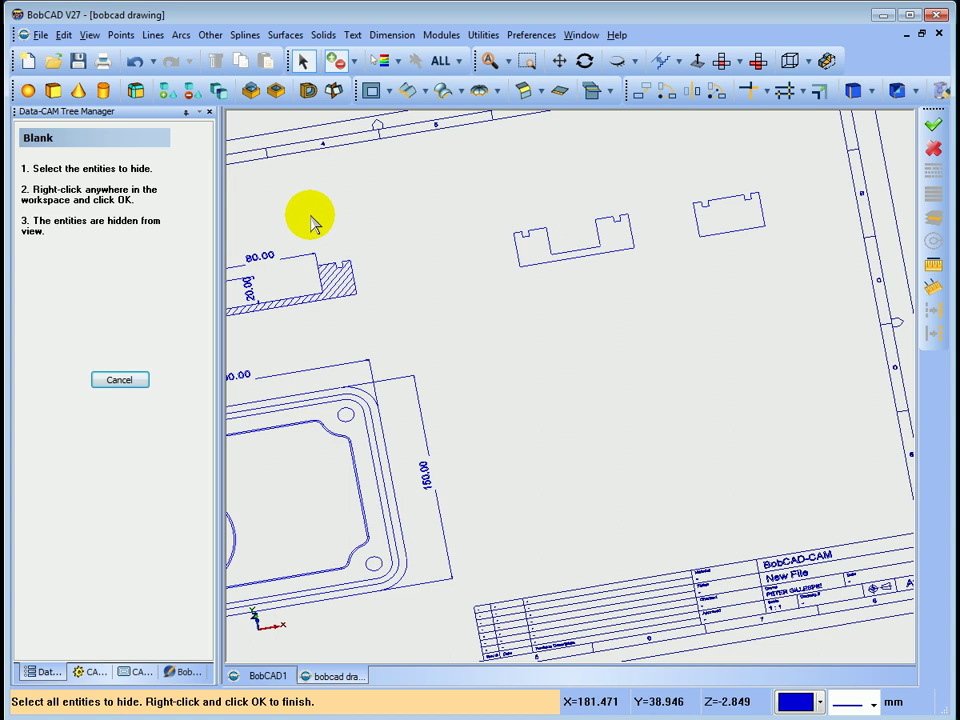
{"action": "left_click", "coordinate": [353, 36]}
{"action": "left_click", "coordinate": [392, 36]}
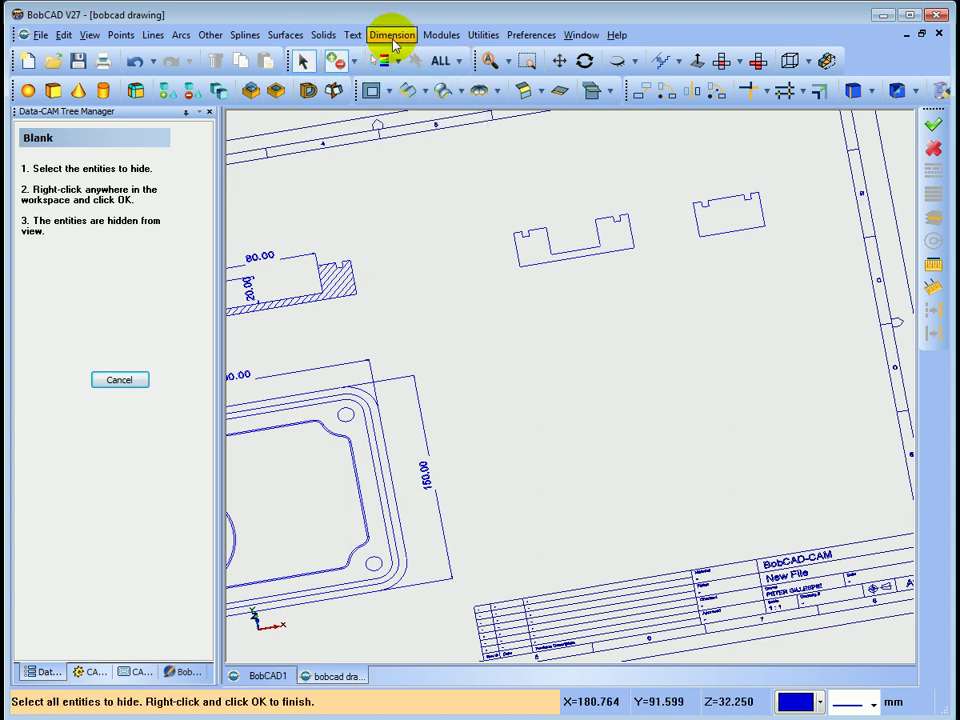
{"action": "left_click", "coordinate": [392, 36]}
{"action": "left_click", "coordinate": [400, 285]}
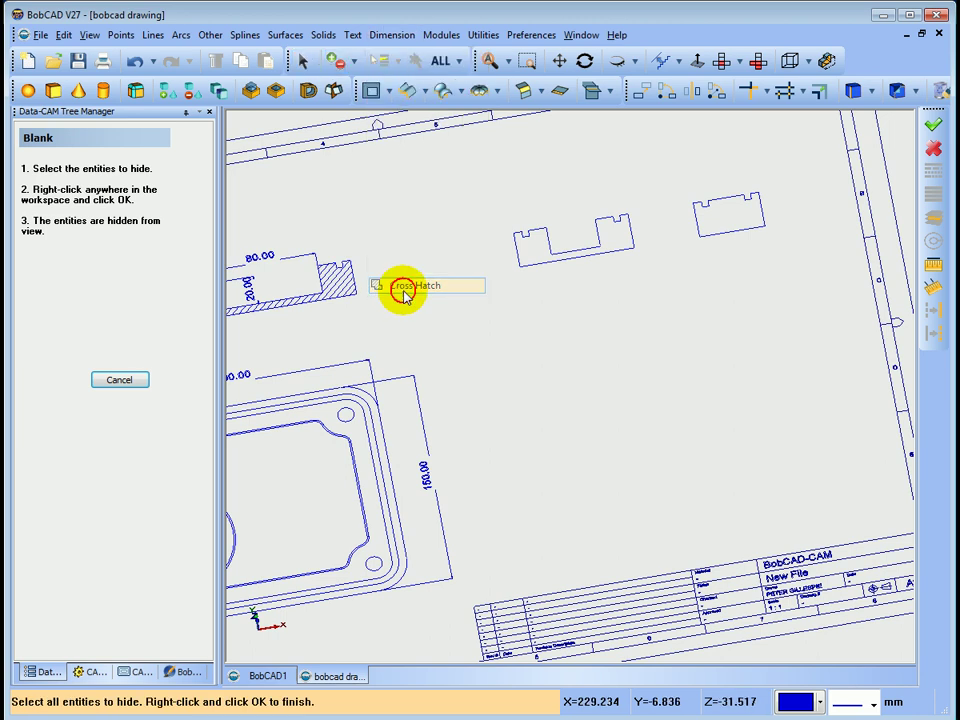
{"action": "left_click", "coordinate": [593, 256]}
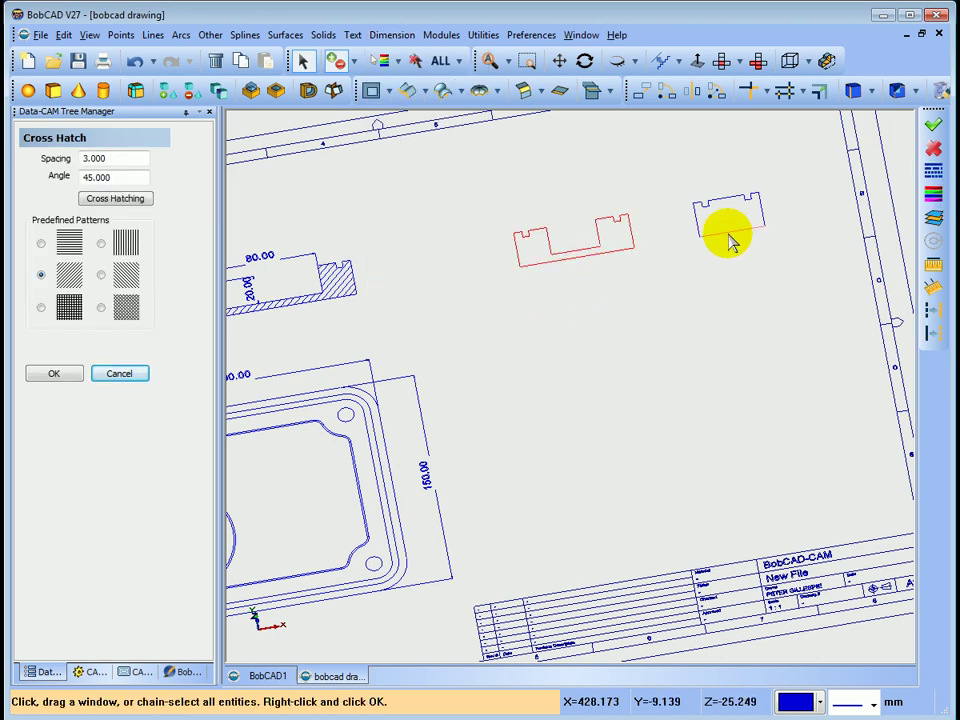
{"action": "left_click", "coordinate": [730, 240]}
{"action": "right_click", "coordinate": [695, 281]}
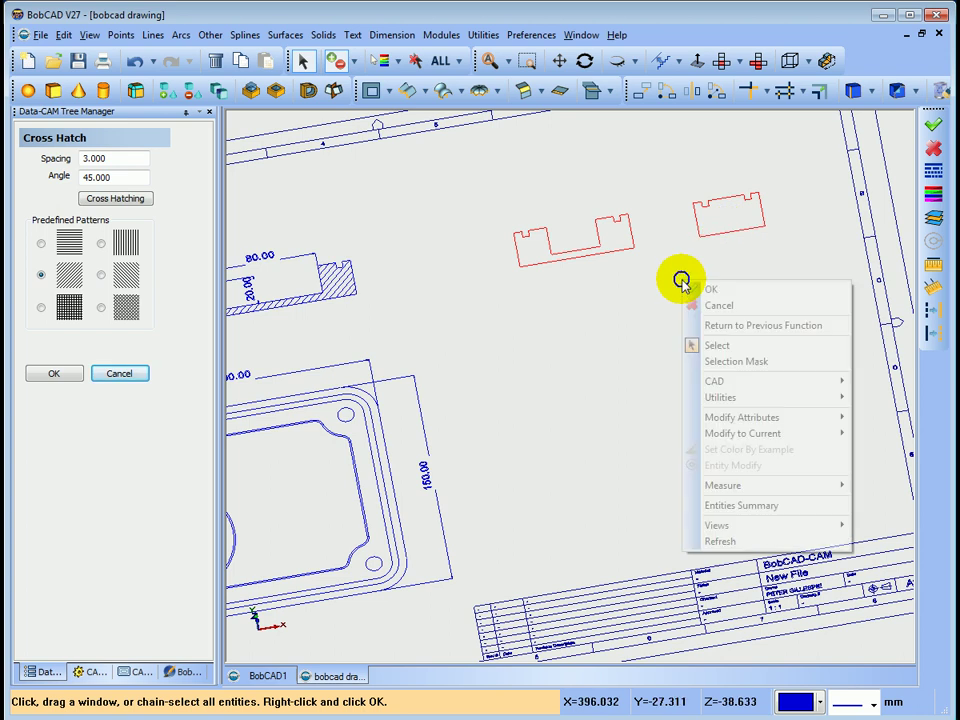
{"action": "left_click", "coordinate": [705, 288]}
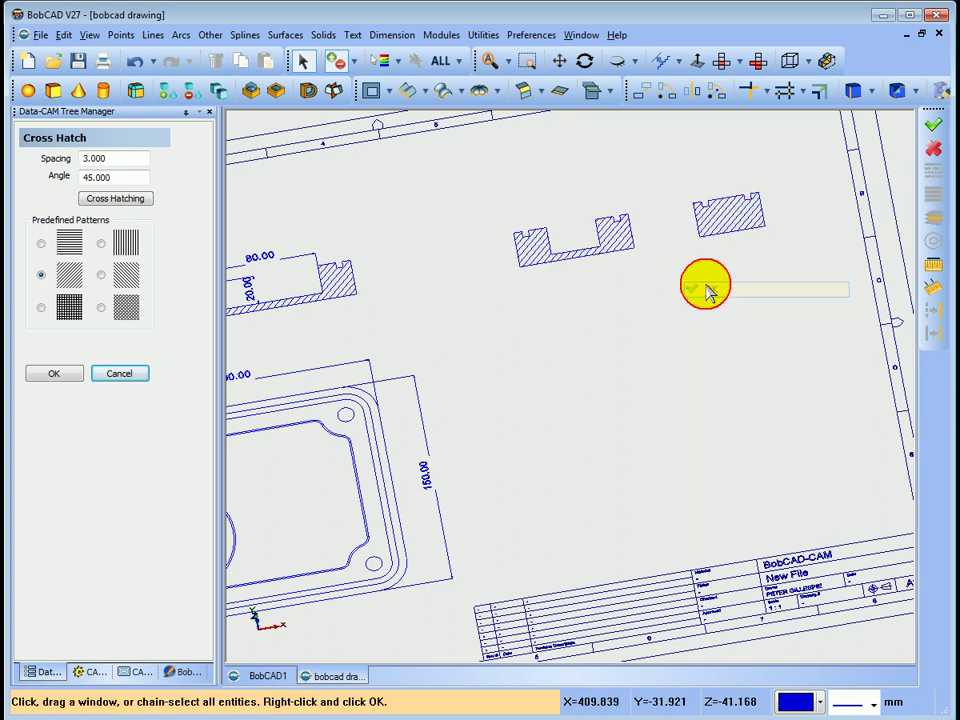
{"action": "left_click", "coordinate": [119, 374]}
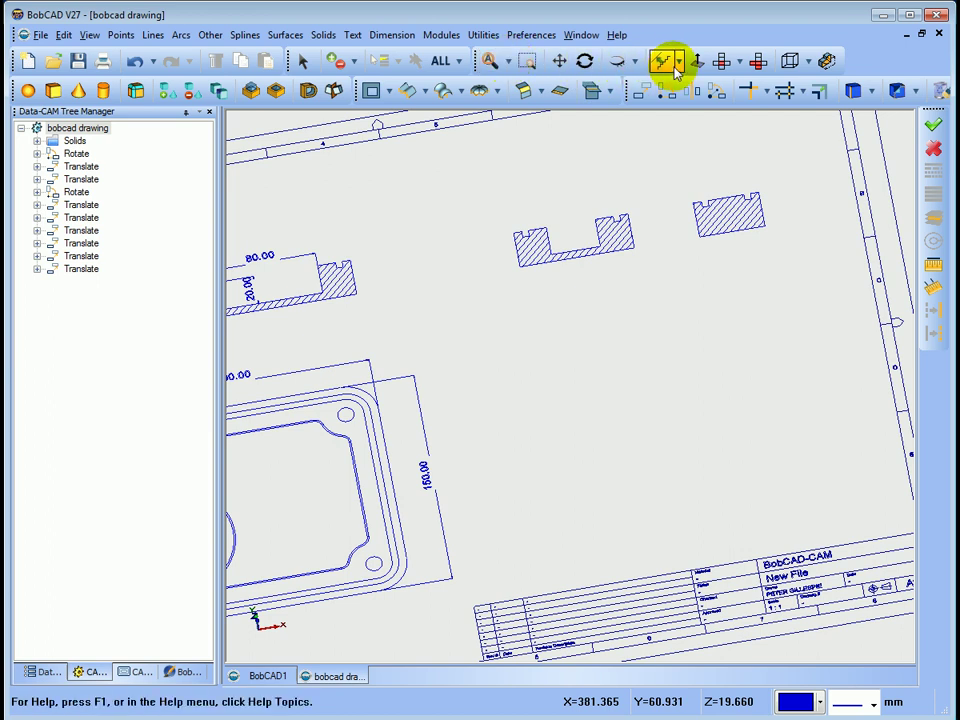
- Unblank the hidden solid part to bring it back onto the drawing sheet
{"action": "left_click", "coordinate": [721, 62]}
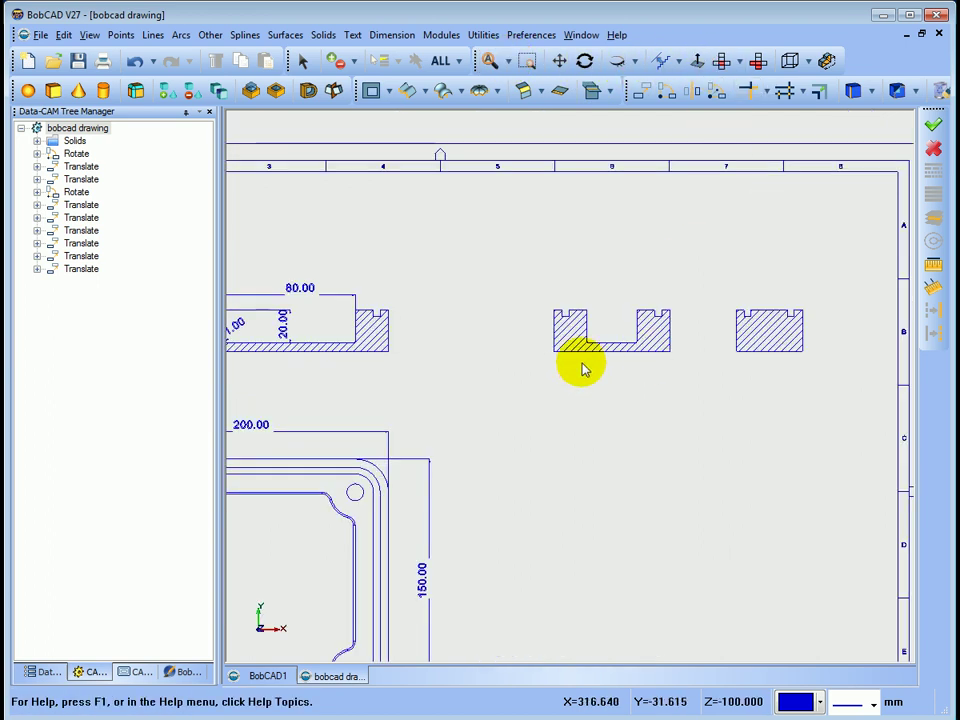
{"action": "scroll", "coordinate": [585, 369], "scroll_direction": "down", "scroll_amount": 3}
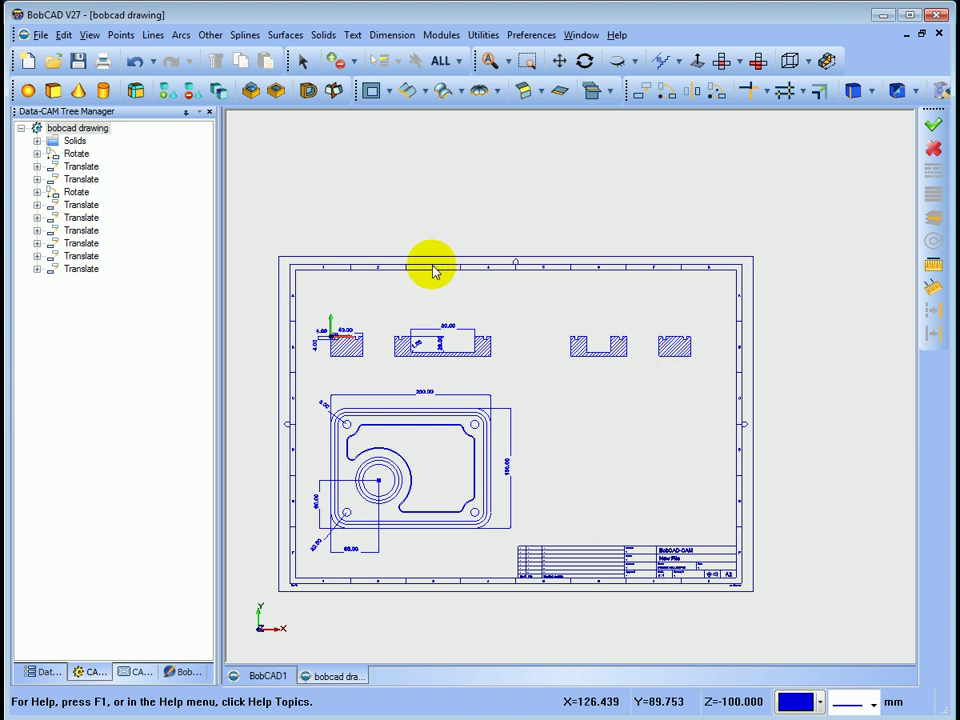
{"action": "left_click", "coordinate": [634, 62]}
{"action": "left_click", "coordinate": [643, 100]}
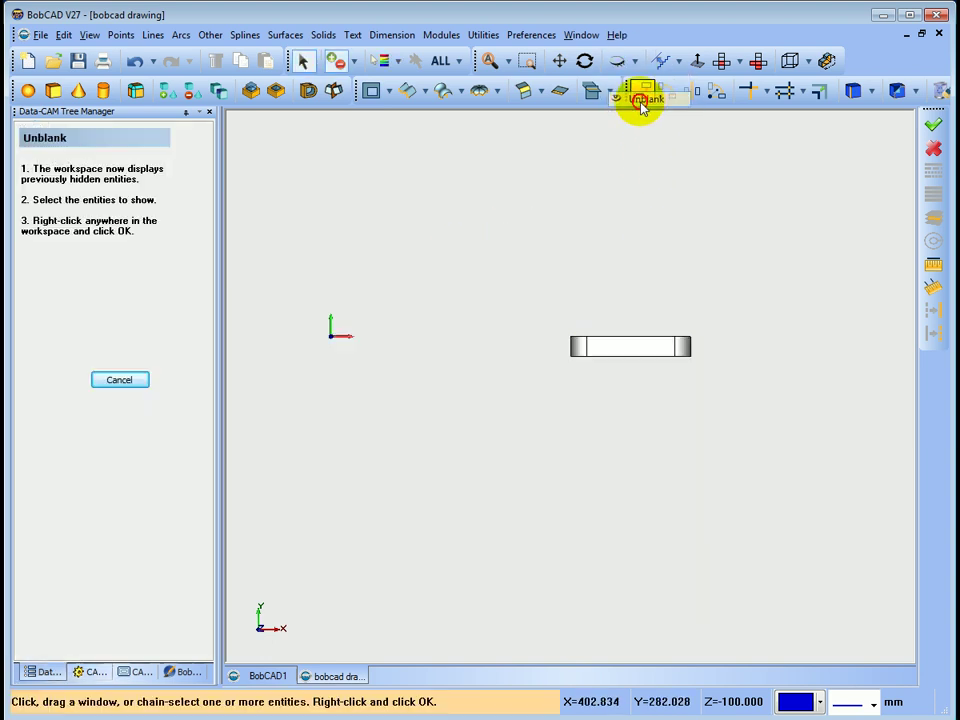
{"action": "left_click", "coordinate": [634, 345]}
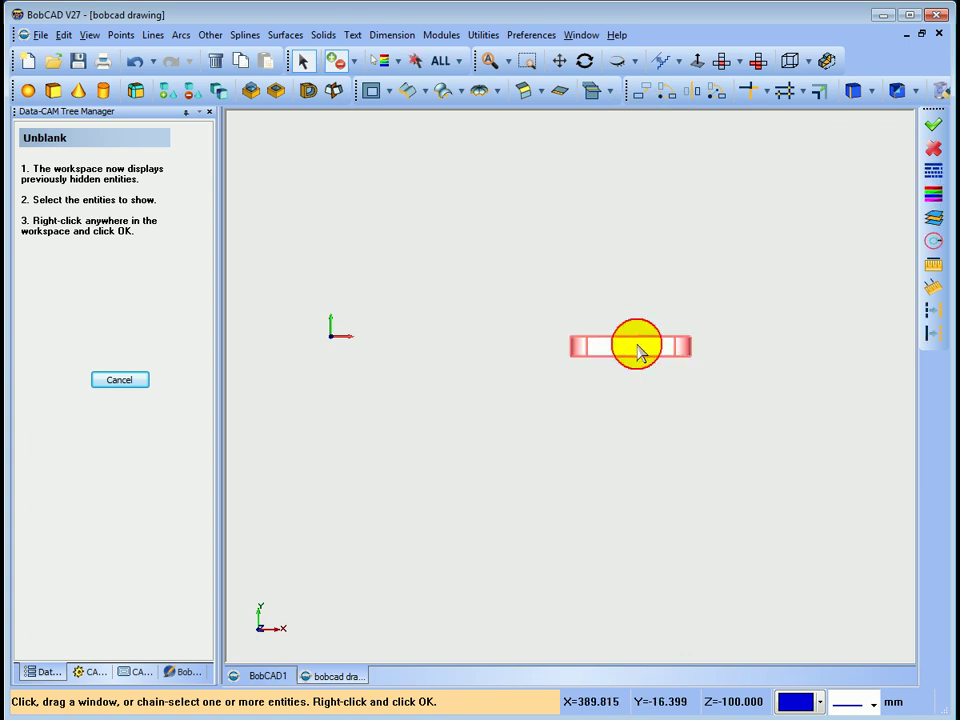
{"action": "right_click", "coordinate": [750, 461]}
{"action": "left_click", "coordinate": [779, 470]}
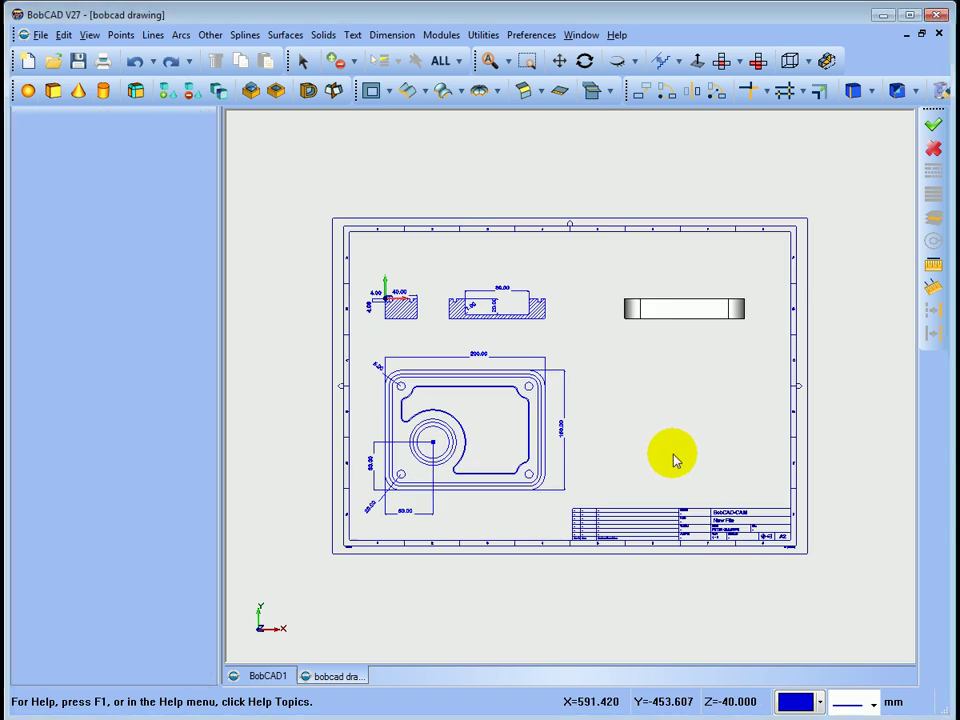
- Delete the solid part, keeping the hatched section views on the sheet
{"action": "mouse_move", "coordinate": [673, 454]}
{"action": "middle_mouse_down"}
{"action": "mouse_move", "coordinate": [681, 399]}
{"action": "mouse_move", "coordinate": [605, 366]}
{"action": "mouse_move", "coordinate": [626, 420]}
{"action": "mouse_move", "coordinate": [598, 360]}
{"action": "mouse_move", "coordinate": [616, 357]}
{"action": "middle_mouse_up"}
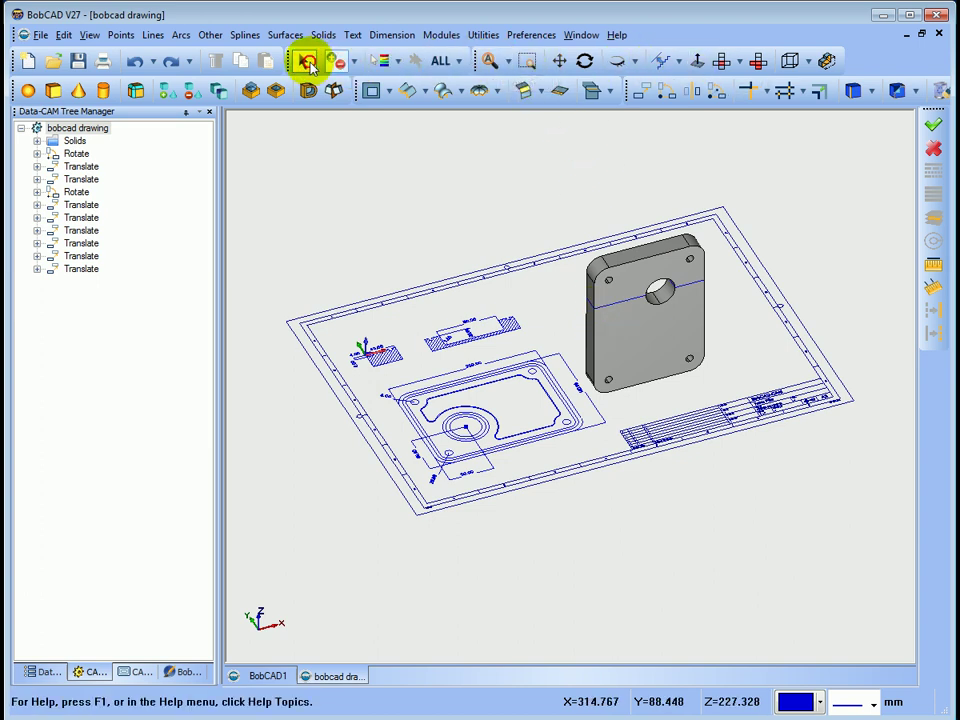
{"action": "left_click", "coordinate": [643, 332]}
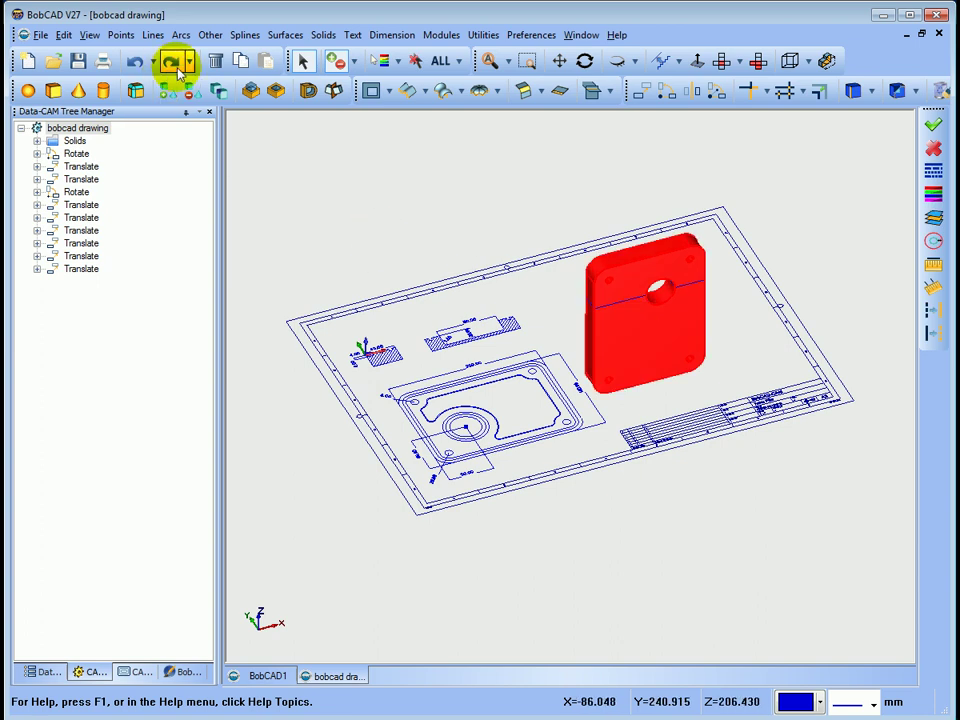
{"action": "left_click", "coordinate": [215, 61]}
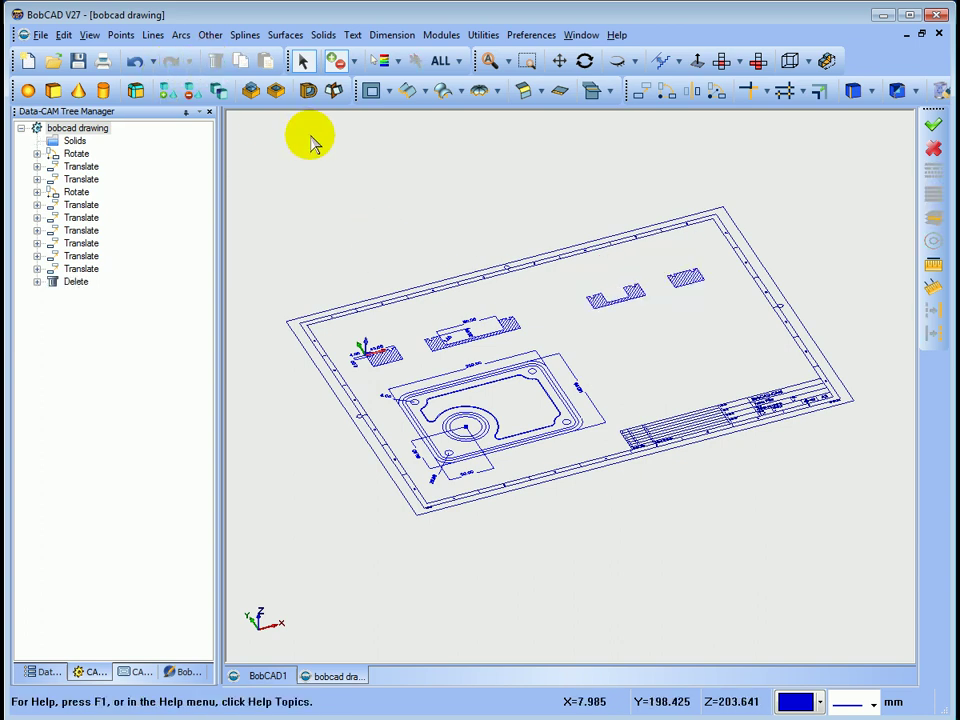
{"action": "mouse_move", "coordinate": [461, 242]}
{"action": "middle_mouse_down"}
{"action": "mouse_move", "coordinate": [489, 285]}
{"action": "mouse_move", "coordinate": [557, 274]}
{"action": "middle_mouse_up"}
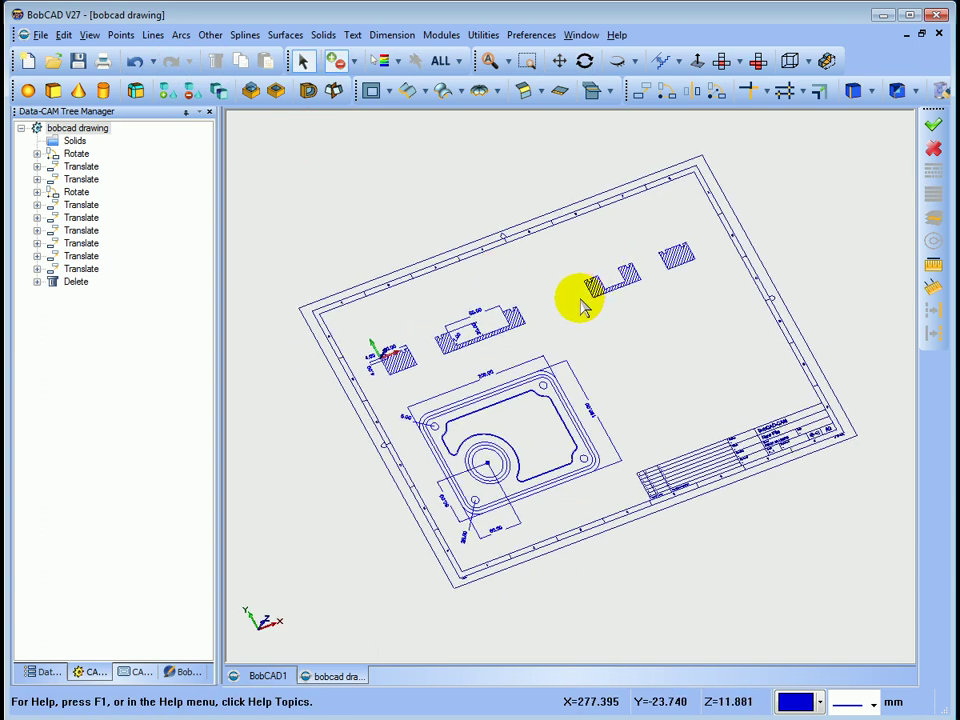
- Merge the saved "bobcad drawing" file into the current drawing
{"action": "left_click", "coordinate": [720, 61]}
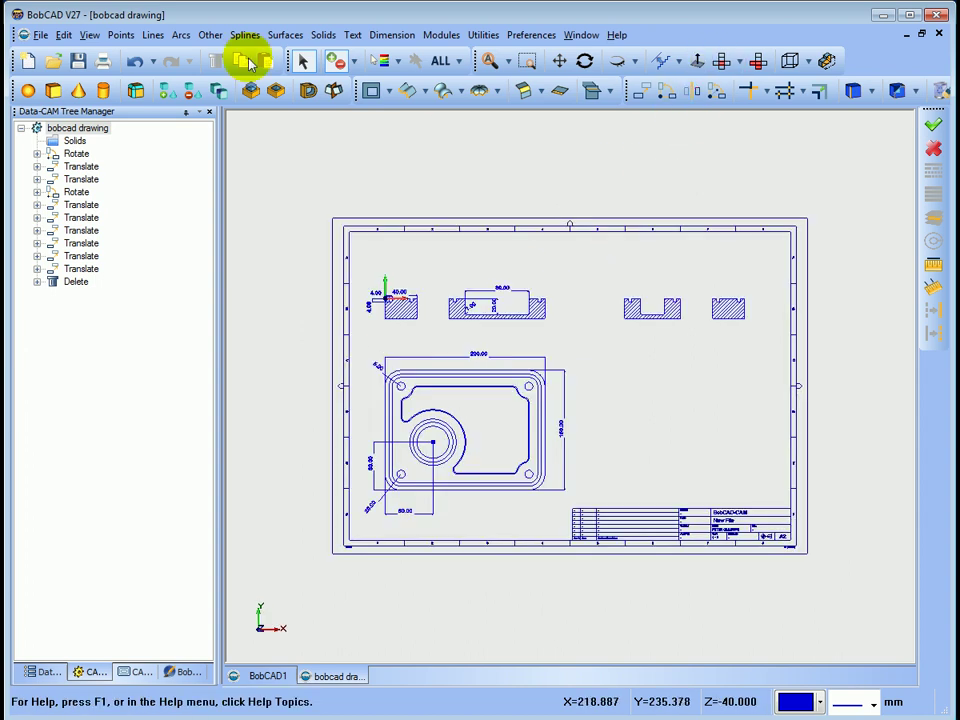
{"action": "left_click", "coordinate": [40, 35]}
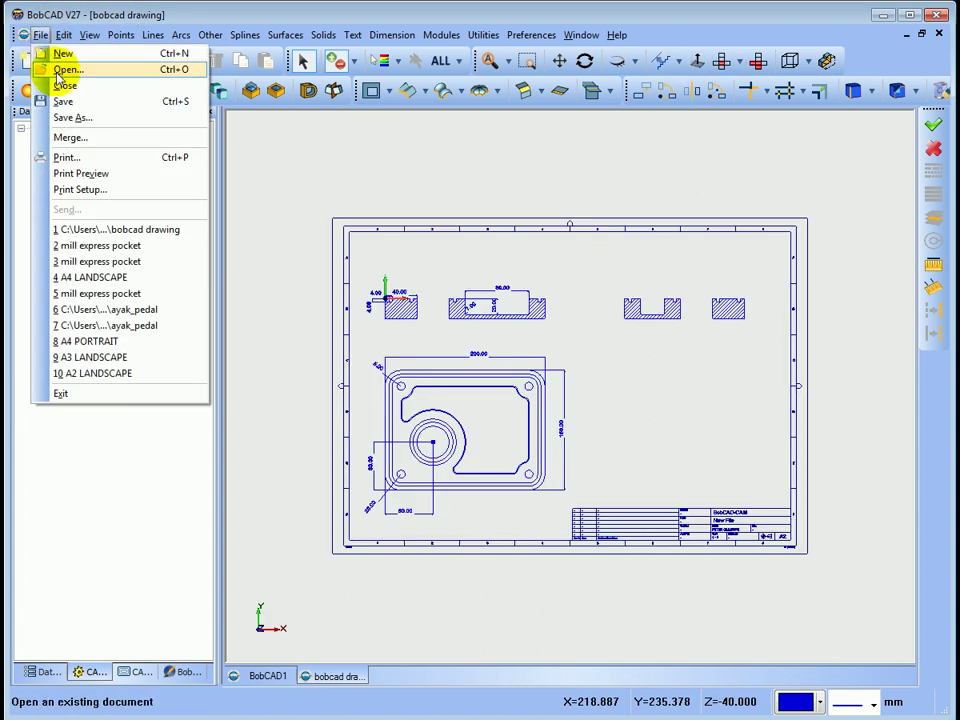
{"action": "left_click", "coordinate": [67, 139]}
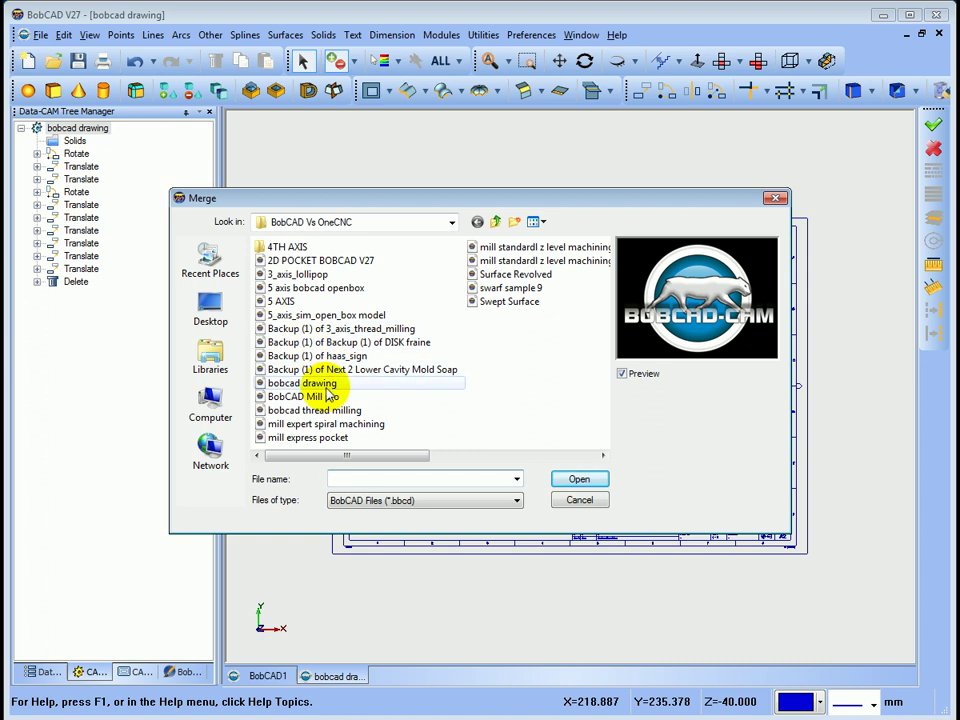
{"action": "left_click", "coordinate": [322, 385]}
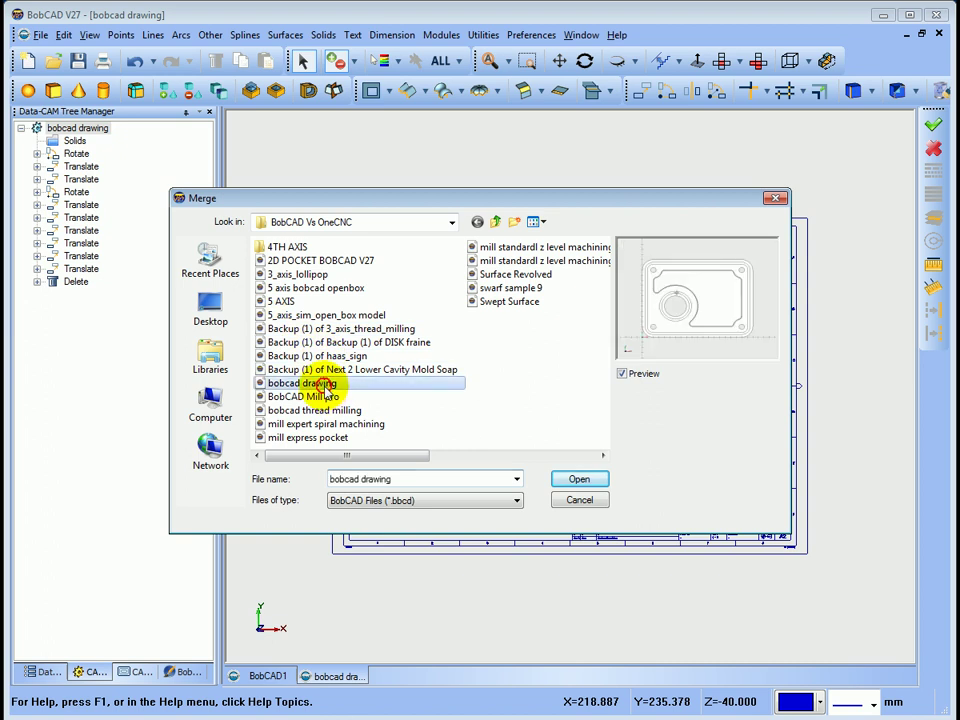
{"action": "left_click", "coordinate": [580, 480]}
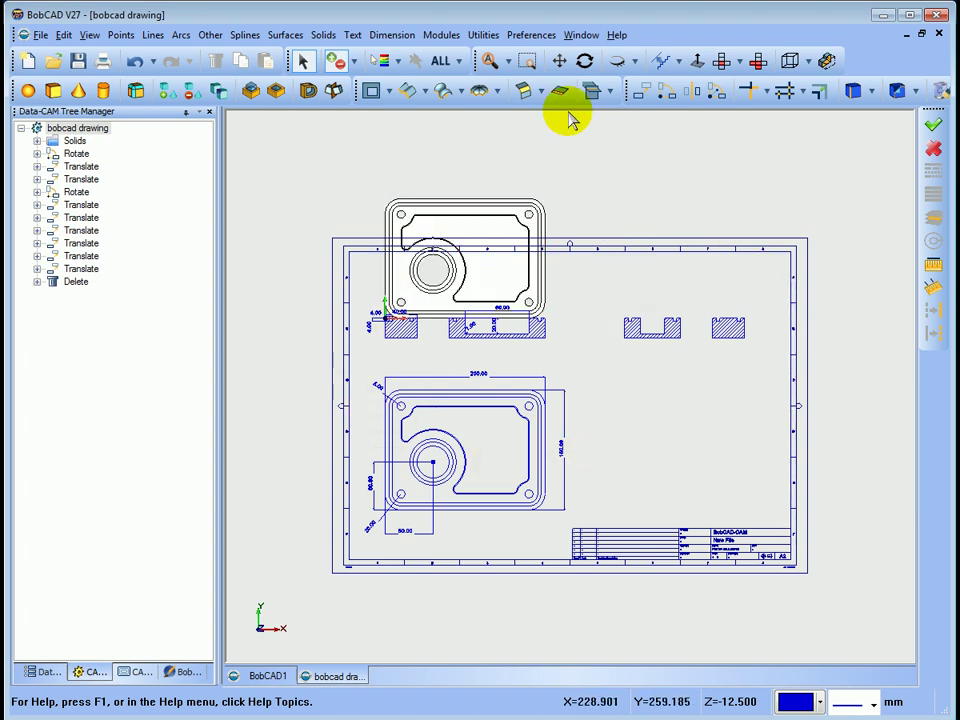
- Translate all blue drawing entities, selected by color, by about X -253, Y 230 mm so the merged solid sits in the sheet's empty area
{"action": "left_click", "coordinate": [640, 92]}
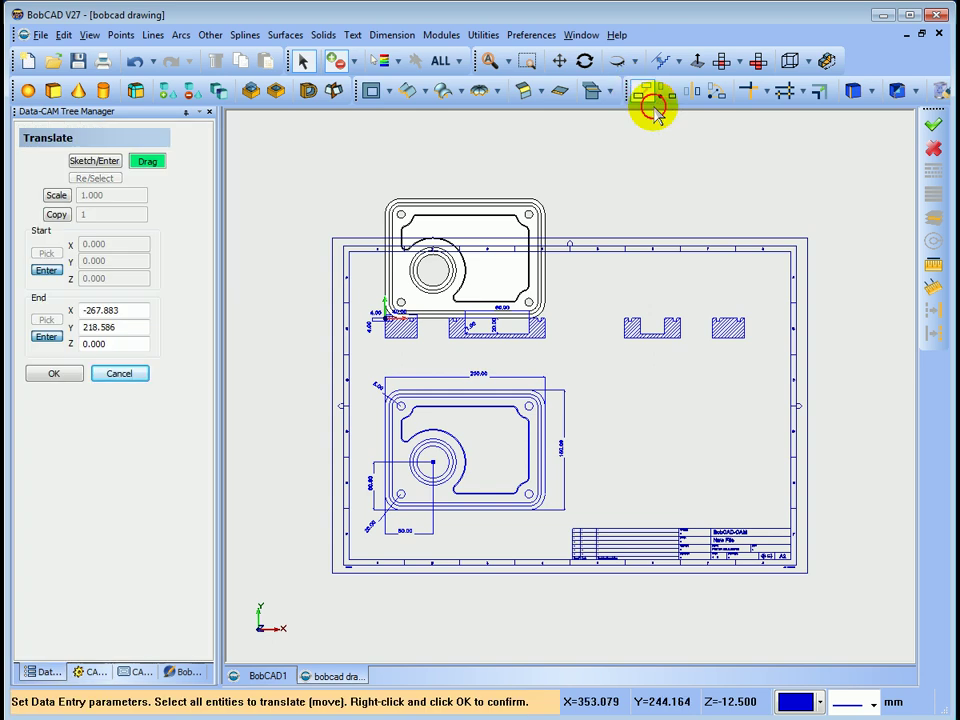
{"action": "left_click", "coordinate": [457, 61]}
{"action": "left_click", "coordinate": [463, 117]}
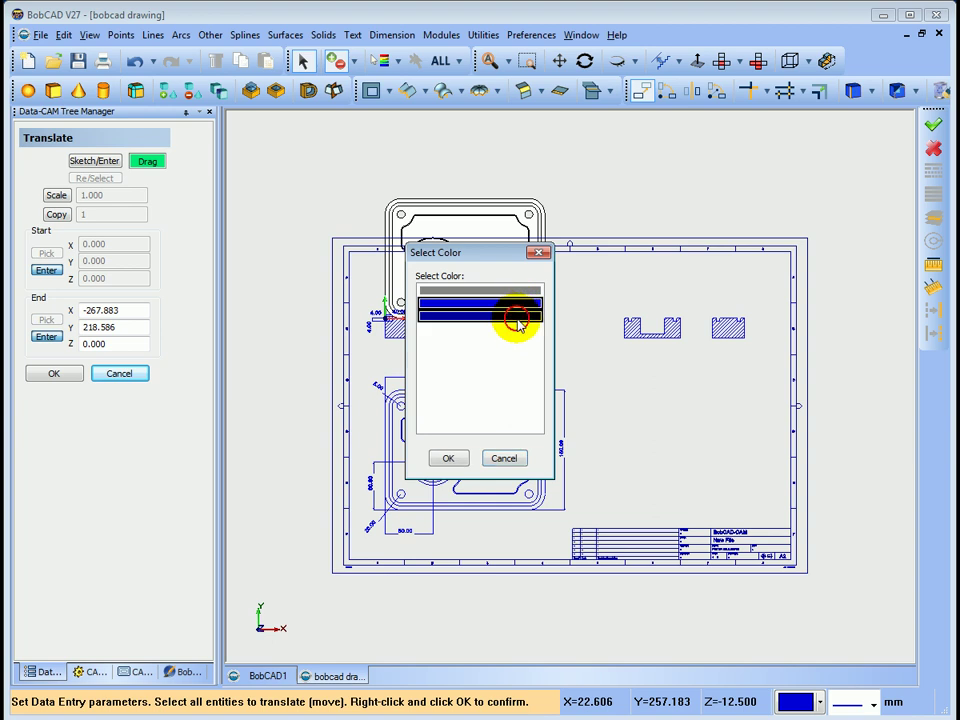
{"action": "left_click", "coordinate": [466, 459]}
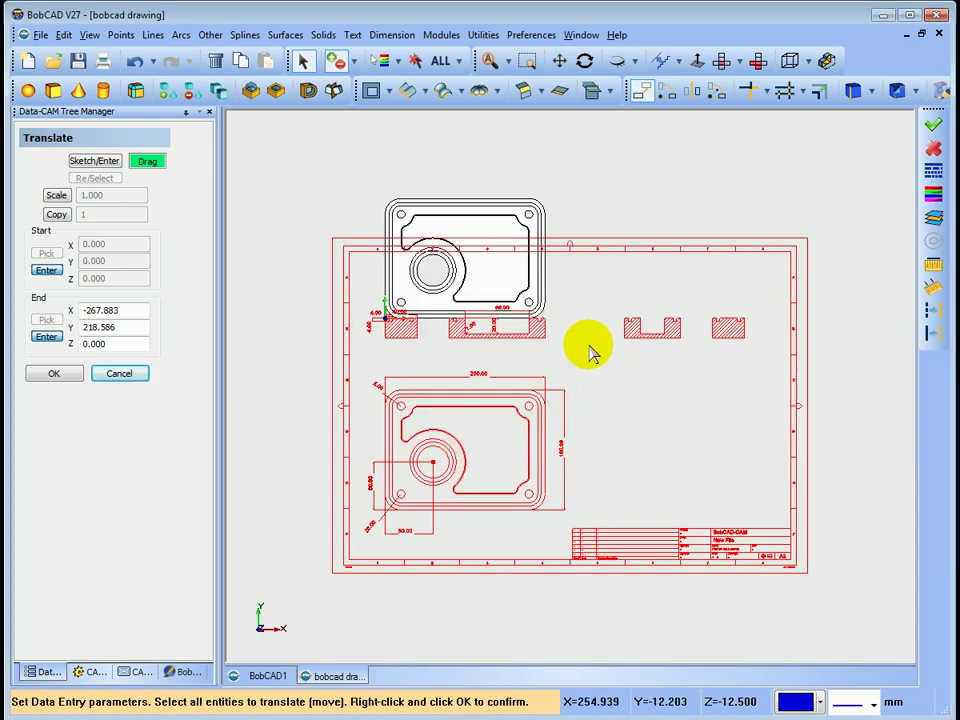
{"action": "right_click", "coordinate": [618, 185]}
{"action": "left_click", "coordinate": [646, 196]}
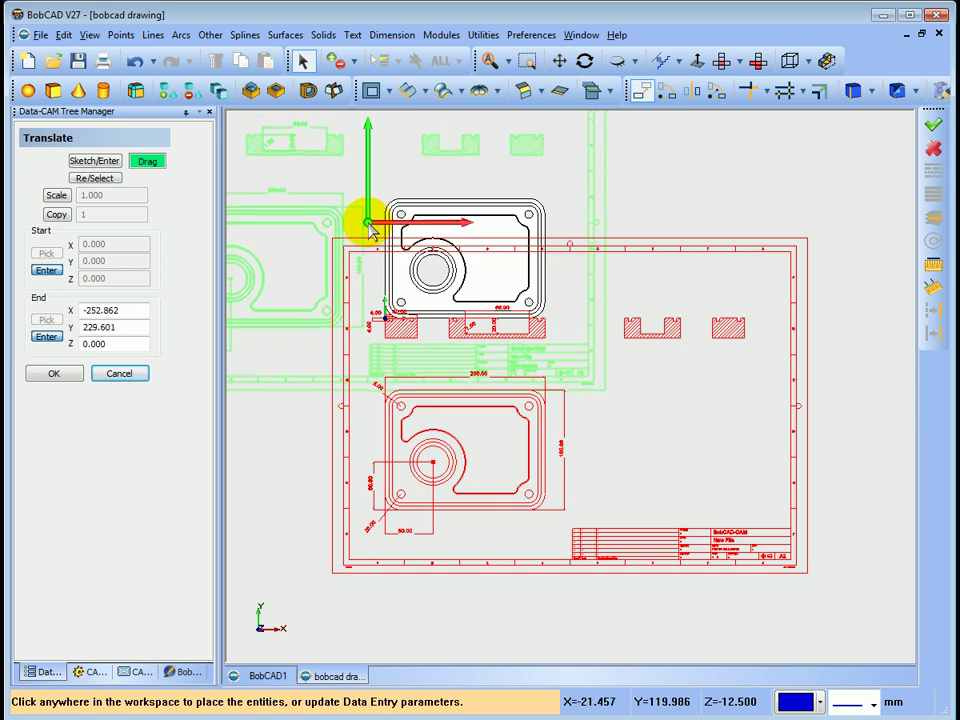
{"action": "left_click", "coordinate": [68, 373]}
{"action": "left_click", "coordinate": [122, 373]}
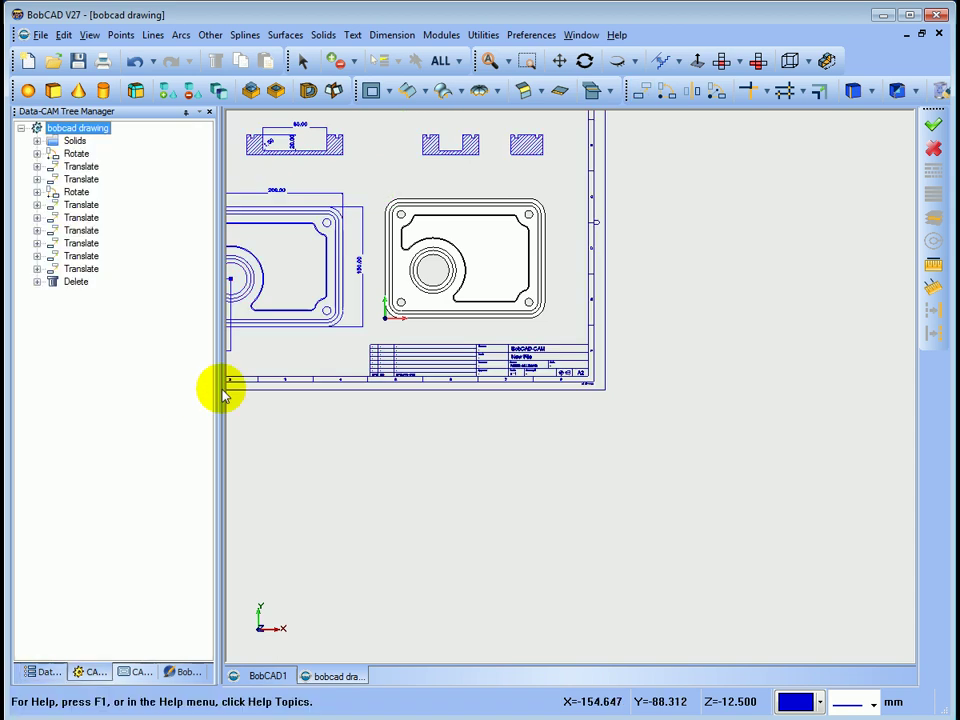
{"action": "left_click", "coordinate": [491, 64]}
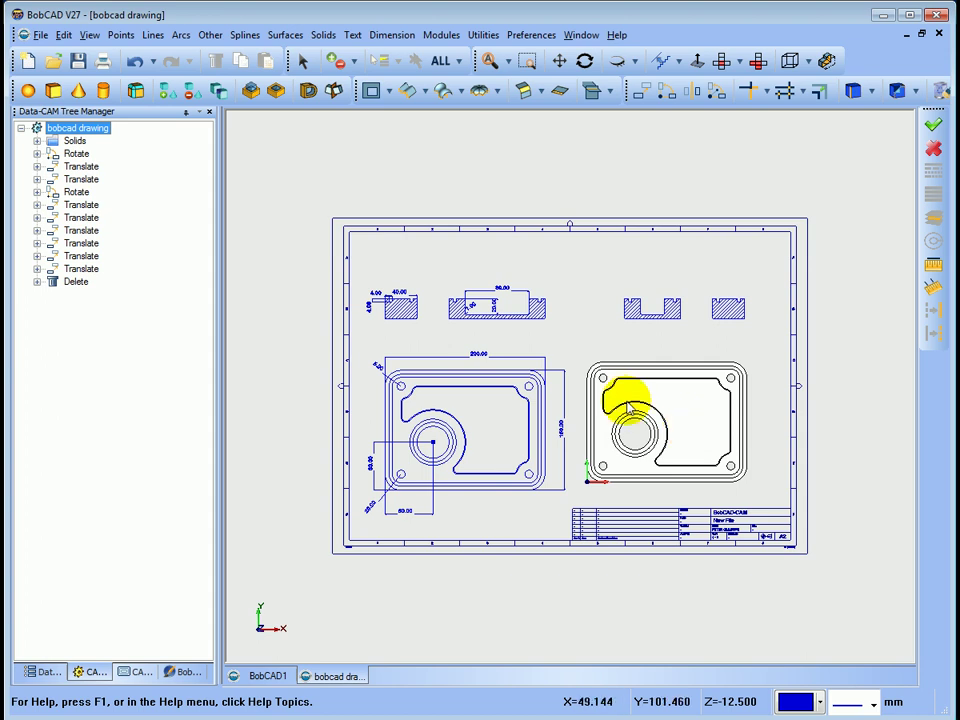
- Rotate the merged solid 300° about X, 15° about Y and 15° about Z, using the 0,0,0 origin
{"action": "left_click", "coordinate": [670, 97]}
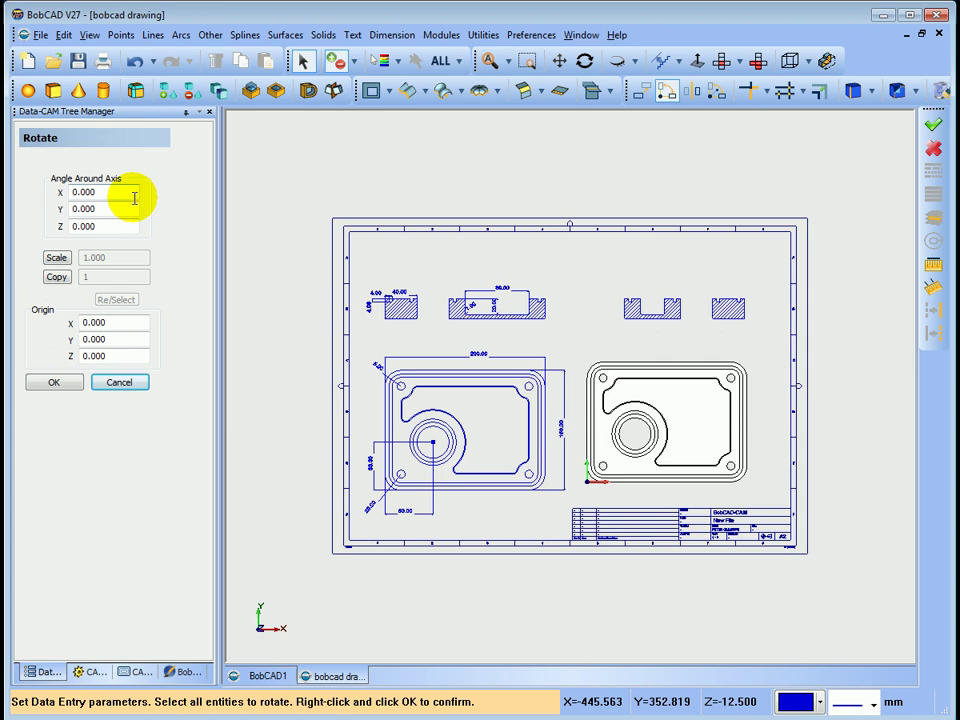
{"action": "left_click_drag", "start_coordinate": [134, 196], "coordinate": [46, 198]}
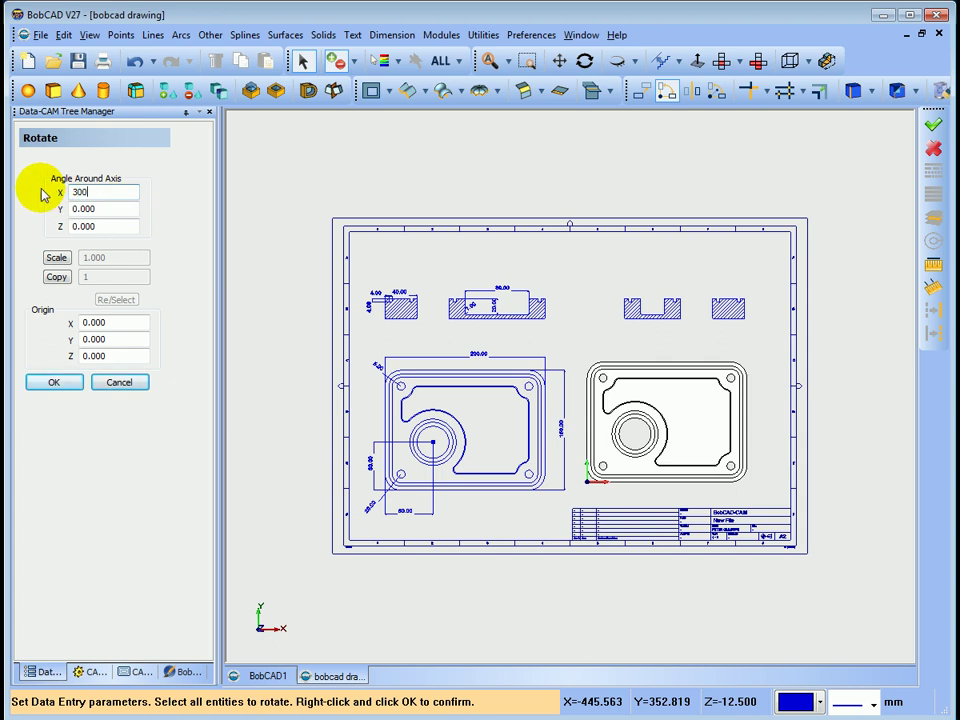
{"action": "left_click_drag", "start_coordinate": [111, 208], "coordinate": [49, 213]}
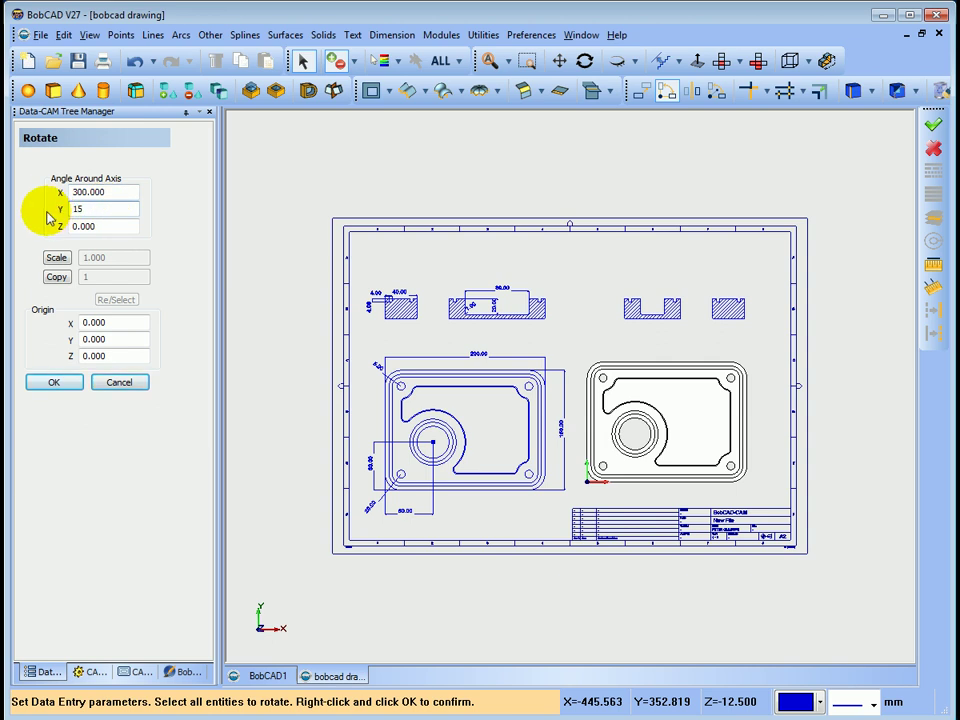
{"action": "left_click_drag", "start_coordinate": [111, 226], "coordinate": [54, 228]}
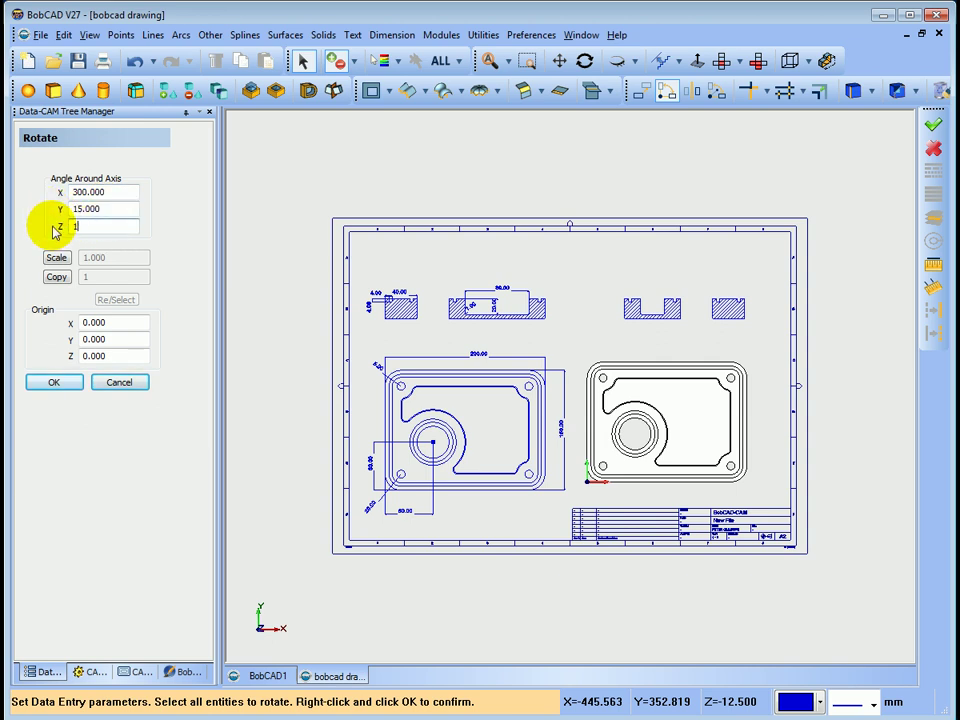
{"action": "type", "text": "15"}
{"action": "key", "text": "Return"}
{"action": "left_click", "coordinate": [666, 410]}
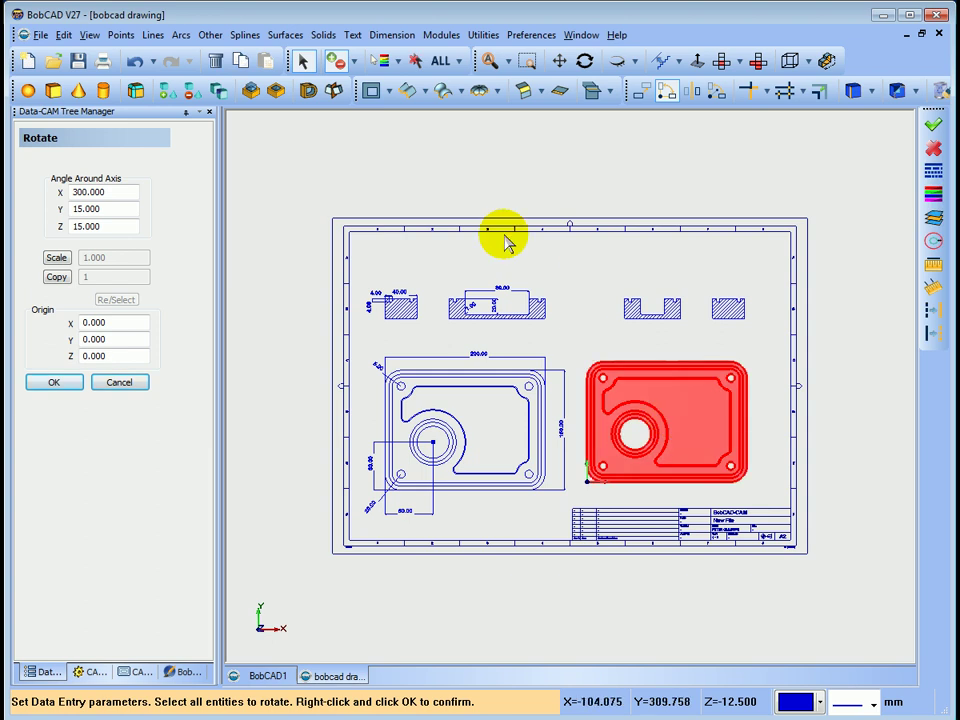
{"action": "right_click", "coordinate": [475, 183]}
{"action": "left_click", "coordinate": [488, 185]}
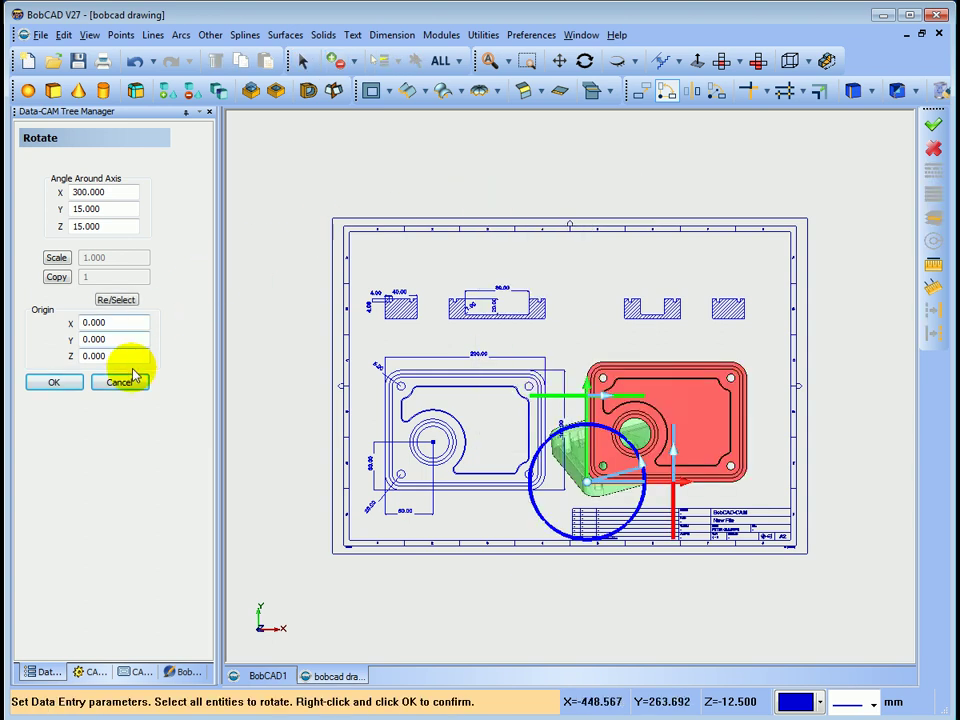
{"action": "left_click", "coordinate": [70, 385]}
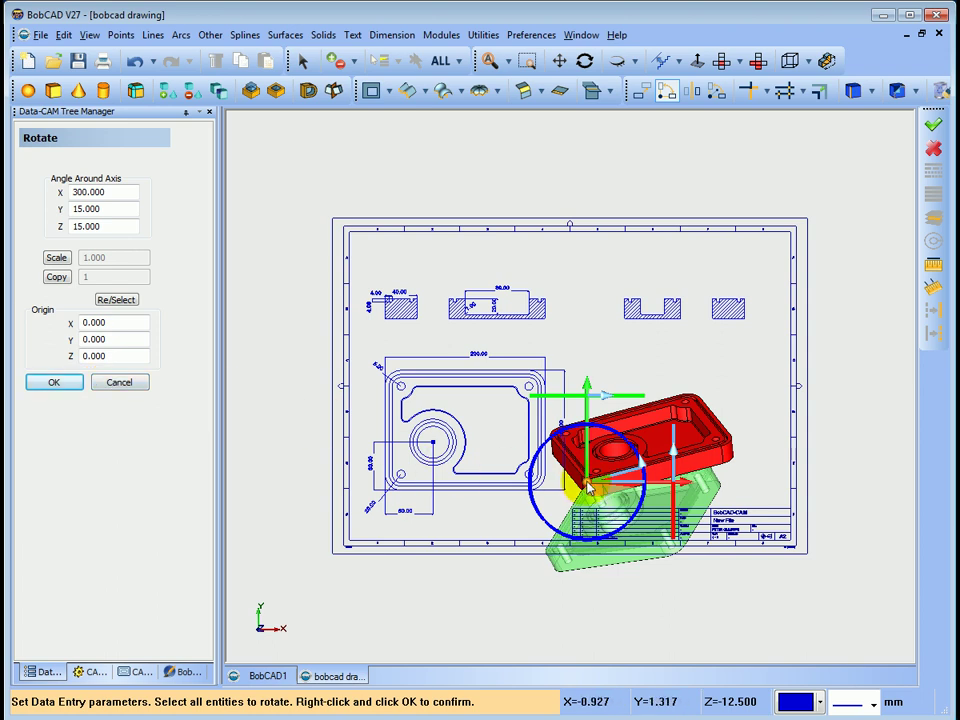
- Try rotating the solid again by the same angles about an origin at X 77.971, Y 31.245, Z -40.279, and undo it
{"action": "left_click_drag", "start_coordinate": [588, 483], "coordinate": [665, 458]}
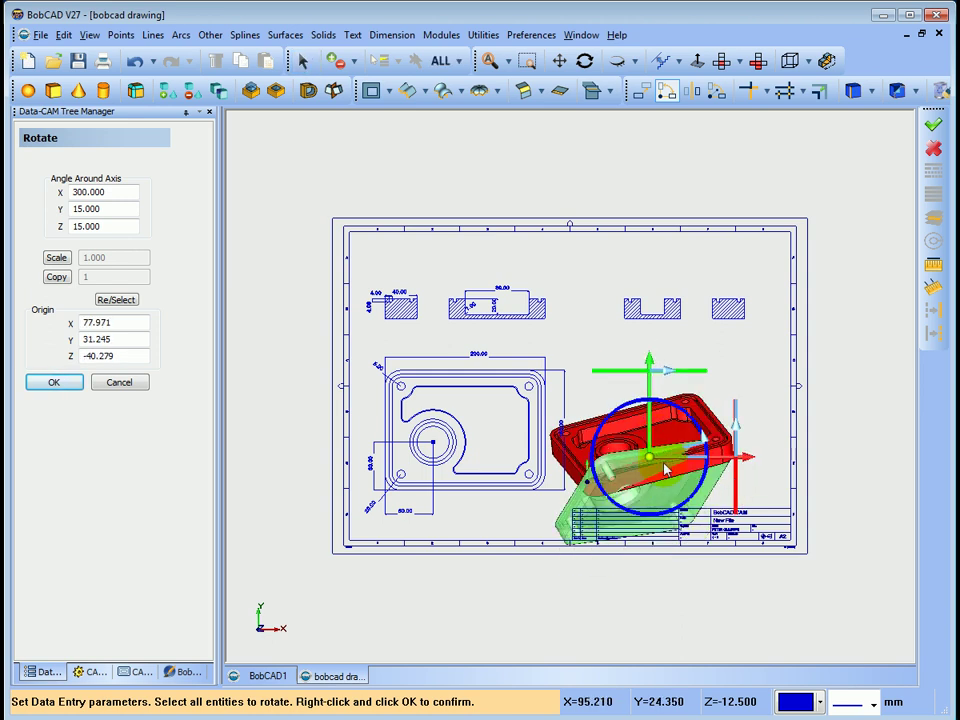
{"action": "left_click", "coordinate": [66, 384]}
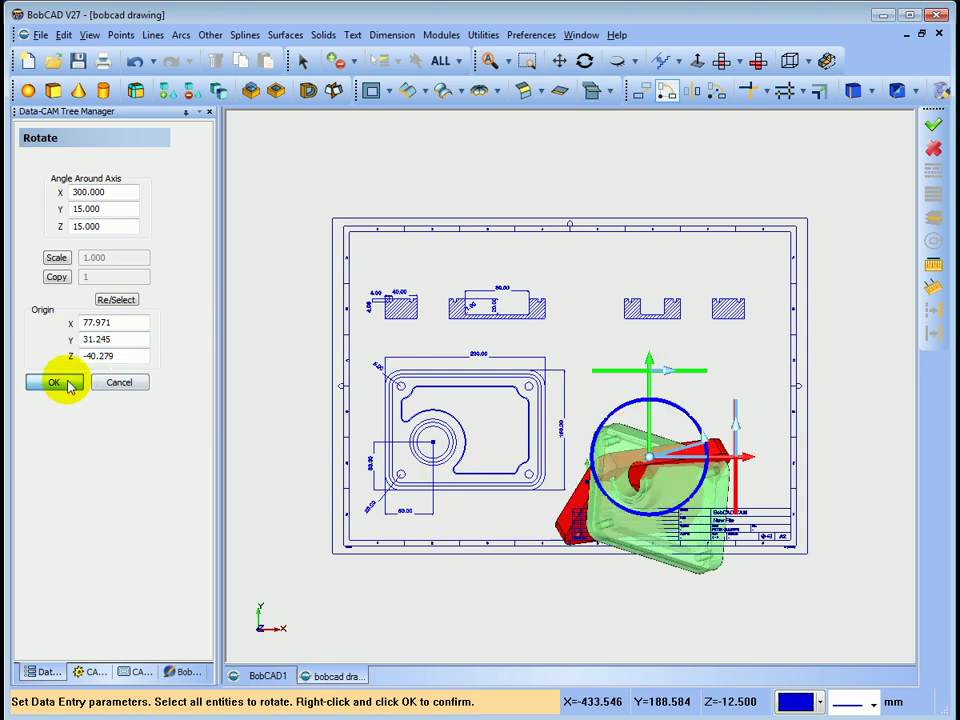
{"action": "left_click", "coordinate": [131, 384]}
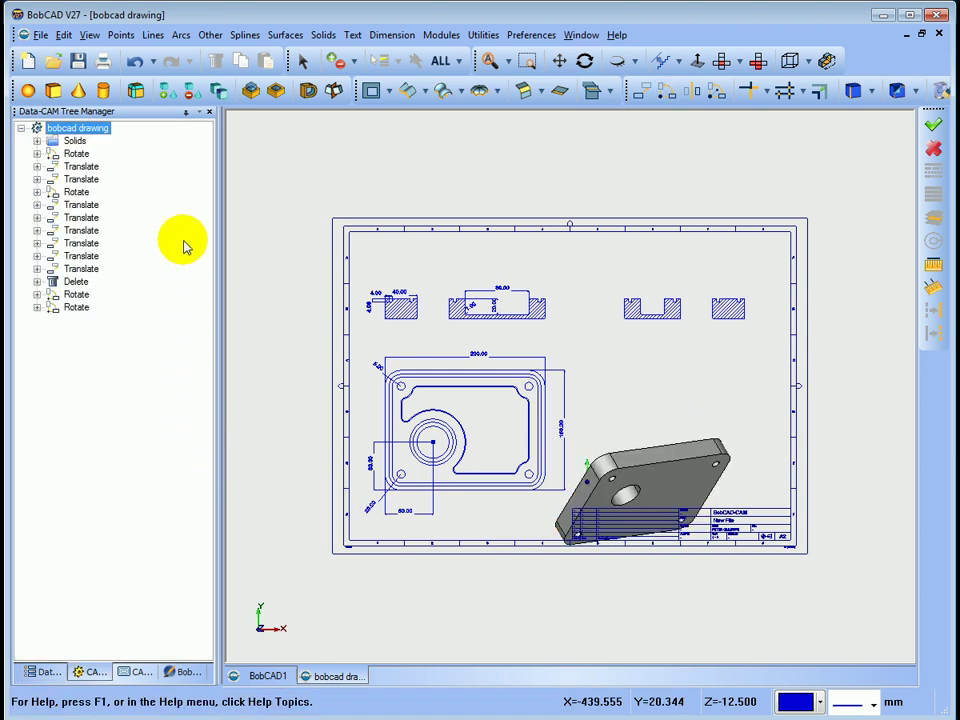
{"action": "left_click", "coordinate": [136, 62]}
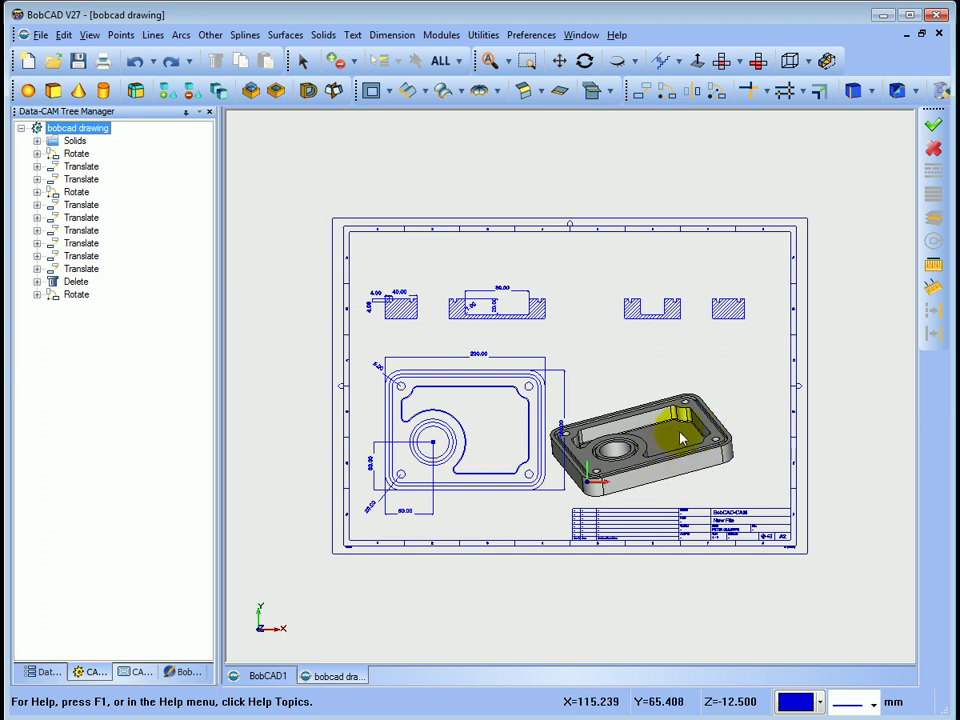
- Translate the rotated solid by about X 38, Y 31, Z -64 mm into the empty area above the title block
{"action": "left_click", "coordinate": [640, 92]}
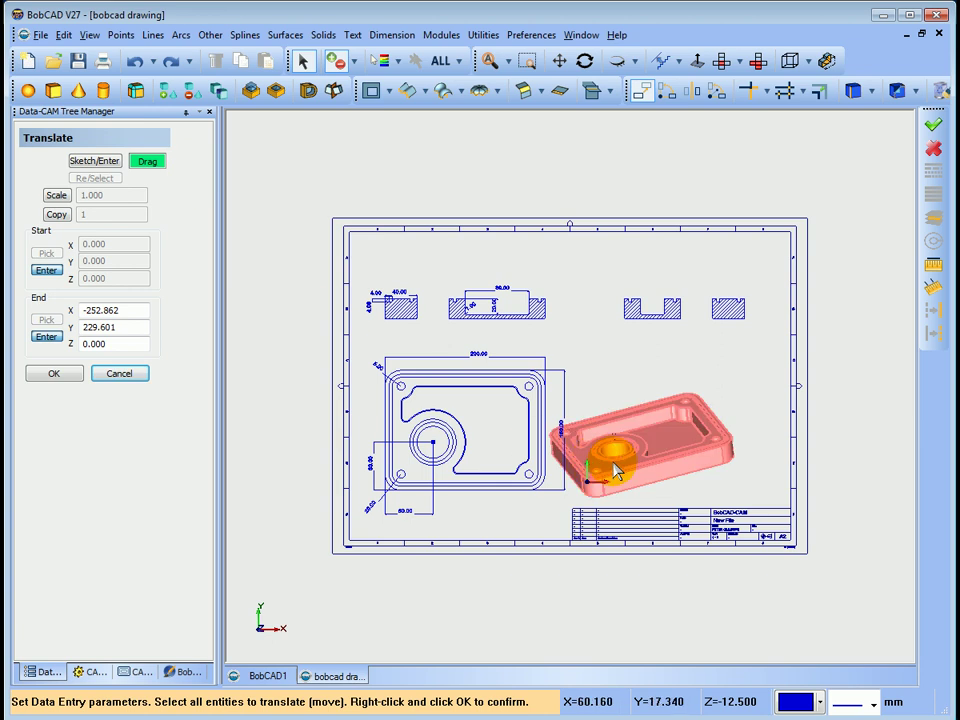
{"action": "left_click", "coordinate": [664, 471]}
{"action": "right_click", "coordinate": [623, 362]}
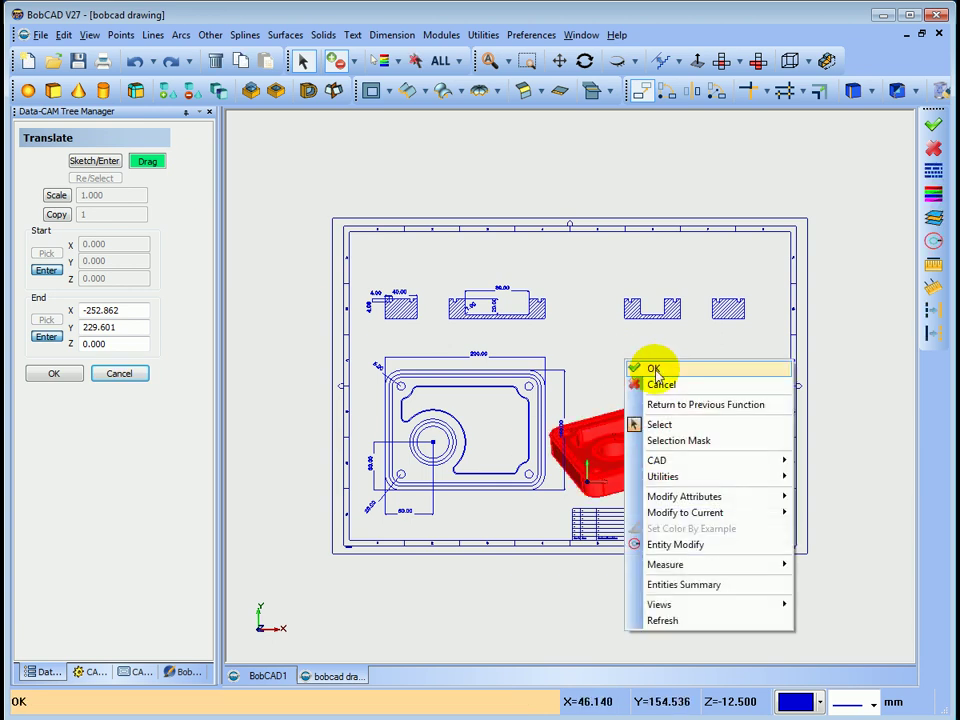
{"action": "left_click", "coordinate": [652, 368]}
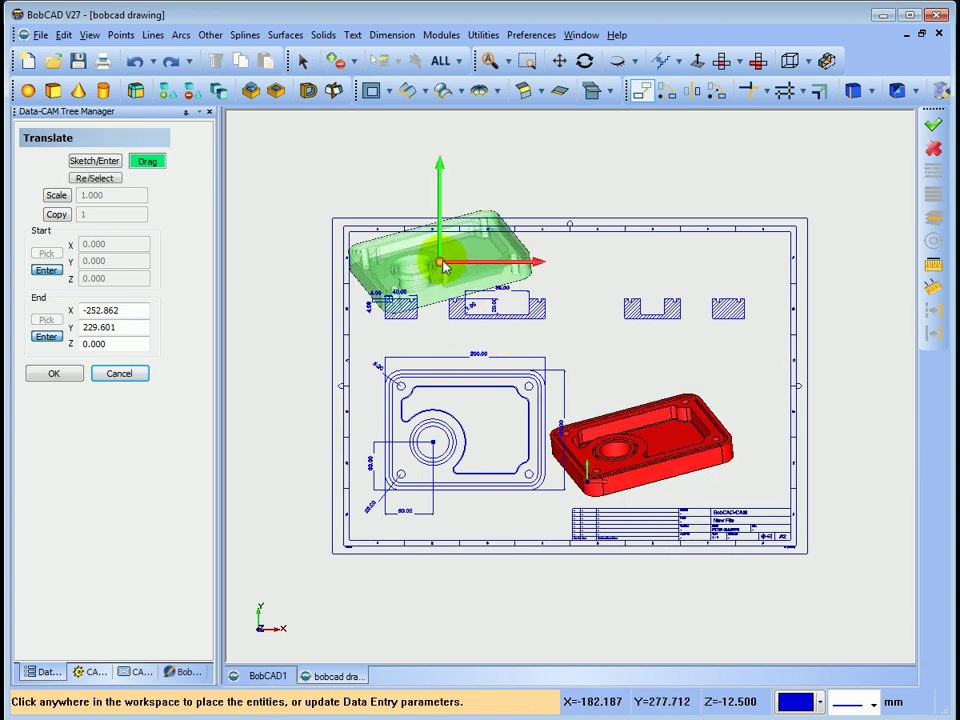
{"action": "left_click_drag", "start_coordinate": [443, 266], "coordinate": [676, 427]}
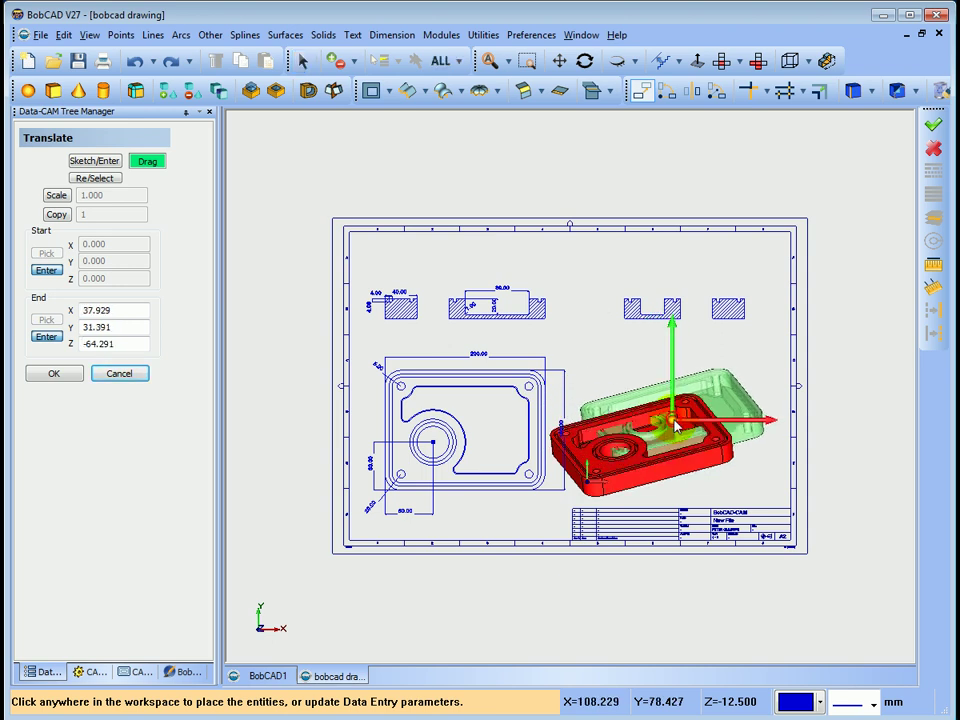
{"action": "left_click", "coordinate": [51, 375]}
{"action": "left_click", "coordinate": [119, 376]}
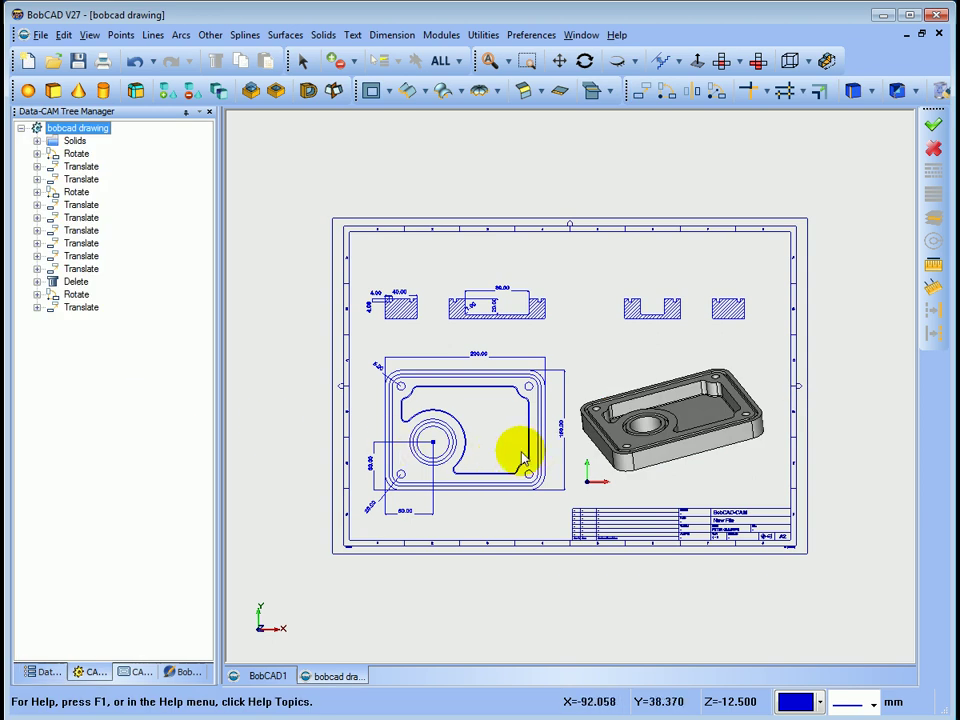
- Extract the edges of the rotated solid, projected to the Z plane at 0
{"action": "mouse_move", "coordinate": [530, 405]}
{"action": "middle_mouse_down"}
{"action": "mouse_move", "coordinate": [585, 484]}
{"action": "mouse_move", "coordinate": [536, 424]}
{"action": "mouse_move", "coordinate": [548, 325]}
{"action": "middle_mouse_up"}
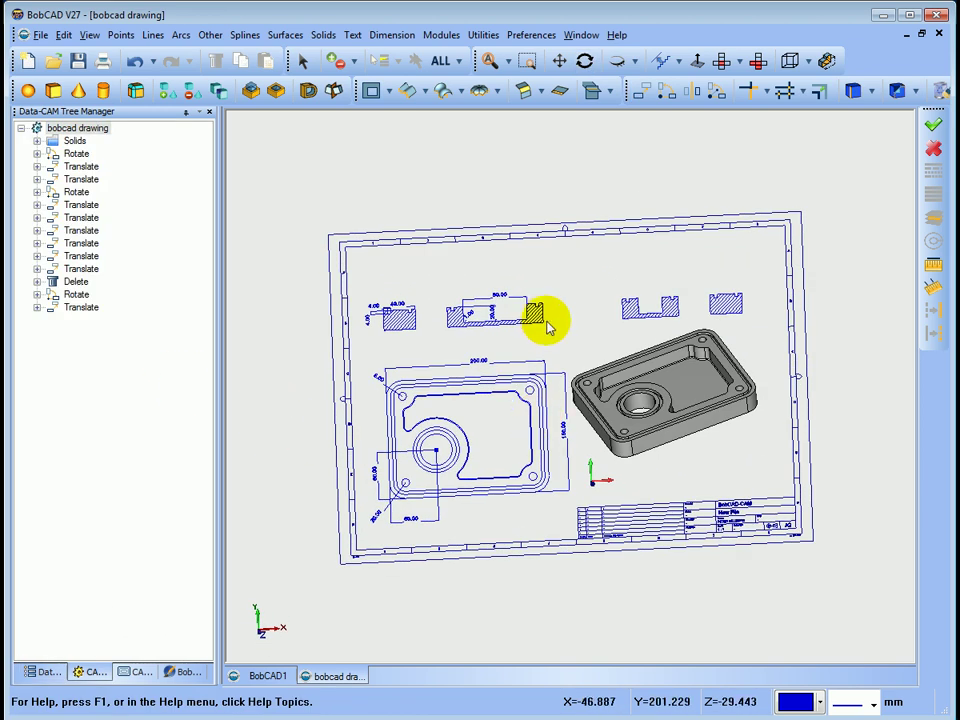
{"action": "left_click", "coordinate": [721, 60]}
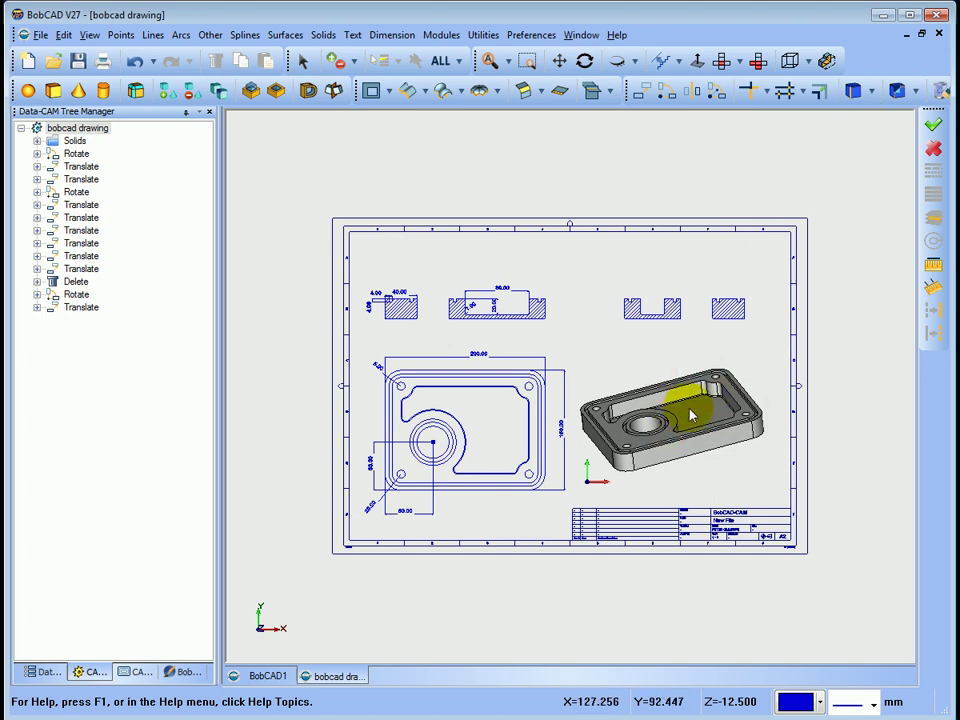
{"action": "left_click", "coordinate": [871, 93]}
{"action": "left_click", "coordinate": [878, 130]}
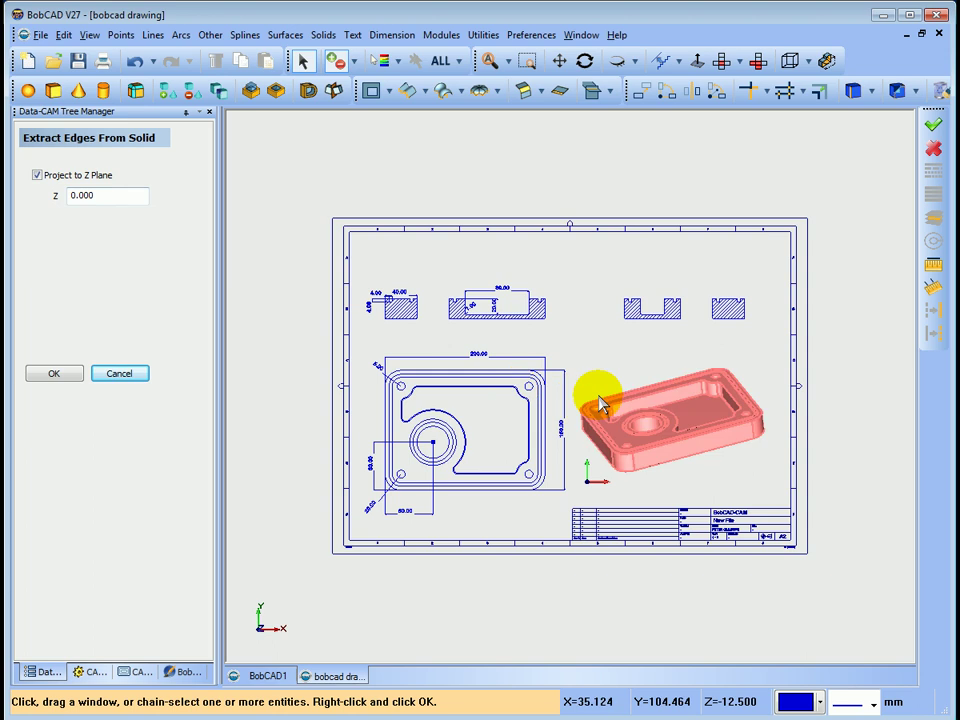
{"action": "left_click", "coordinate": [681, 422]}
{"action": "right_click", "coordinate": [677, 182]}
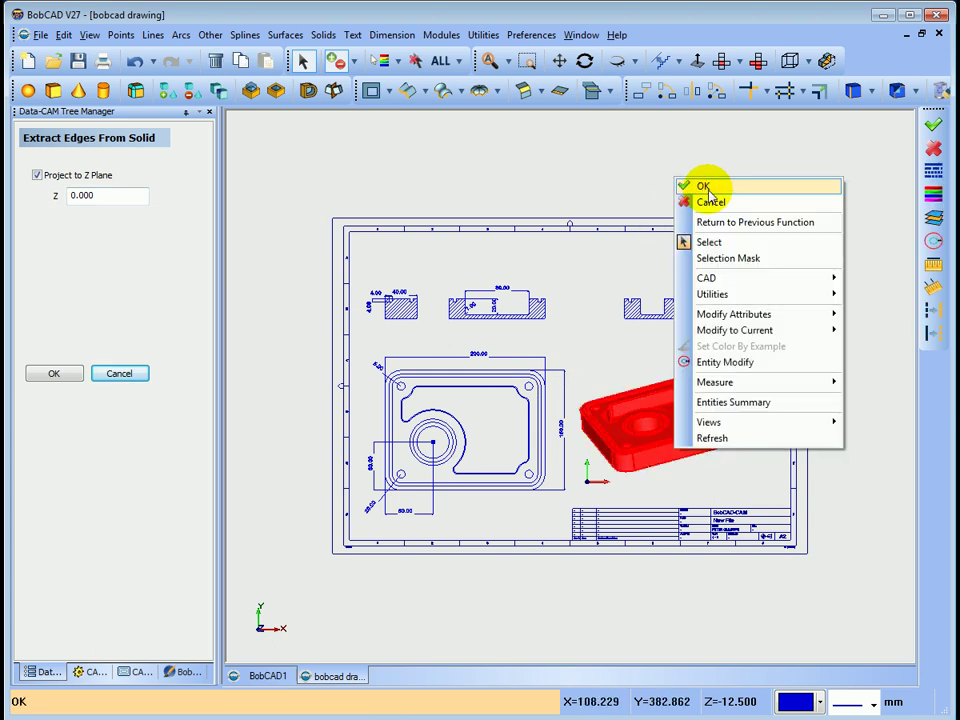
{"action": "left_click", "coordinate": [695, 188]}
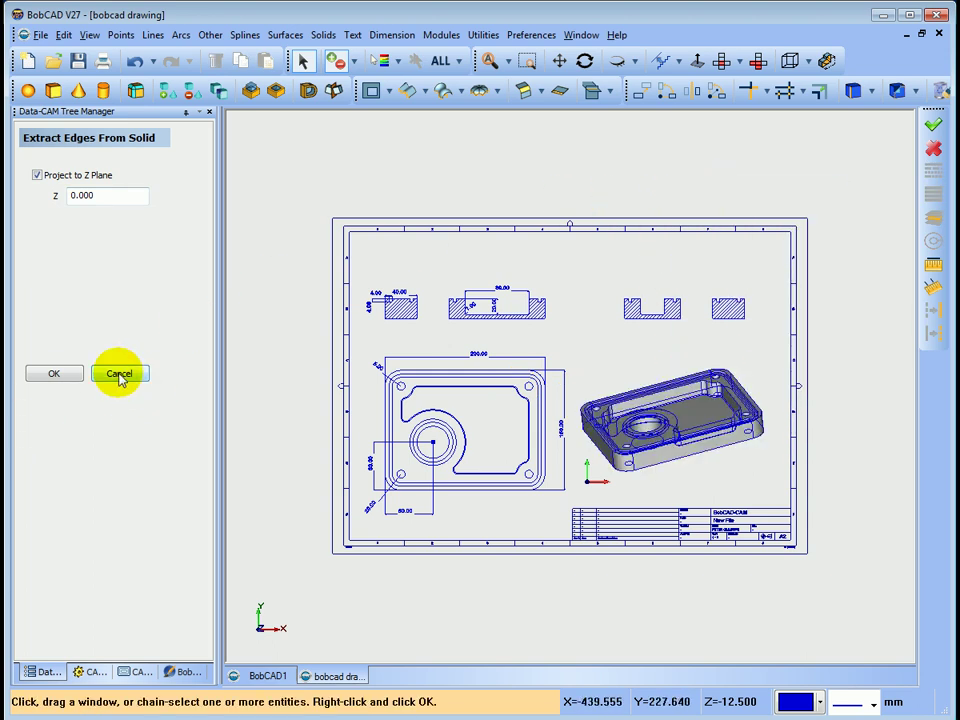
{"action": "left_click", "coordinate": [62, 373]}
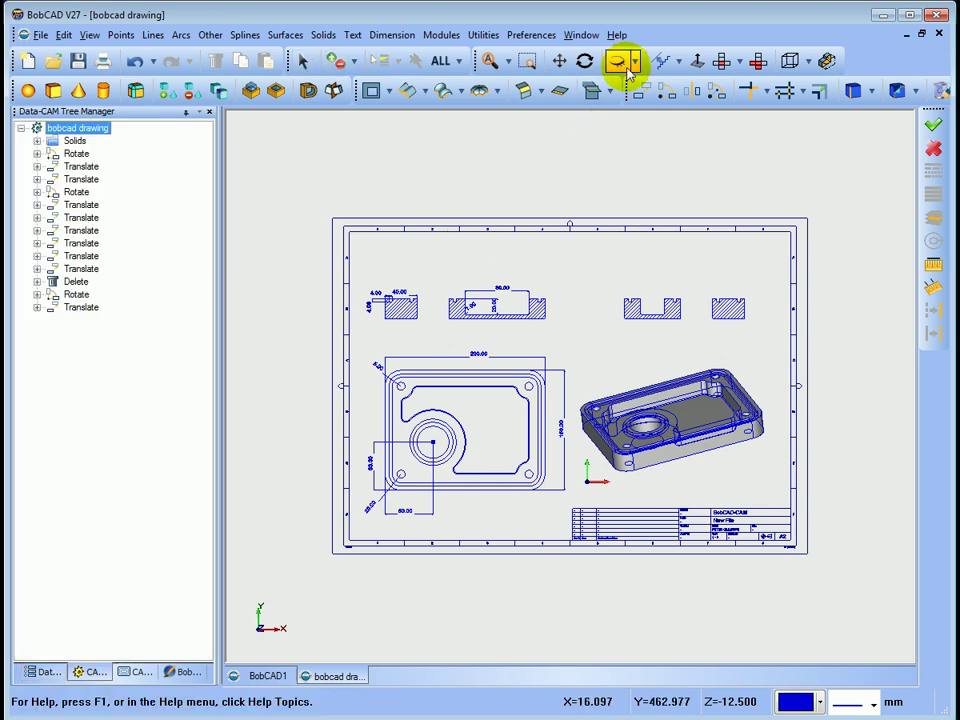
- Blank the solid and examine its extracted edges on the drawing sheet
{"action": "left_click", "coordinate": [635, 62]}
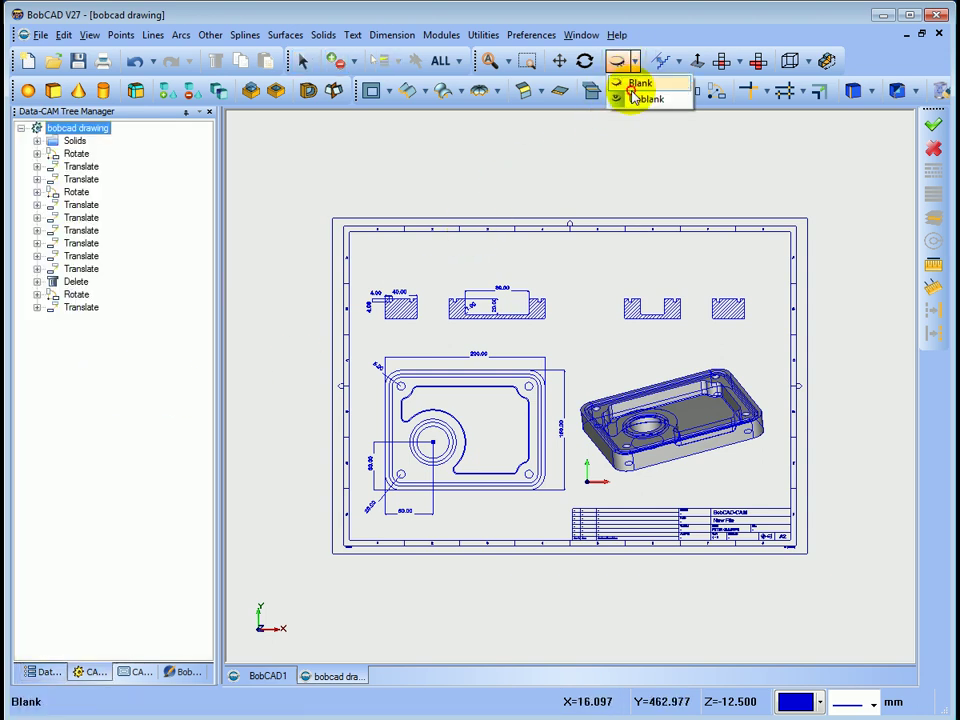
{"action": "left_click", "coordinate": [636, 84]}
{"action": "left_click", "coordinate": [688, 400]}
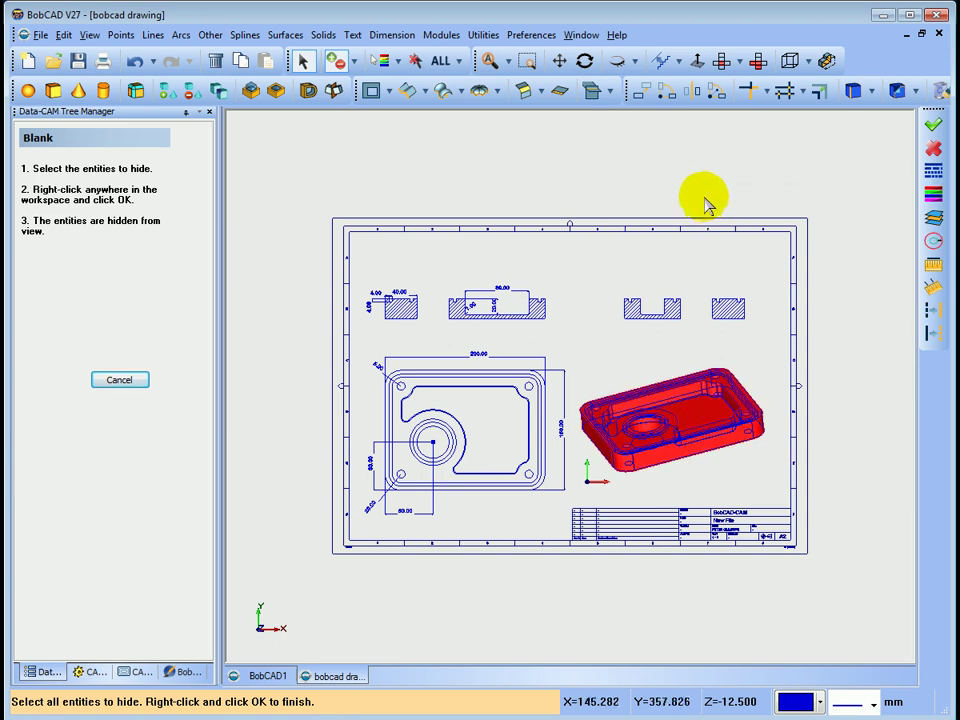
{"action": "right_click", "coordinate": [706, 187]}
{"action": "left_click", "coordinate": [726, 188]}
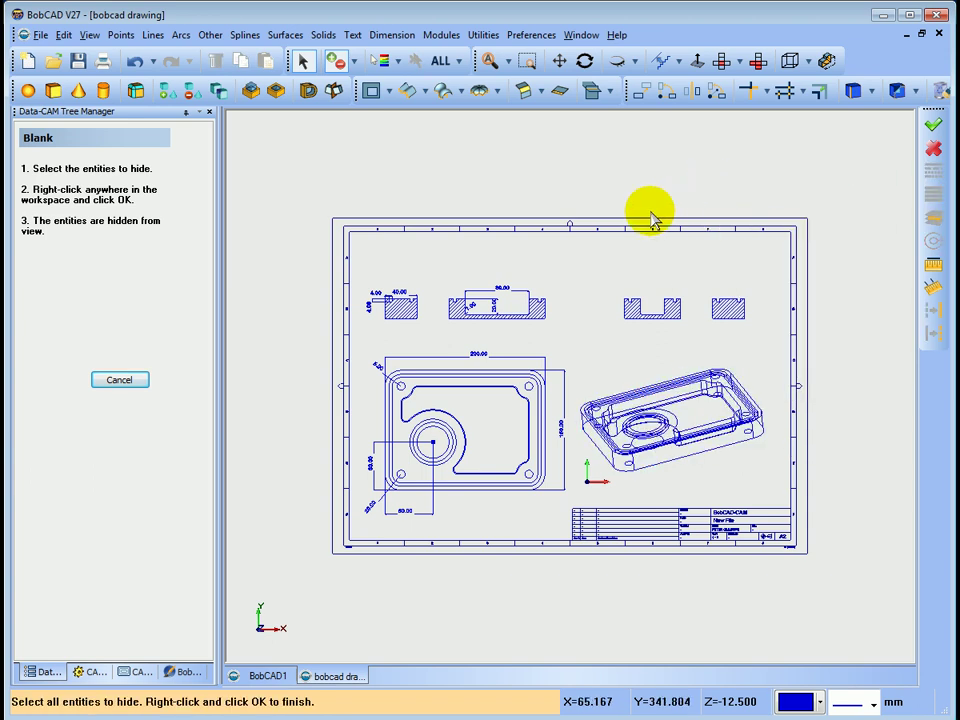
{"action": "mouse_move", "coordinate": [531, 343]}
{"action": "middle_mouse_down"}
{"action": "mouse_move", "coordinate": [576, 369]}
{"action": "mouse_move", "coordinate": [566, 409]}
{"action": "mouse_move", "coordinate": [506, 400]}
{"action": "mouse_move", "coordinate": [533, 399]}
{"action": "mouse_move", "coordinate": [500, 338]}
{"action": "mouse_move", "coordinate": [506, 378]}
{"action": "mouse_move", "coordinate": [580, 455]}
{"action": "mouse_move", "coordinate": [714, 500]}
{"action": "mouse_move", "coordinate": [690, 471]}
{"action": "mouse_move", "coordinate": [568, 407]}
{"action": "mouse_move", "coordinate": [553, 420]}
{"action": "mouse_move", "coordinate": [558, 404]}
{"action": "middle_mouse_up"}
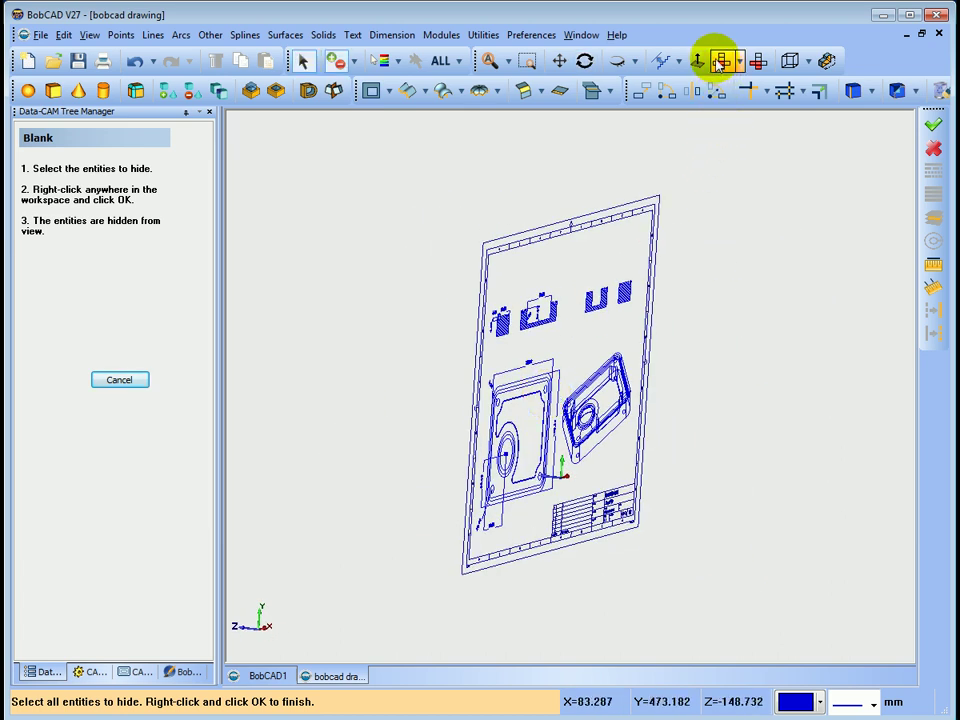
{"action": "left_click", "coordinate": [722, 60]}
{"action": "scroll", "coordinate": [654, 454], "scroll_direction": "down", "scroll_amount": 2}
{"action": "scroll", "coordinate": [654, 461], "scroll_direction": "up", "scroll_amount": 5}
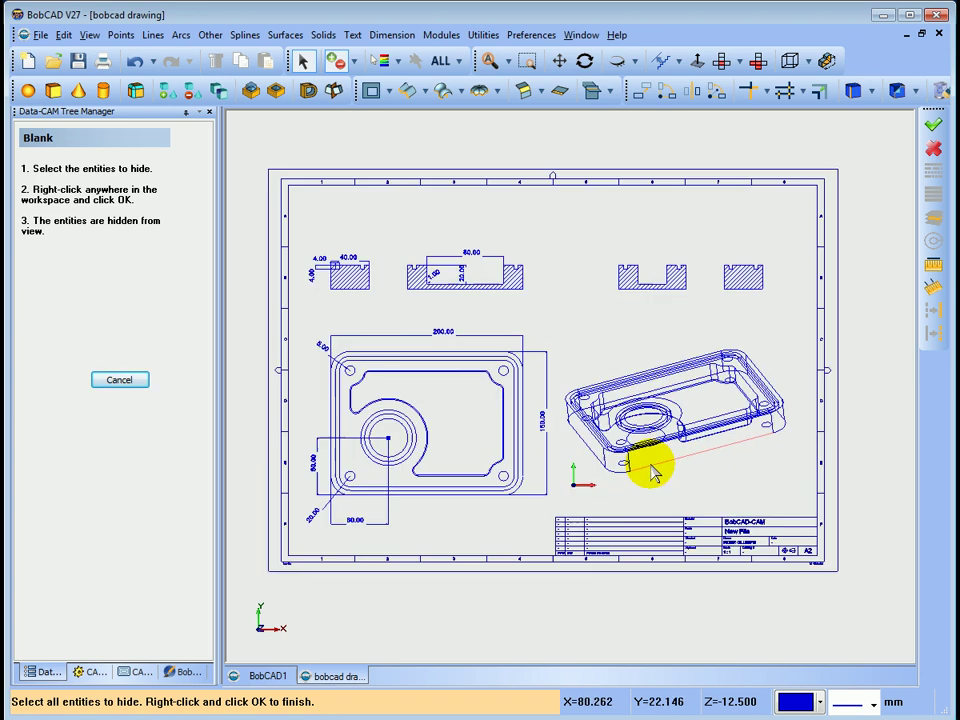
{"action": "scroll", "coordinate": [653, 468], "scroll_direction": "down", "scroll_amount": 1}
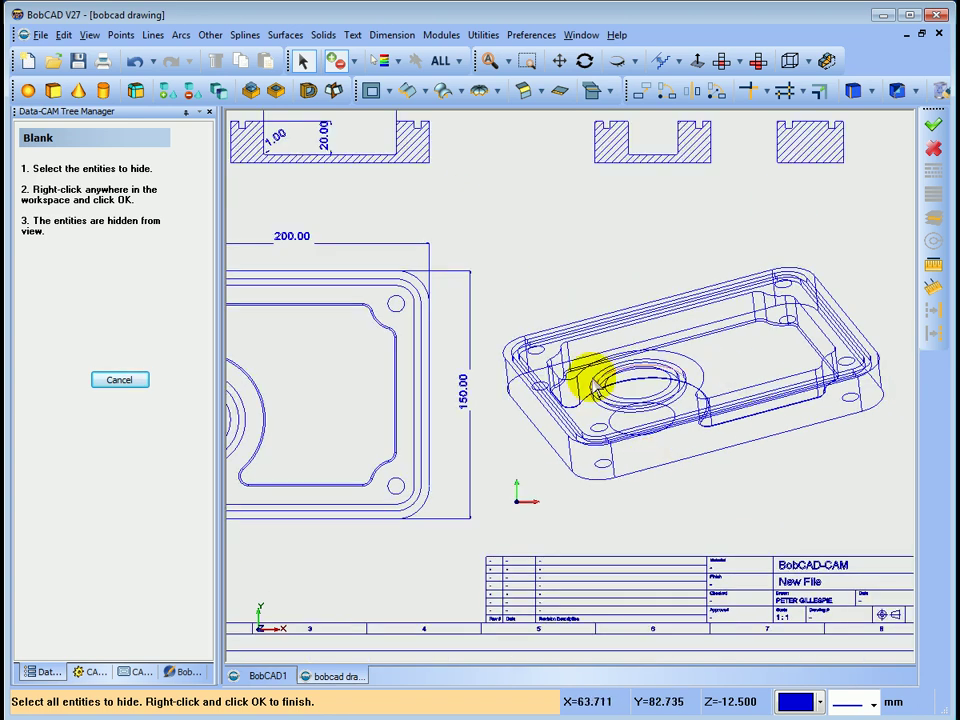
{"action": "scroll", "coordinate": [597, 492], "scroll_direction": "down", "scroll_amount": 2}
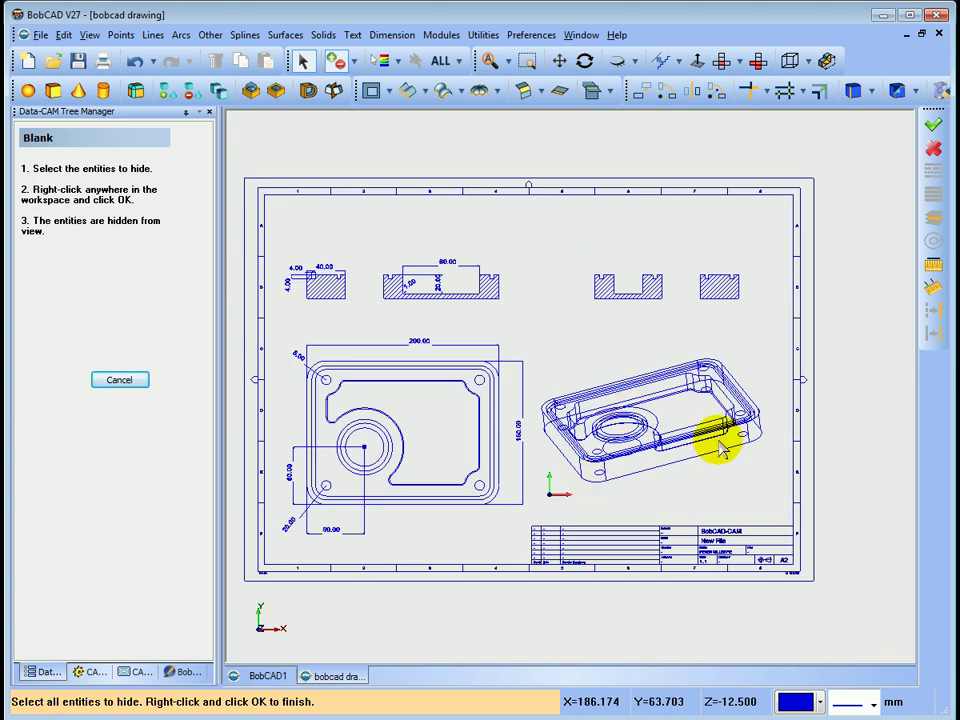
- Unblank the solid and undo the edge extraction
{"action": "left_click", "coordinate": [634, 62]}
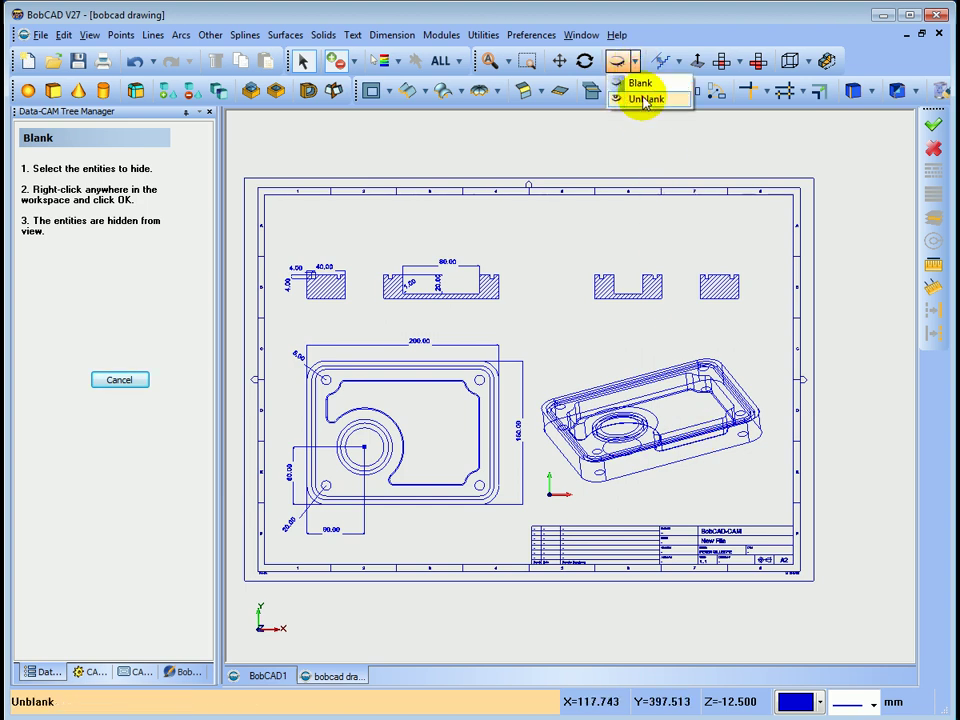
{"action": "left_click", "coordinate": [645, 100]}
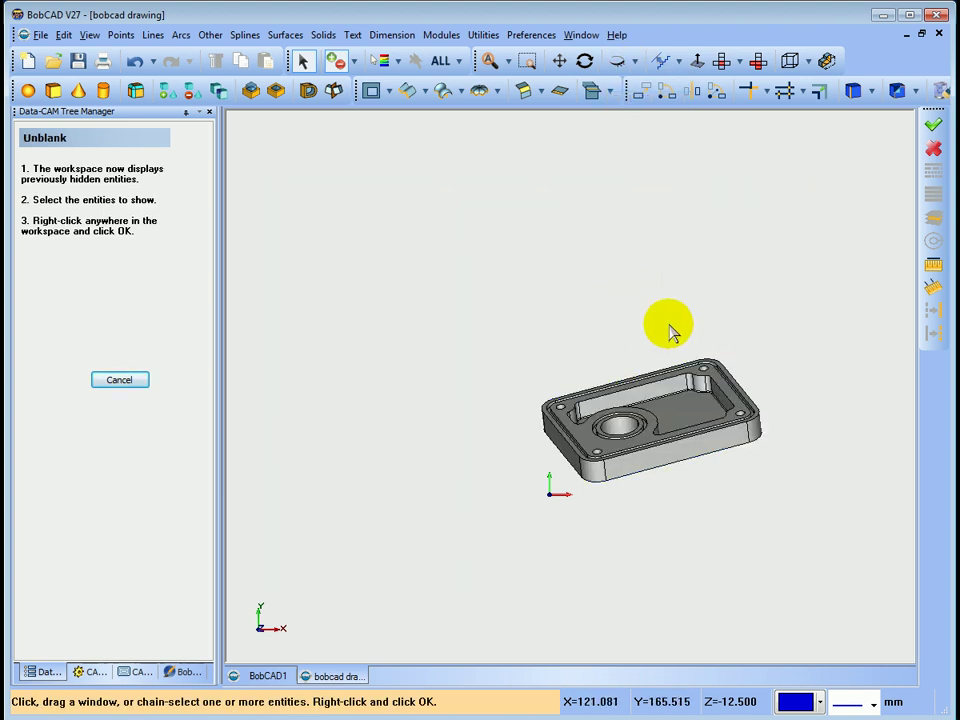
{"action": "left_click", "coordinate": [677, 388]}
{"action": "right_click", "coordinate": [673, 244]}
{"action": "left_click", "coordinate": [696, 250]}
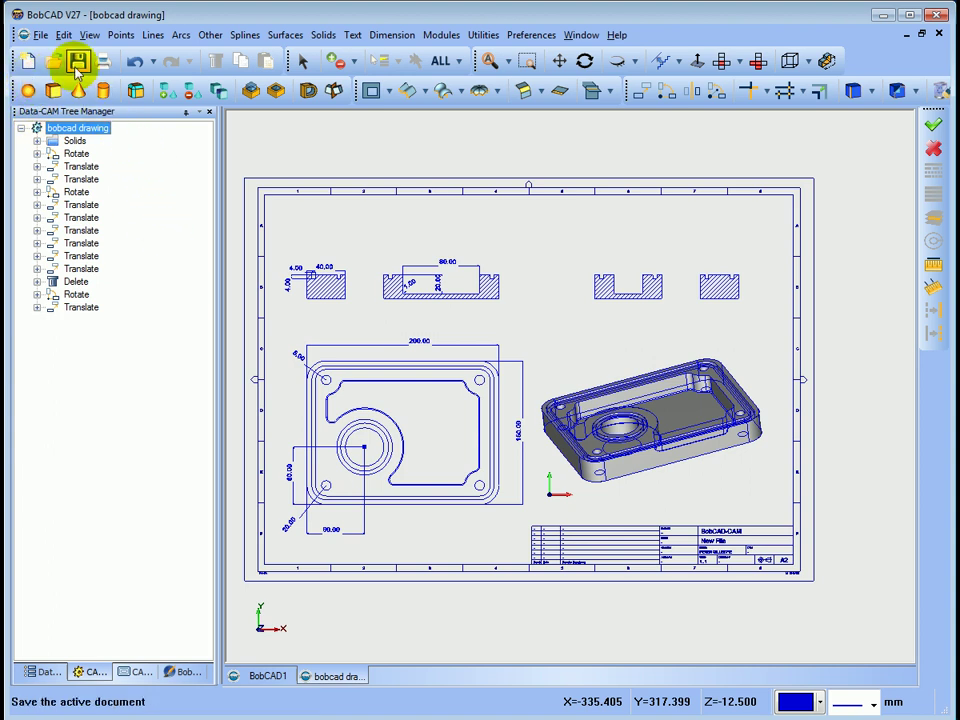
{"action": "left_click", "coordinate": [134, 64]}
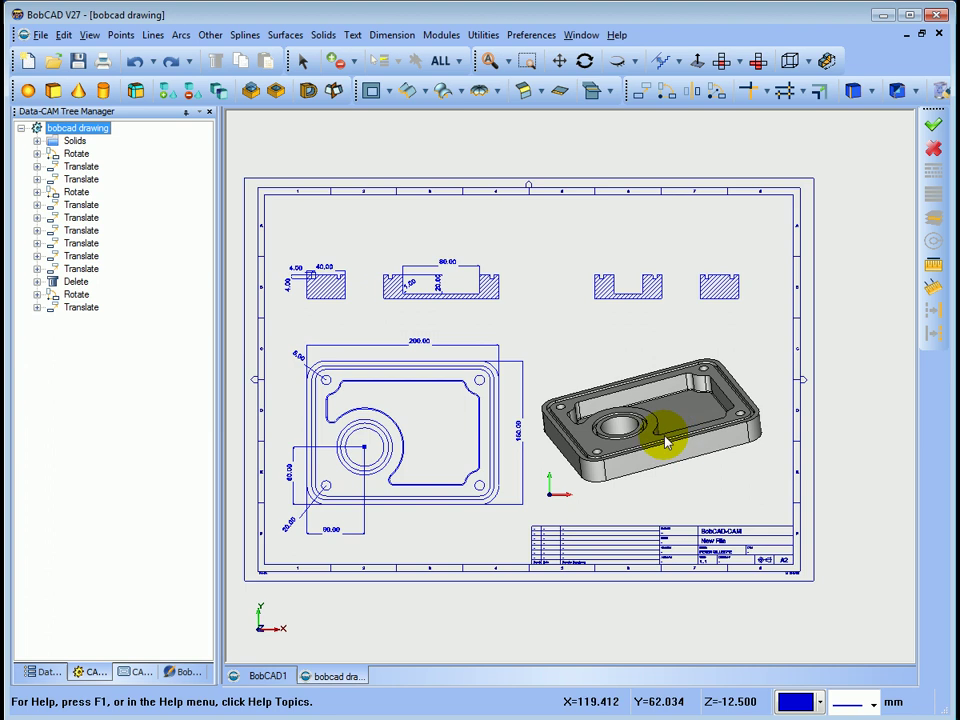
- Open the print preview of the finished drawing sheet with the shaded solid
{"action": "left_click", "coordinate": [39, 35]}
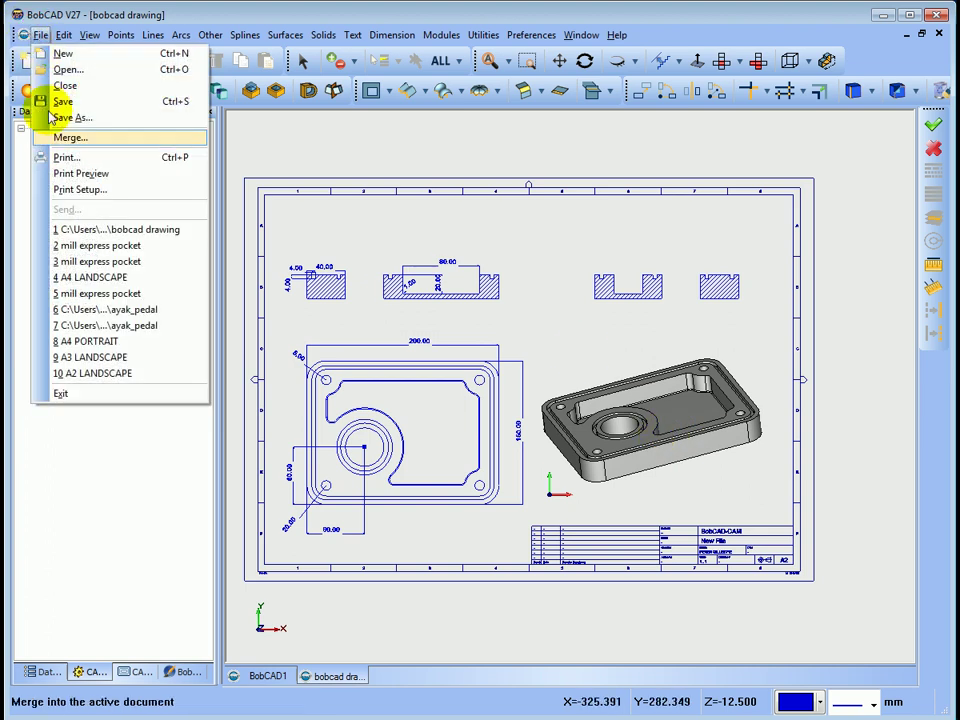
{"action": "left_click", "coordinate": [82, 174]}
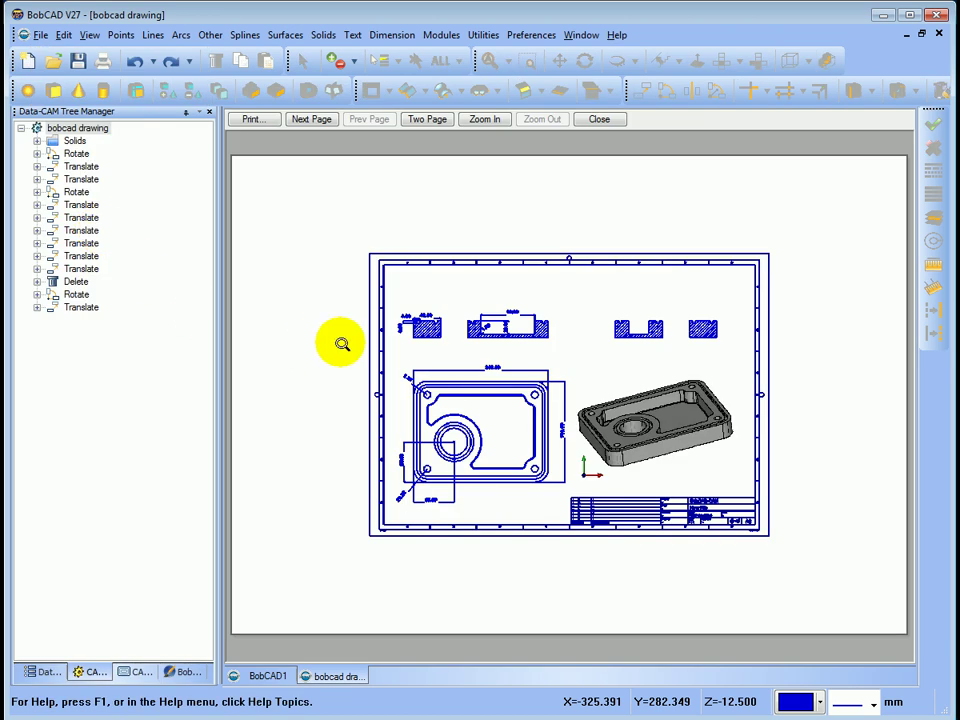